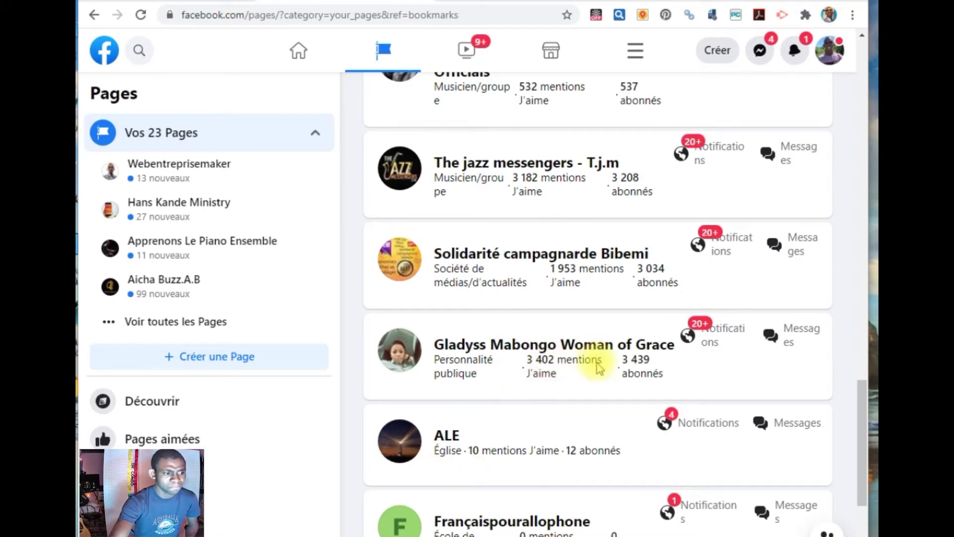
Open the G36TV Guinée page from the list of managed pages and review its Insights for the last 28 days.
scroll(600, 368, down, 4)
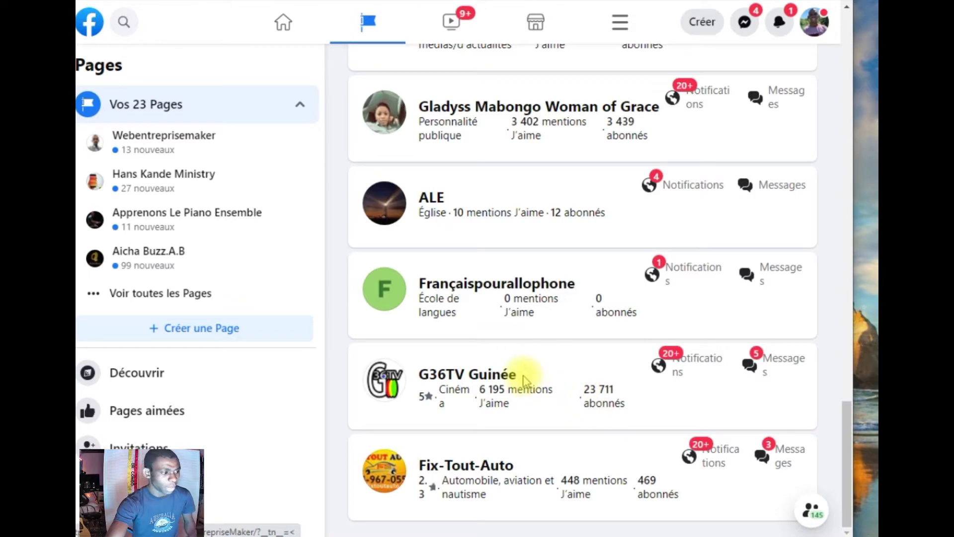
click(495, 381)
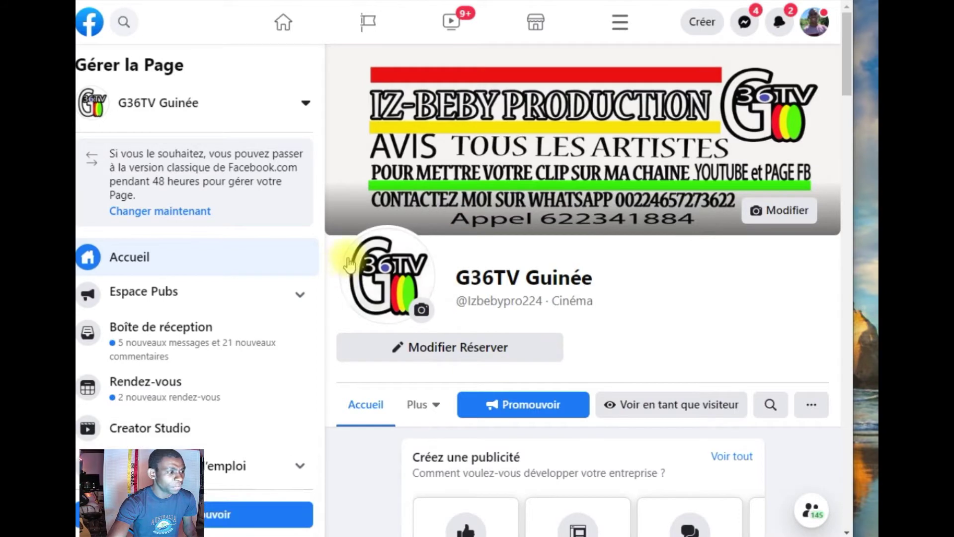
scroll(347, 249, down, 4)
scroll(443, 241, down, 3)
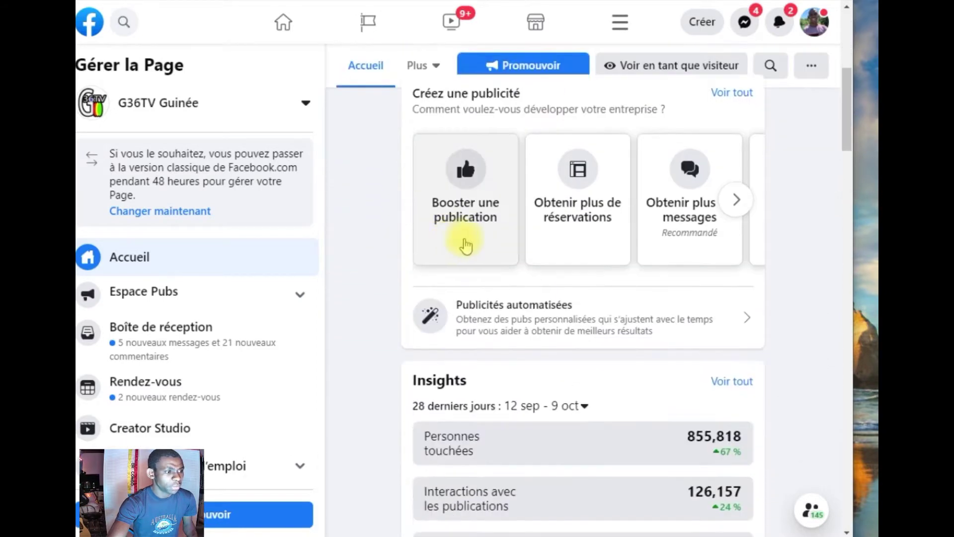
scroll(464, 248, down, 3)
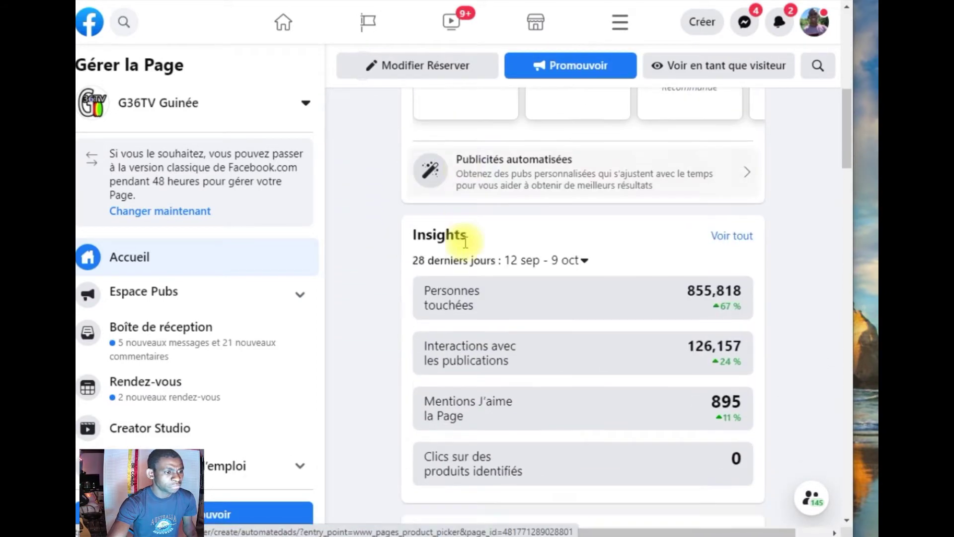
scroll(472, 264, down, 3)
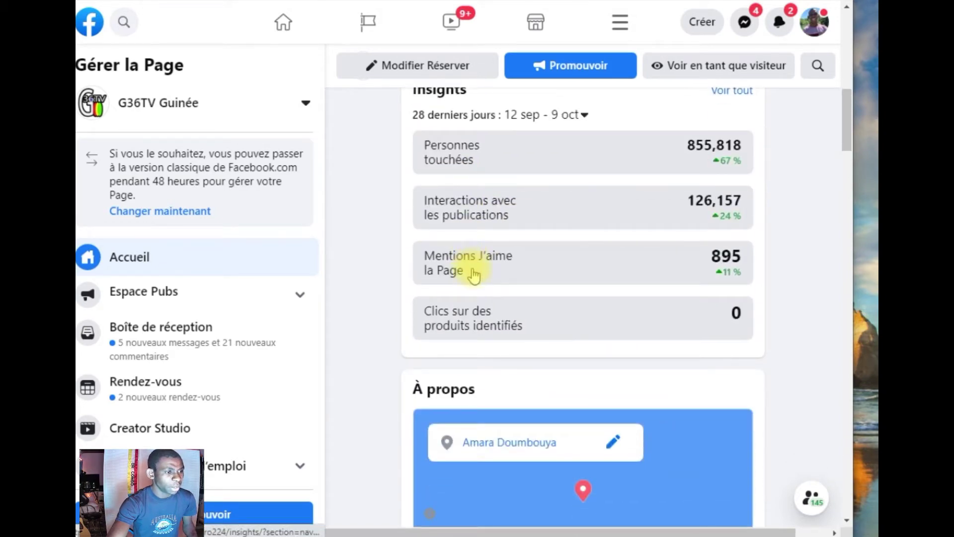
scroll(472, 270, up, 3)
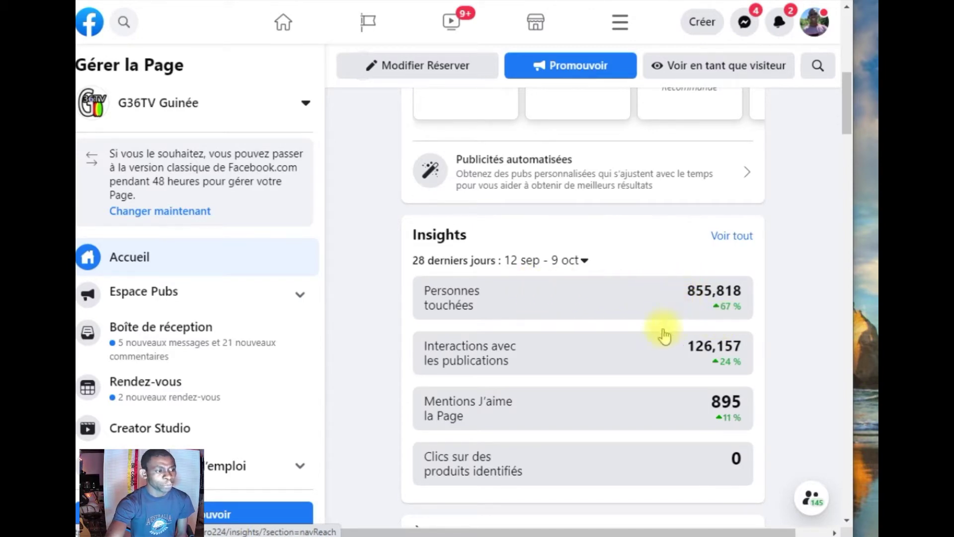
scroll(693, 354, down, 2)
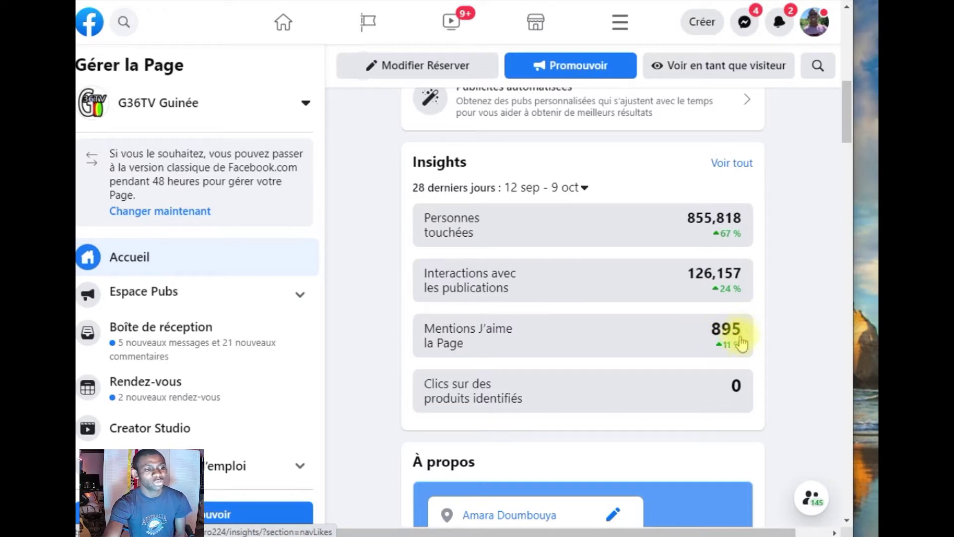
Read the À propos section of the G36TV Guinée page, including its description, website and contact details.
scroll(725, 342, down, 4)
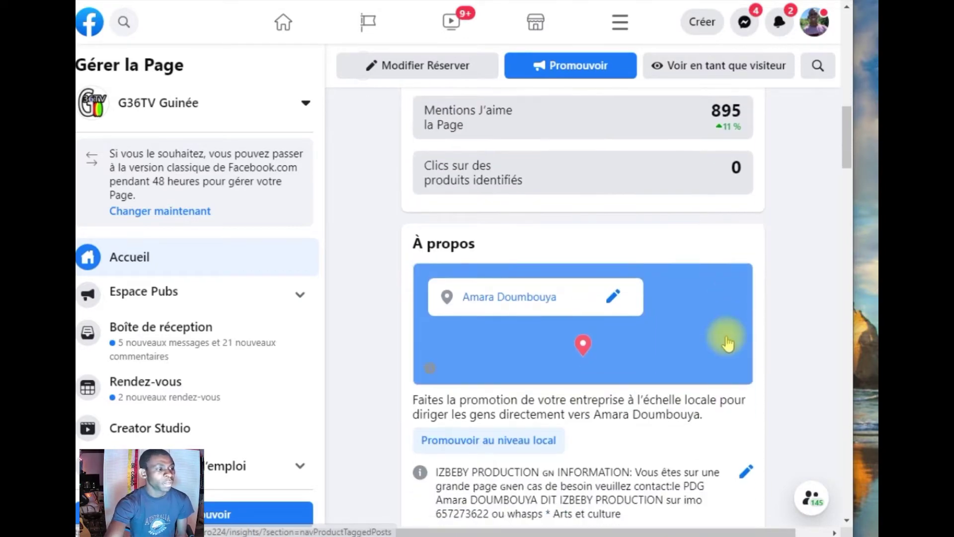
scroll(599, 239, down, 3)
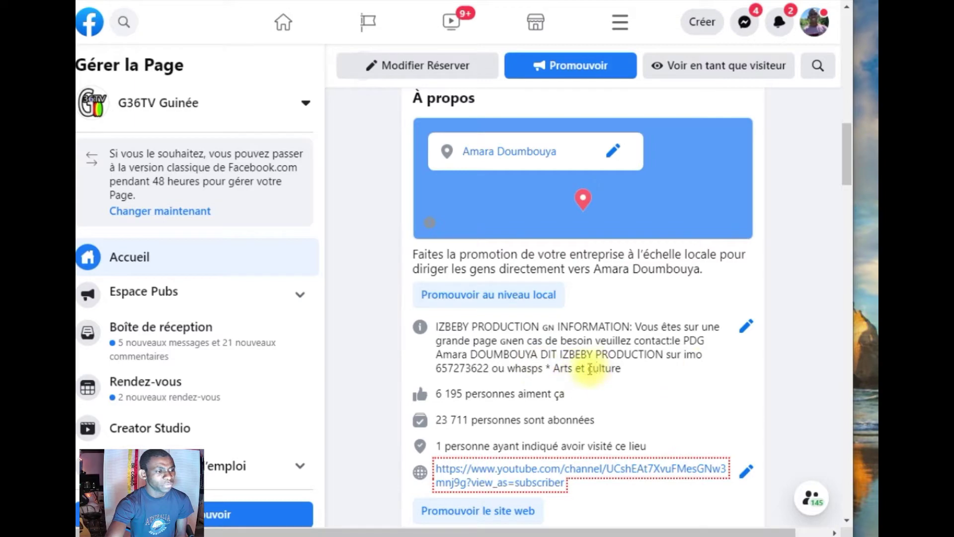
scroll(570, 370, down, 2)
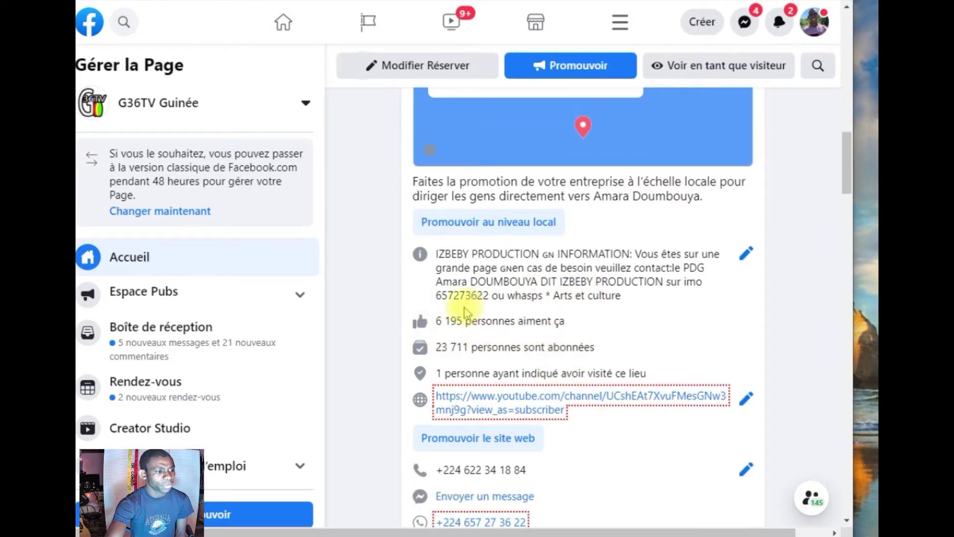
scroll(521, 340, down, 3)
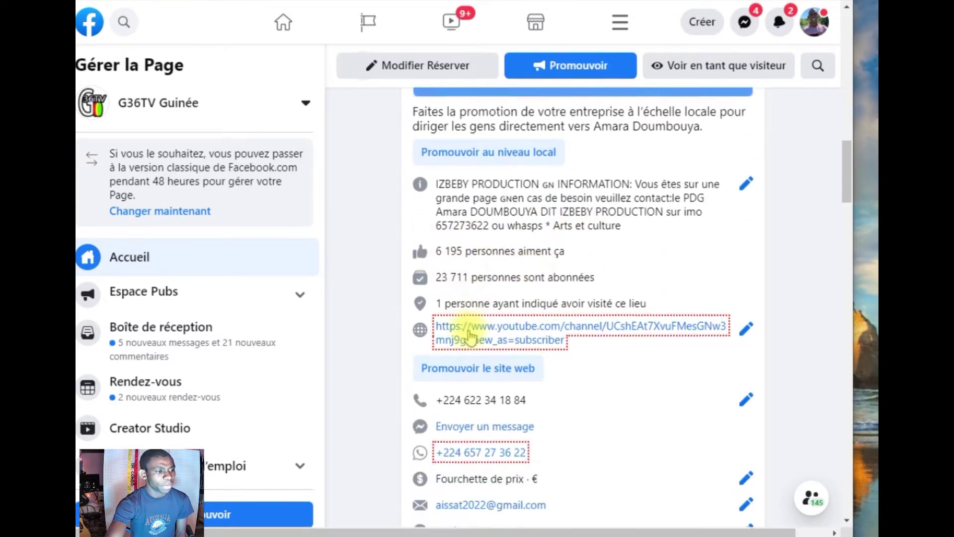
scroll(522, 354, down, 2)
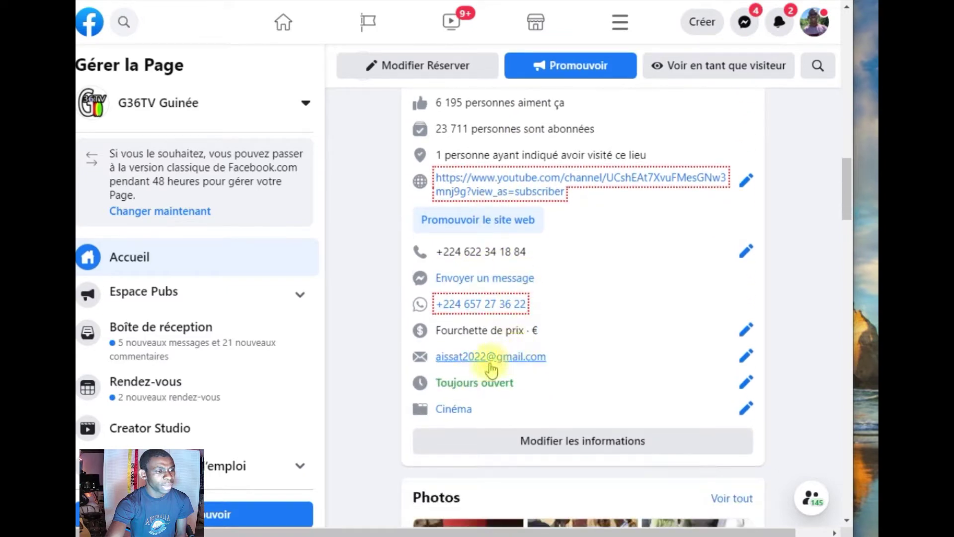
Examine the page's photos, videos, transparency section and recent publications.
scroll(467, 370, down, 3)
scroll(467, 371, down, 3)
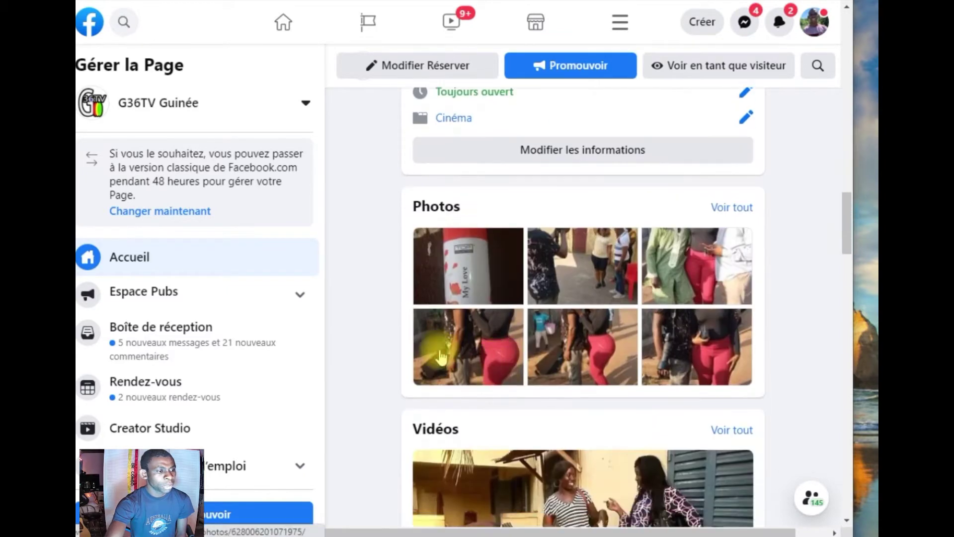
scroll(470, 348, down, 3)
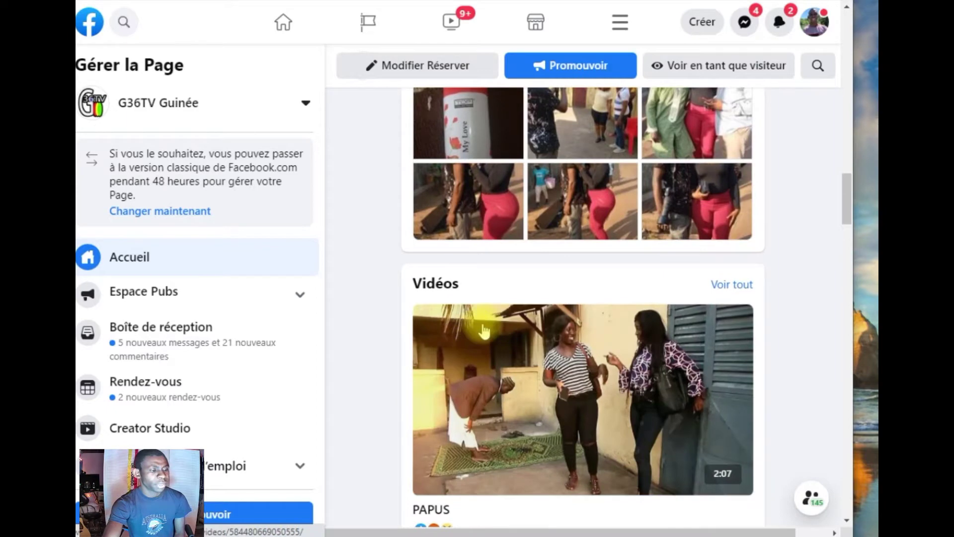
scroll(472, 338, down, 4)
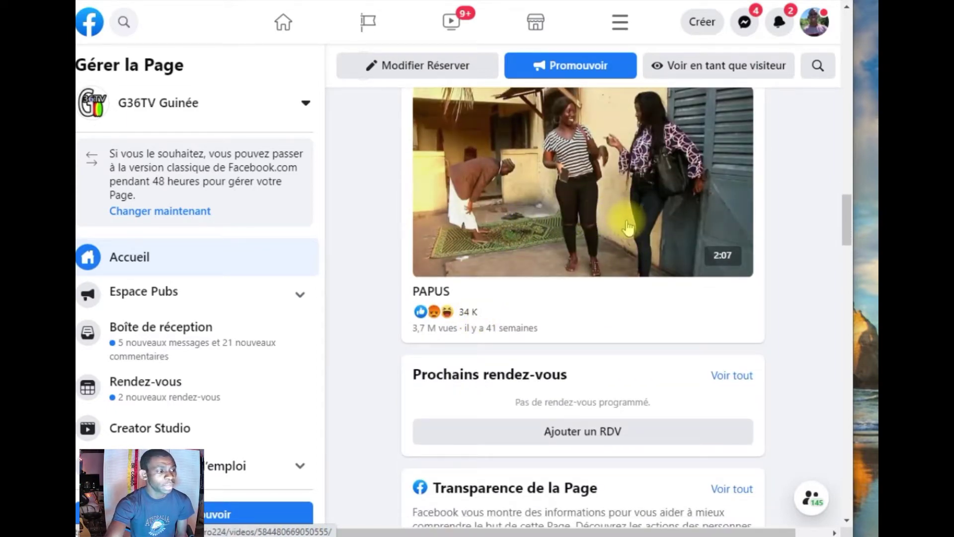
scroll(641, 243, down, 1)
scroll(641, 242, down, 3)
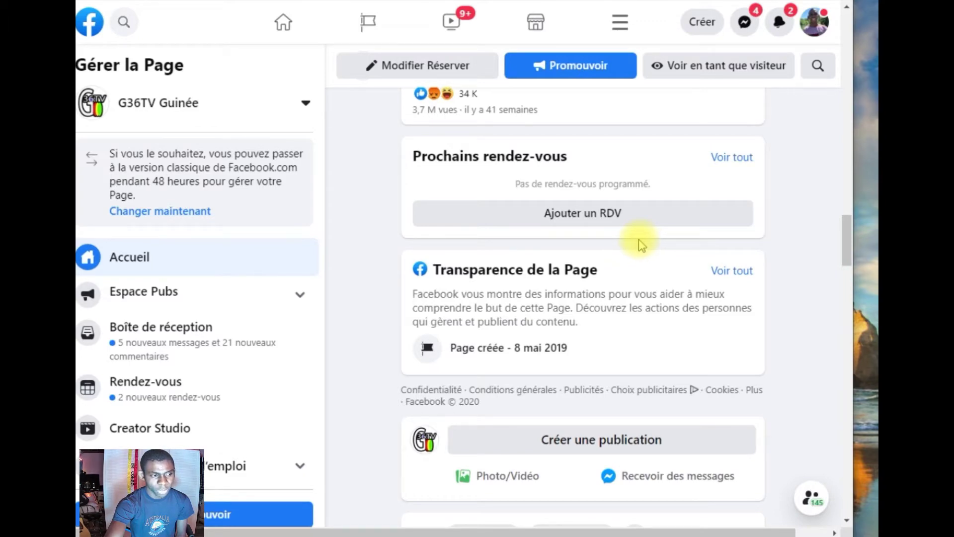
scroll(603, 241, down, 8)
scroll(275, 250, down, 5)
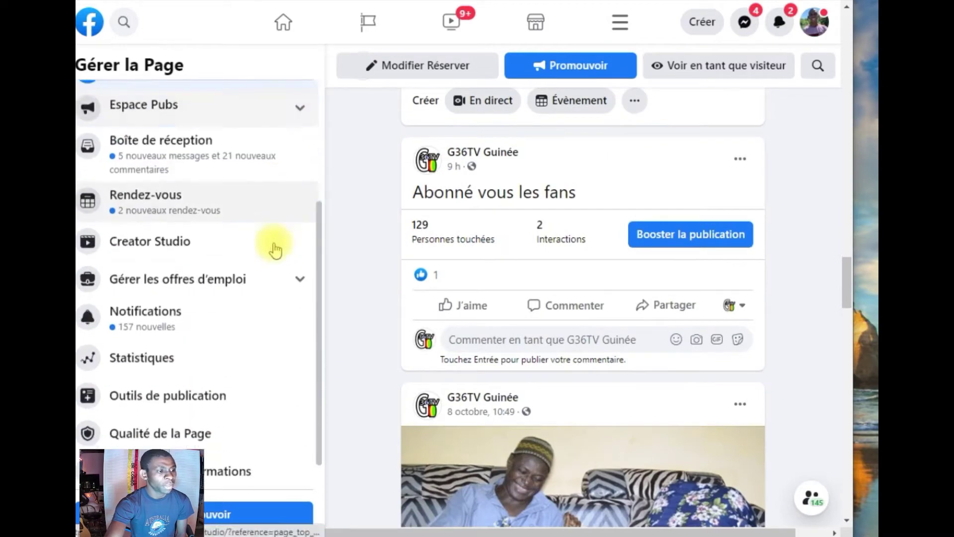
scroll(488, 254, down, 8)
scroll(497, 265, up, 3)
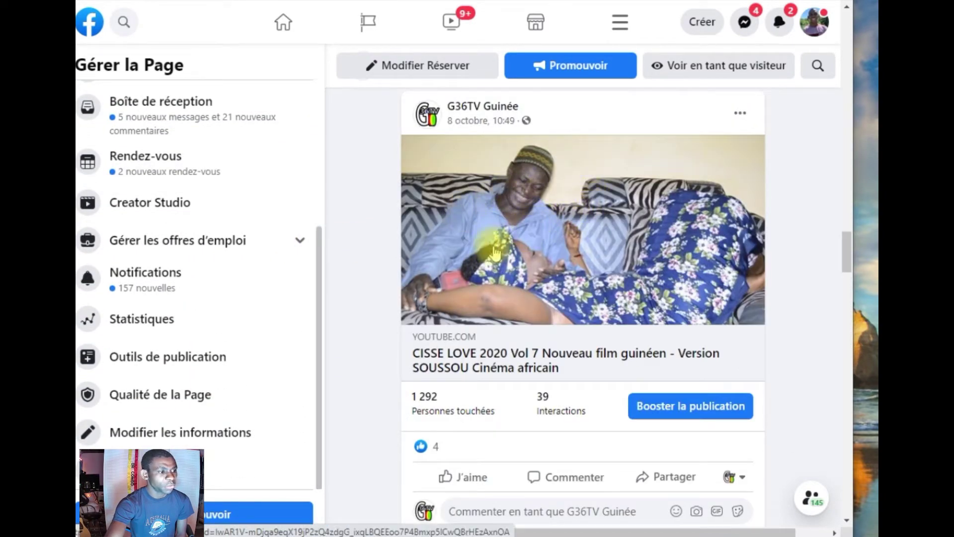
scroll(502, 248, down, 4)
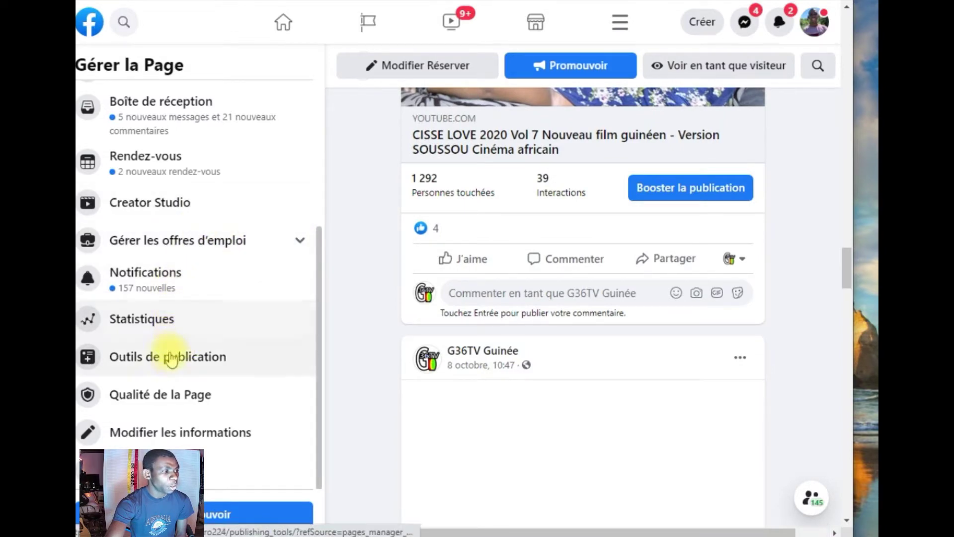
Open Qualité de la Page for G36TV Guinée and check its restrictions and monetisation sections.
click(196, 405)
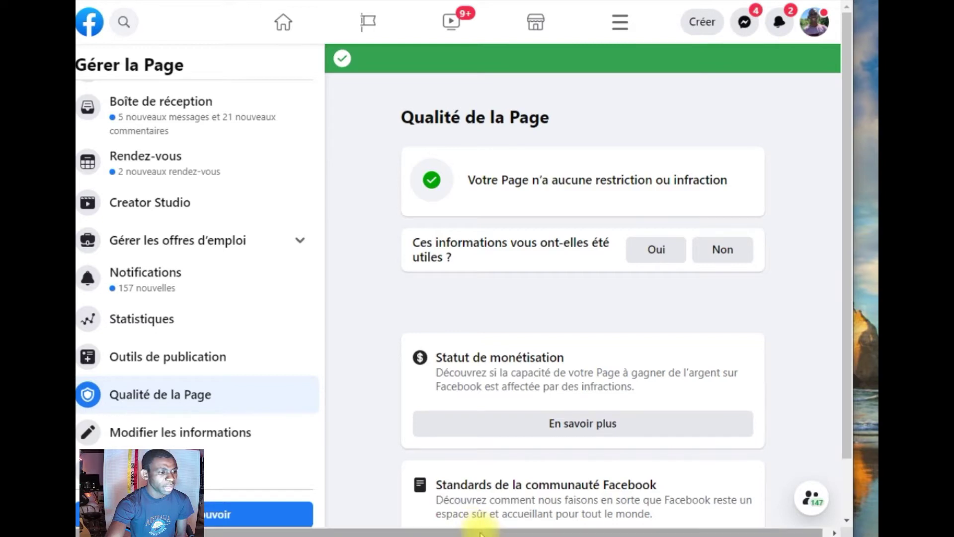
drag(478, 533, 497, 535)
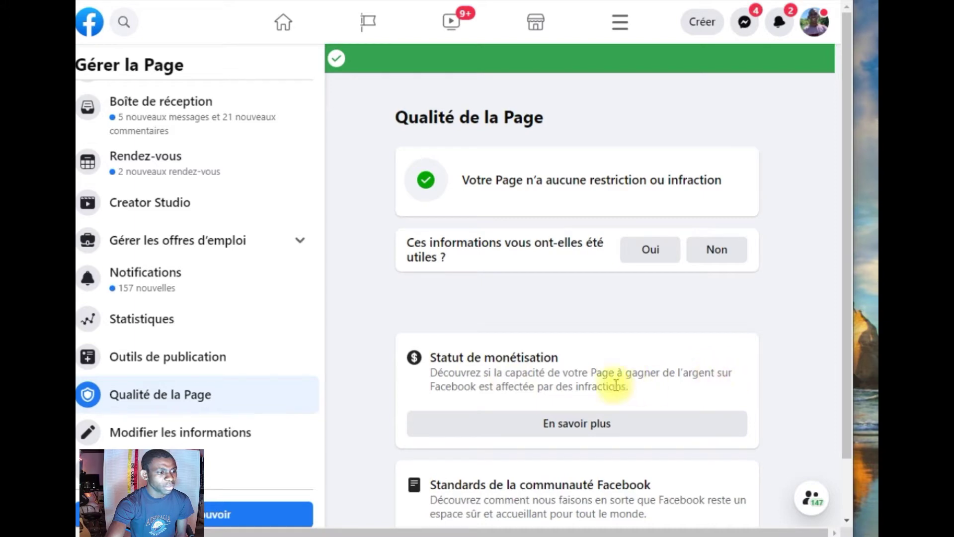
scroll(590, 428, down, 2)
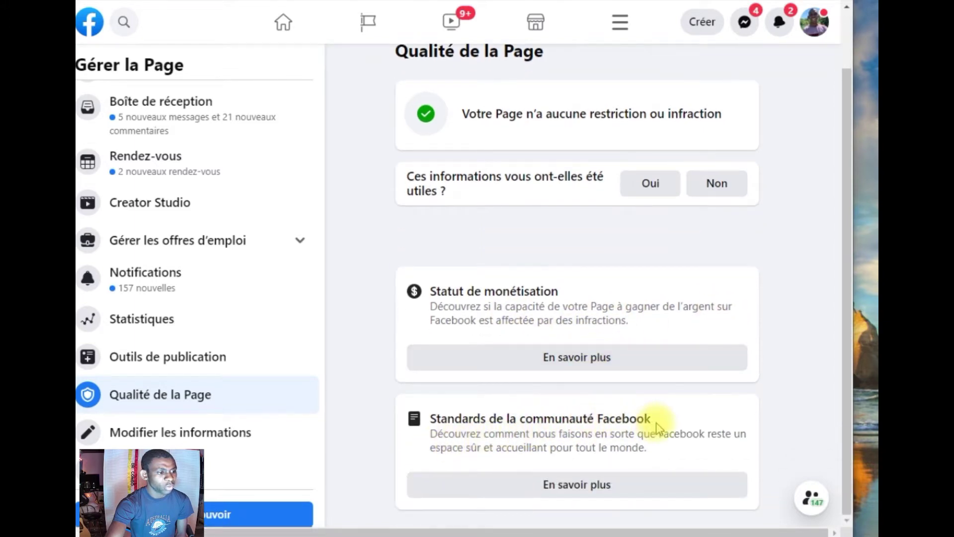
Open the details of Statut de monétisation in Creator Studio and read the monetisation rule infractions for G36TV Guinée.
click(582, 357)
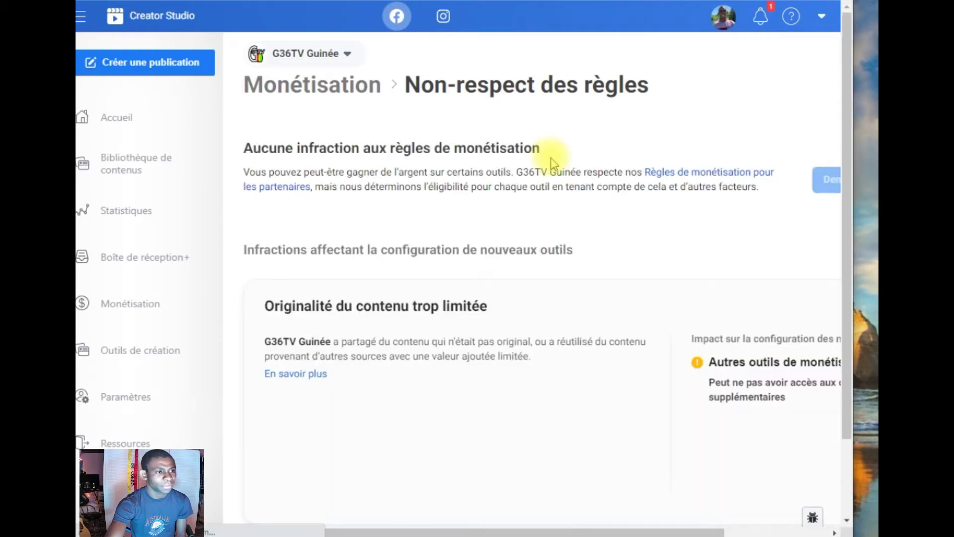
drag(497, 530, 619, 532)
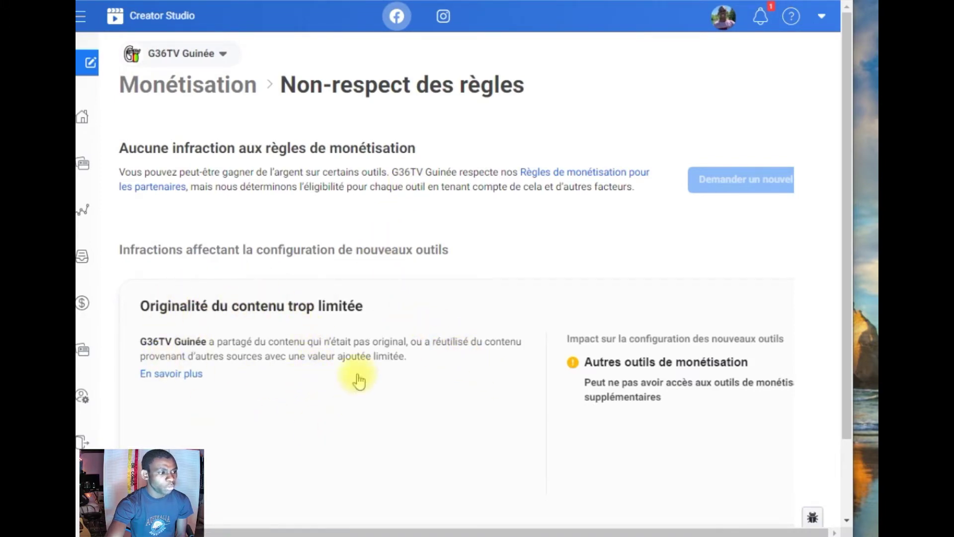
scroll(274, 357, down, 2)
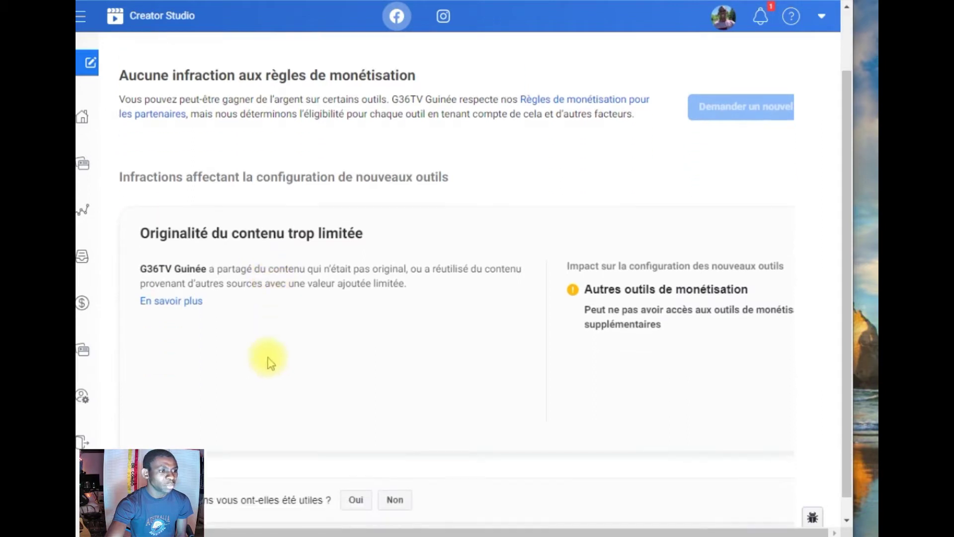
scroll(281, 355, up, 2)
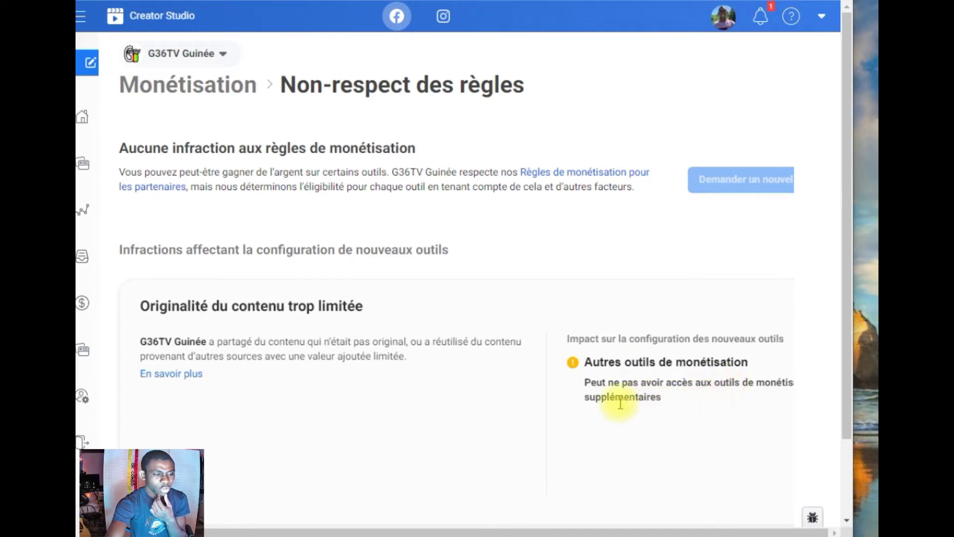
scroll(767, 467, down, 3)
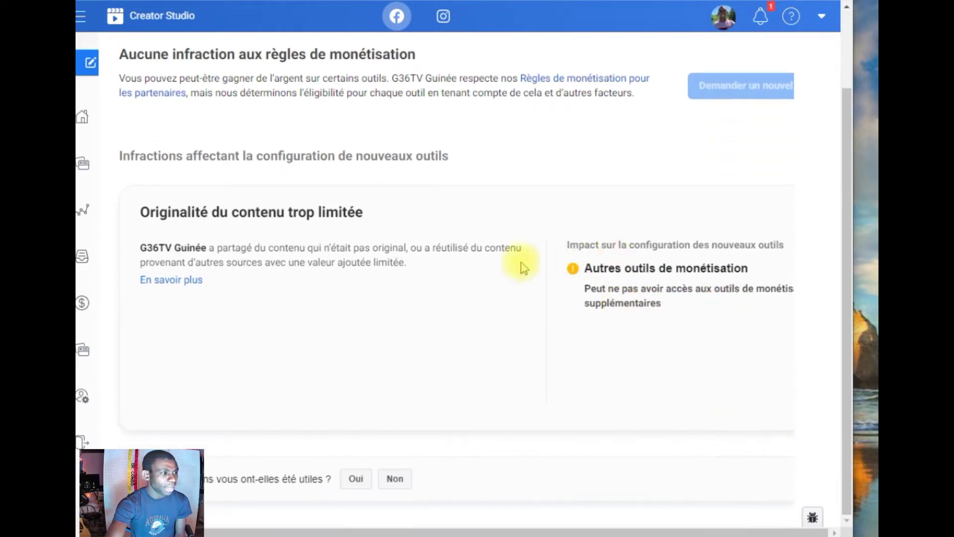
scroll(347, 233, up, 3)
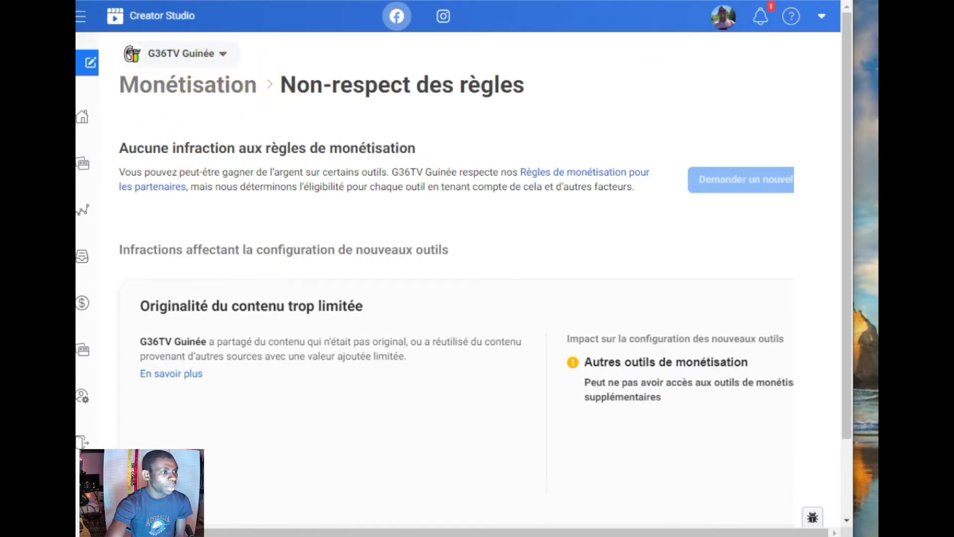
Return to the Facebook page management view and open the Statistiques of the G36TV Guinée page.
click(134, 1)
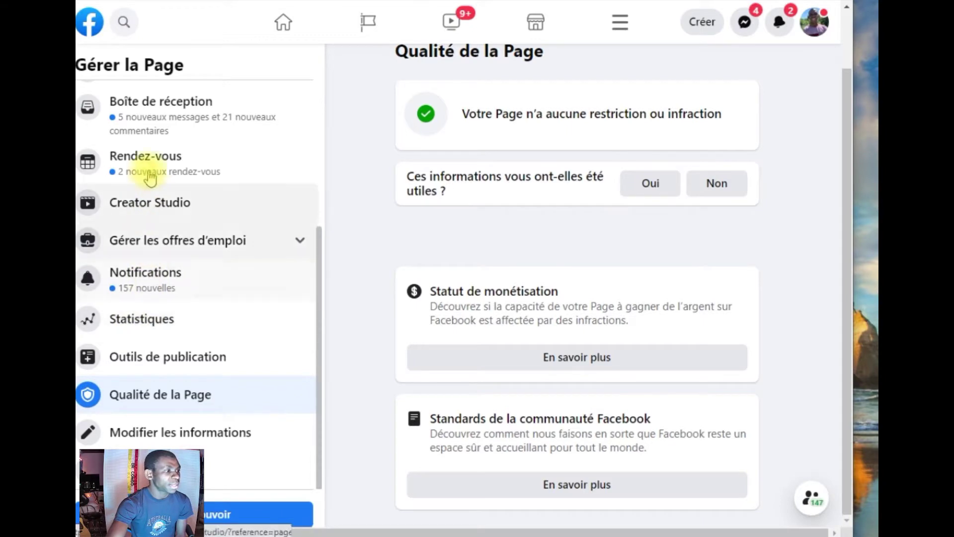
scroll(189, 437, up, 2)
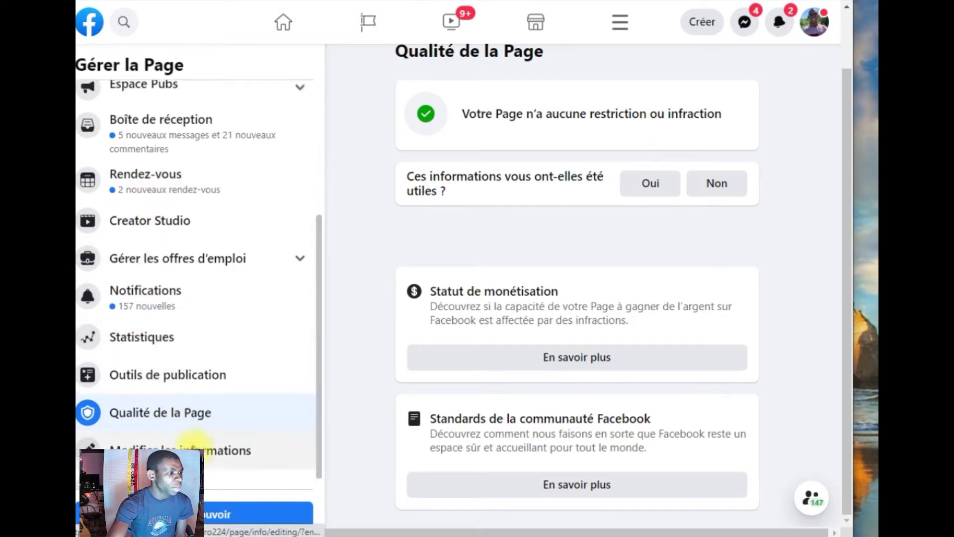
scroll(159, 380, up, 2)
scroll(155, 325, up, 2)
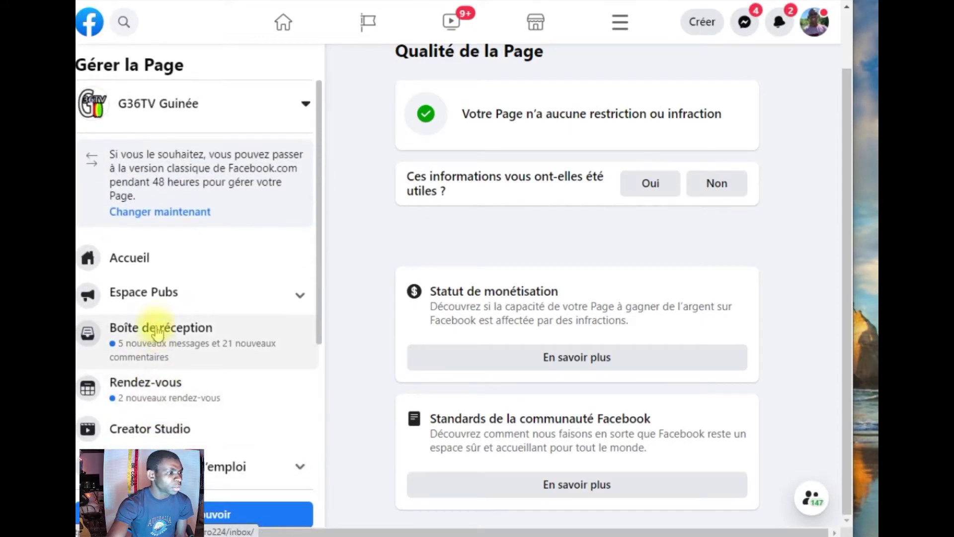
scroll(177, 299, down, 5)
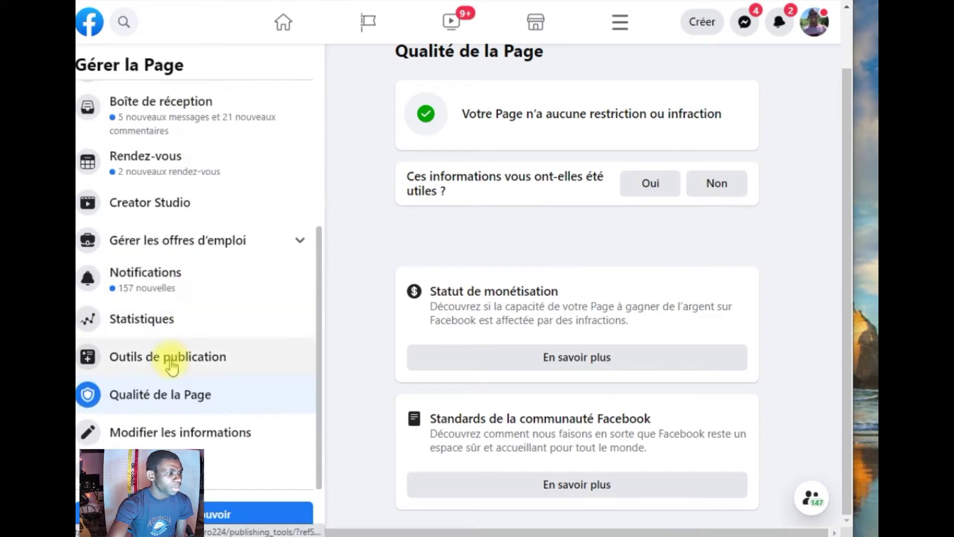
click(149, 325)
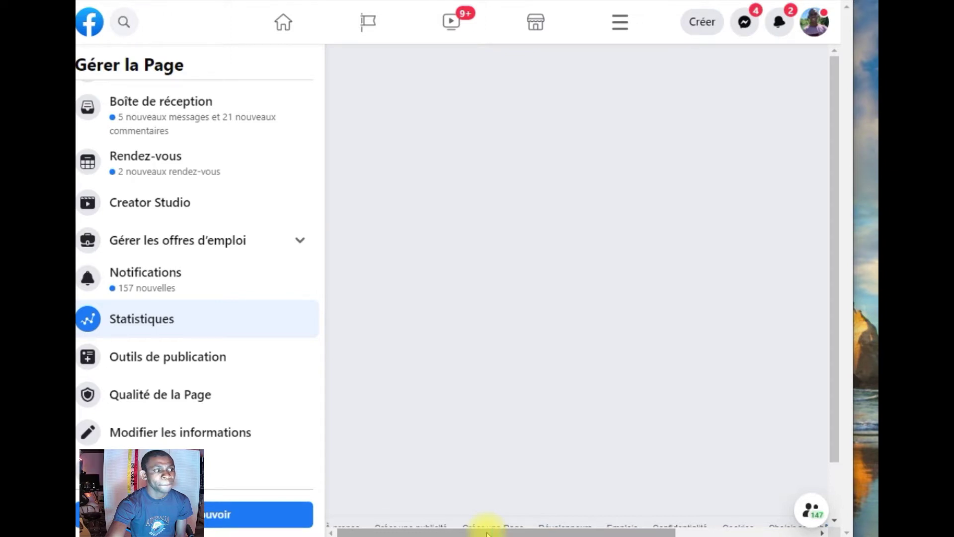
drag(476, 534, 578, 534)
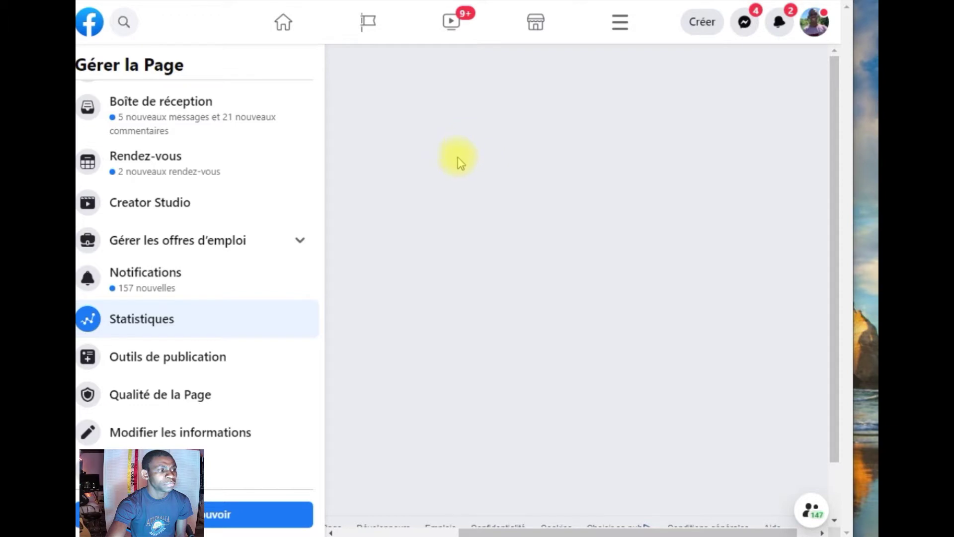
scroll(374, 363, down, 2)
scroll(375, 356, up, 2)
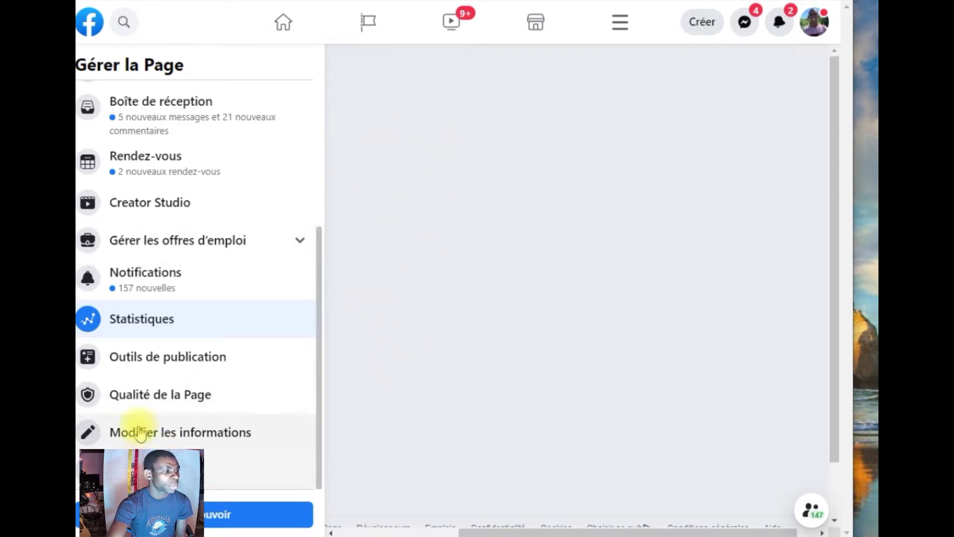
Open the page's Statistiques and examine the Résumé de la Page figures for the last 7 days.
click(165, 330)
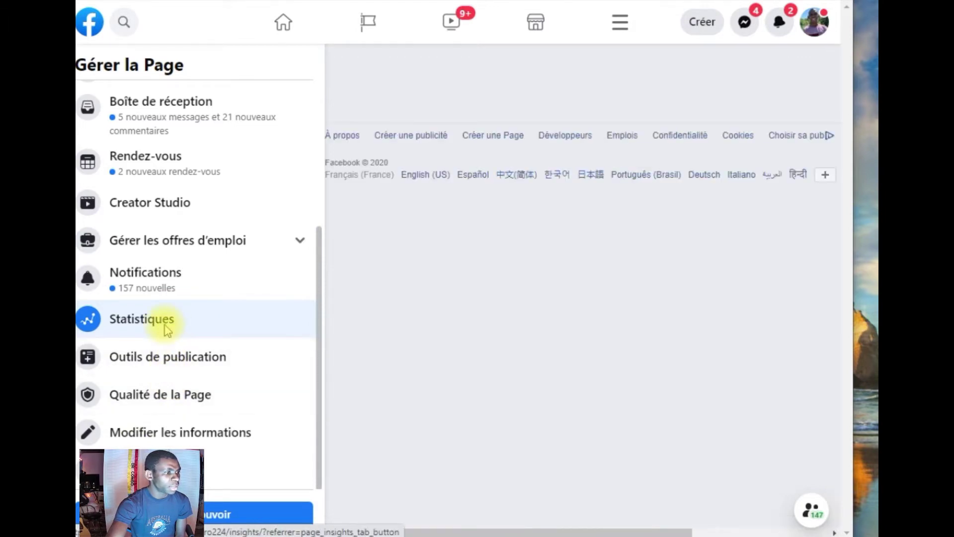
drag(415, 533, 603, 529)
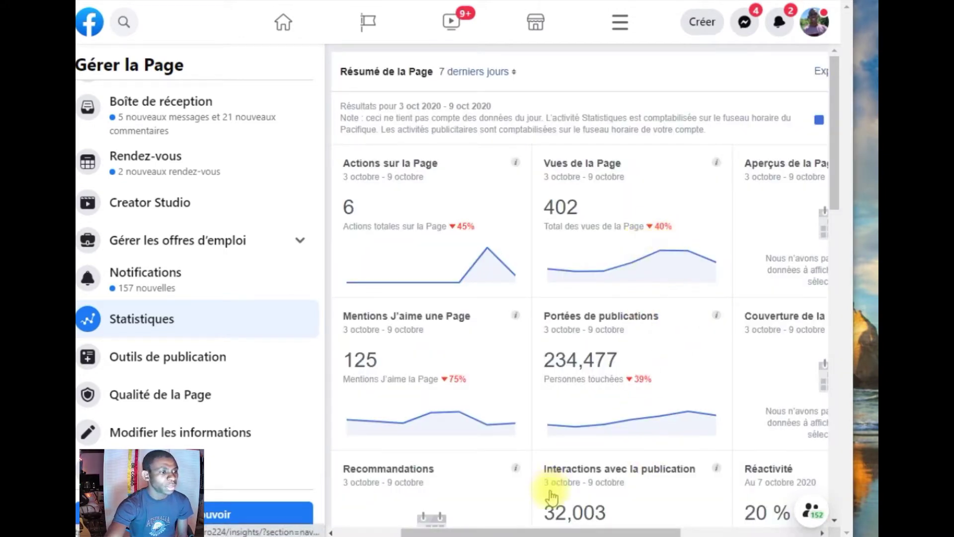
scroll(551, 485, down, 1)
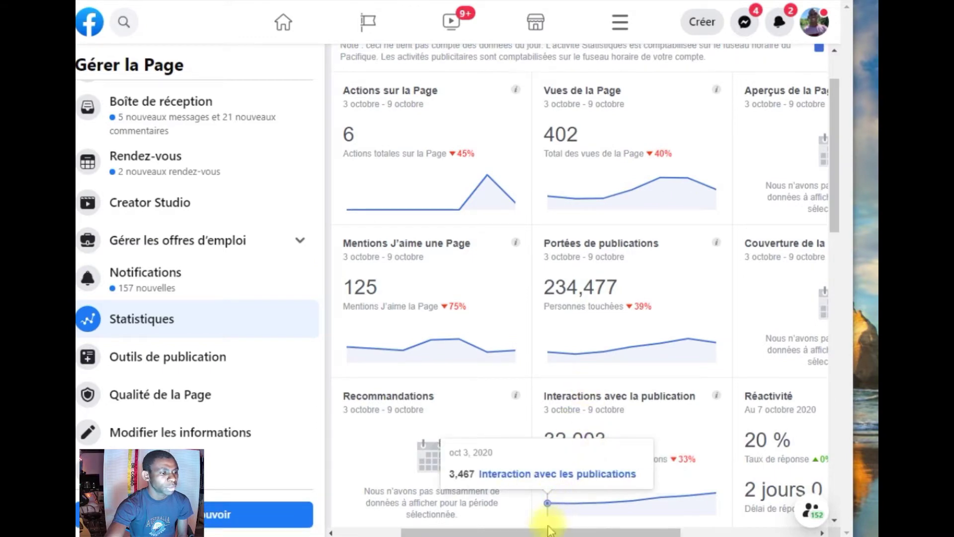
drag(557, 533, 703, 521)
drag(837, 160, 827, 333)
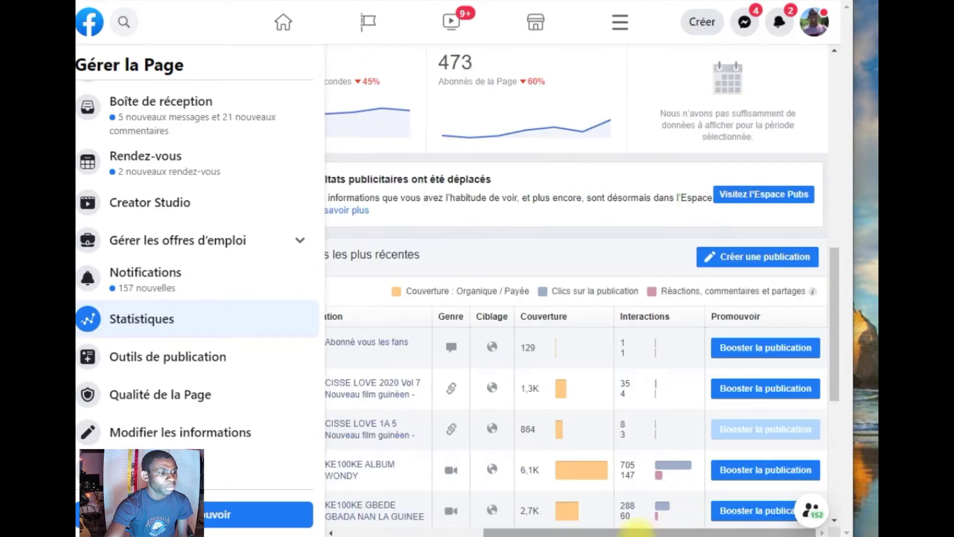
Examine the coverage, interactions and promotion options of the five most recent publications.
drag(627, 533, 570, 532)
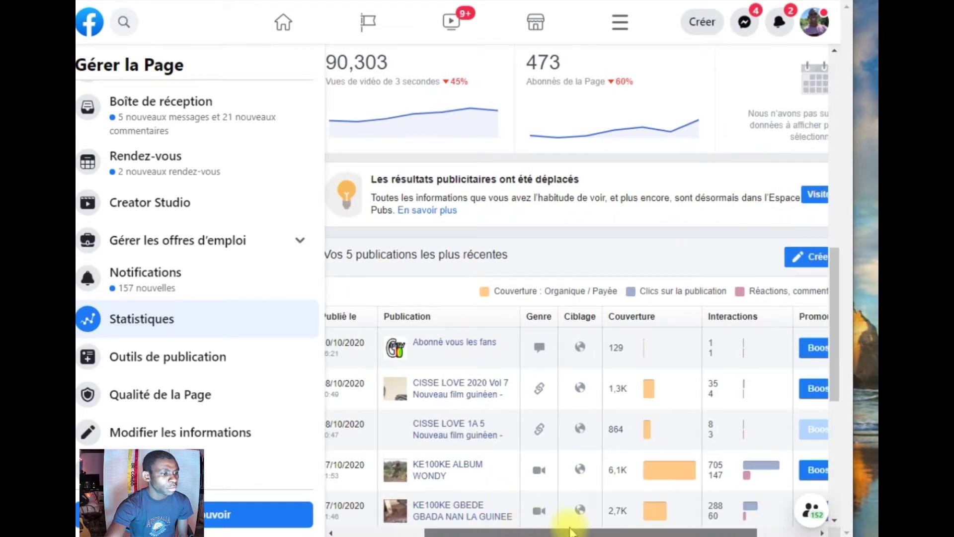
drag(571, 531, 544, 531)
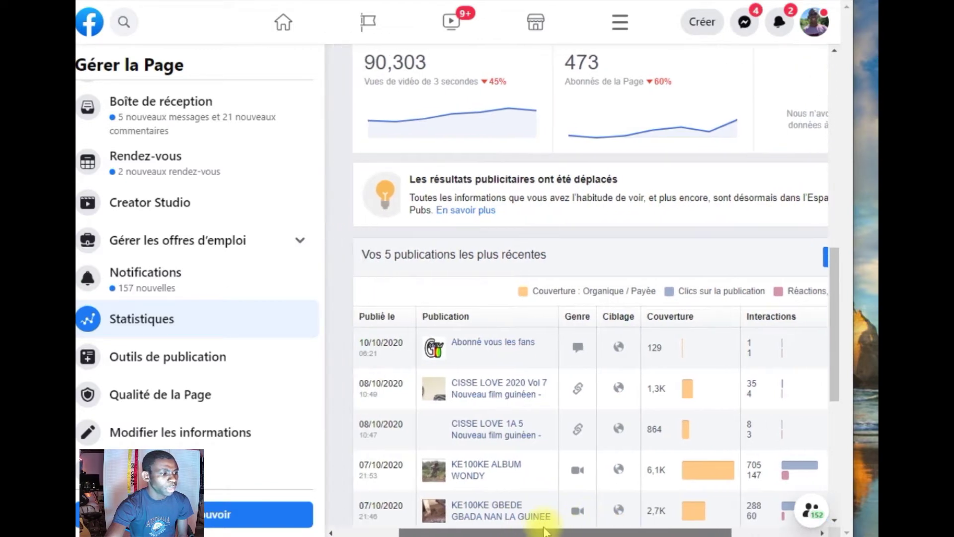
drag(544, 531, 638, 533)
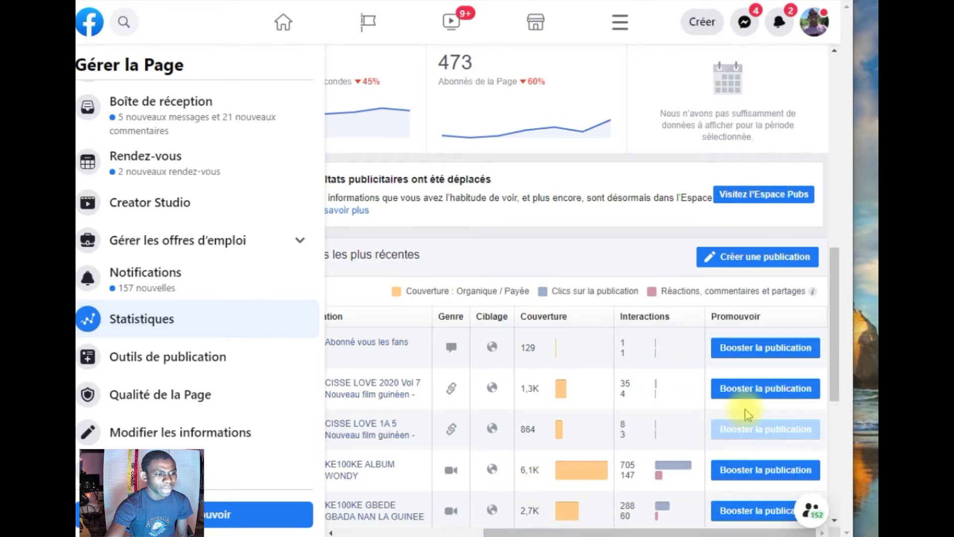
drag(835, 368, 831, 415)
drag(576, 534, 520, 533)
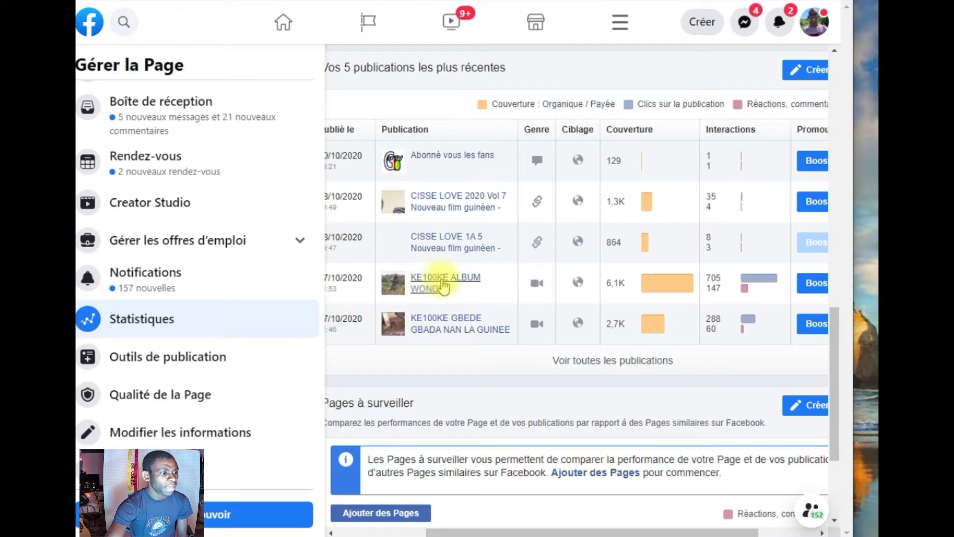
mouse_move(681, 283)
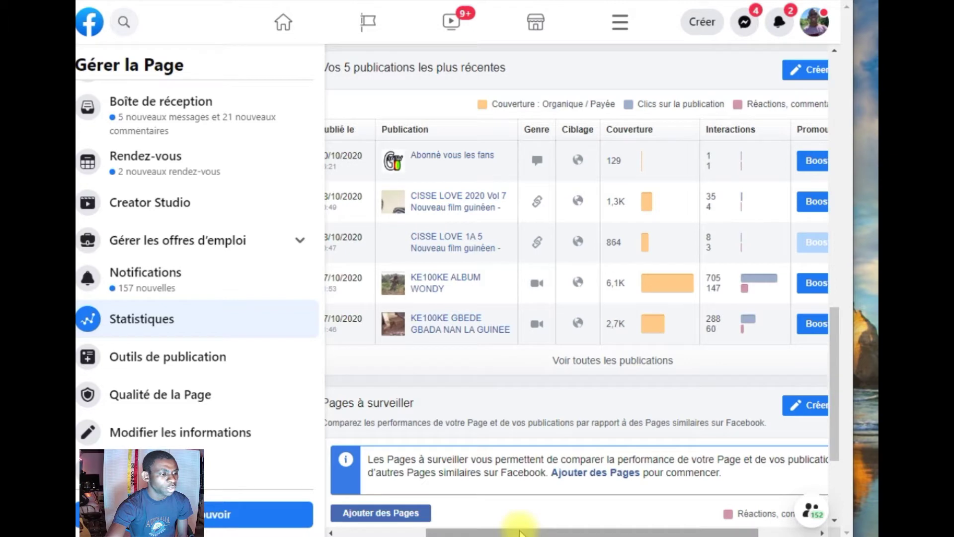
drag(547, 532, 602, 529)
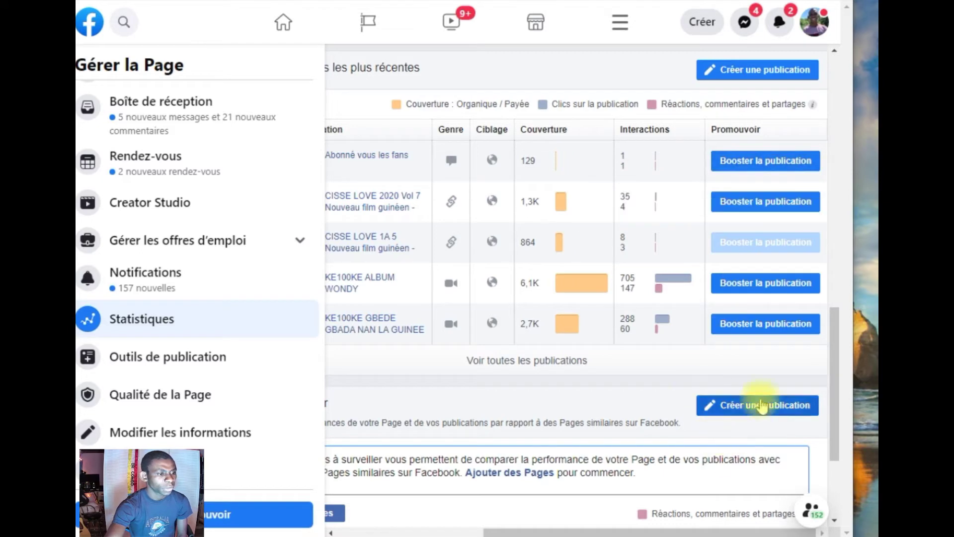
Check the Pages à surveiller comparison and the period choices of the Résumé de la Page.
scroll(835, 415, down, 3)
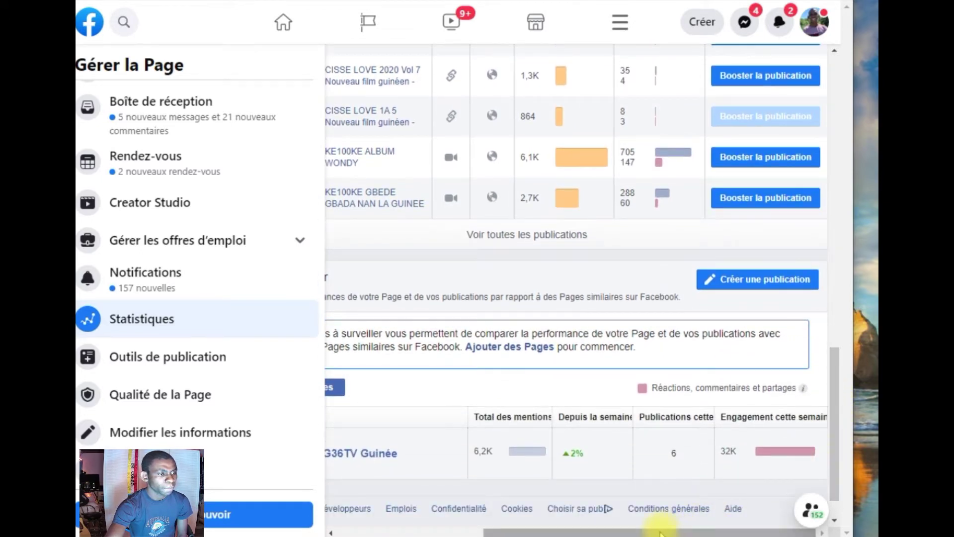
drag(634, 534, 600, 534)
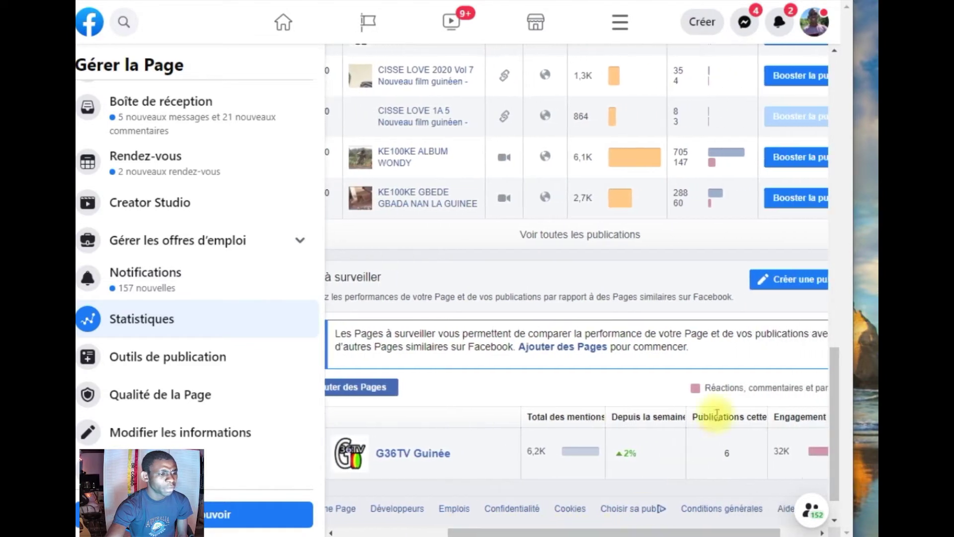
drag(838, 370, 844, 88)
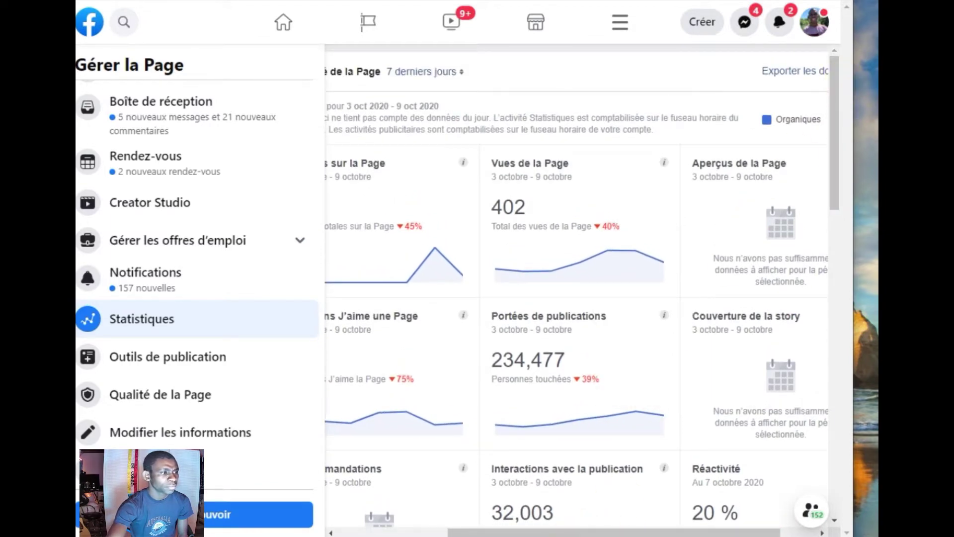
click(458, 73)
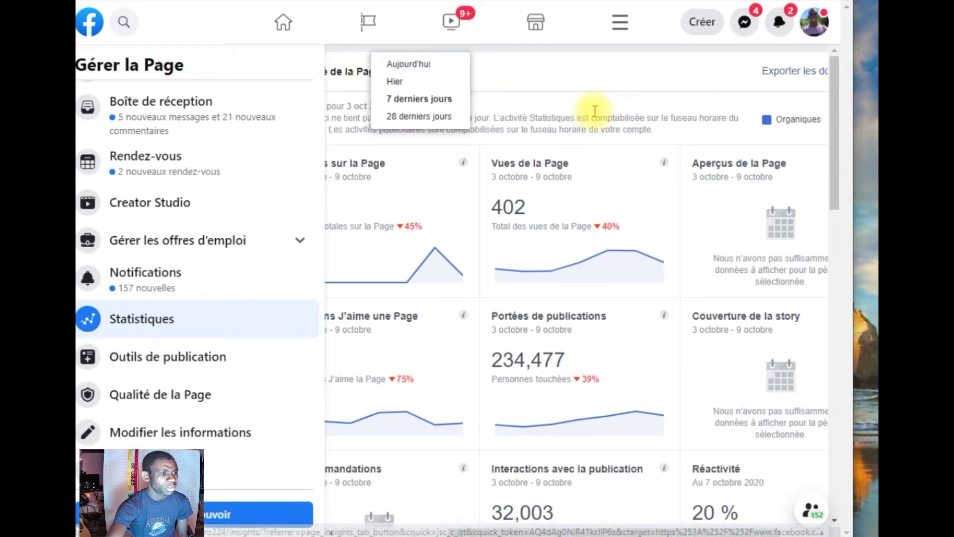
click(585, 77)
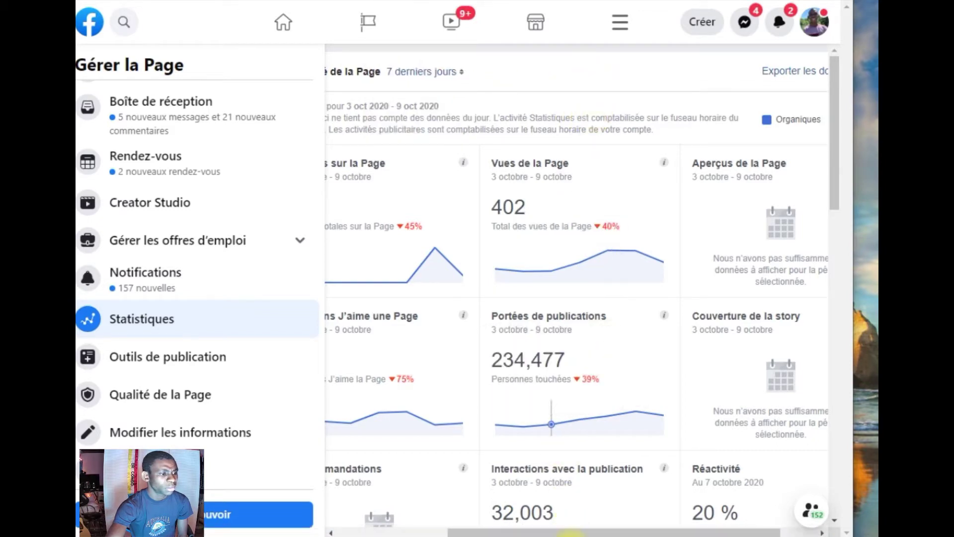
Open the Vidéos section of the page's statistics and read the notice about the move to Creator Studio.
drag(565, 530, 462, 531)
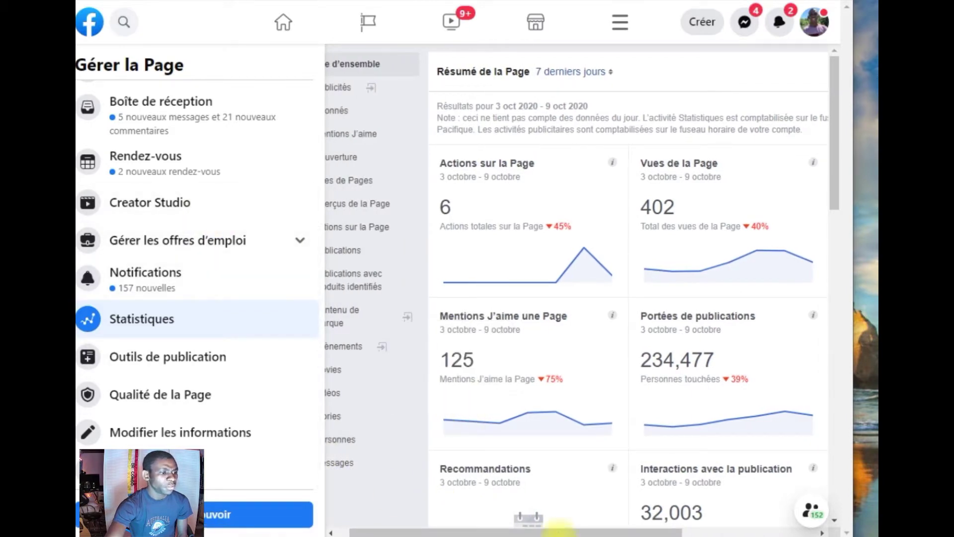
drag(543, 530, 531, 531)
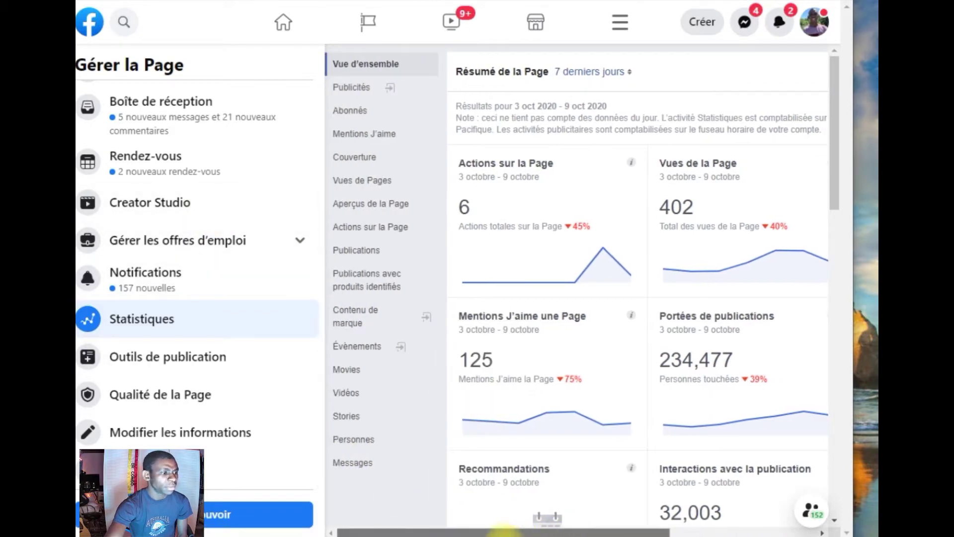
click(357, 397)
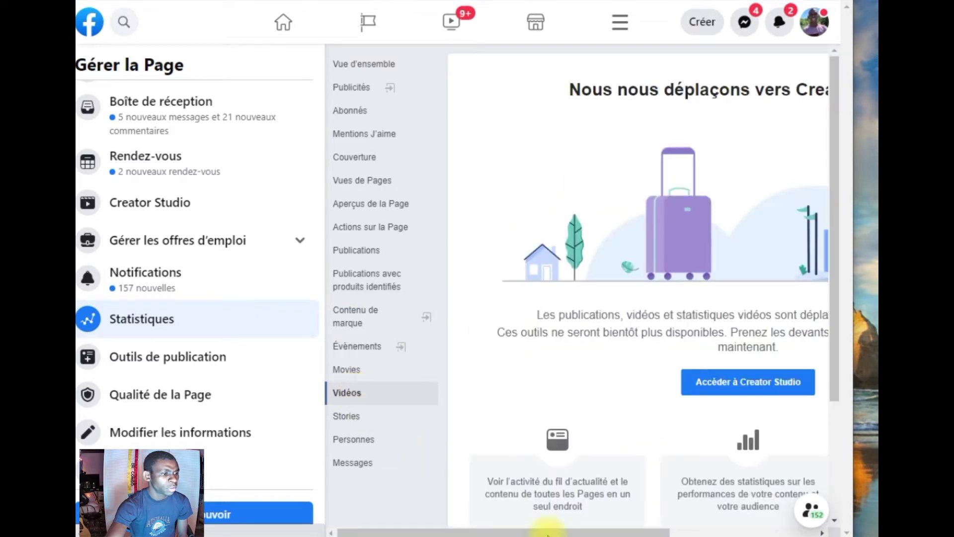
drag(547, 530, 693, 530)
scroll(759, 451, down, 3)
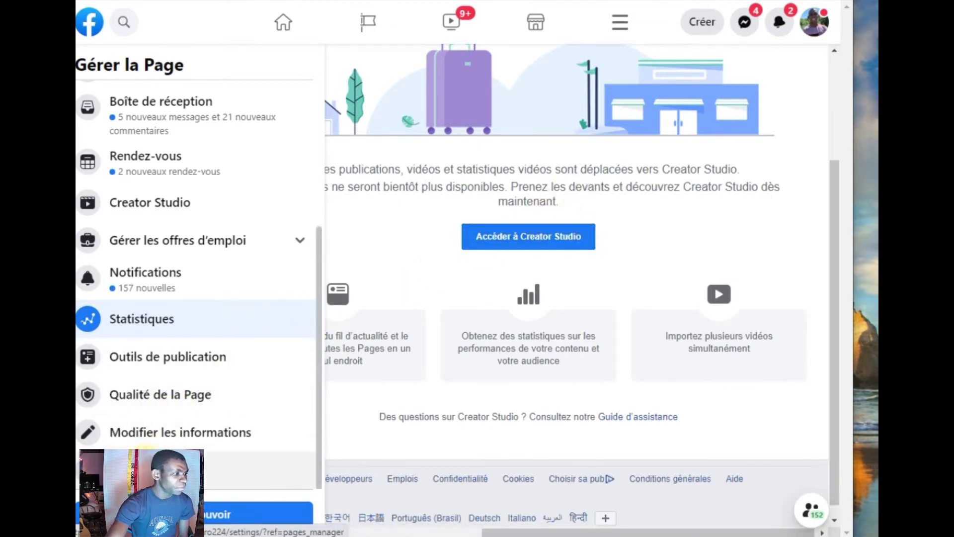
Open the Paramètres de la Page and read the Monétisation section.
click(193, 470)
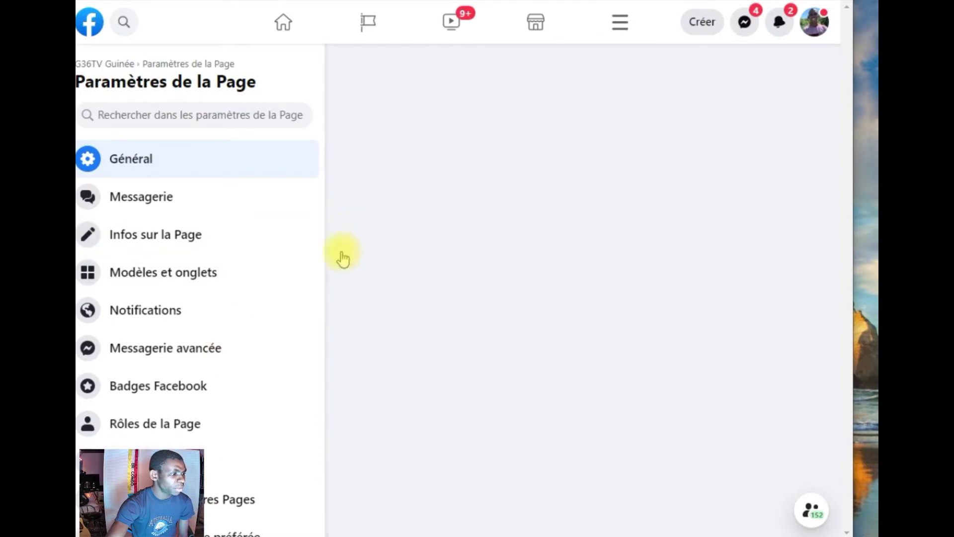
scroll(341, 255, down, 5)
scroll(211, 298, down, 4)
scroll(208, 306, down, 3)
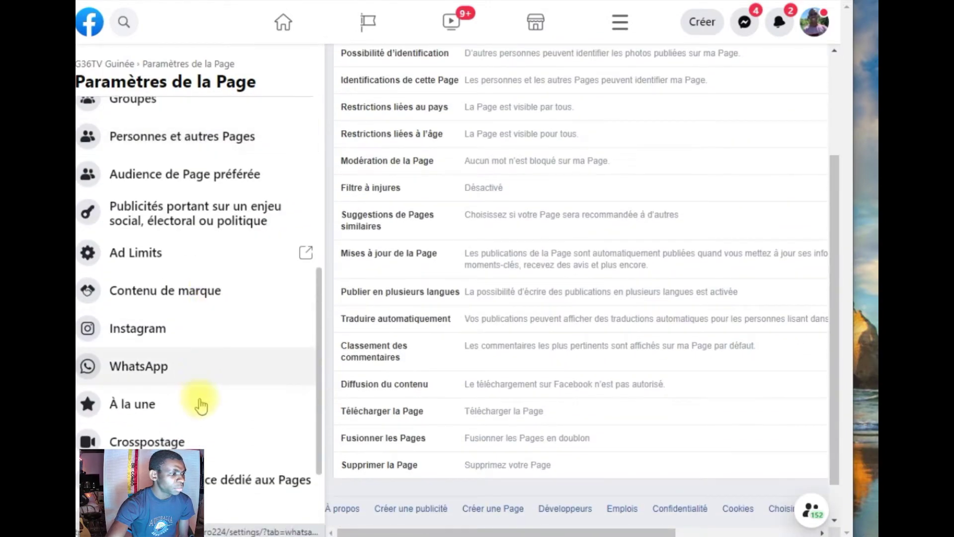
scroll(198, 399, down, 2)
click(167, 386)
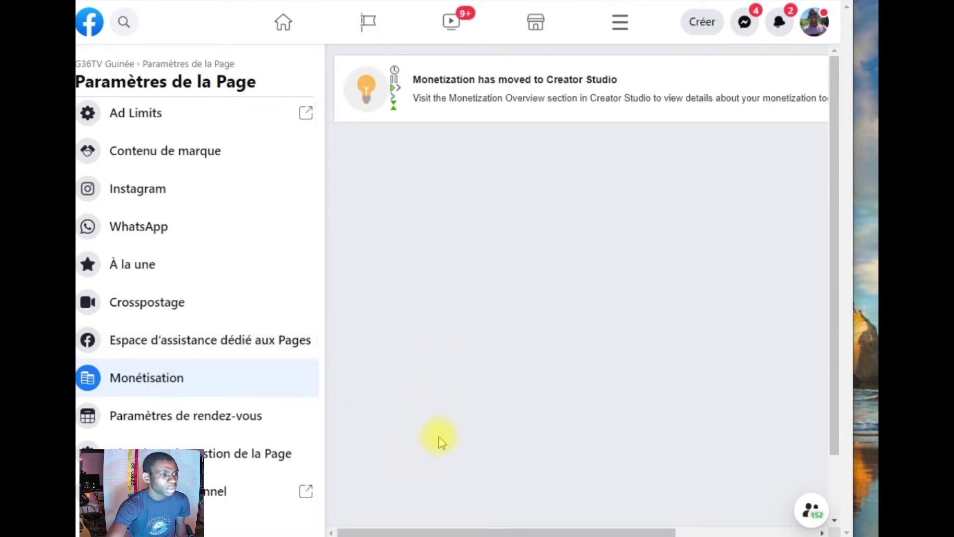
mouse_move(398, 530)
mouse_down()
mouse_move(468, 530)
mouse_move(406, 530)
mouse_up()
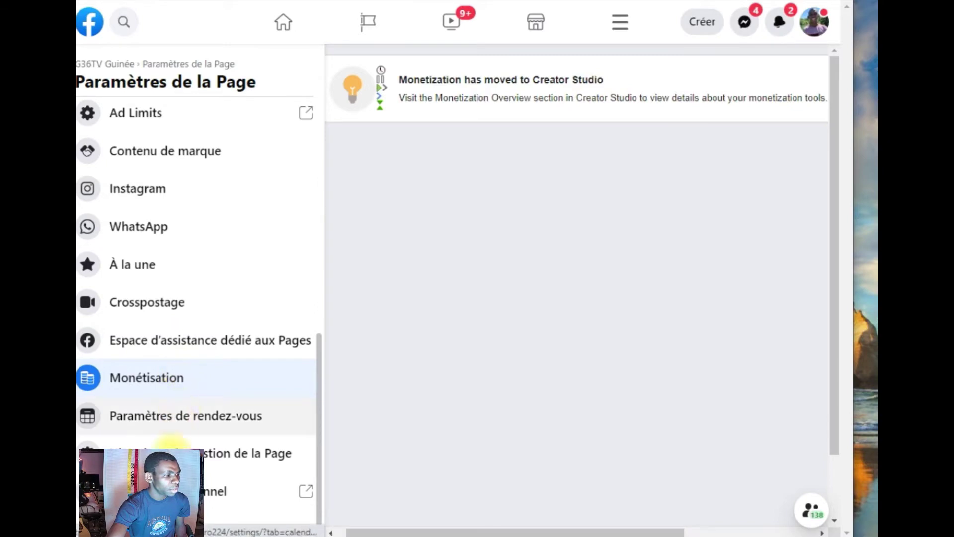
Look through the page settings categories and open Contenu de marque in Creator Studio.
scroll(144, 378, up, 1)
scroll(143, 348, up, 5)
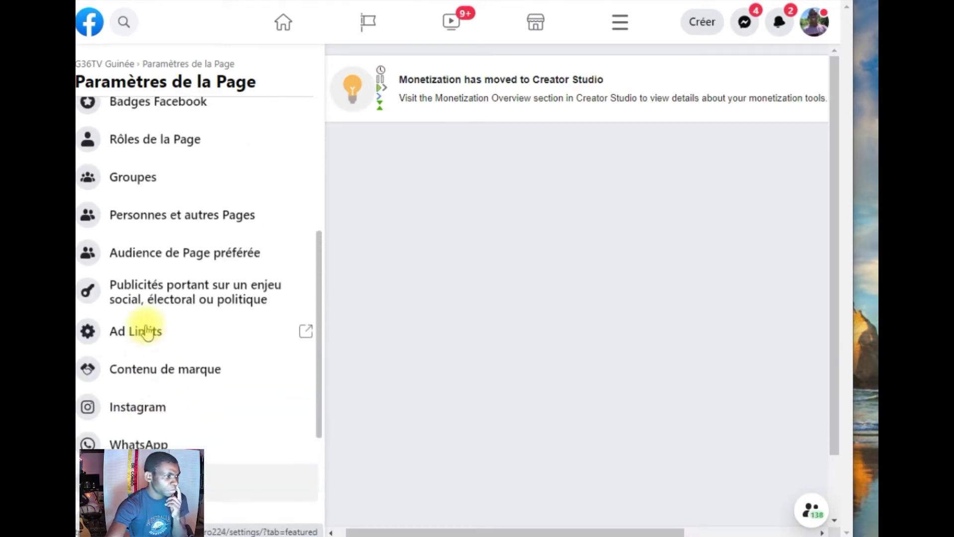
scroll(148, 325, up, 4)
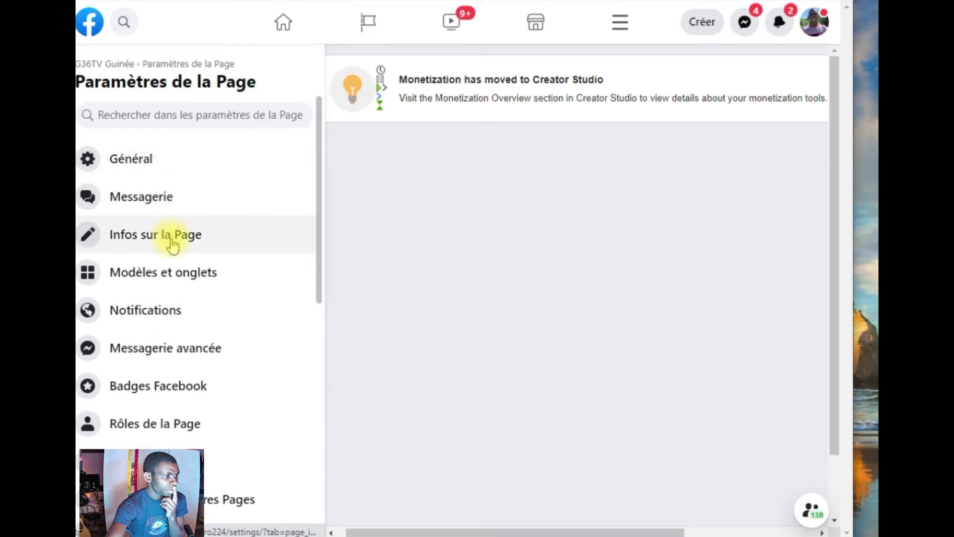
scroll(170, 268, down, 3)
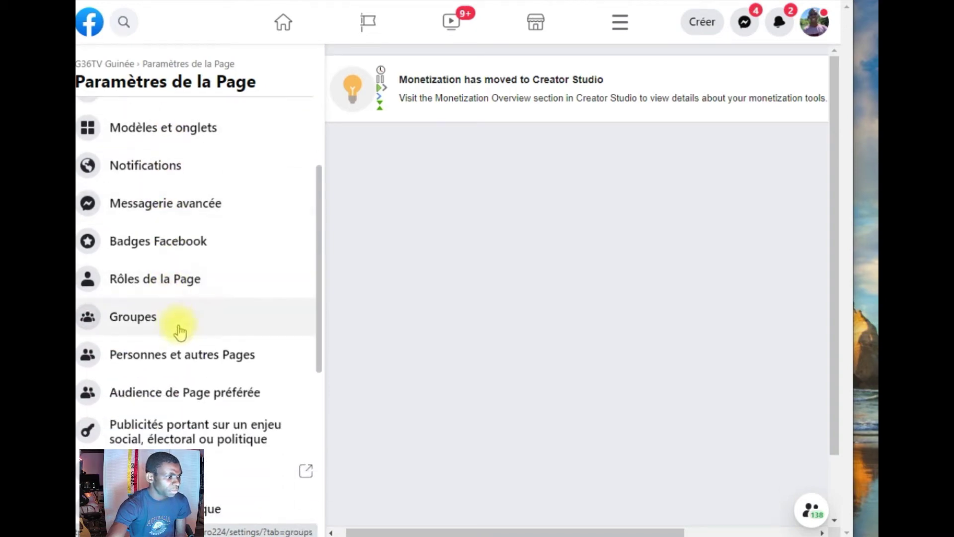
scroll(179, 328, down, 5)
click(192, 299)
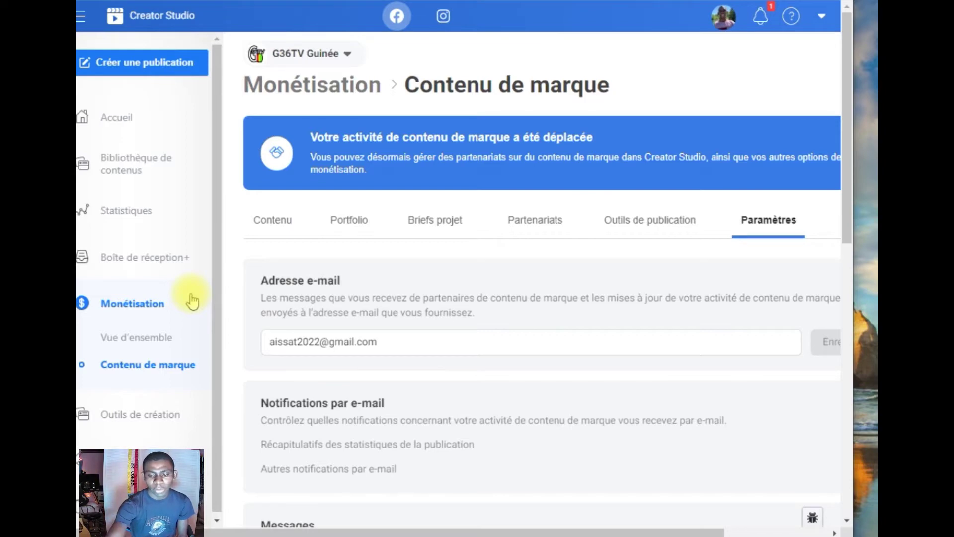
Examine the Contenu de marque settings for e-mail notifications, messages, identification approvals, and approved and blocked partners.
scroll(473, 312, down, 1)
scroll(473, 311, down, 4)
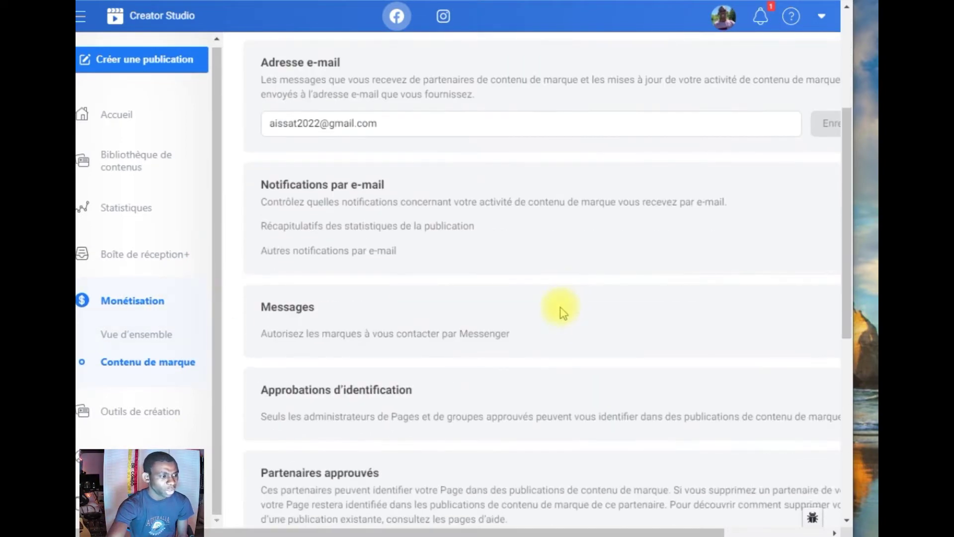
scroll(563, 313, down, 4)
scroll(560, 320, down, 1)
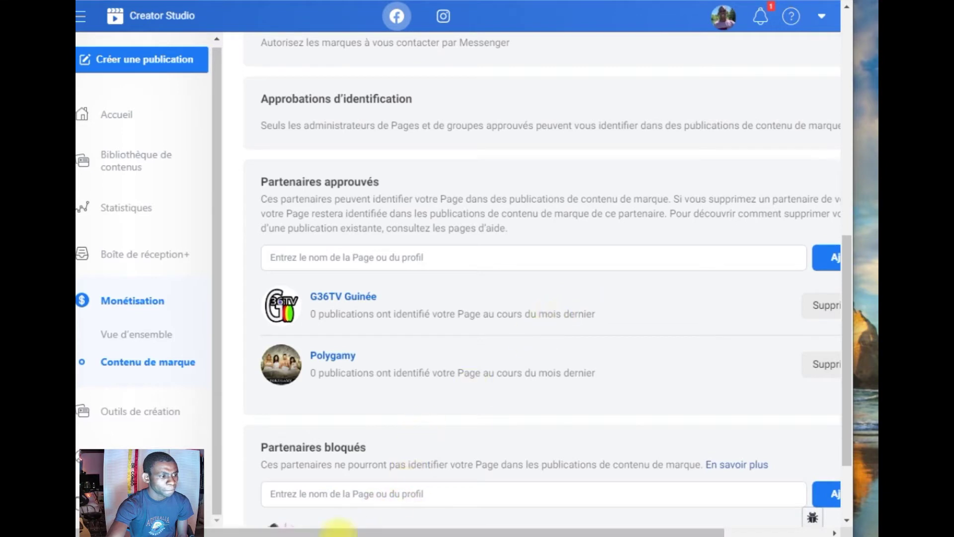
drag(344, 533, 409, 530)
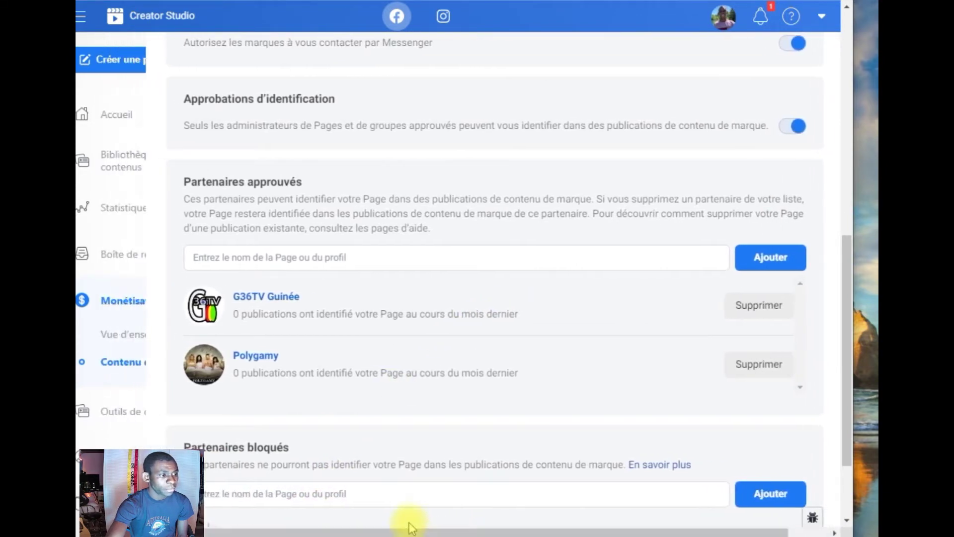
scroll(533, 329, down, 2)
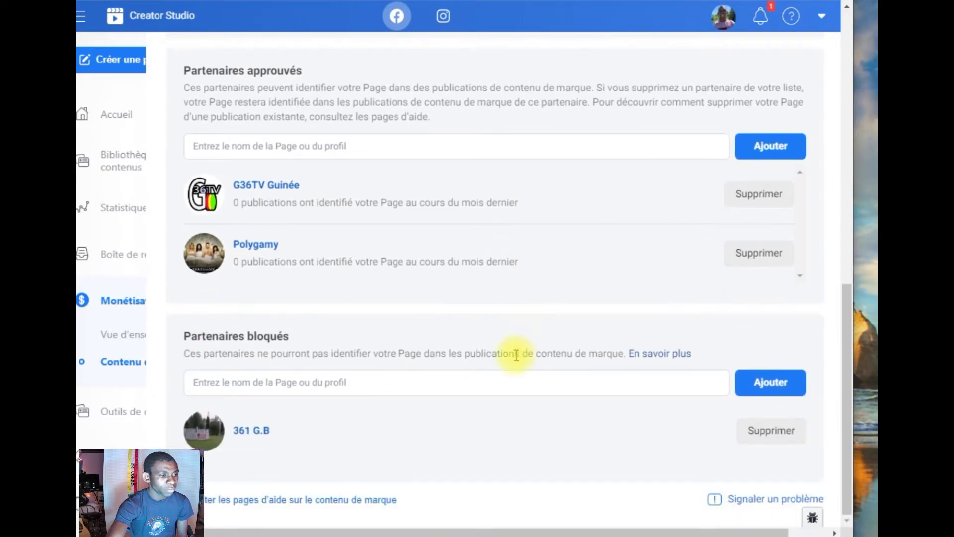
scroll(517, 356, up, 2)
scroll(517, 361, up, 2)
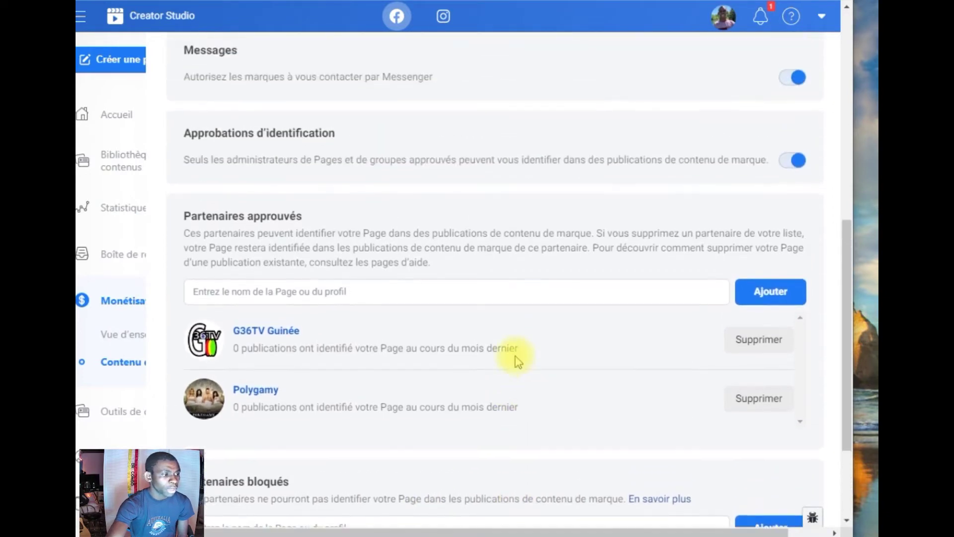
scroll(516, 362, up, 4)
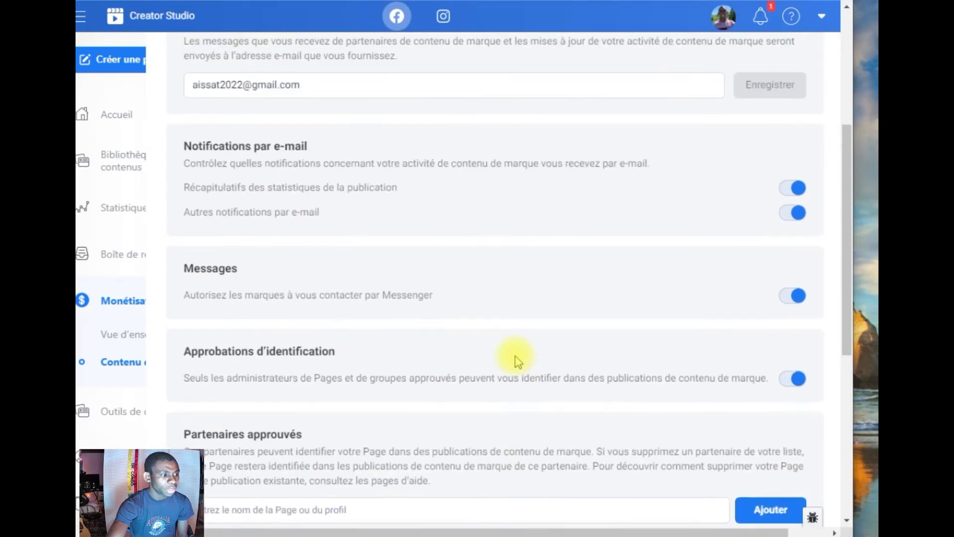
scroll(516, 361, up, 4)
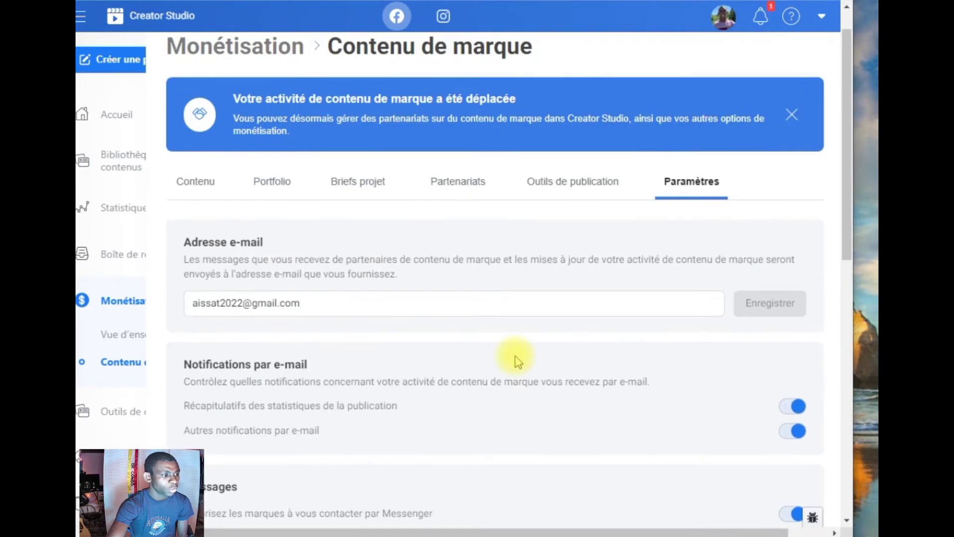
scroll(517, 361, down, 2)
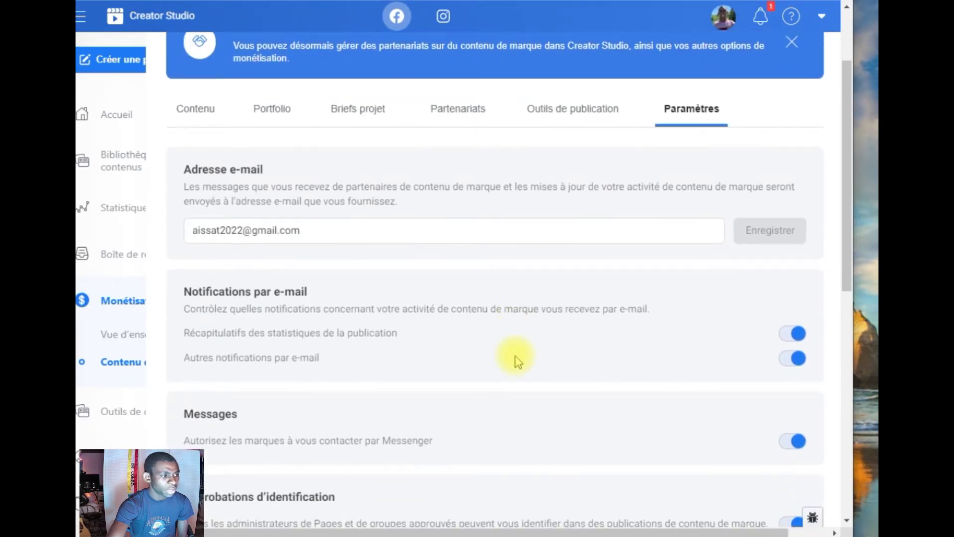
Review the Contenu de marque settings from the contact e-mail and notifications down to the identification approvals.
scroll(517, 361, up, 2)
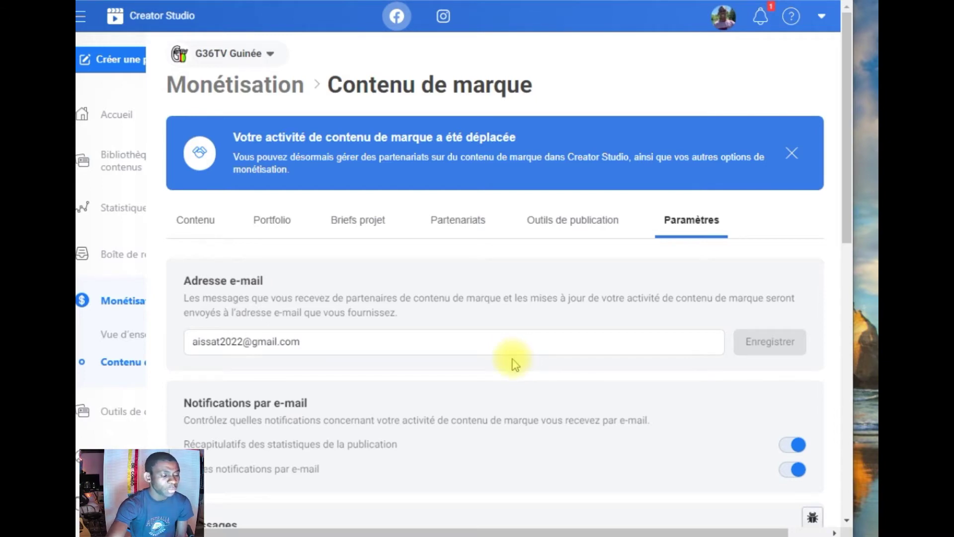
scroll(514, 364, down, 2)
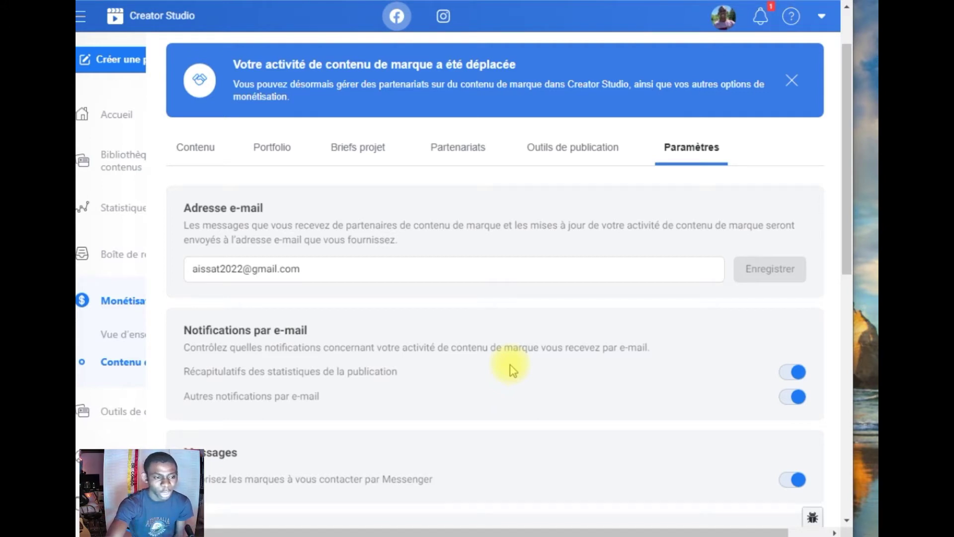
scroll(609, 253, down, 2)
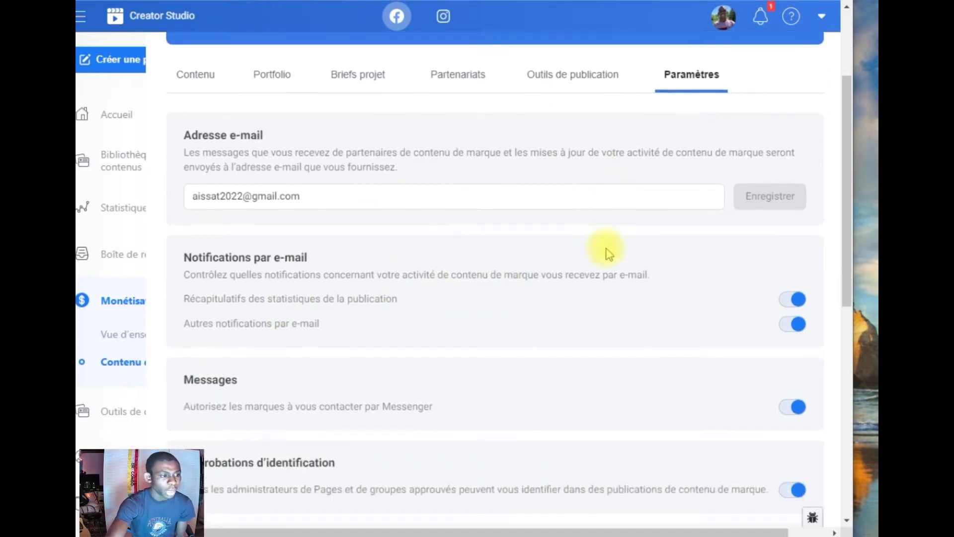
scroll(641, 258, down, 2)
scroll(652, 266, down, 4)
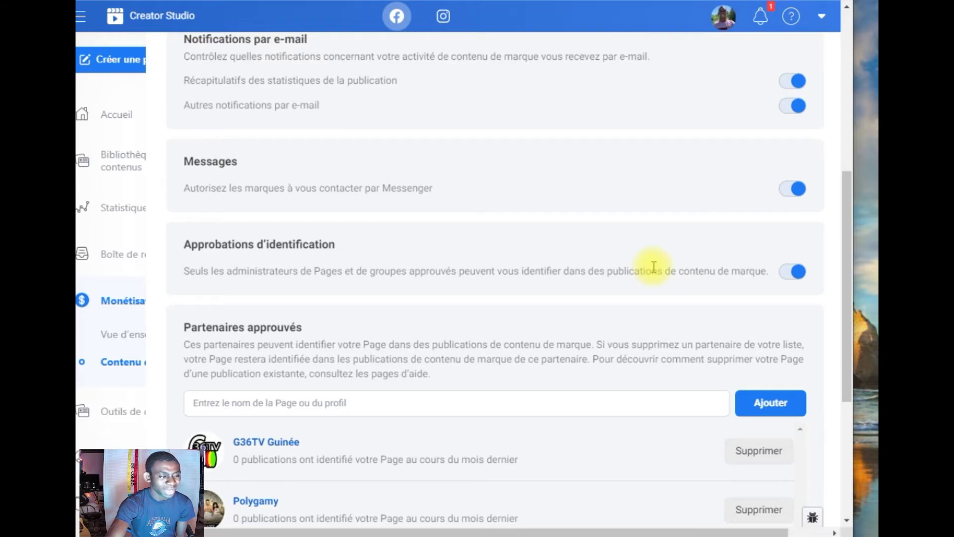
scroll(627, 297, down, 2)
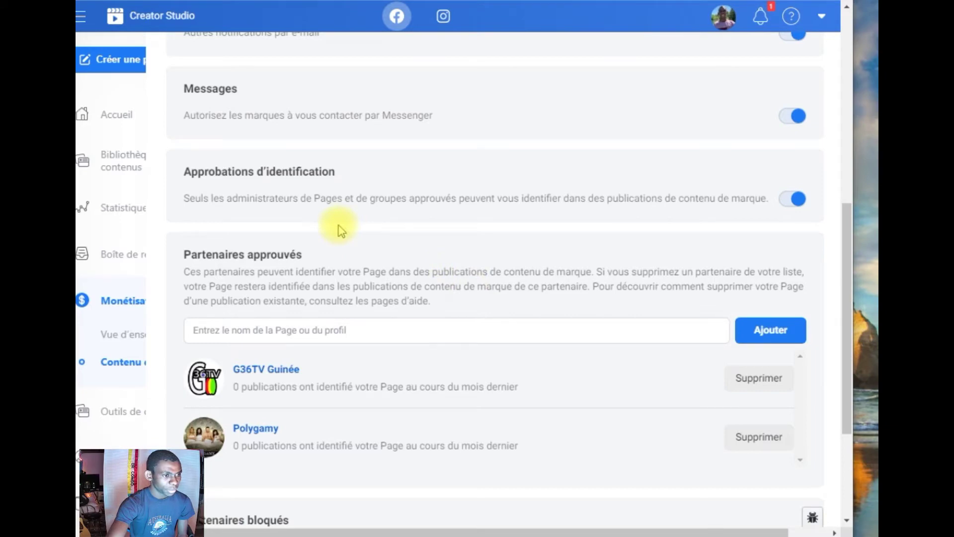
scroll(338, 229, up, 8)
scroll(361, 318, down, 8)
scroll(355, 306, up, 10)
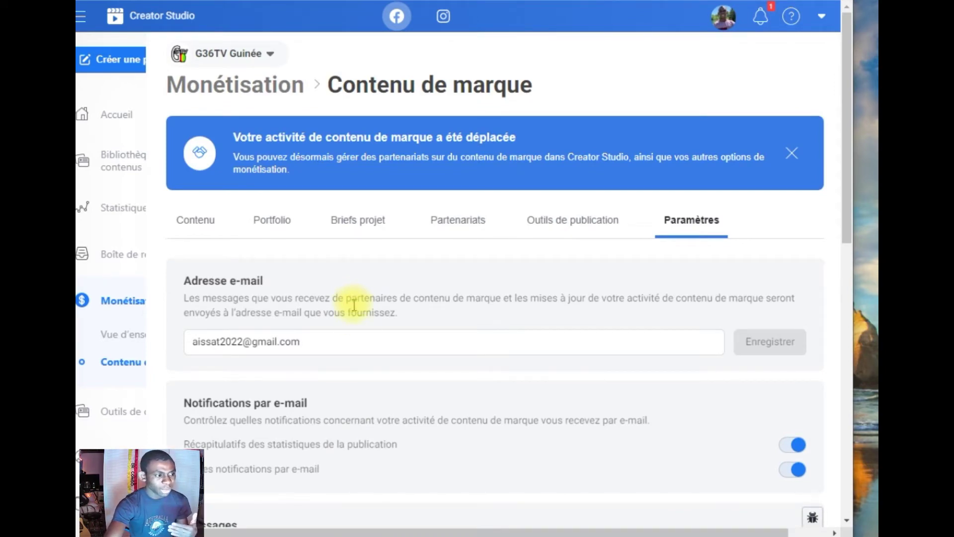
Examine the approved partners and blocked partners lists in the Contenu de marque settings.
scroll(354, 305, down, 2)
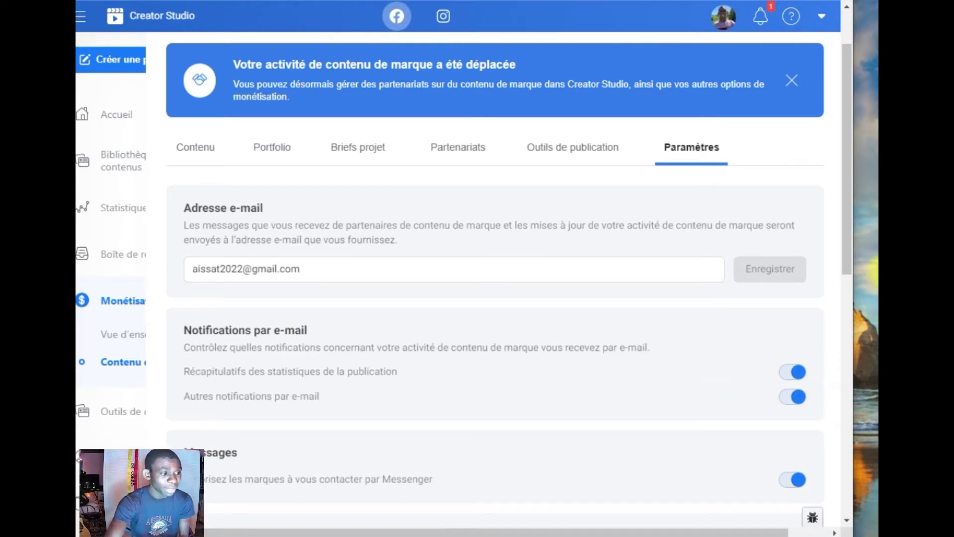
scroll(437, 203, down, 4)
scroll(447, 204, up, 2)
scroll(377, 199, down, 1)
scroll(330, 191, down, 5)
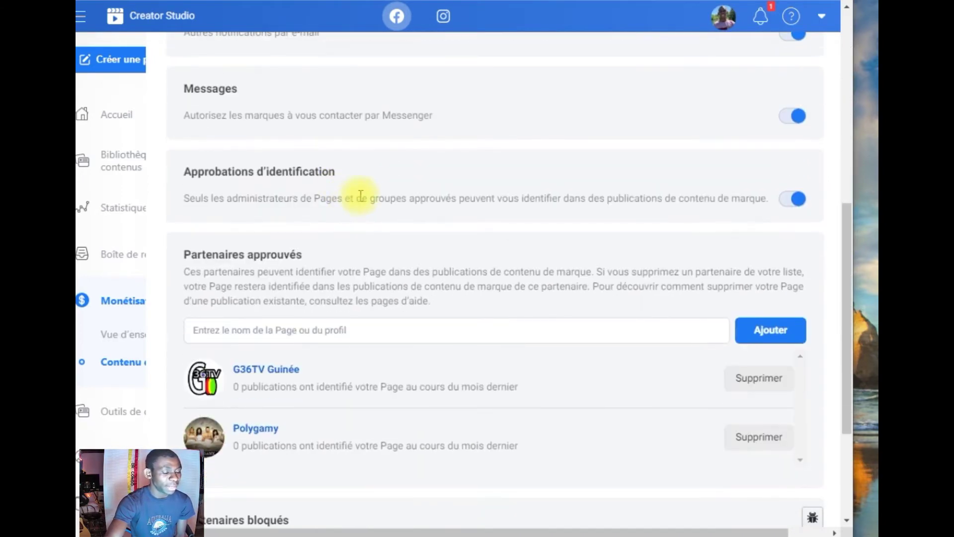
scroll(381, 204, down, 3)
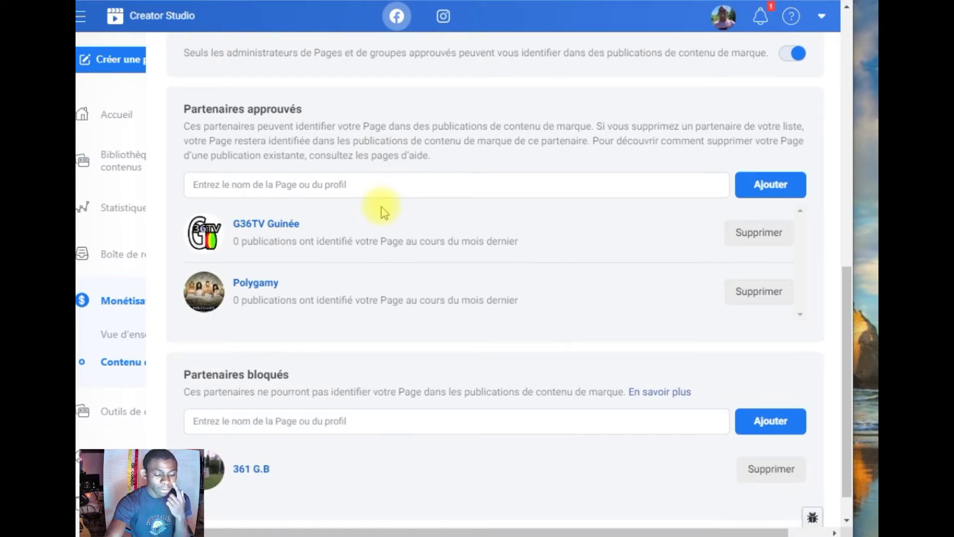
scroll(373, 211, down, 1)
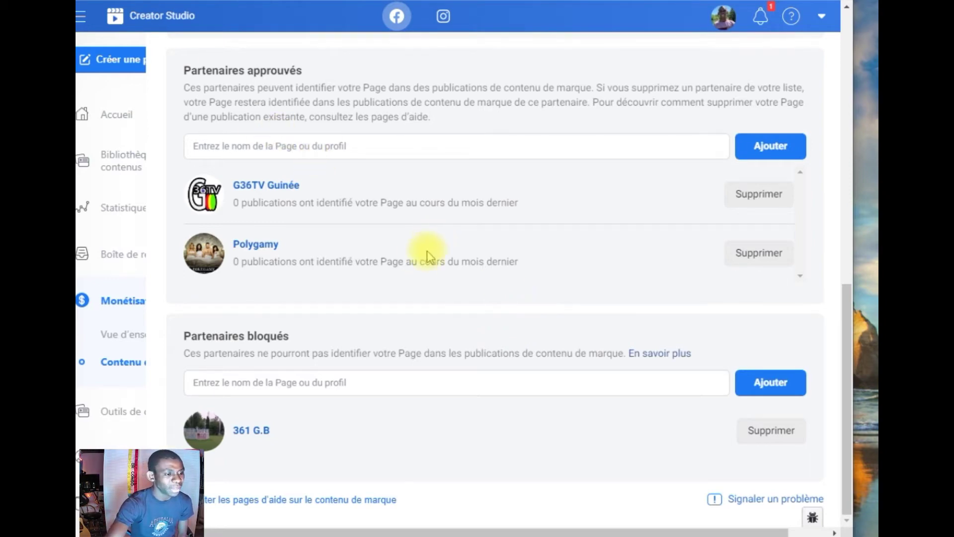
scroll(426, 252, up, 8)
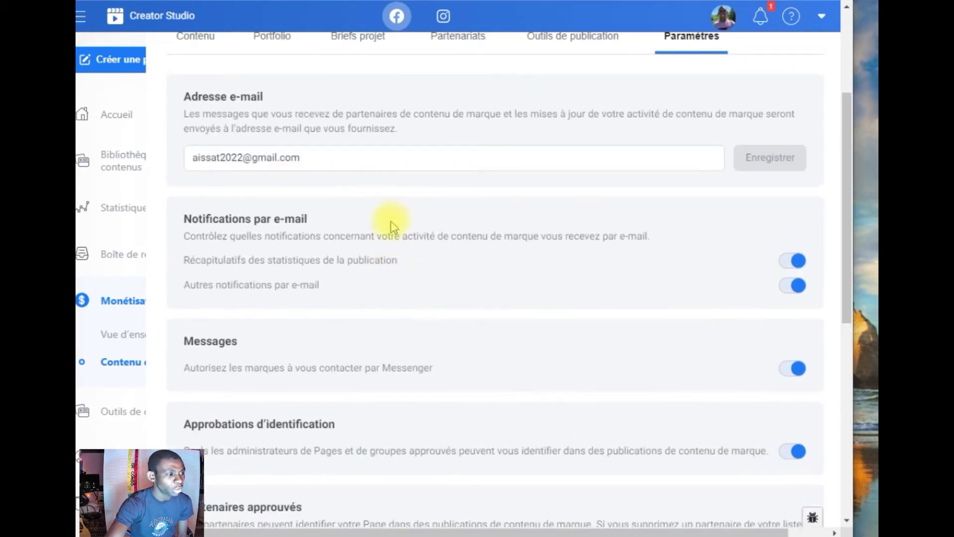
scroll(390, 222, up, 4)
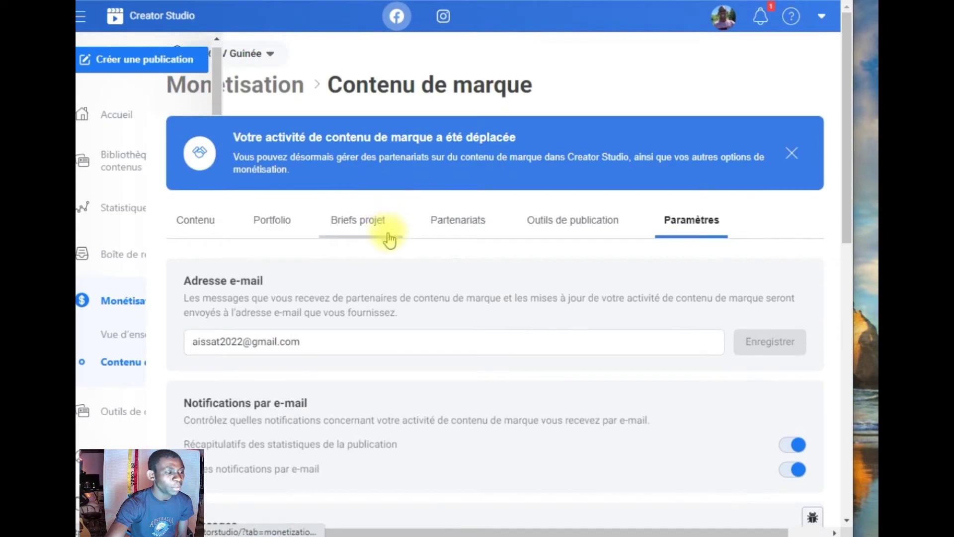
Check the Contenu section for brand content publications, and open the Portfolio to view its intro, past partnerships and audience indicators.
click(211, 232)
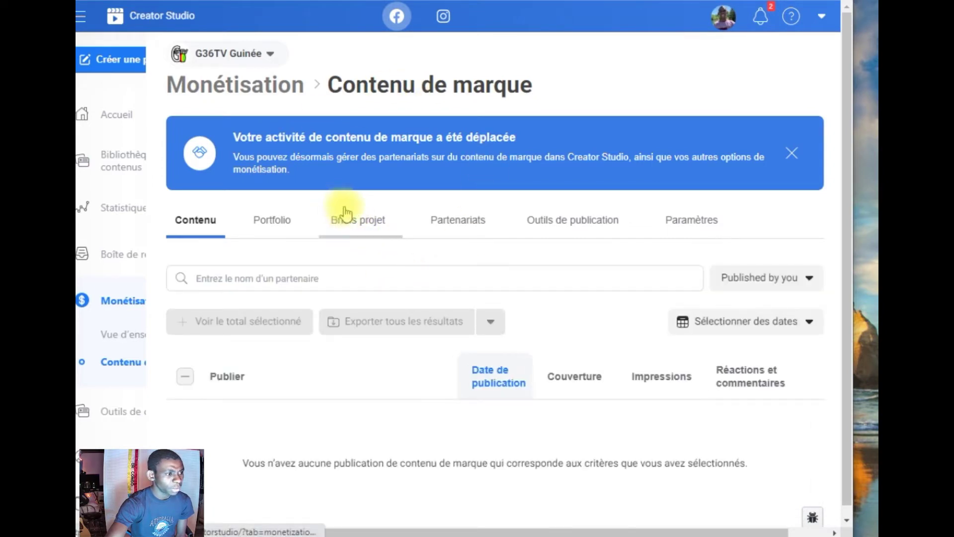
scroll(331, 219, down, 1)
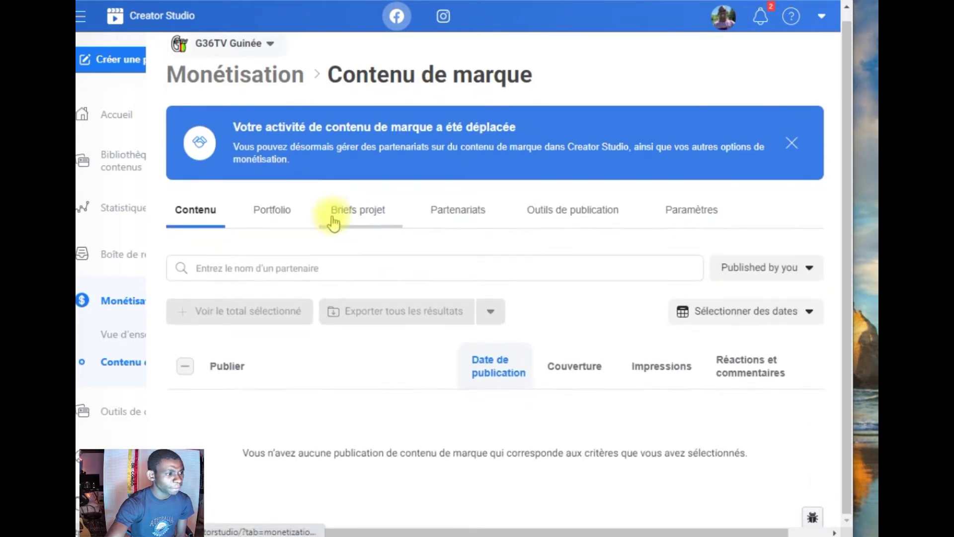
click(279, 213)
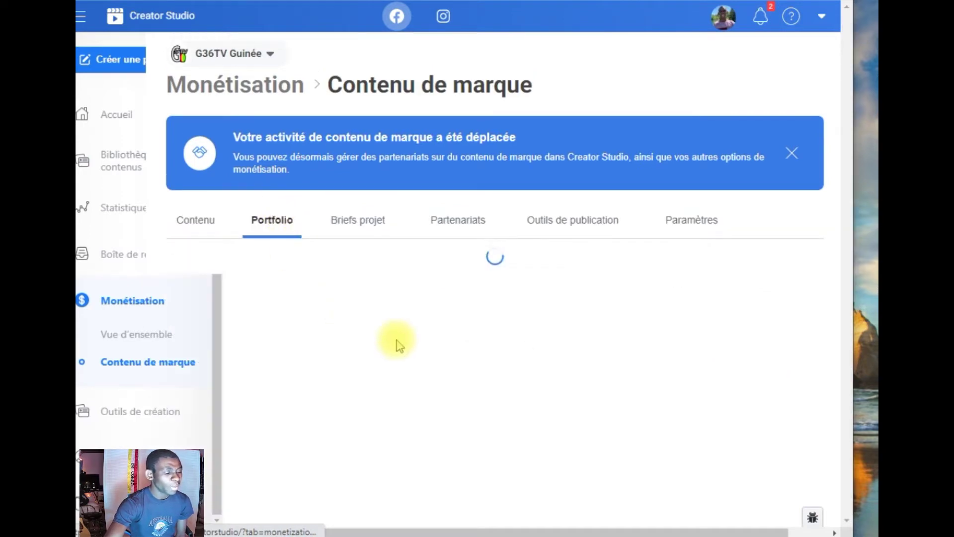
scroll(378, 313, down, 3)
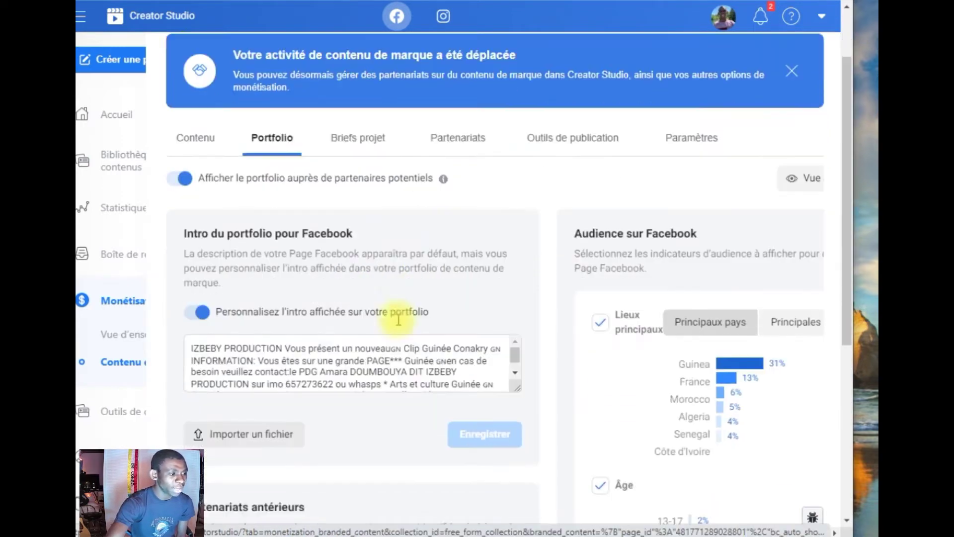
scroll(348, 263, up, 3)
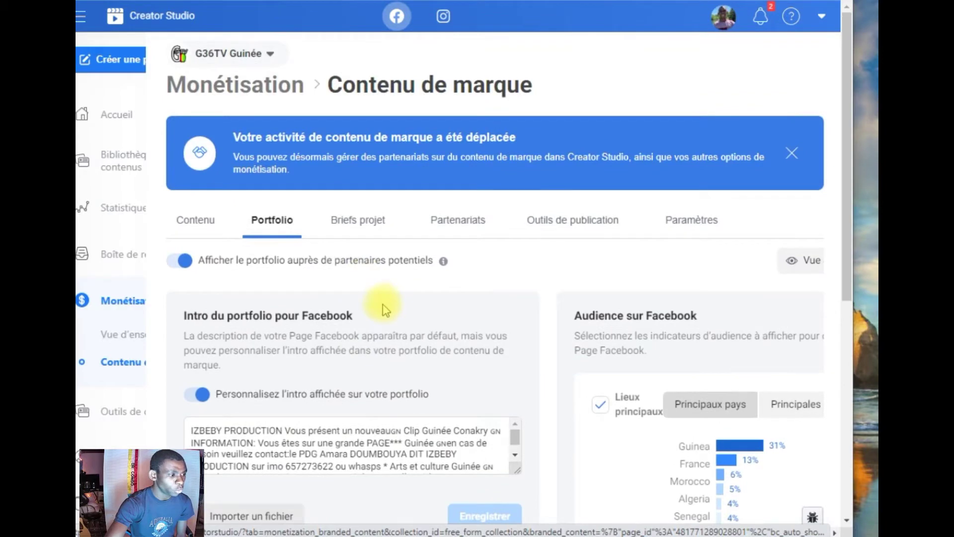
scroll(320, 315, down, 3)
scroll(316, 306, down, 2)
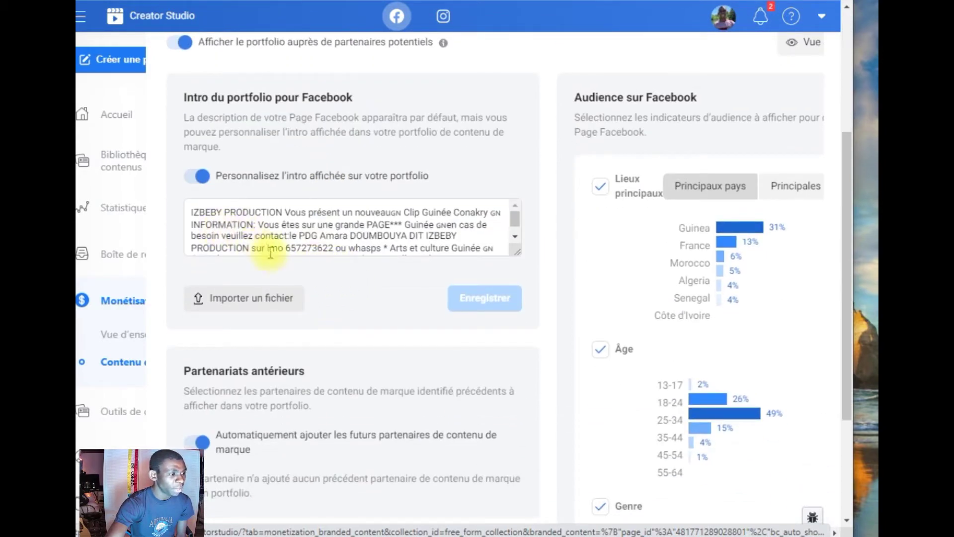
scroll(300, 270, down, 4)
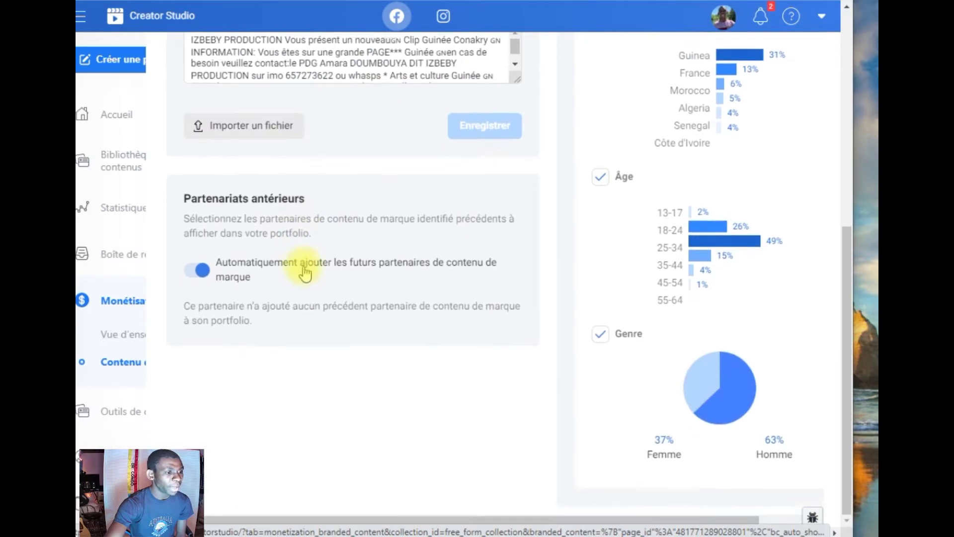
Look through the Portfolio options again, including display to potential partners, file import and automatic addition of future partners.
scroll(305, 272, up, 7)
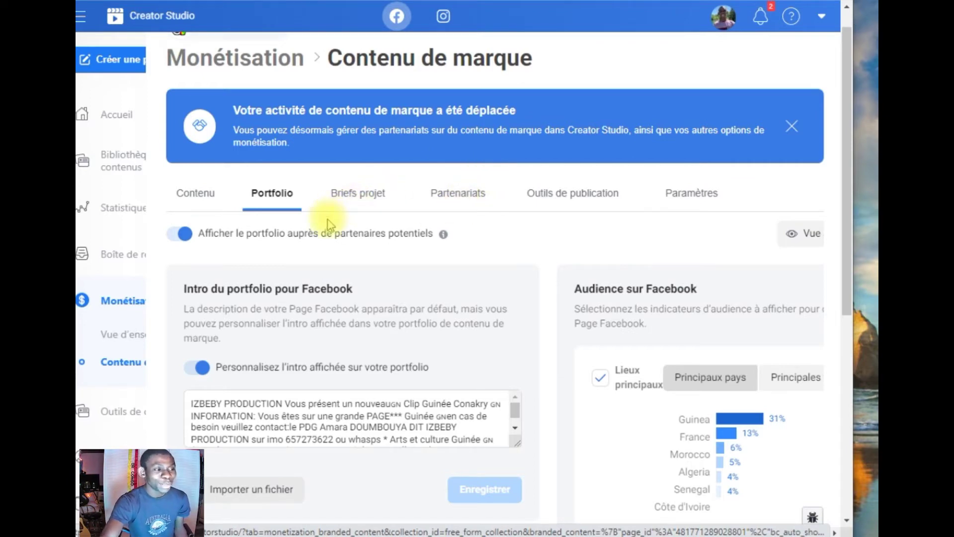
scroll(328, 226, down, 3)
scroll(358, 268, down, 3)
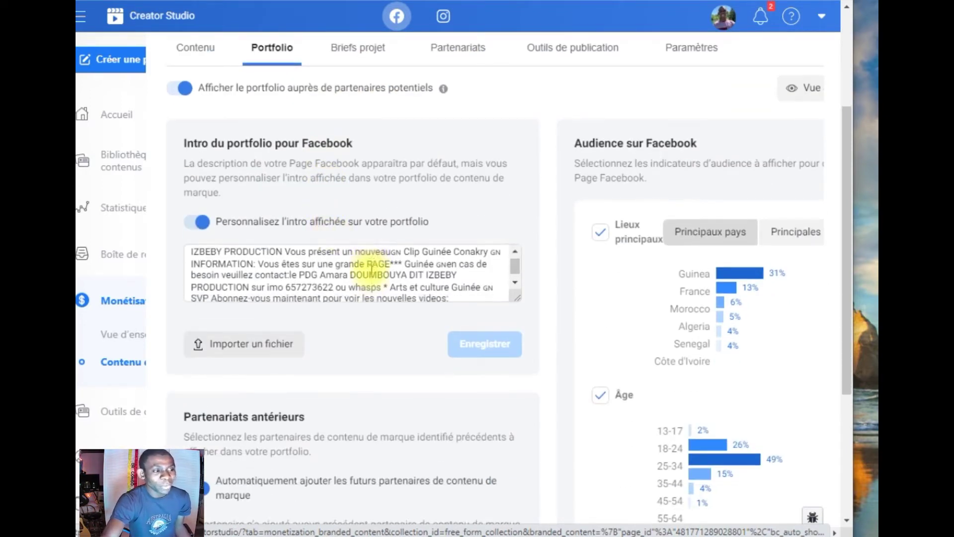
scroll(371, 272, down, 2)
scroll(336, 267, up, 6)
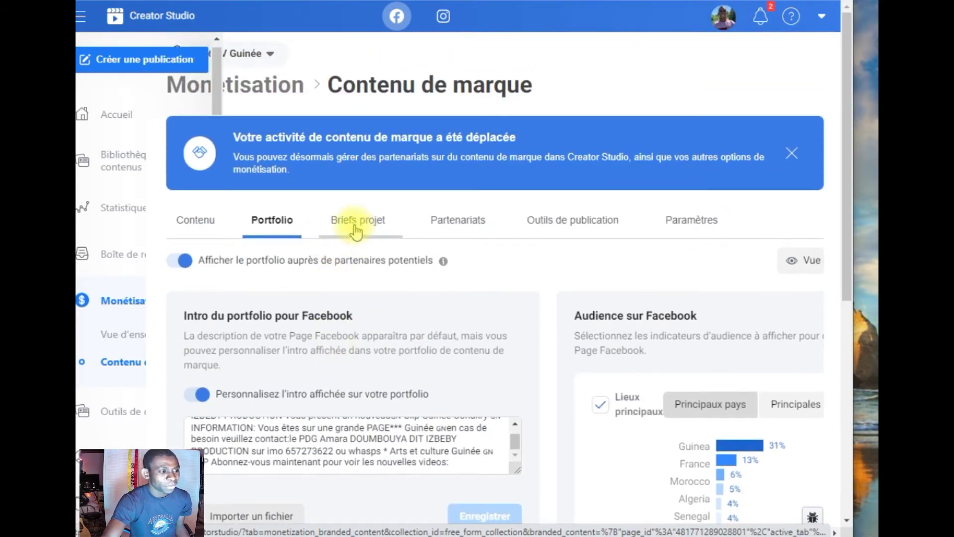
scroll(358, 227, down, 1)
scroll(358, 226, down, 4)
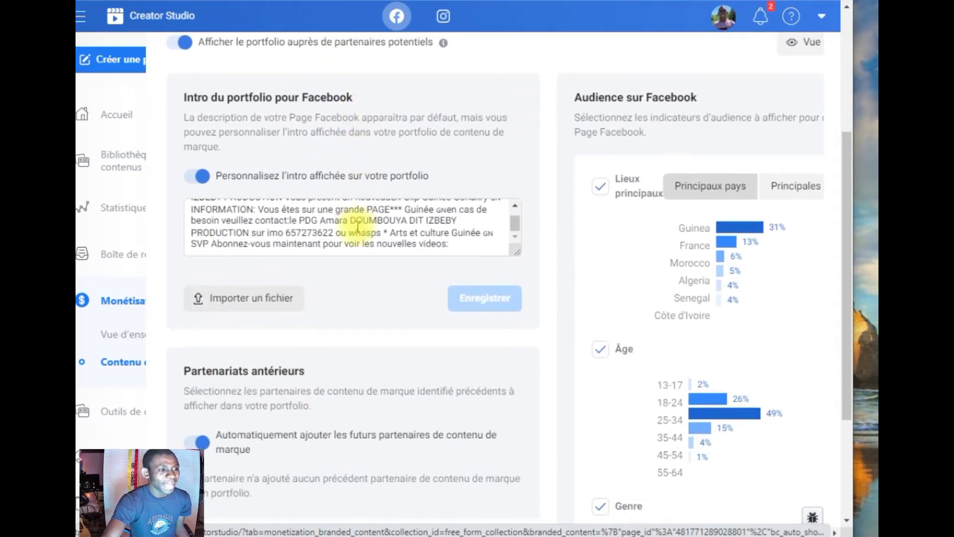
scroll(357, 227, down, 3)
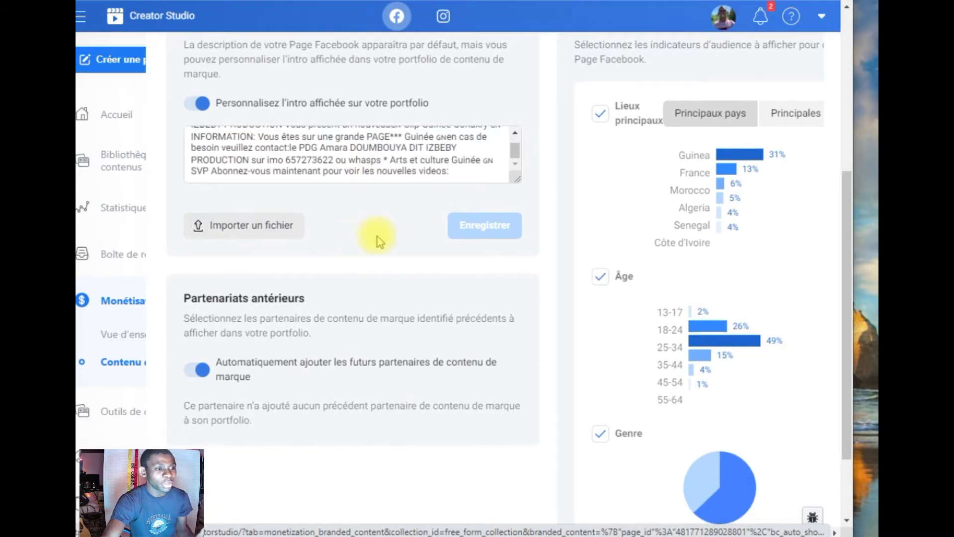
scroll(341, 244, up, 7)
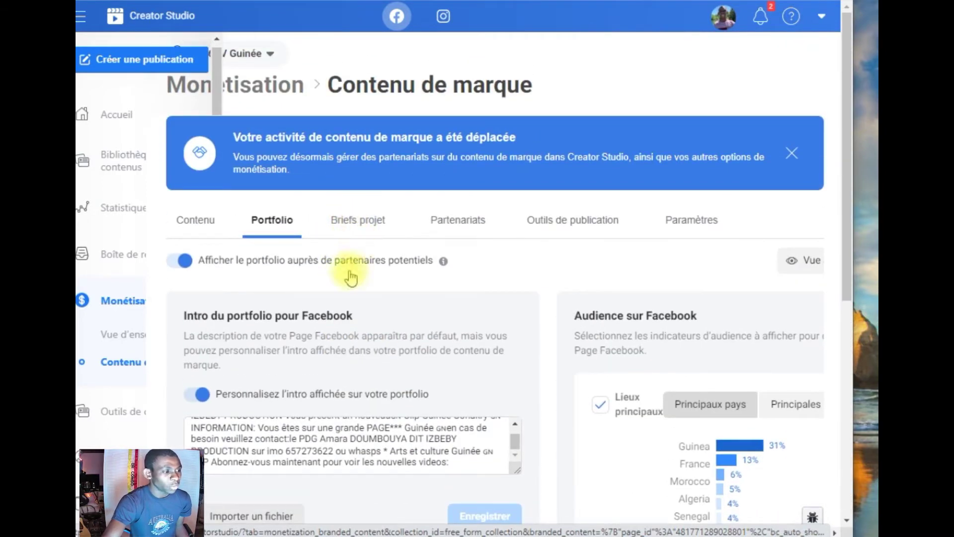
Read the full customised intro text in the Intro du portfolio pour Facebook section.
scroll(298, 312, down, 3)
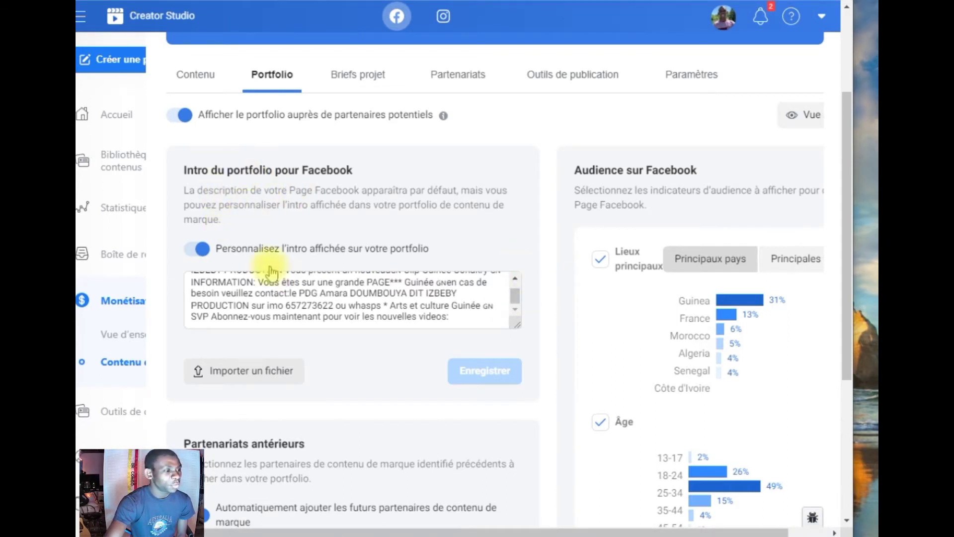
scroll(261, 268, down, 2)
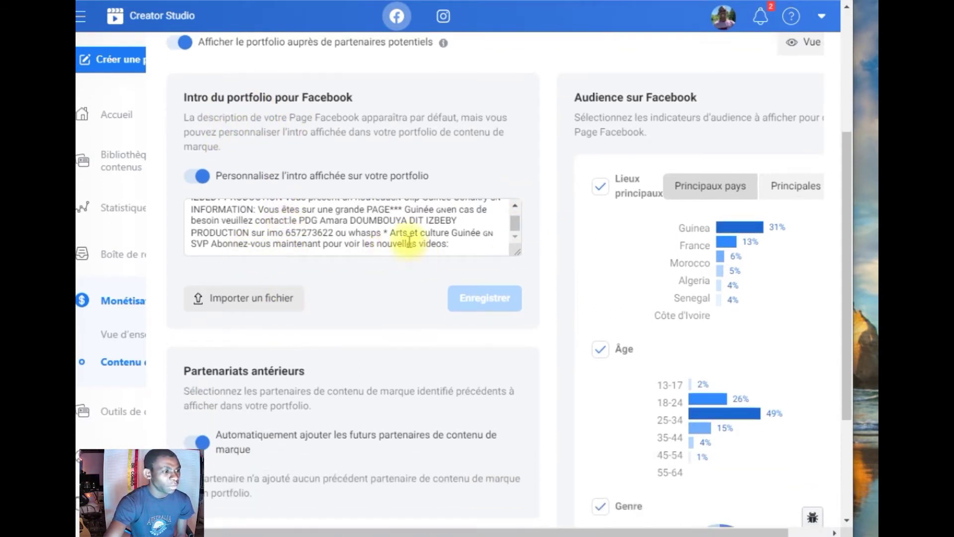
scroll(318, 231, up, 1)
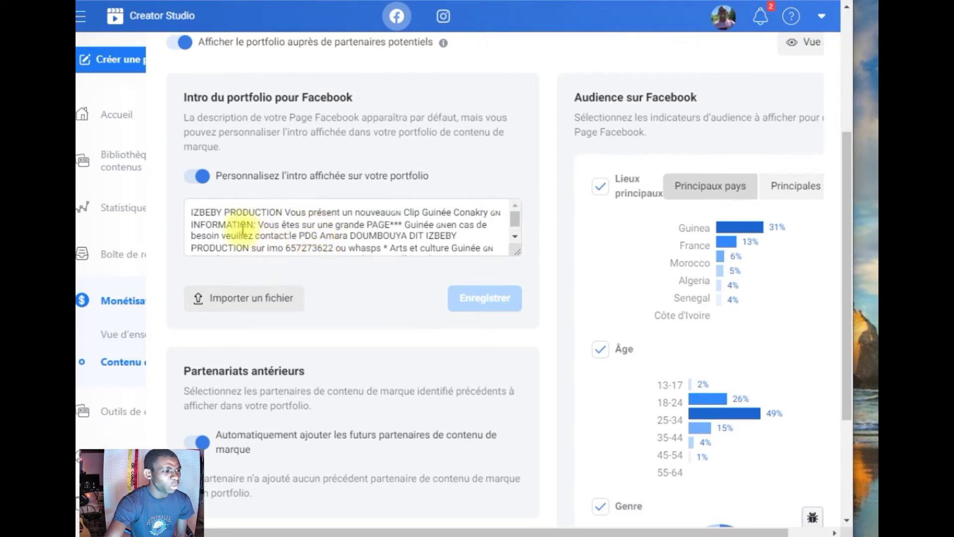
scroll(368, 234, up, 6)
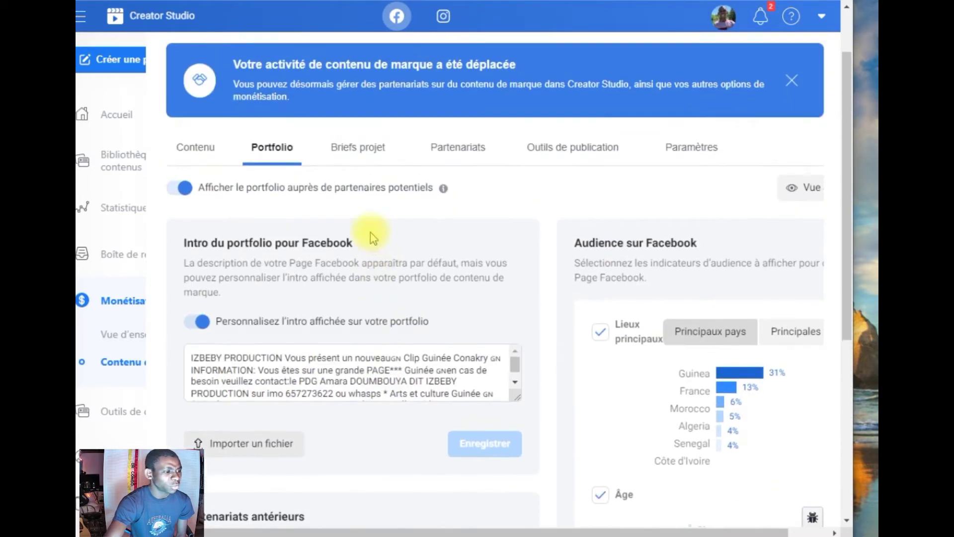
scroll(328, 301, down, 3)
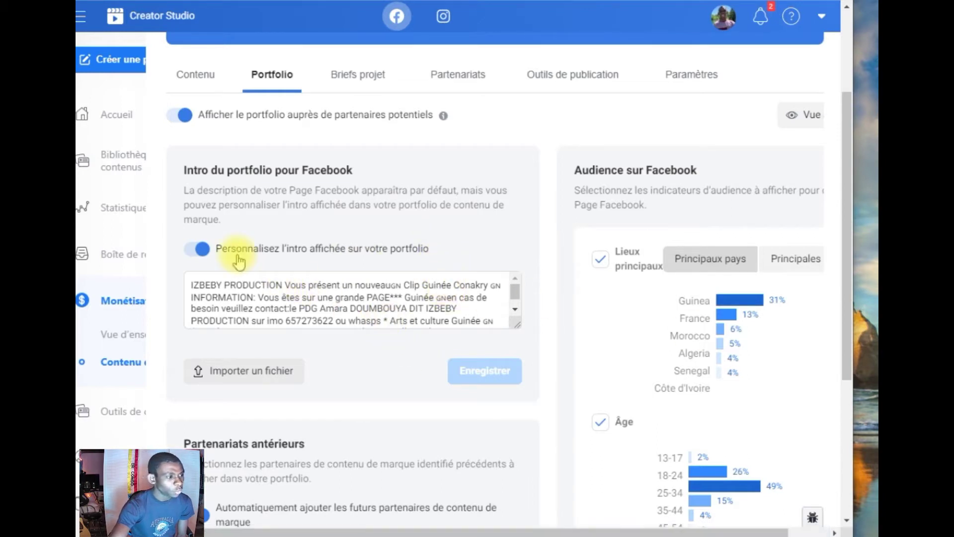
scroll(288, 316, down, 1)
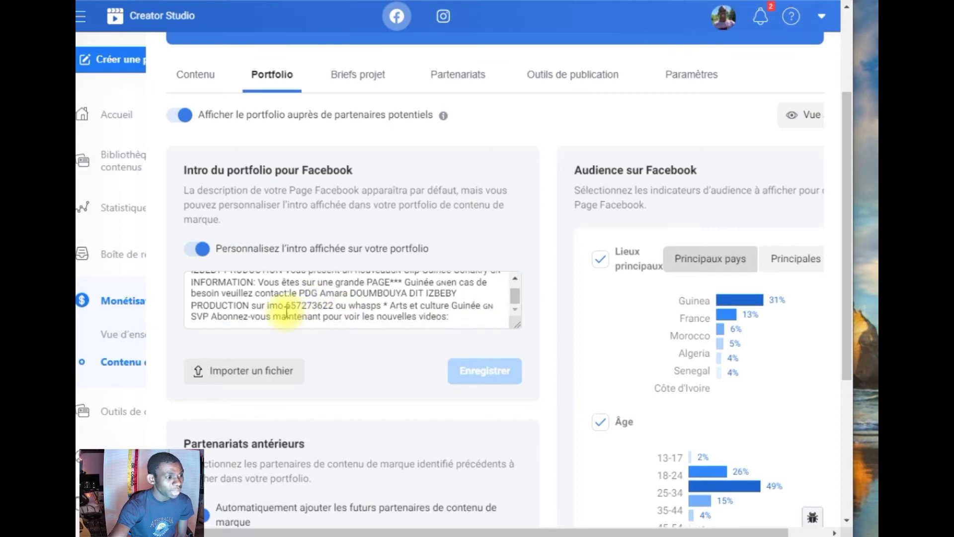
scroll(284, 309, down, 3)
scroll(443, 177, up, 2)
scroll(404, 187, up, 3)
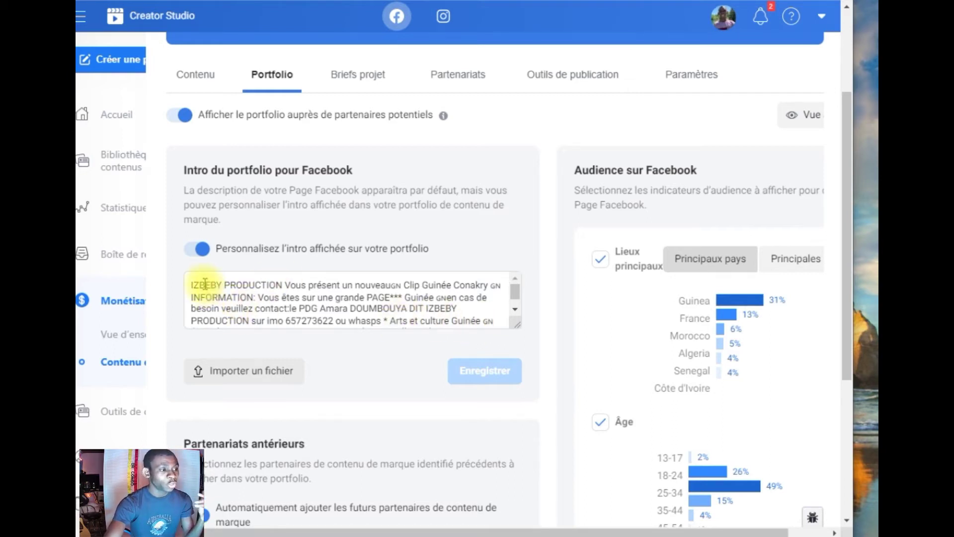
Switch the customised portfolio intro off and back on to compare it with the default page description.
click(201, 249)
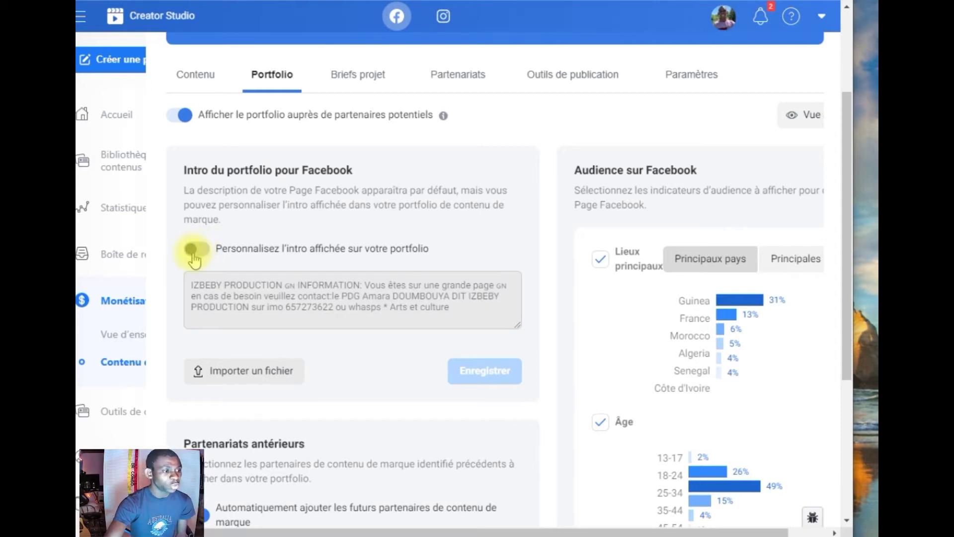
click(196, 249)
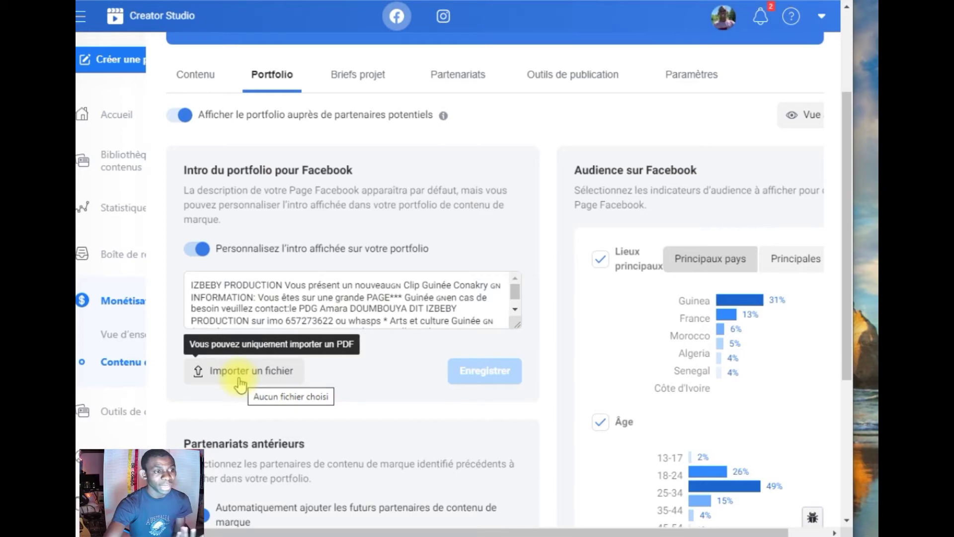
scroll(244, 382, down, 1)
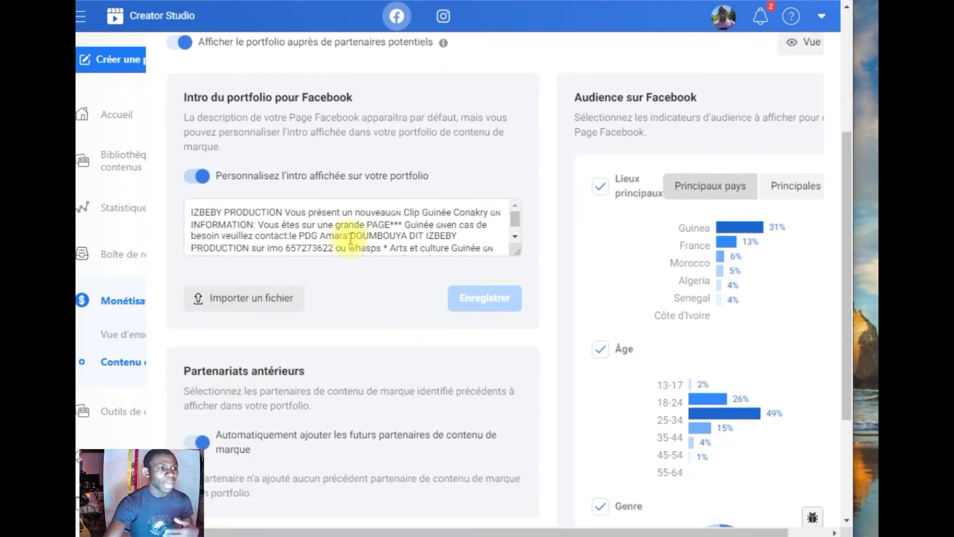
Review the customised portfolio intro again and check which file type the Importer un fichier option accepts.
scroll(371, 263, down, 1)
scroll(353, 266, up, 2)
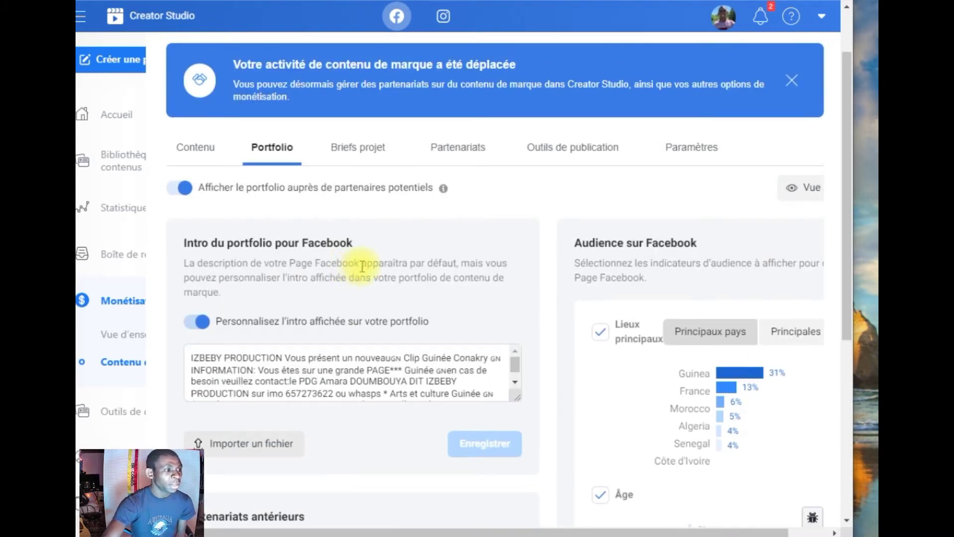
scroll(272, 342, down, 1)
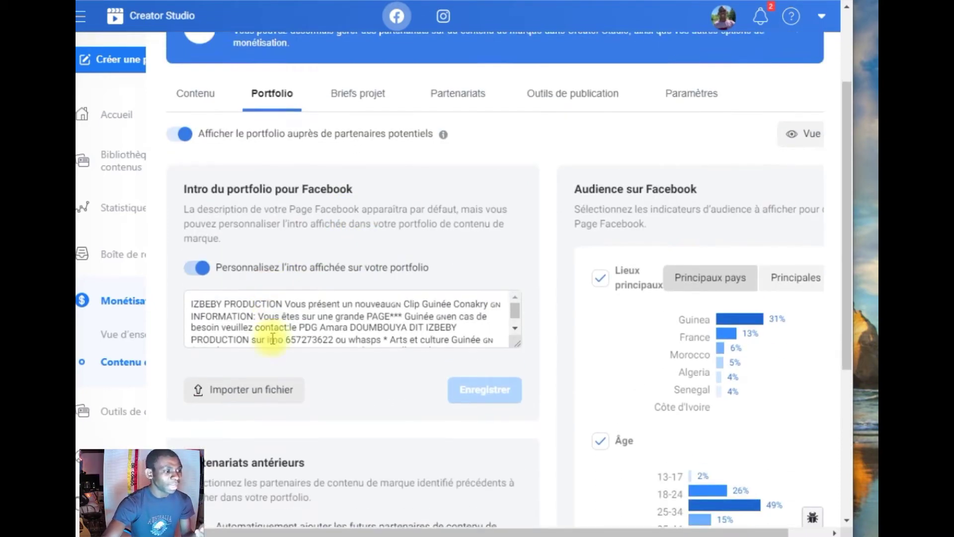
scroll(273, 343, down, 1)
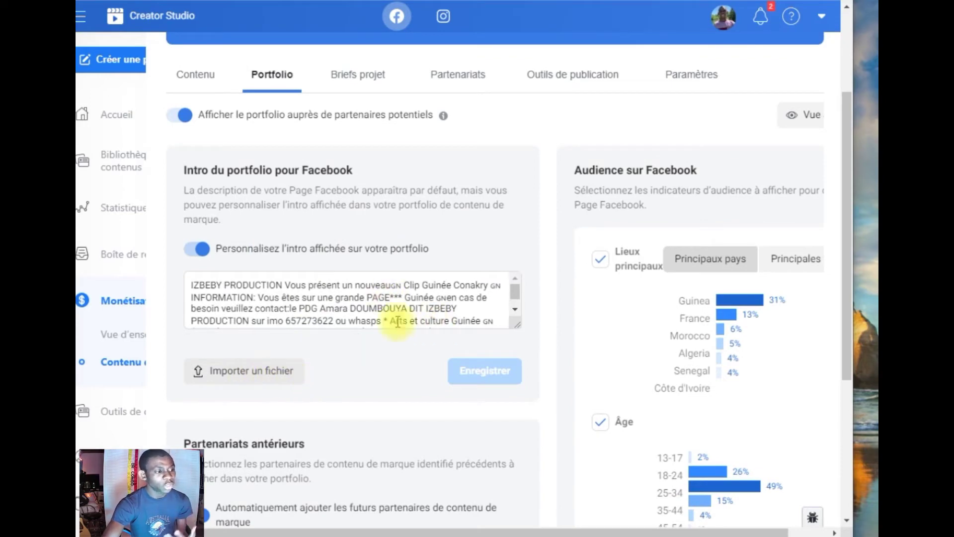
scroll(237, 340, down, 1)
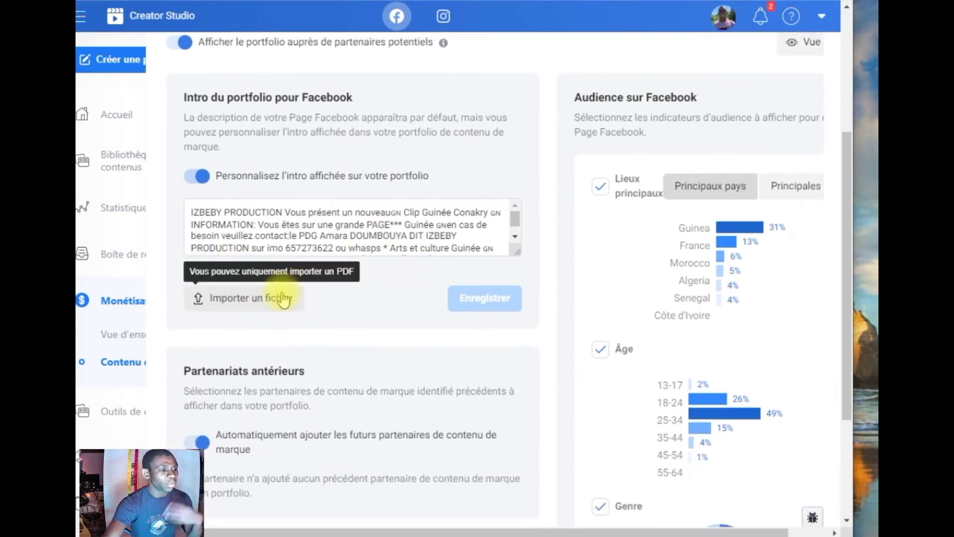
scroll(318, 311, up, 4)
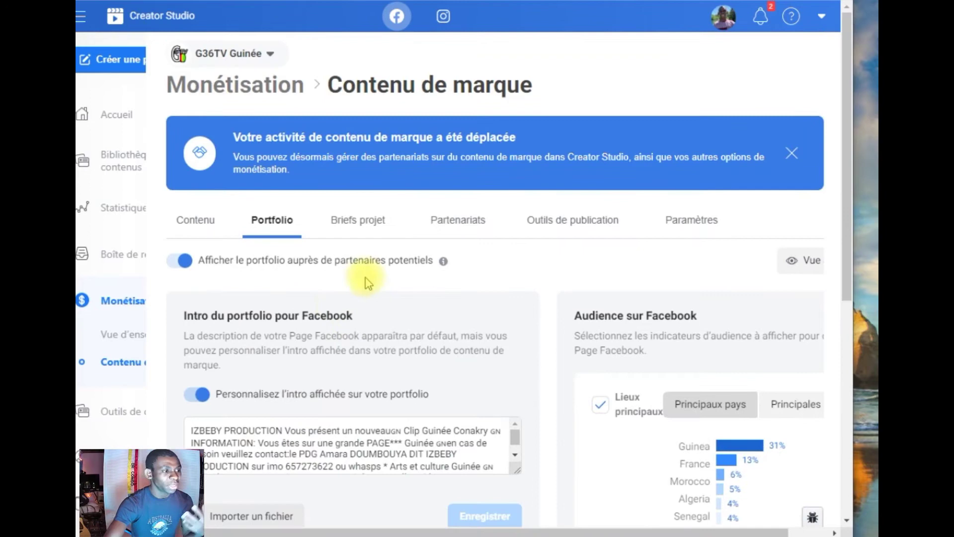
Open the Briefs projet section of Contenu de marque and check for open project briefs.
click(353, 230)
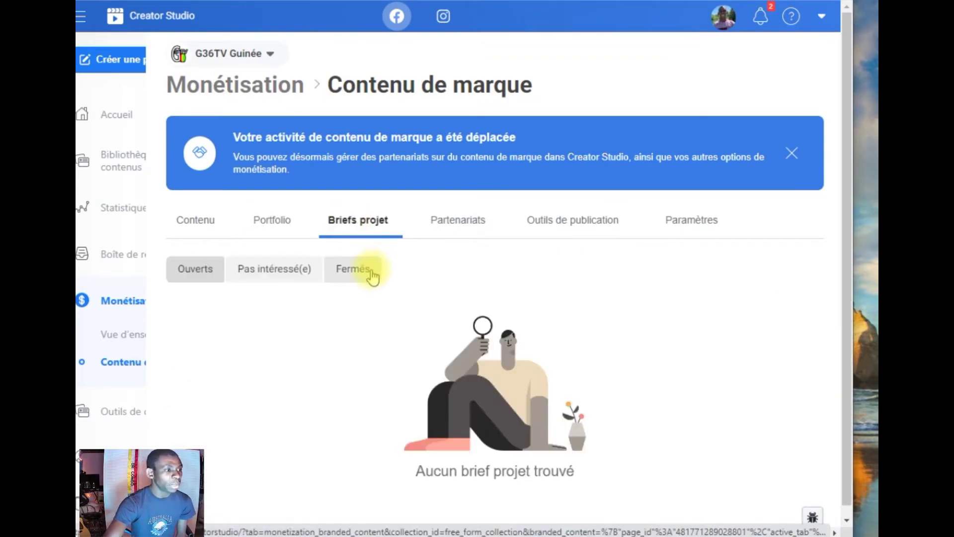
scroll(353, 246, down, 1)
scroll(353, 246, up, 1)
Check the Partenariats list for existing partners, and view the identification requests in Outils de publication.
click(450, 220)
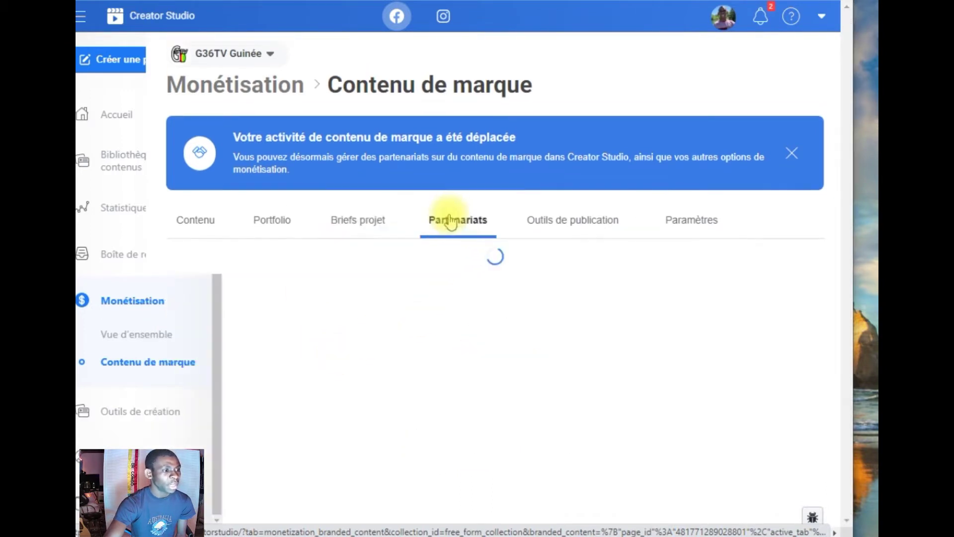
scroll(464, 308, down, 2)
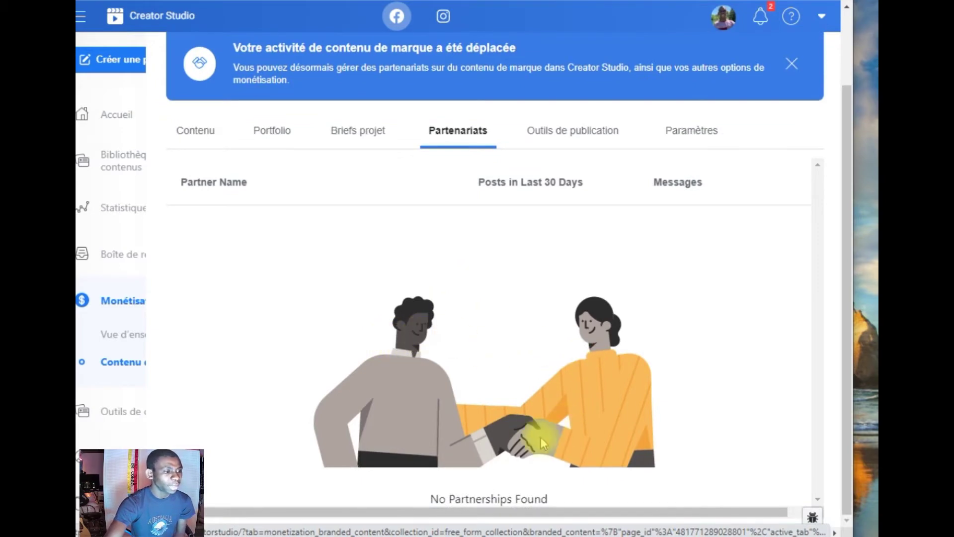
scroll(416, 386, up, 2)
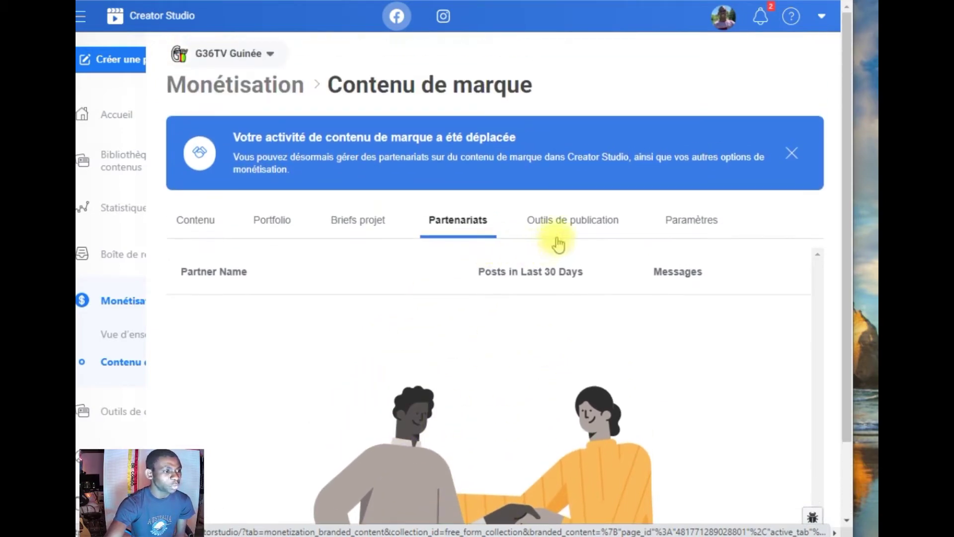
click(567, 229)
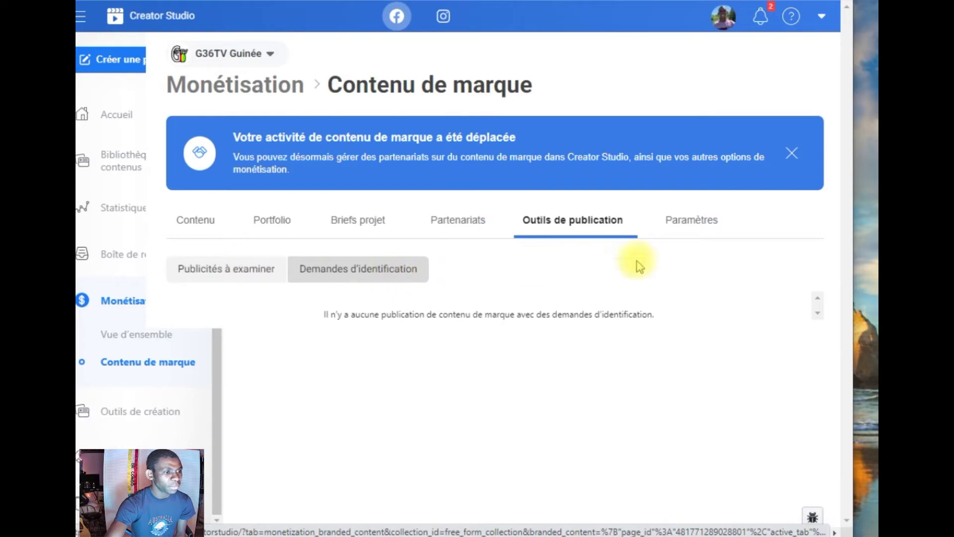
Open the brand content Paramètres and read the e-mail, notification, message, identification approval, and approved and blocked partner sections.
click(702, 224)
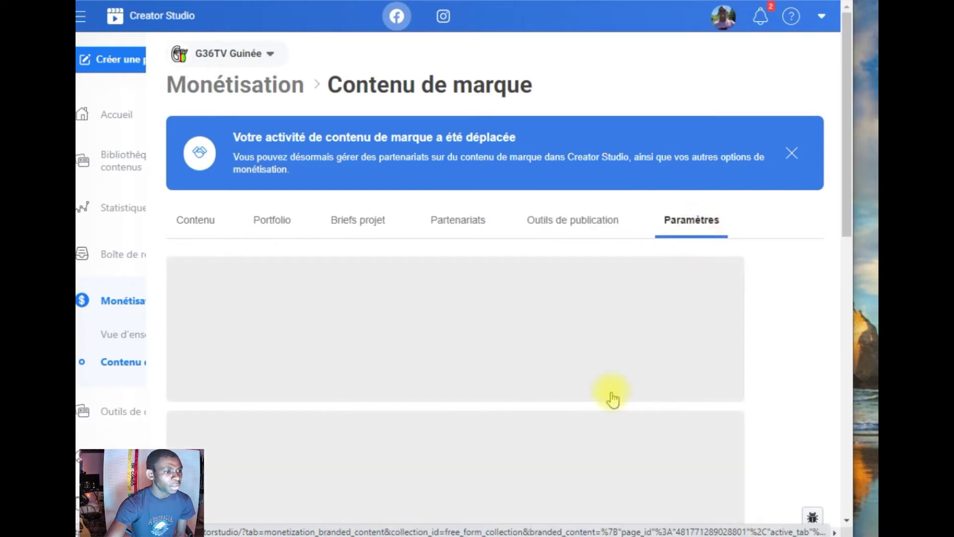
scroll(607, 395, down, 7)
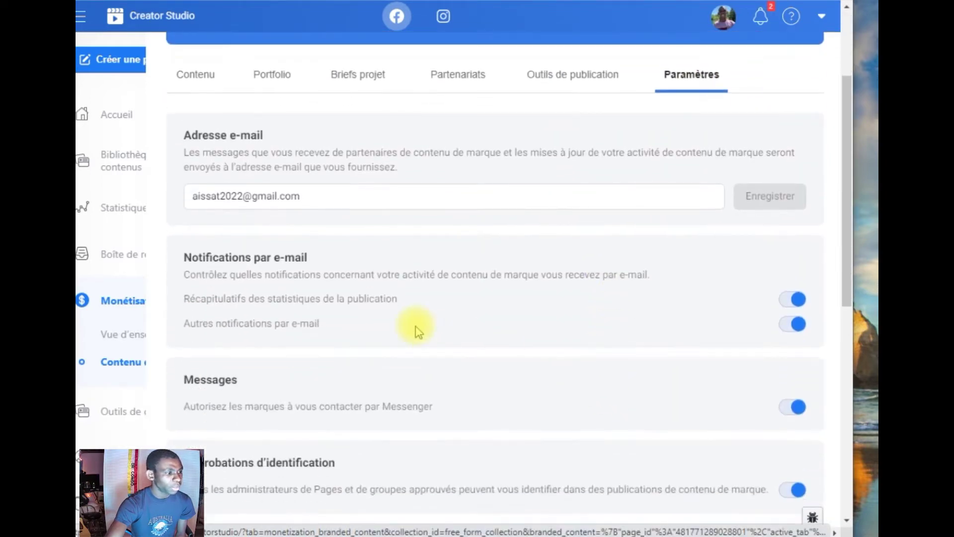
scroll(413, 324, down, 3)
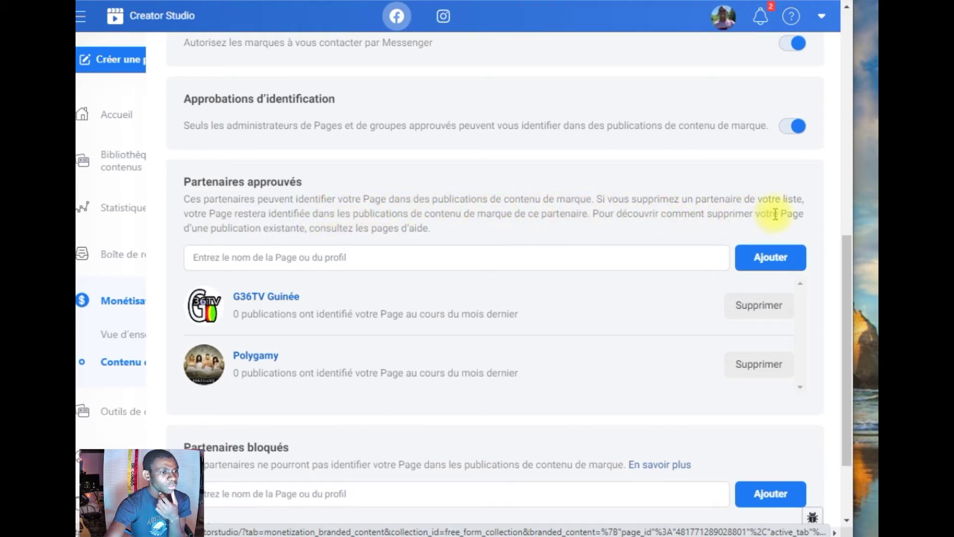
scroll(571, 296, down, 2)
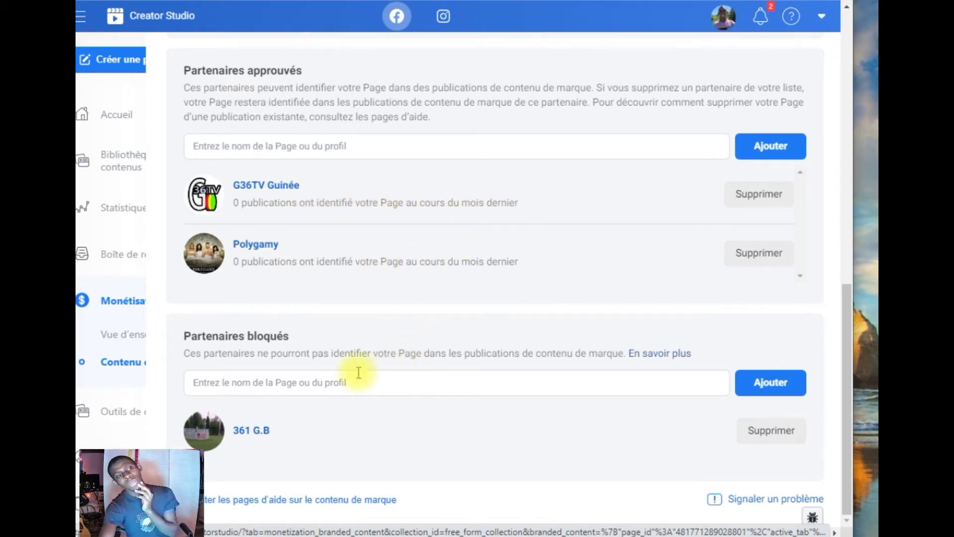
Go through the brand content settings a second time, comparing identification approvals with the approved and blocked partner lists.
scroll(324, 355, up, 2)
scroll(325, 354, up, 4)
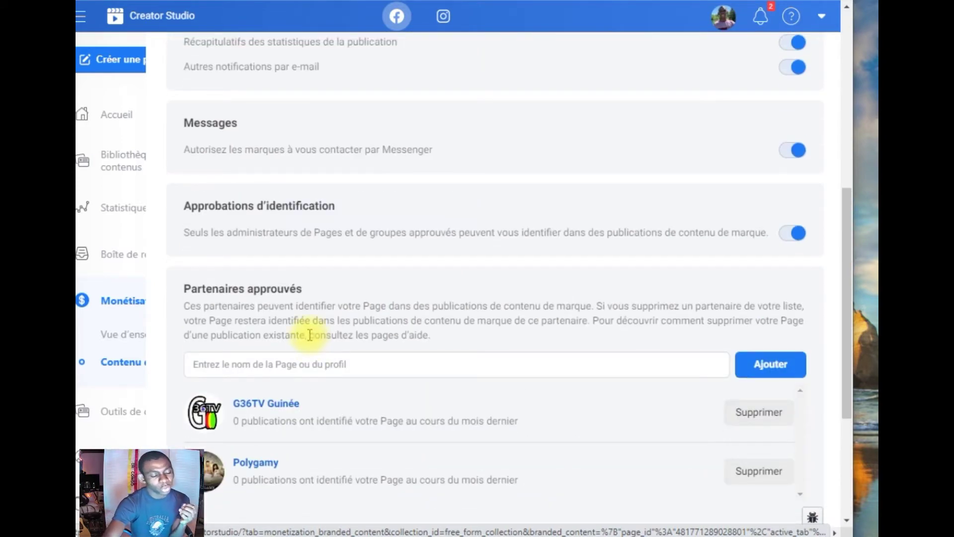
scroll(307, 343, down, 2)
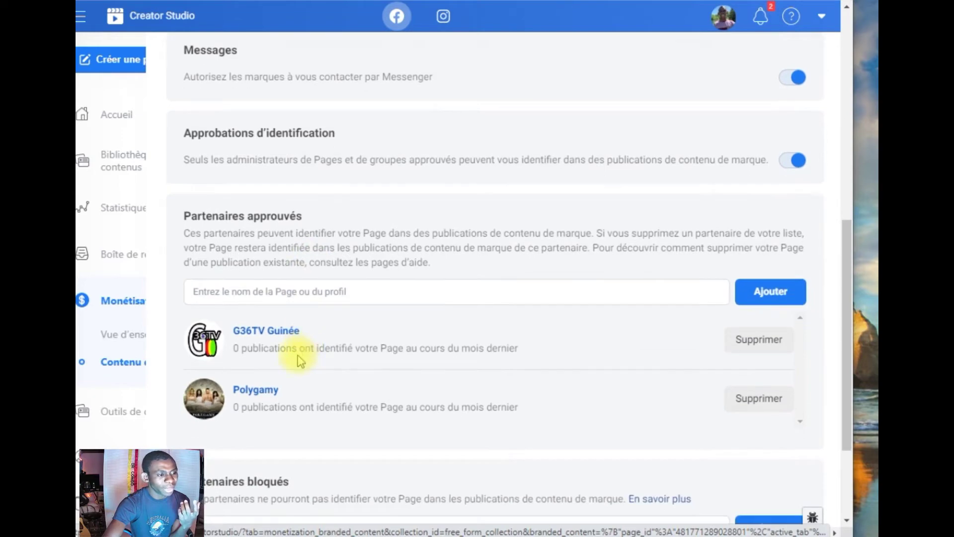
scroll(300, 358, up, 2)
scroll(283, 372, up, 2)
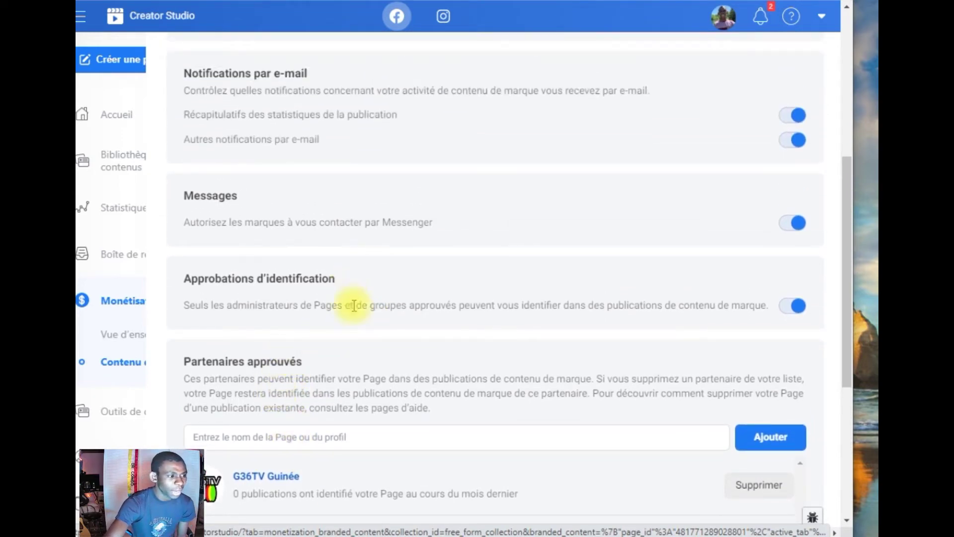
scroll(381, 327, up, 3)
scroll(380, 329, up, 5)
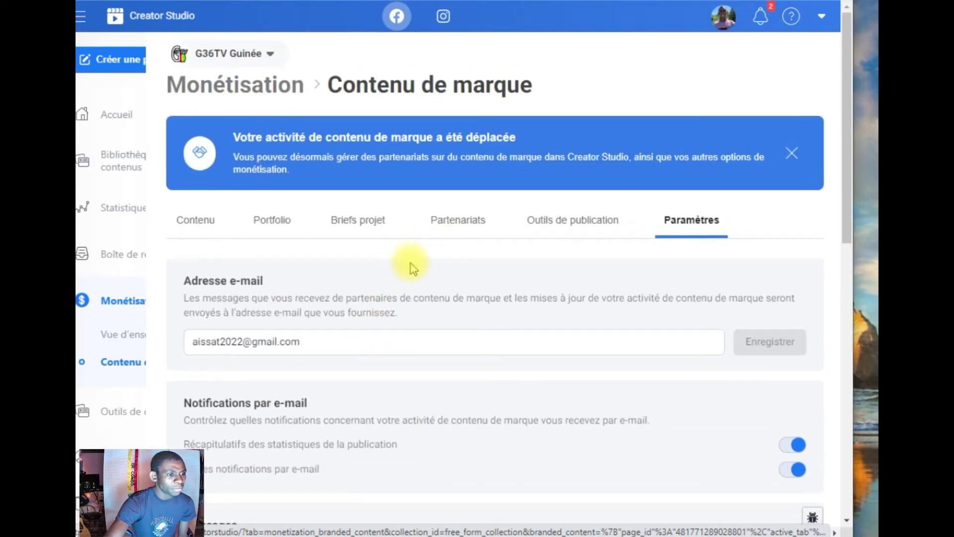
scroll(408, 264, down, 3)
scroll(527, 348, down, 8)
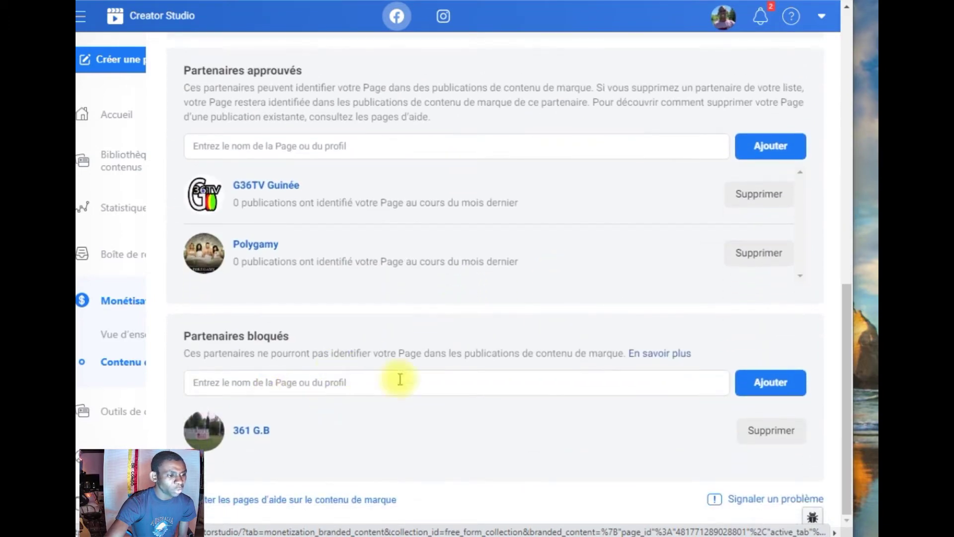
scroll(531, 334, up, 5)
scroll(497, 303, up, 7)
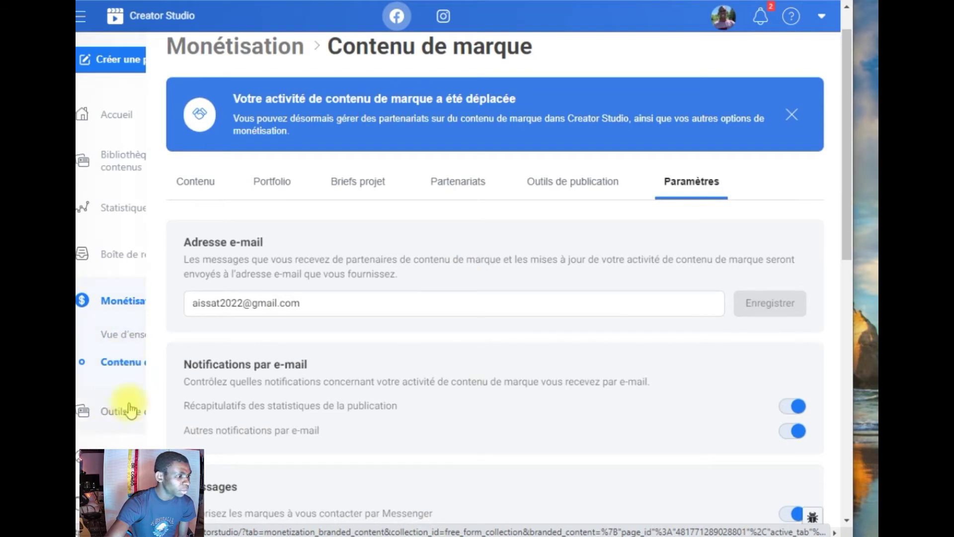
scroll(656, 199, up, 1)
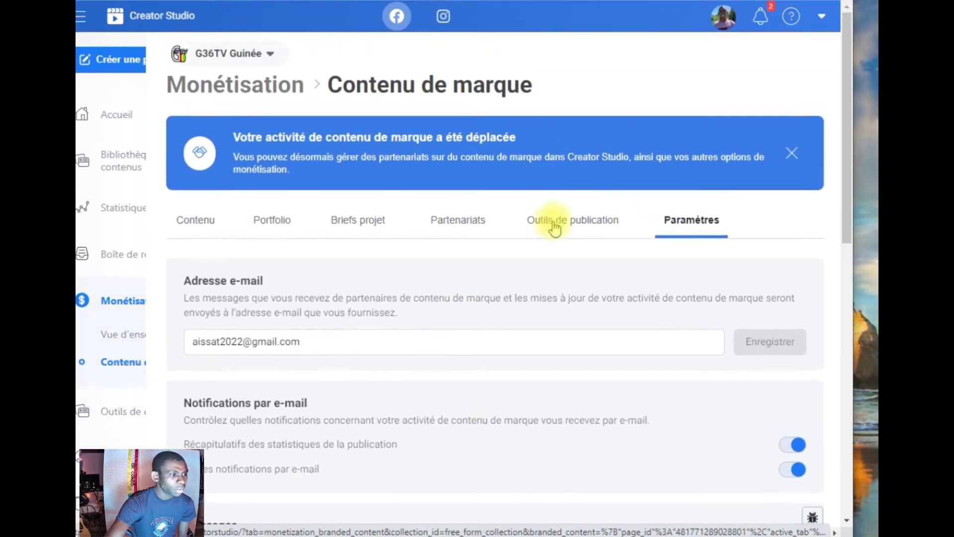
In the Contenu section, search for a ministry Page as partner and filter the brand content publications by it.
click(217, 230)
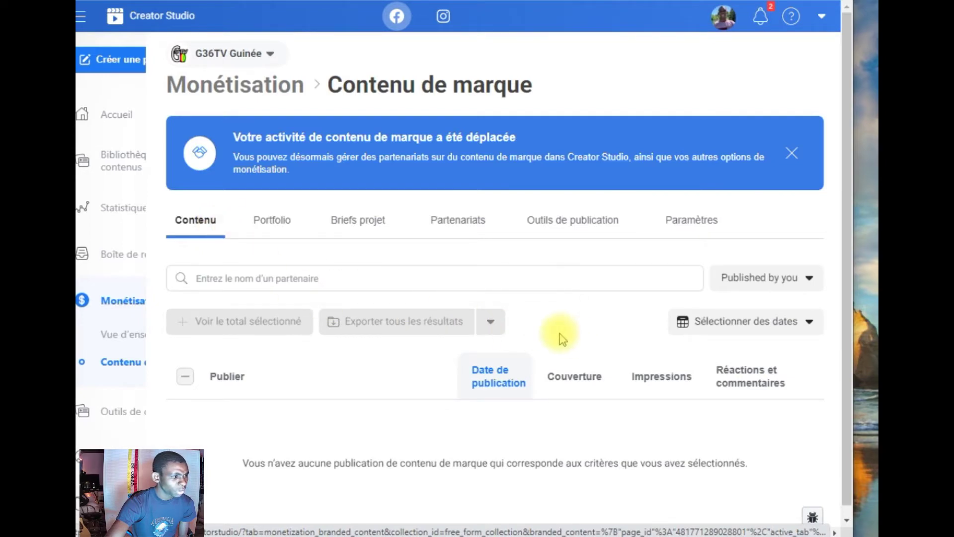
click(311, 280)
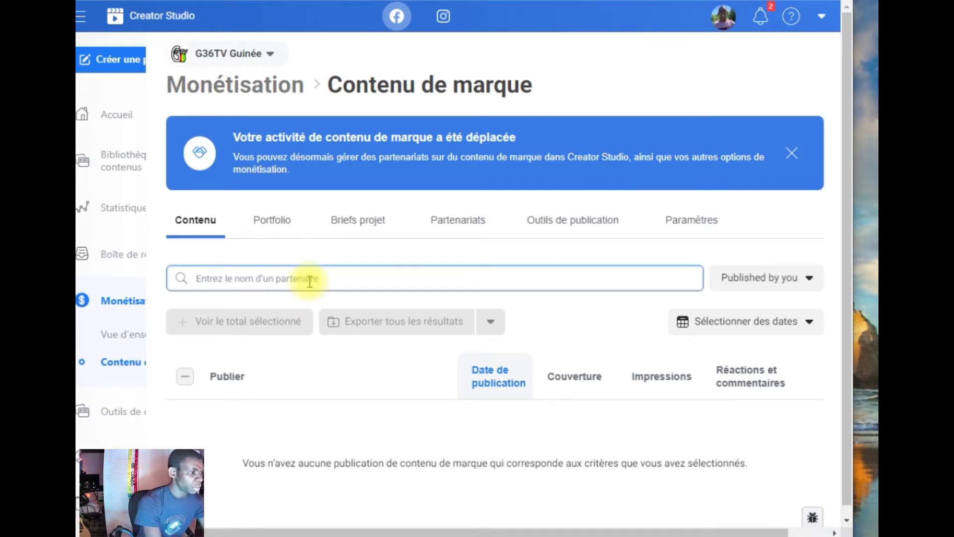
text(hans)
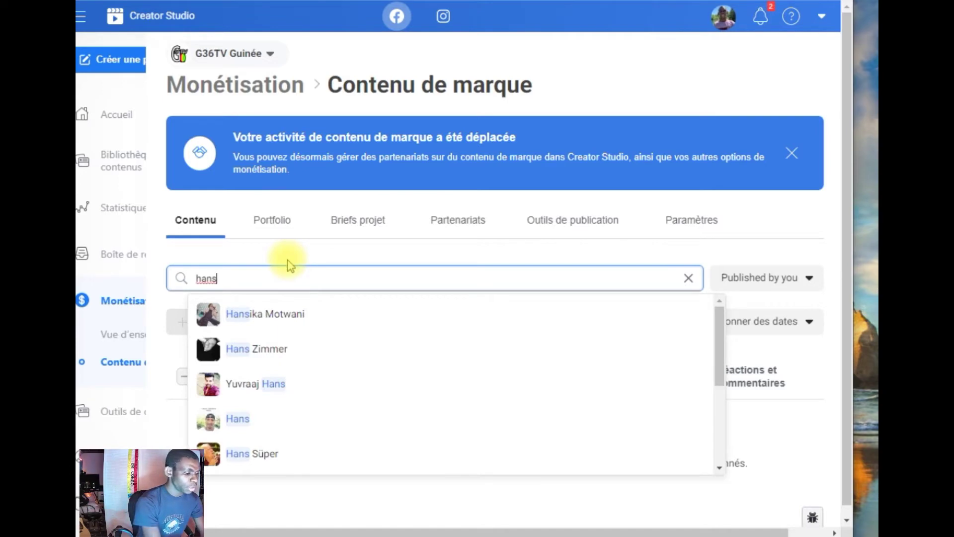
text( kande)
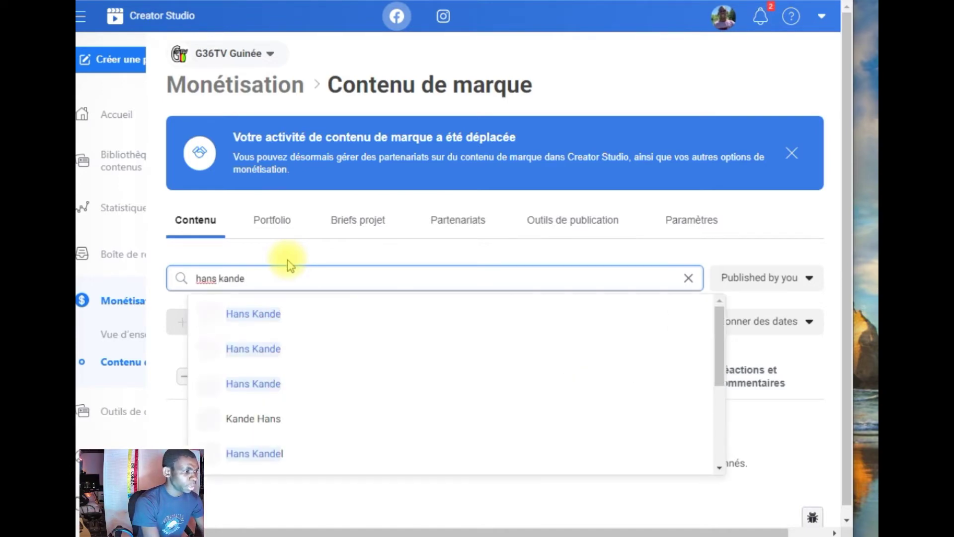
text( ministry)
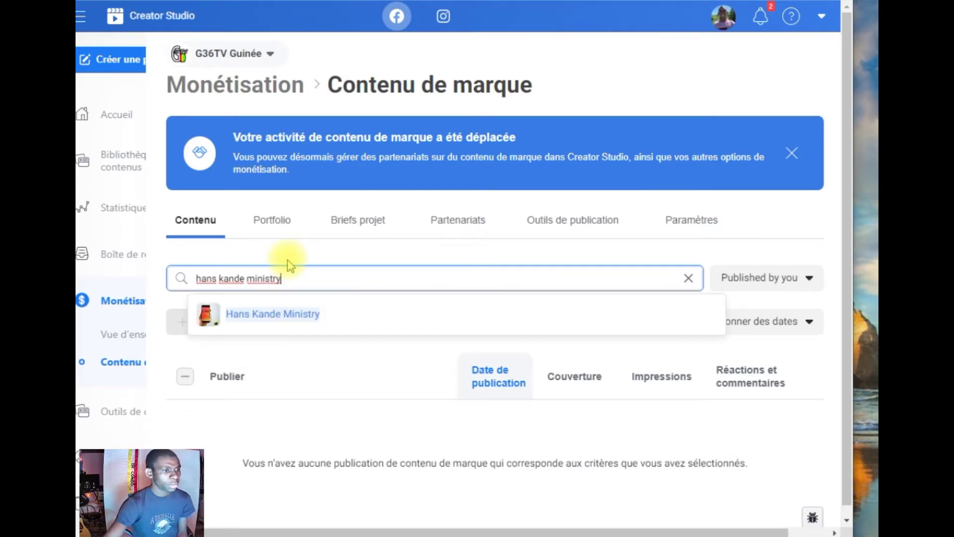
click(304, 313)
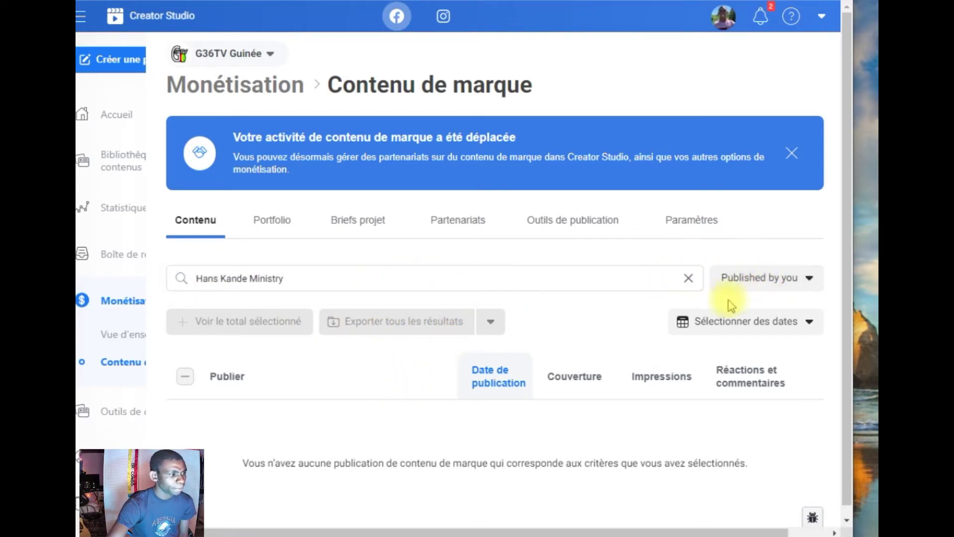
scroll(536, 293, down, 1)
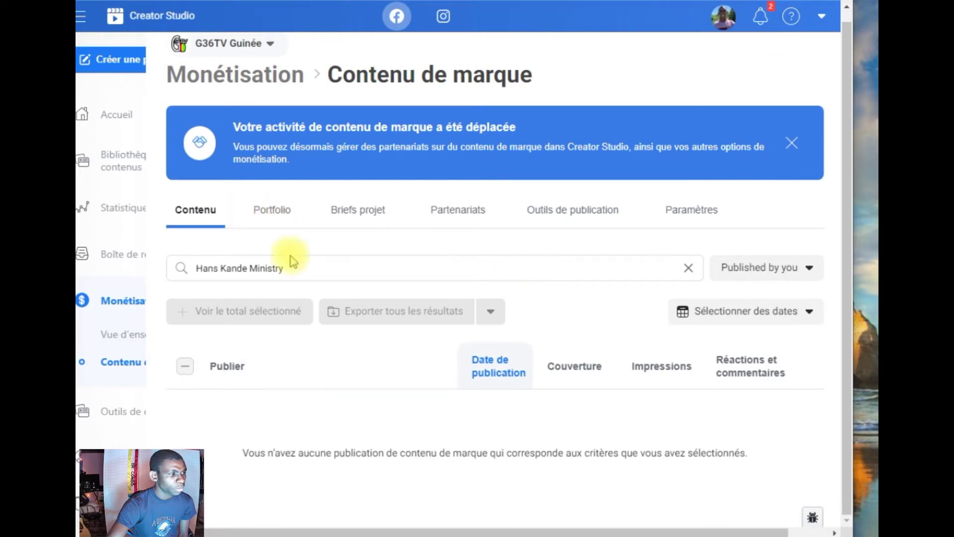
Clear the partner name from the brand content publication search.
click(317, 267)
key(BackSpace)
key(BackSpace)
key(BackSpace)
key(BackSpace)
key(BackSpace)
key(BackSpace)
key(BackSpace)
key(BackSpace)
key(BackSpace)
key(BackSpace)
key(BackSpace)
key(BackSpace)
key(BackSpace)
key(BackSpace)
key(BackSpace)
key(BackSpace)
key(BackSpace)
key(BackSpace)
key(BackSpace)
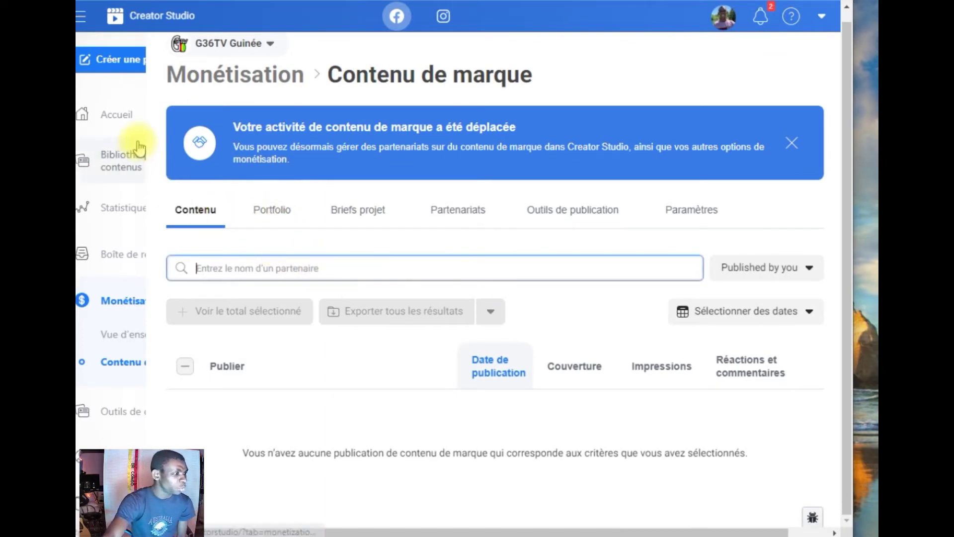
Return to the monetisation Vue d'ensemble and review the page status and the Gestionnaire de collaborations de marque indicators.
click(124, 337)
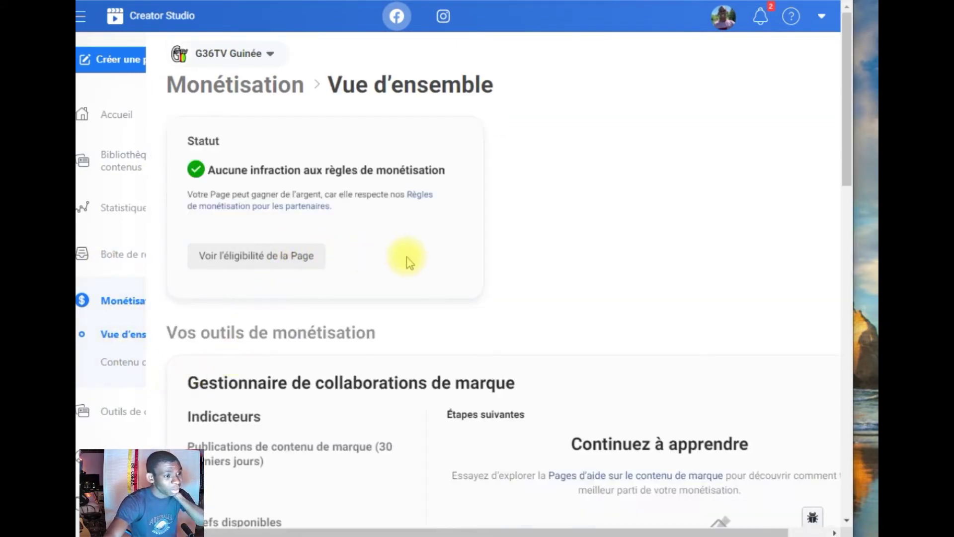
scroll(406, 262, down, 3)
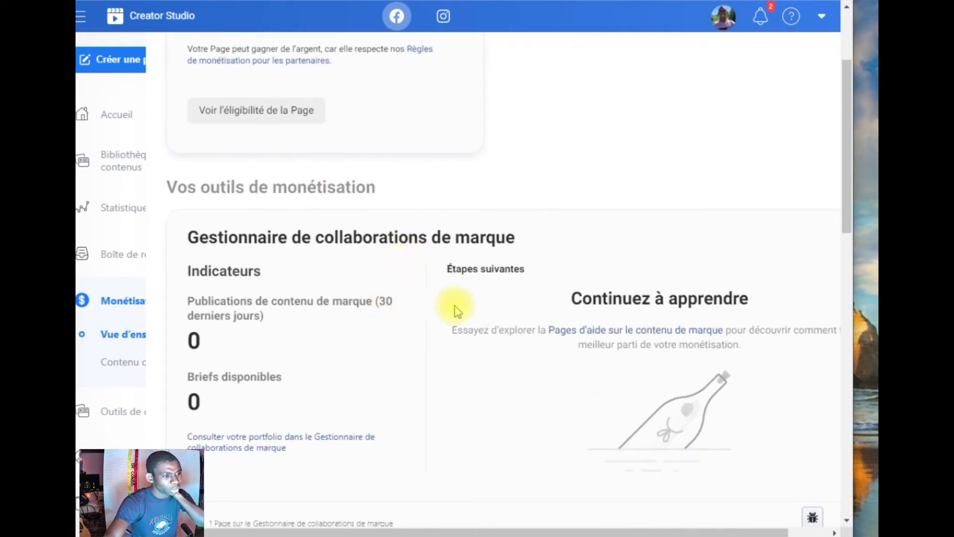
scroll(548, 309, down, 3)
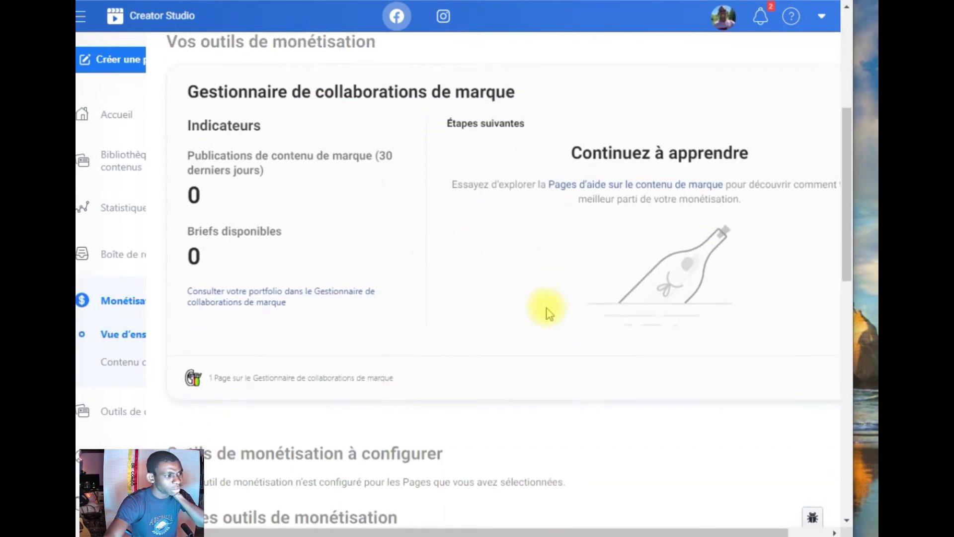
scroll(546, 308, up, 5)
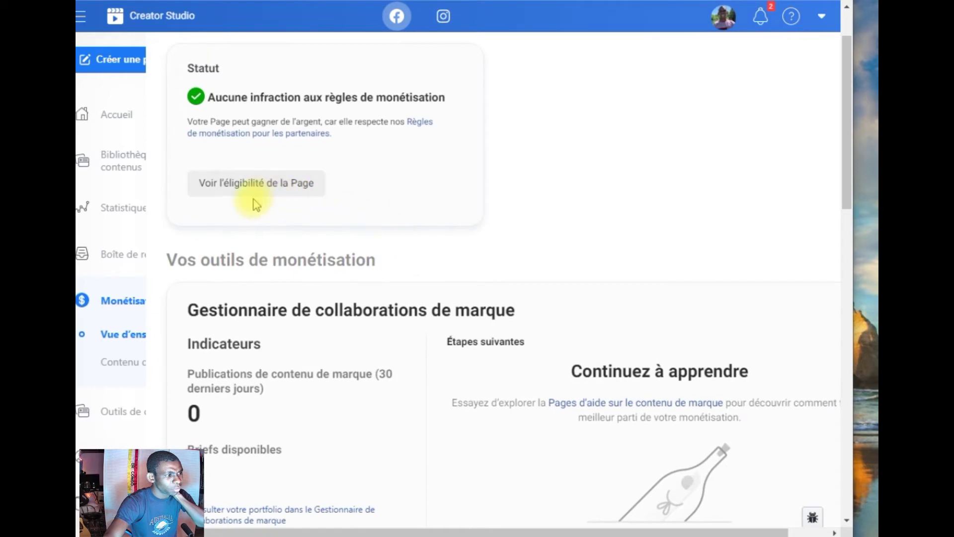
Open the Page eligibility overview and check the entry for G36TV Guinée in the Approuvée group.
click(292, 199)
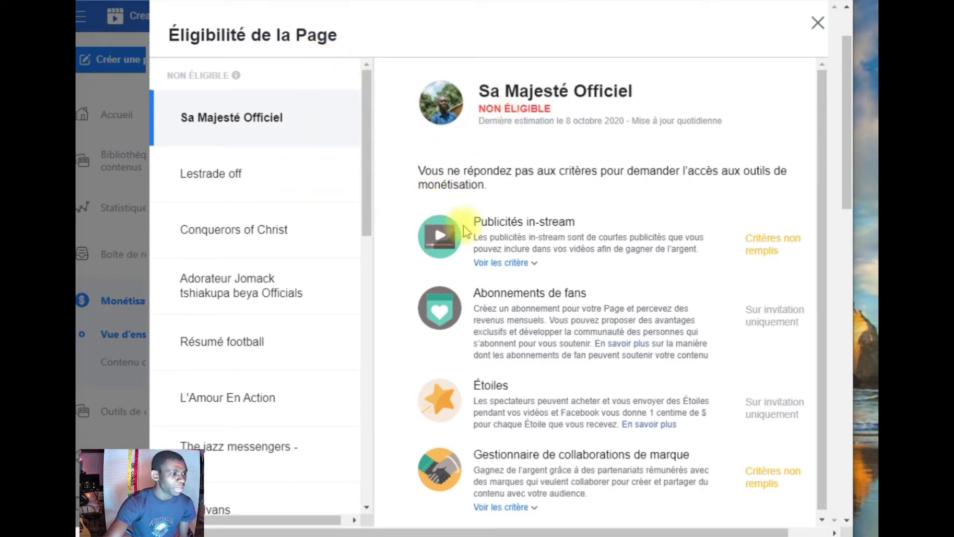
scroll(271, 216, down, 12)
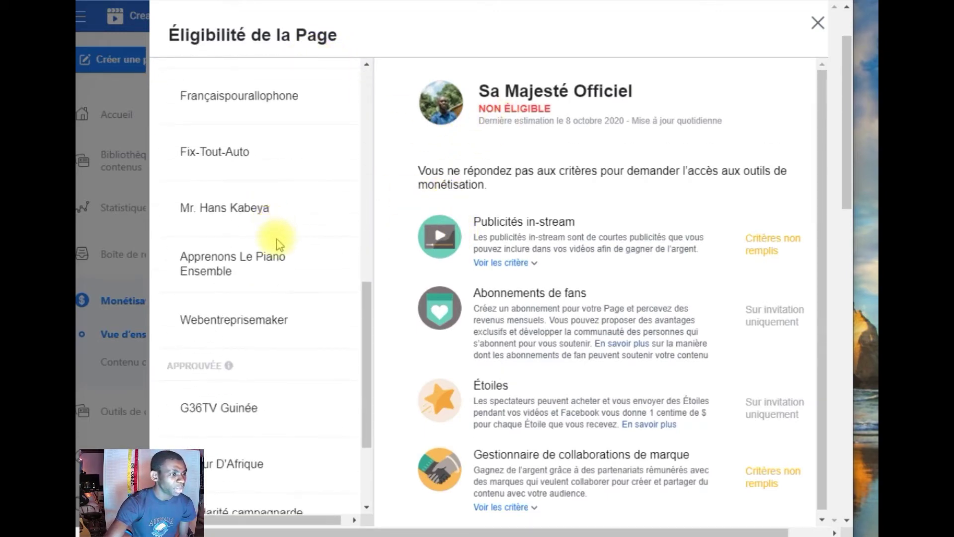
scroll(278, 243, down, 3)
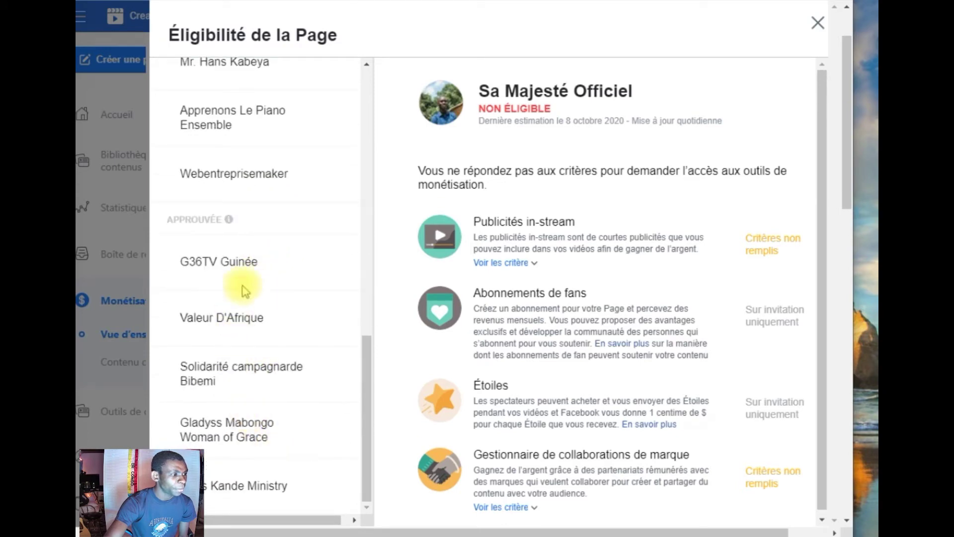
click(209, 263)
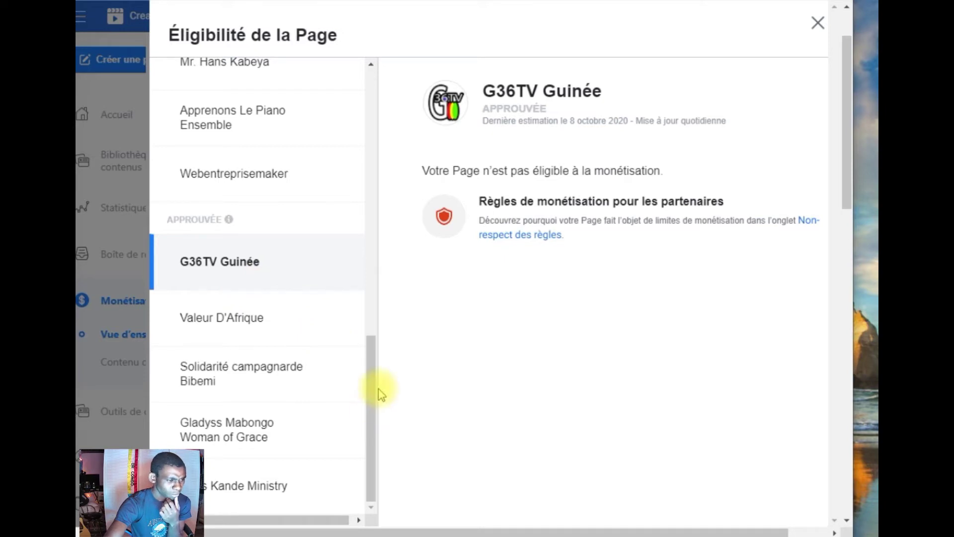
scroll(771, 291, down, 5)
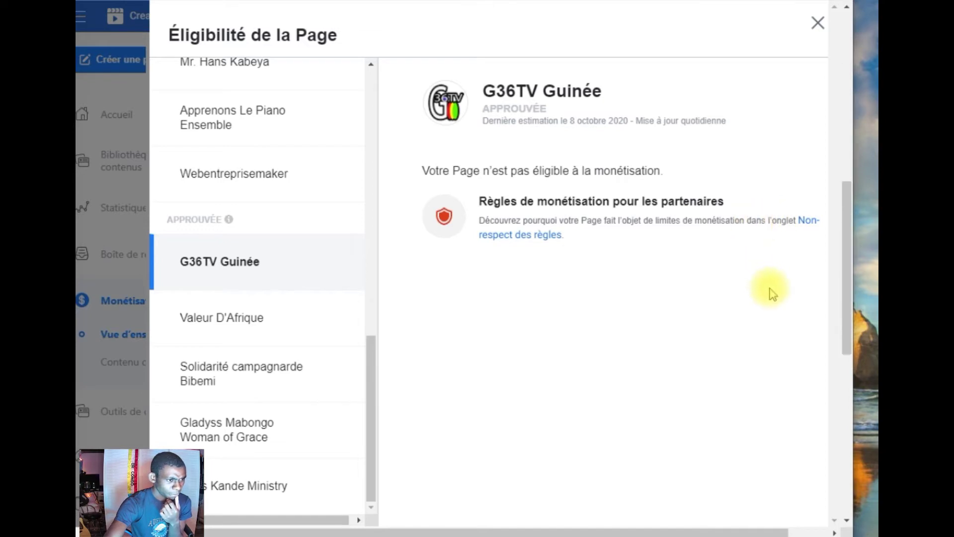
scroll(773, 293, down, 5)
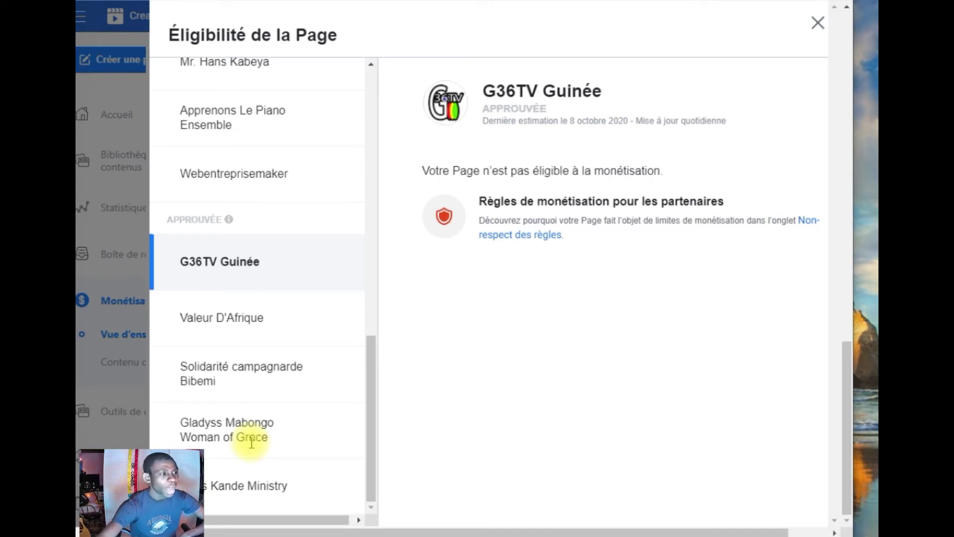
Compare the eligibility of Valeur D'Afrique and Solidarité campagnarde Bibemi, check what Approuvée means, and return to the G36TV Guinée entry.
mouse_move(229, 220)
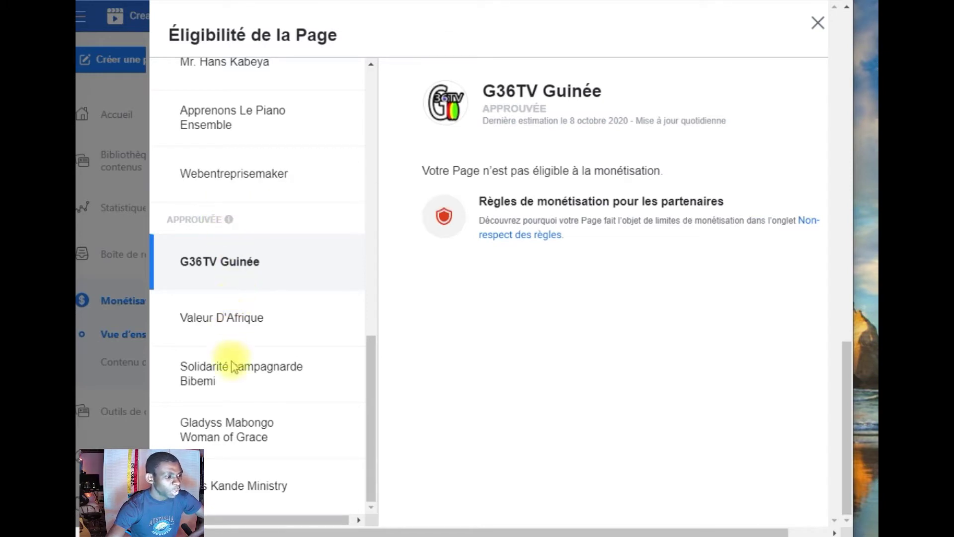
click(220, 318)
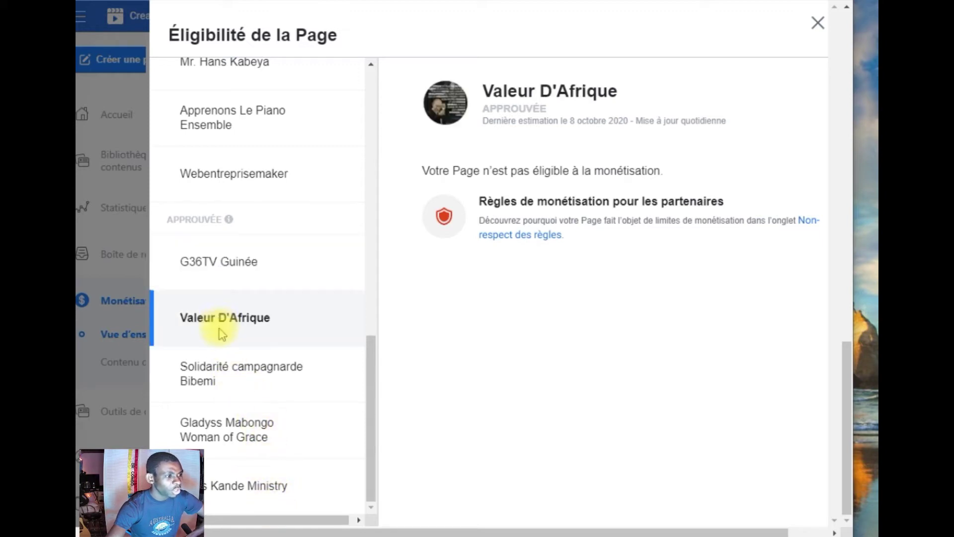
click(222, 367)
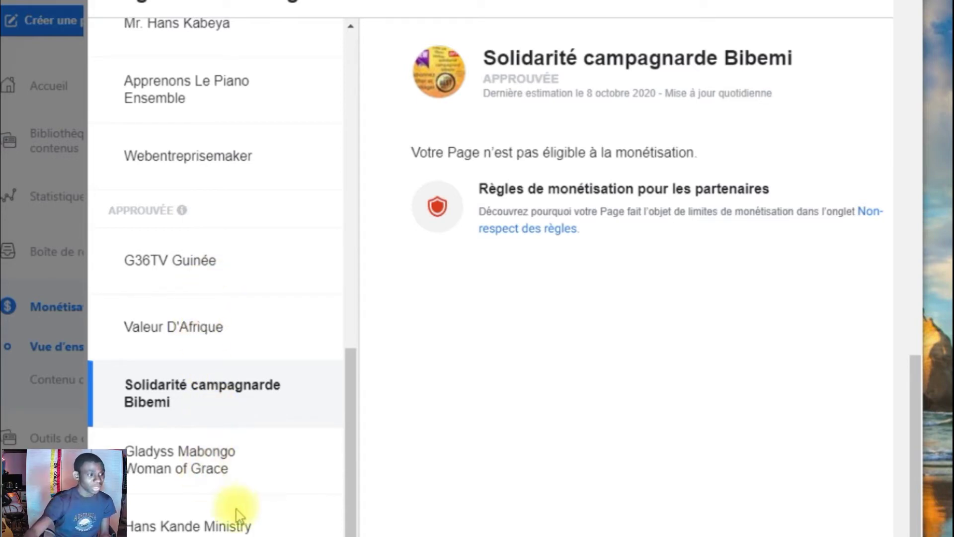
scroll(228, 471, up, 5)
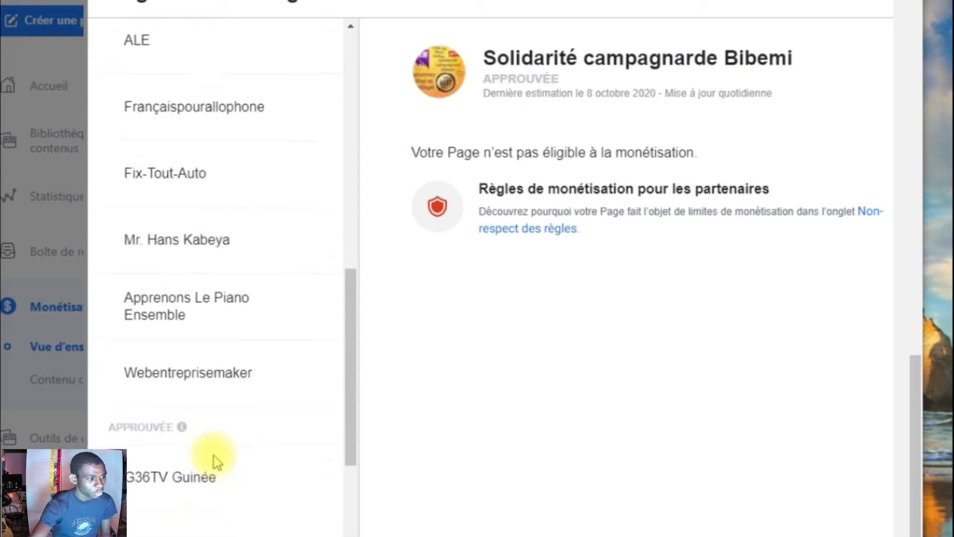
scroll(214, 458, down, 5)
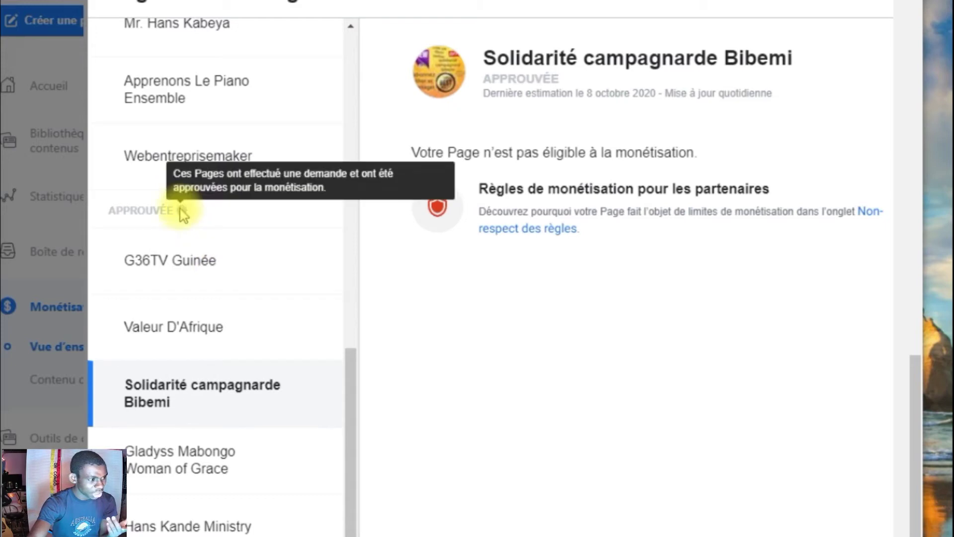
click(193, 263)
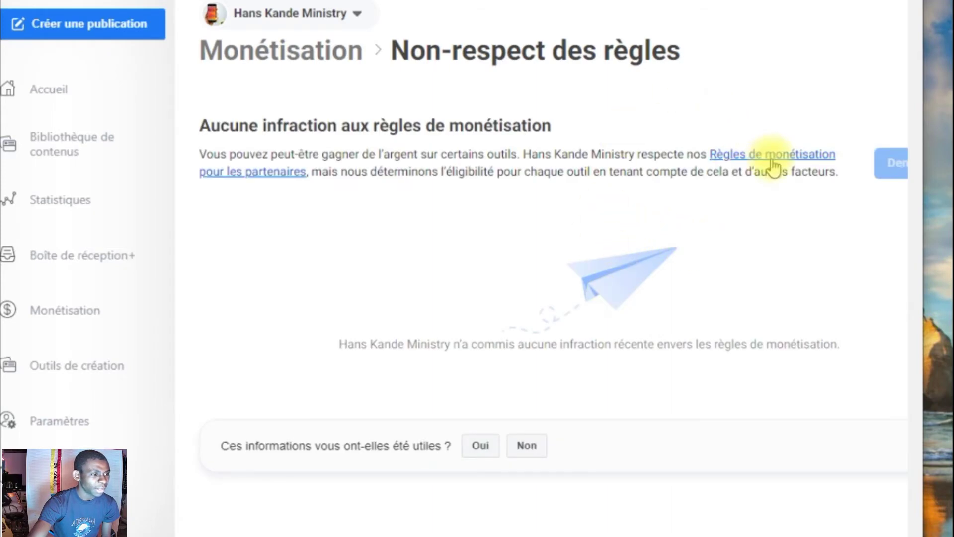
Open the Règles de monétisation pour les partenaires help article and read through its partner rules and related resources.
click(771, 162)
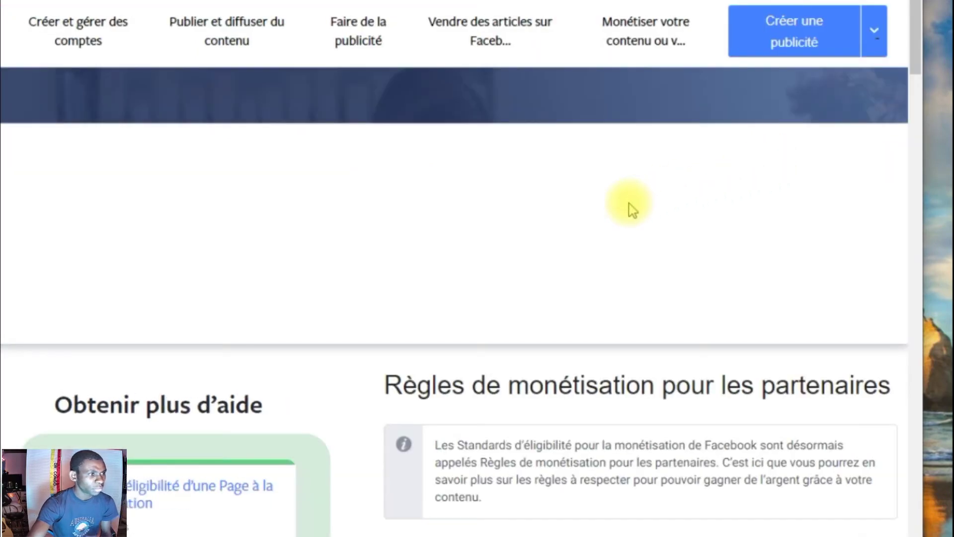
scroll(601, 201, down, 7)
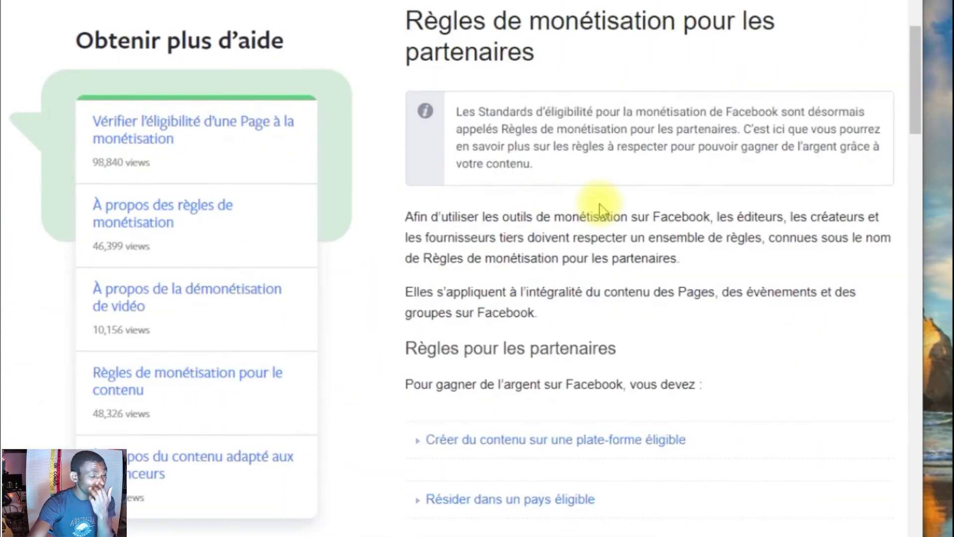
scroll(601, 209, down, 14)
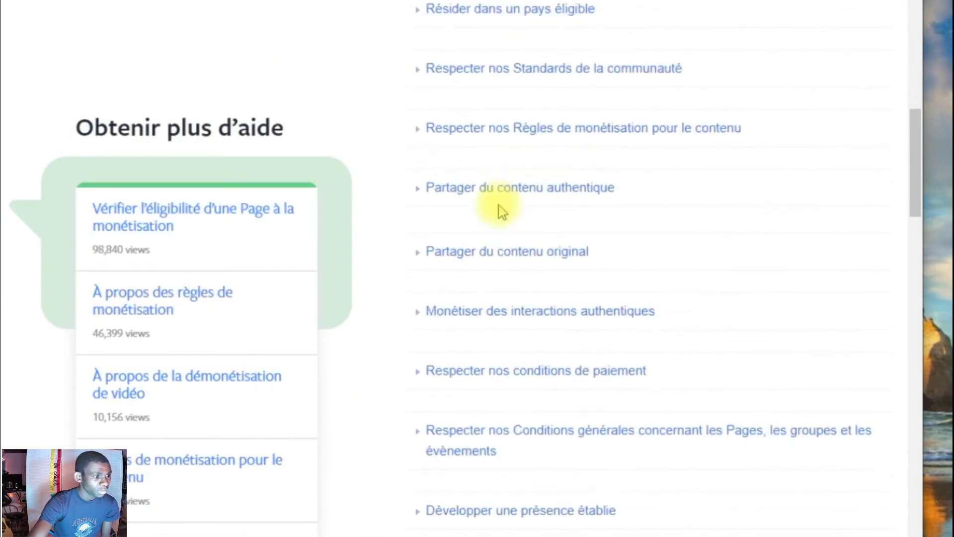
scroll(522, 230, down, 9)
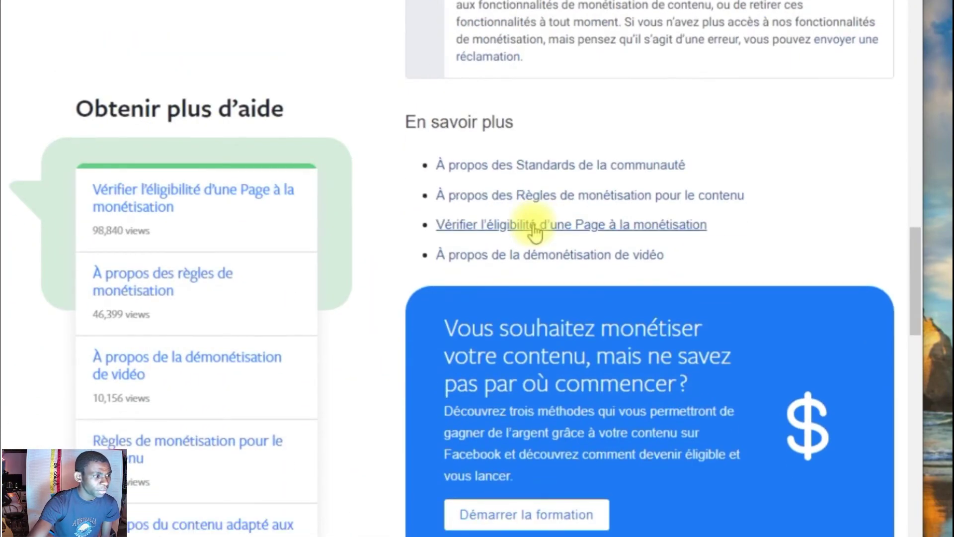
scroll(534, 230, down, 5)
scroll(718, 213, down, 15)
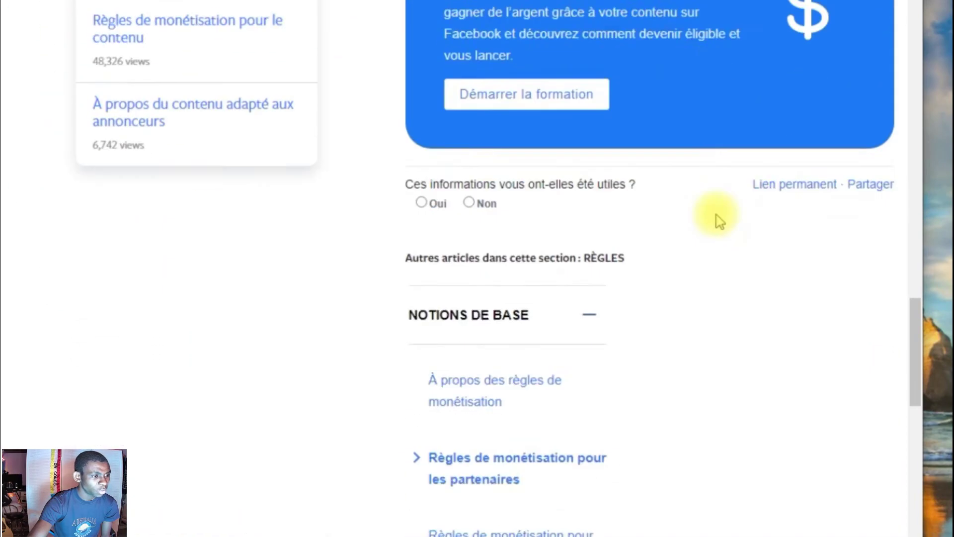
scroll(693, 234, up, 8)
scroll(646, 194, up, 20)
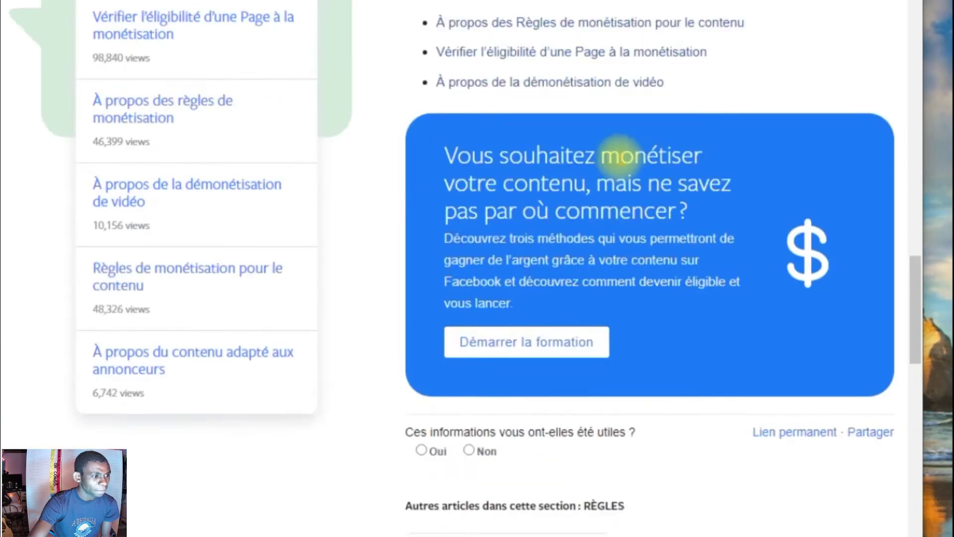
scroll(619, 163, up, 20)
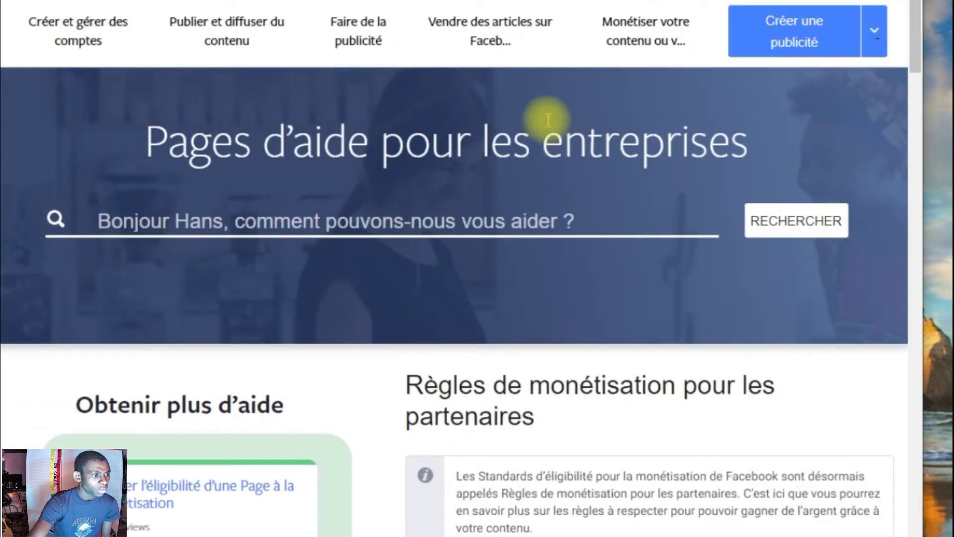
Look over the help centre's content monetisation topics and the additional creation options beside Créer une publicité.
click(685, 49)
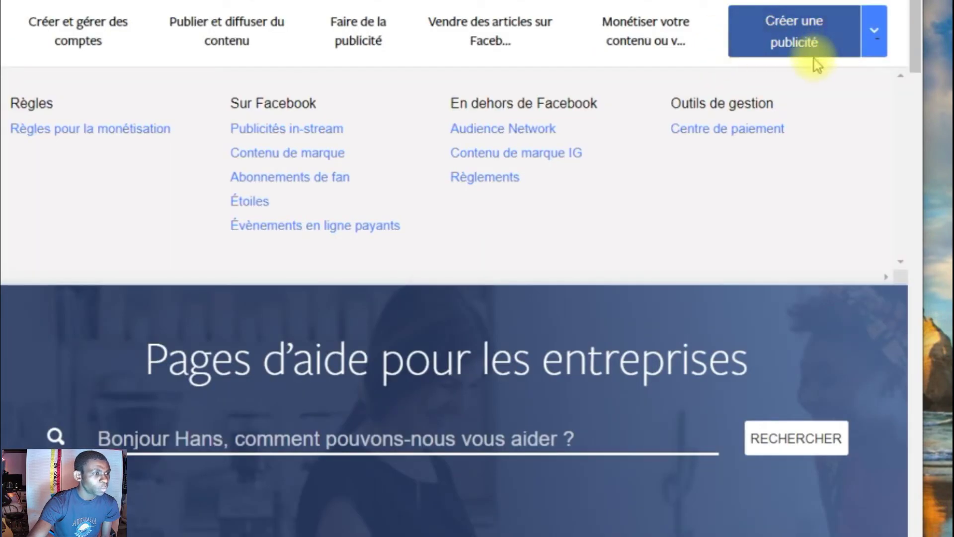
click(874, 48)
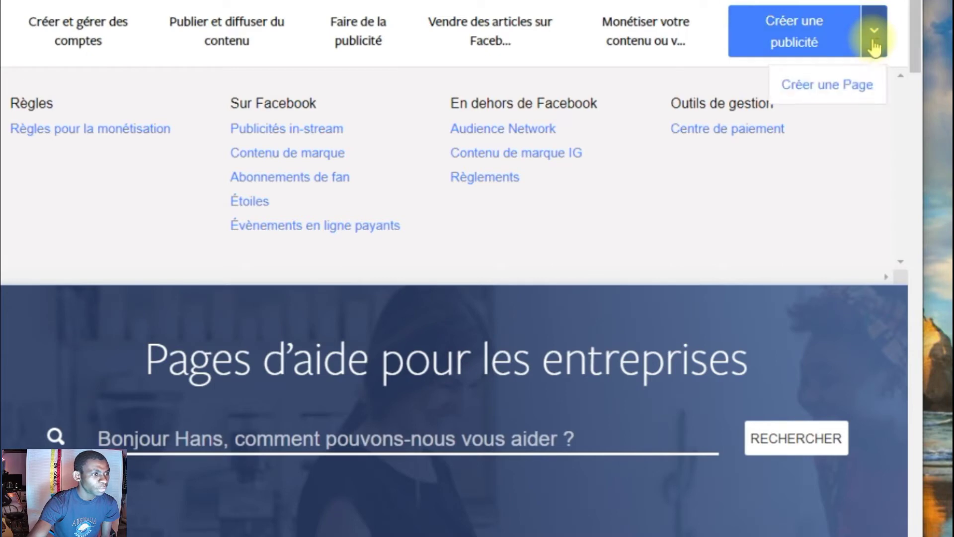
click(665, 28)
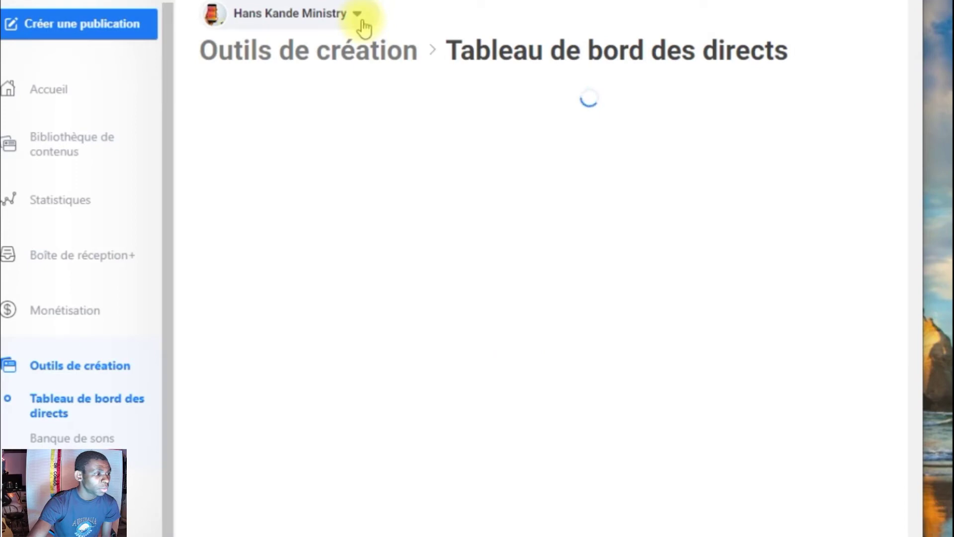
Switch the Tableau de bord des directs to the G36TV Guinée Page and review its stream, comment, goal, poll and alert modules.
click(363, 21)
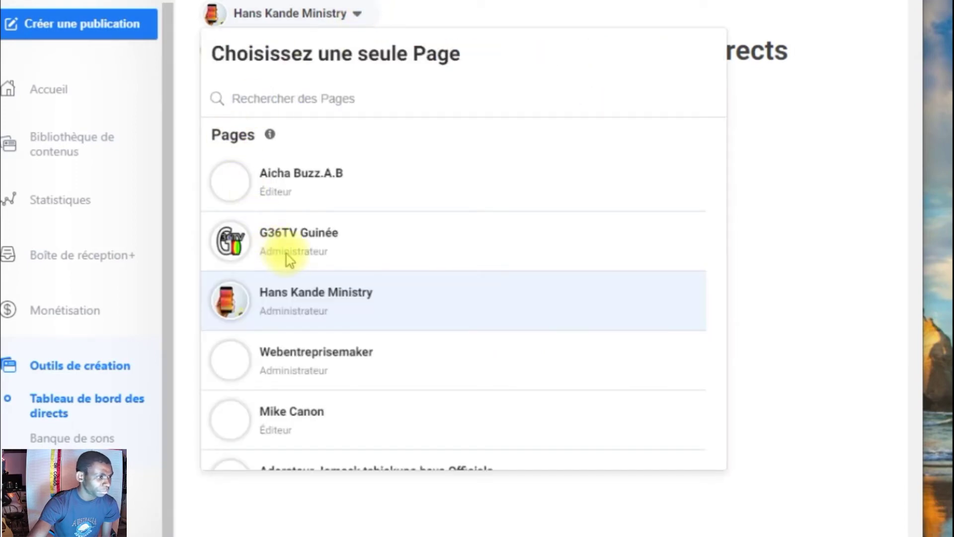
click(287, 252)
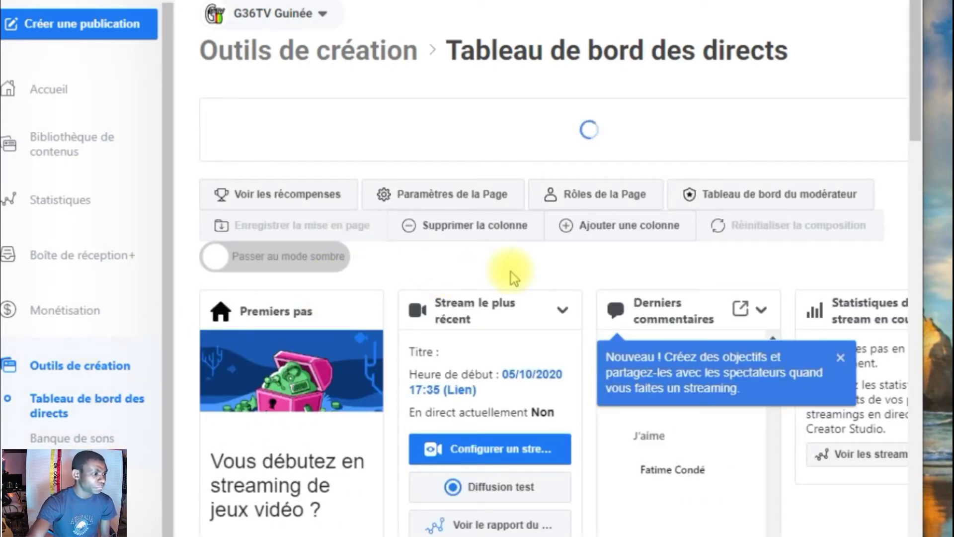
scroll(520, 274, down, 2)
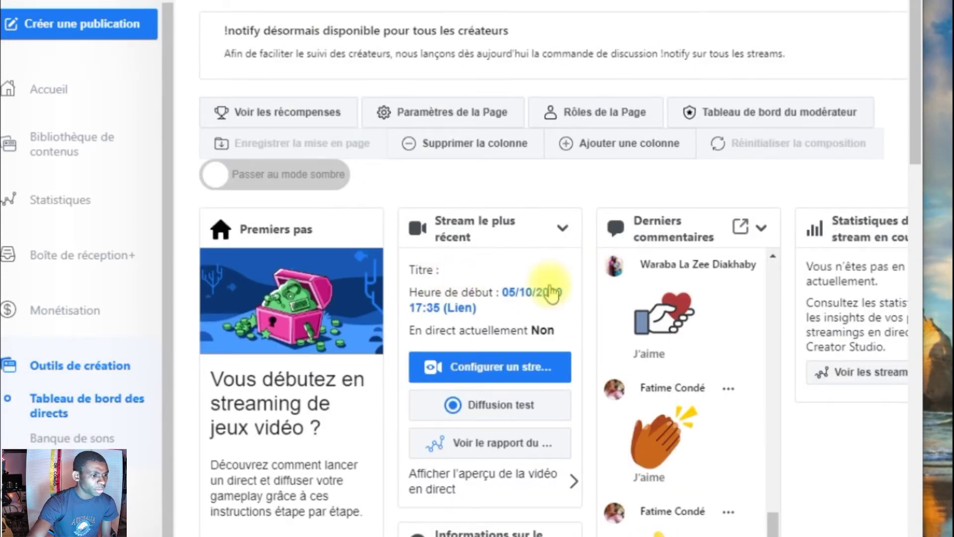
scroll(534, 315, down, 3)
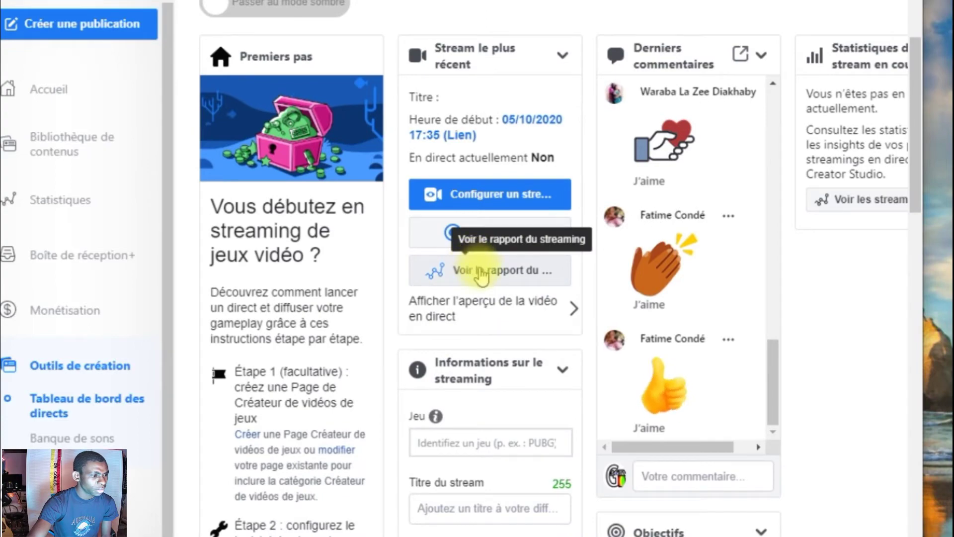
scroll(482, 268, down, 8)
scroll(484, 273, down, 13)
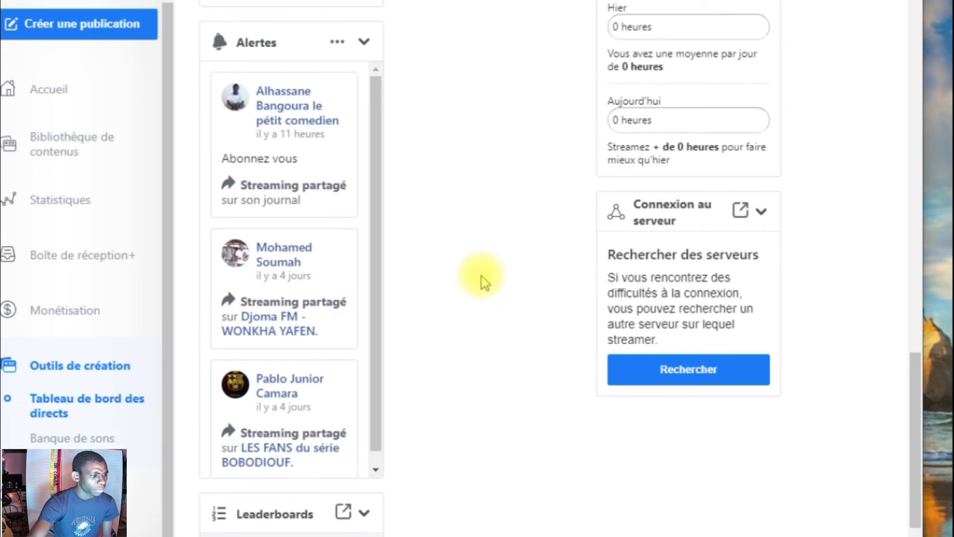
scroll(454, 276, down, 2)
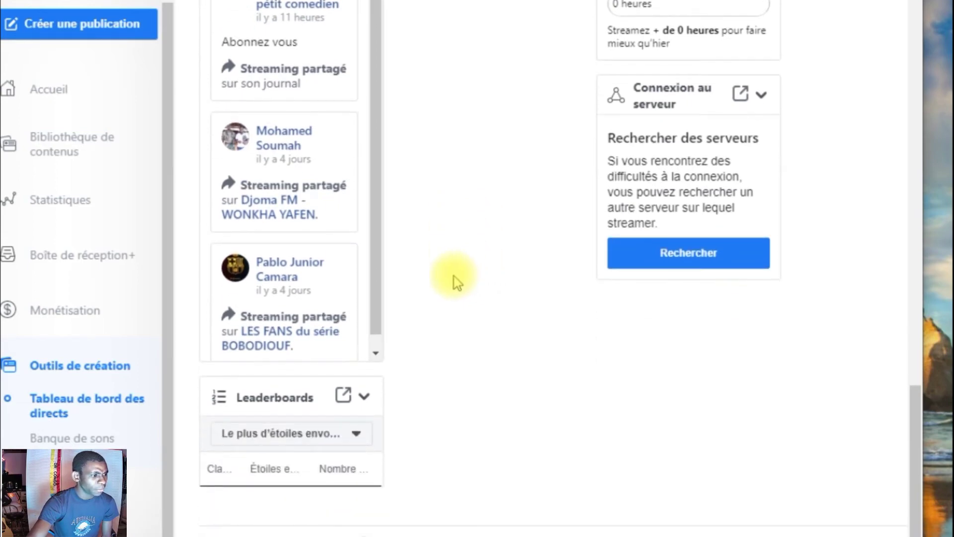
scroll(423, 278, up, 12)
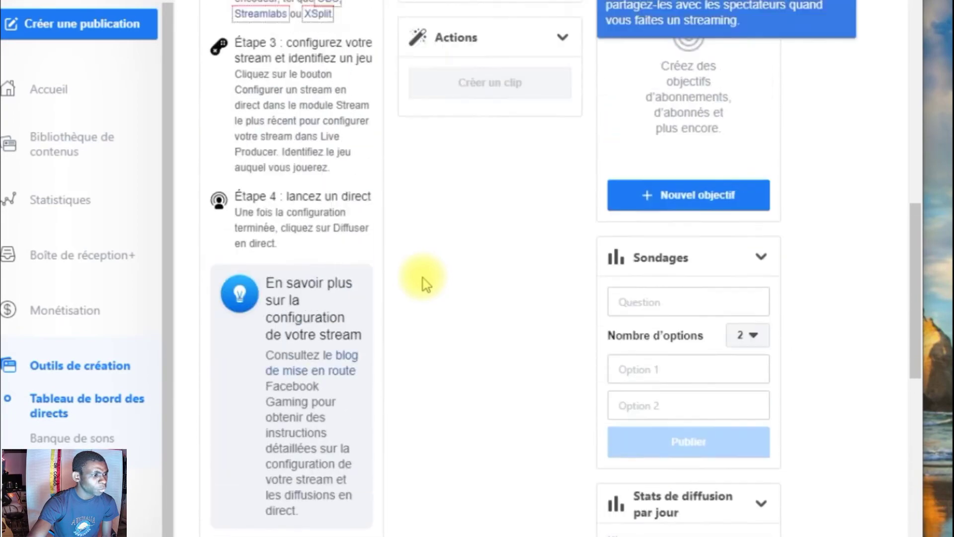
scroll(422, 283, up, 12)
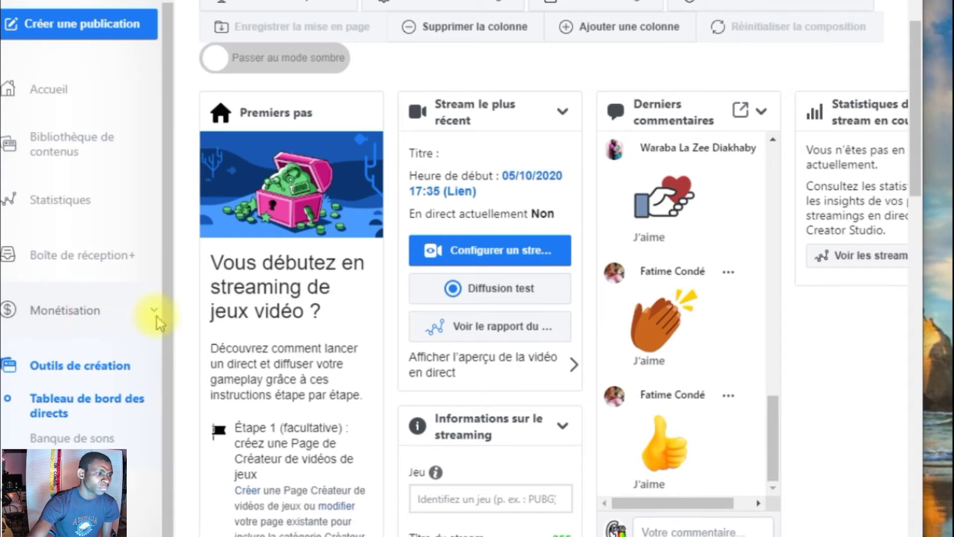
Open G36TV Guinée's monetisation Vue d'ensemble and examine its status, the Publicités in-stream criteria and the Briefs disponibles indicator.
click(158, 322)
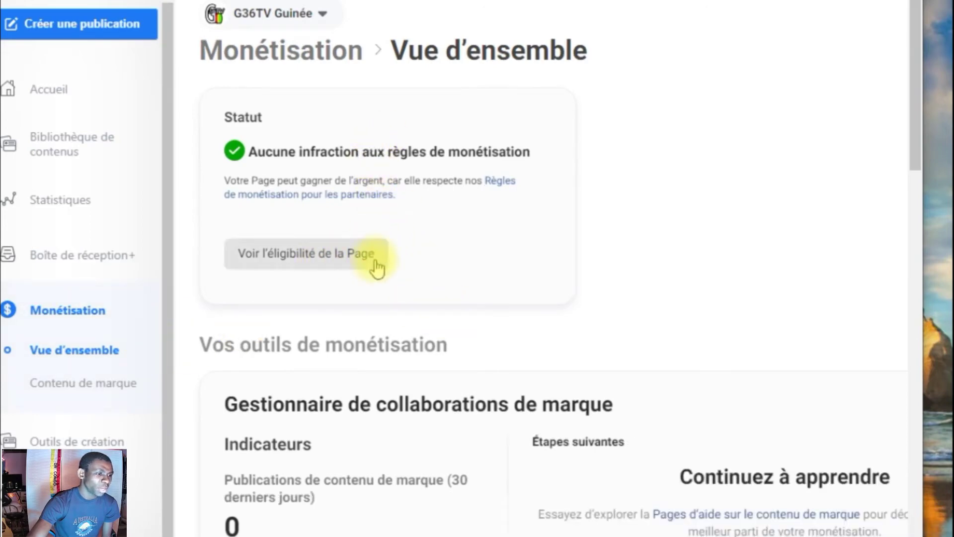
scroll(377, 270, down, 7)
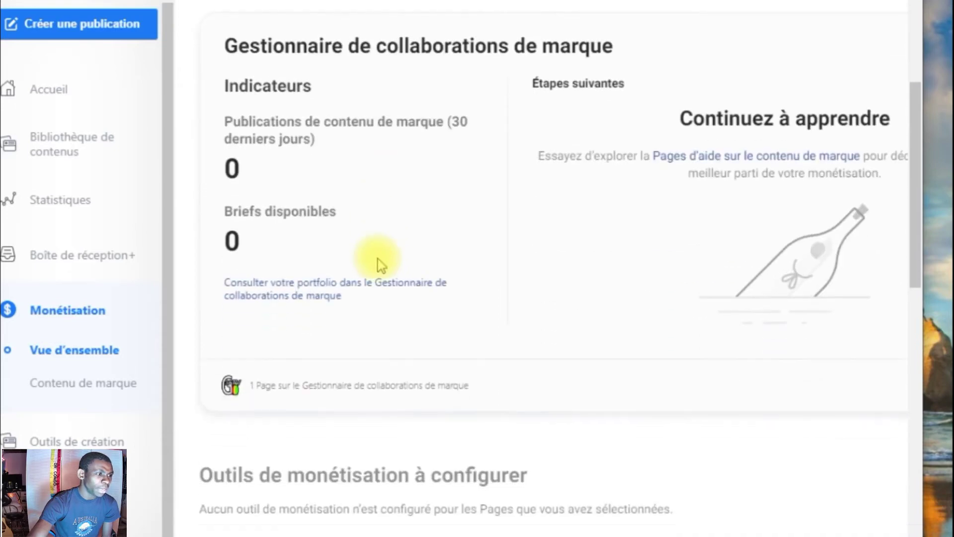
scroll(377, 263, down, 7)
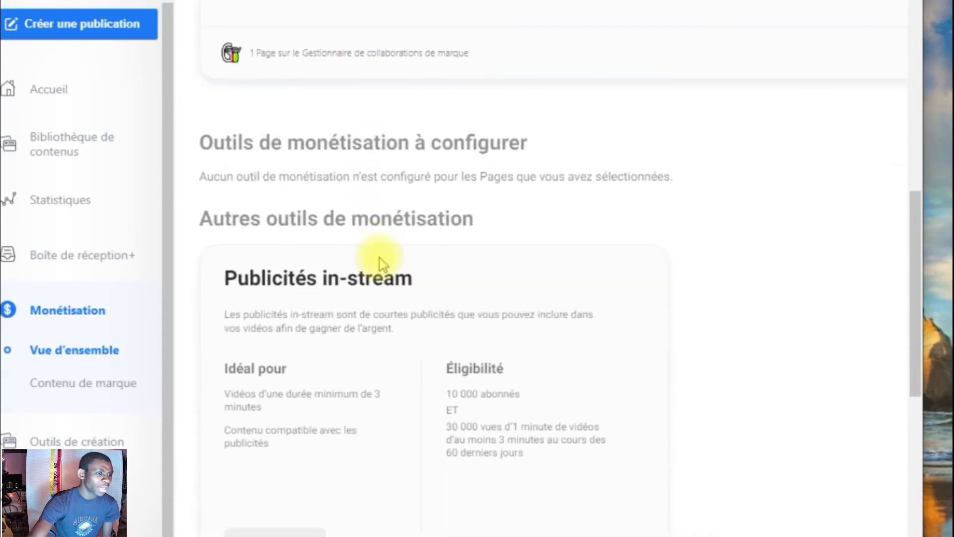
scroll(382, 264, down, 10)
scroll(384, 262, up, 12)
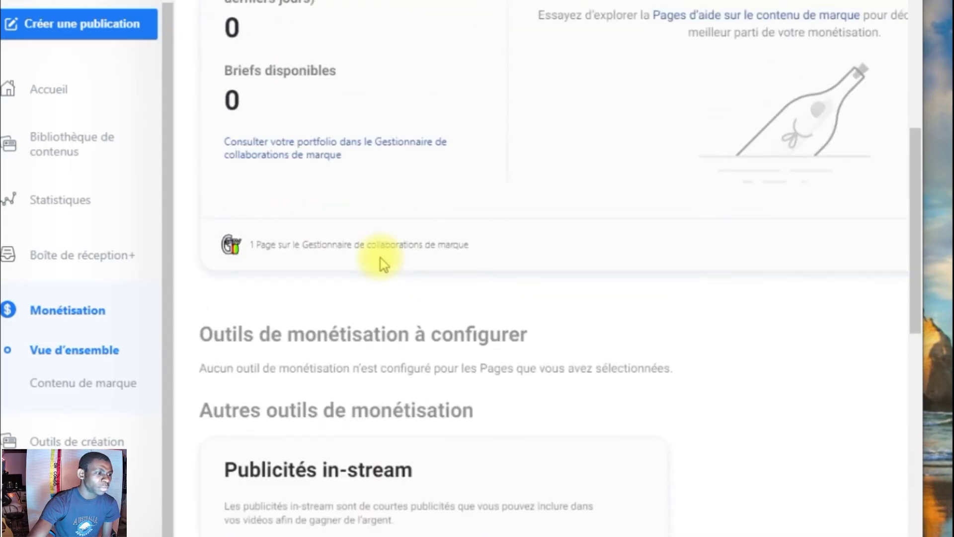
scroll(383, 263, up, 3)
mouse_move(383, 264)
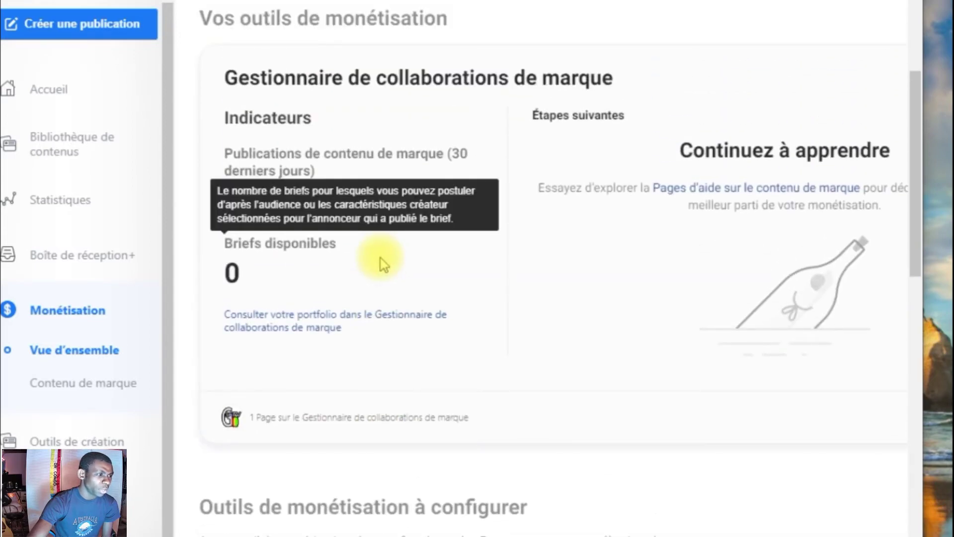
Examine the Gestionnaire de collaborations de marque card's indicators, next steps and help link in the monetisation Vue d'ensemble.
scroll(384, 263, up, 3)
scroll(379, 256, down, 8)
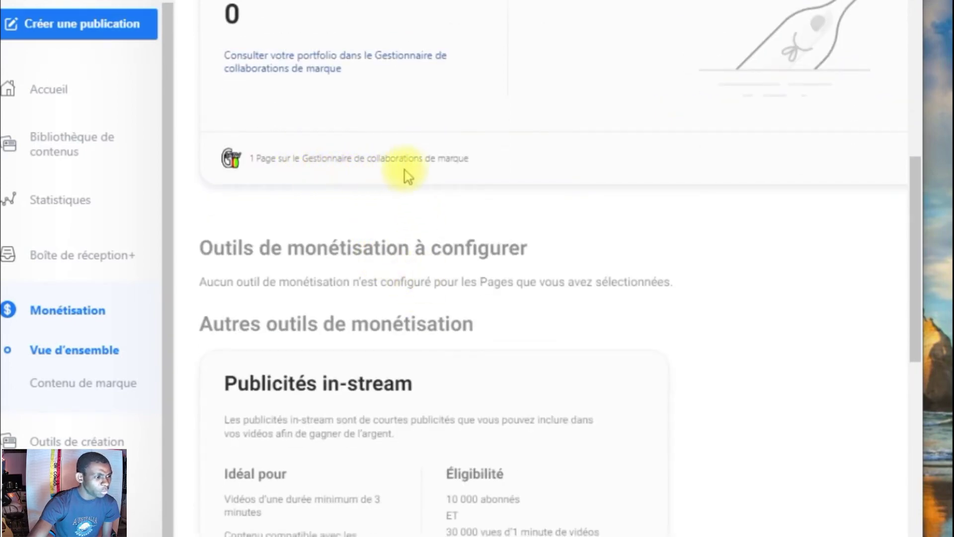
scroll(389, 188, up, 2)
scroll(387, 188, up, 4)
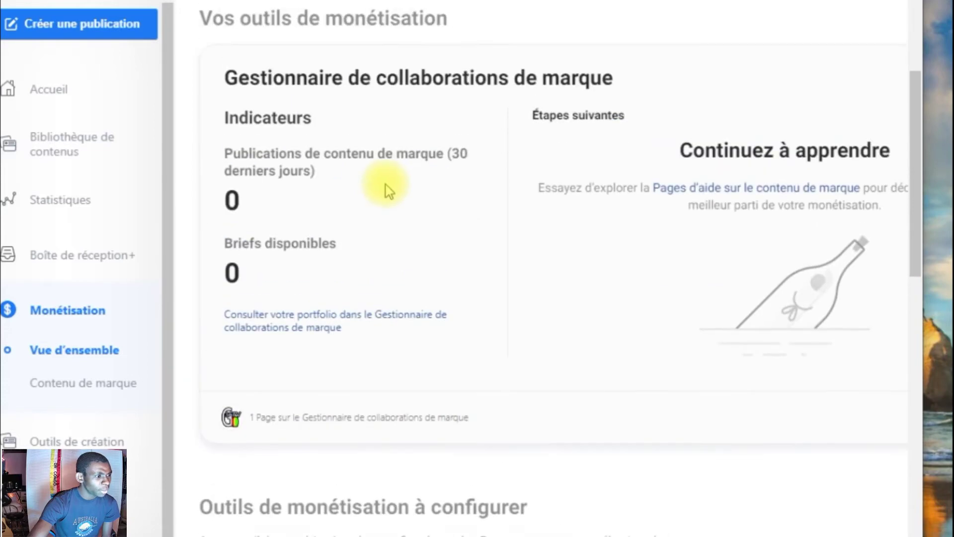
scroll(384, 187, up, 2)
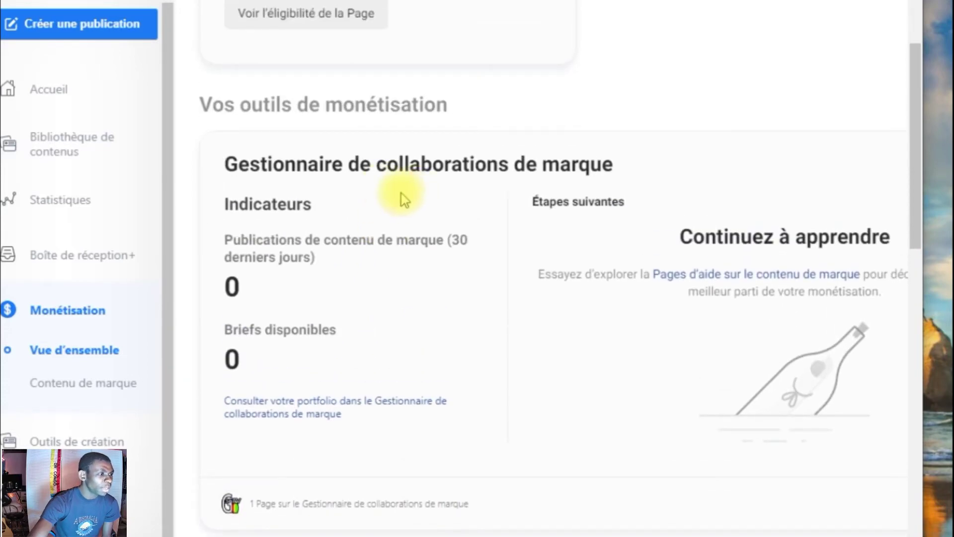
scroll(446, 199, down, 2)
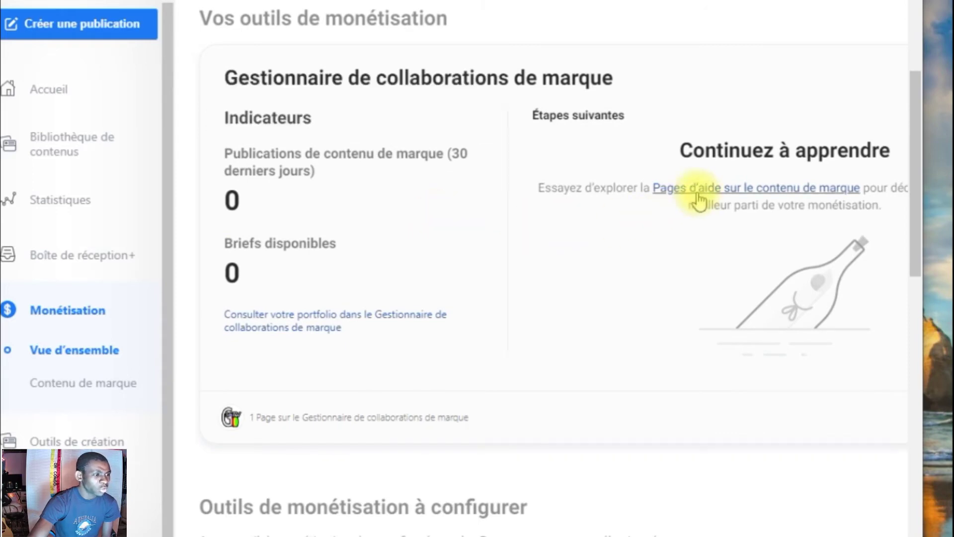
scroll(341, 298, down, 2)
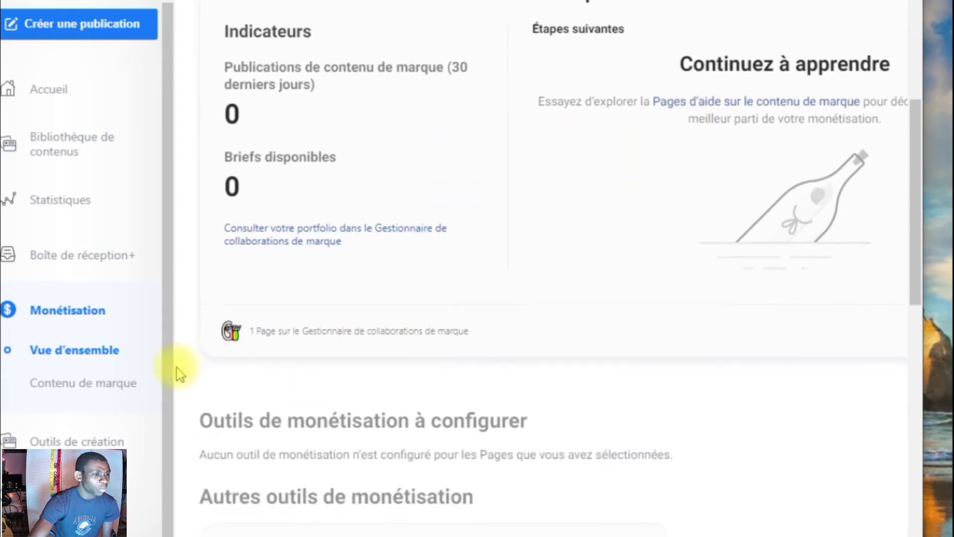
Open the Contenu de marque section, switch it to the G36TV Guinée Page and look over its content list.
click(113, 392)
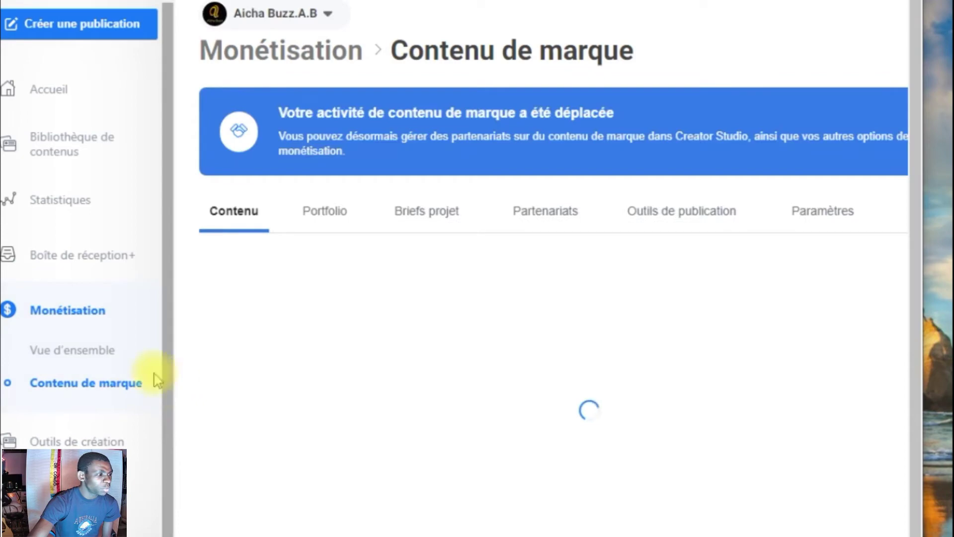
click(328, 13)
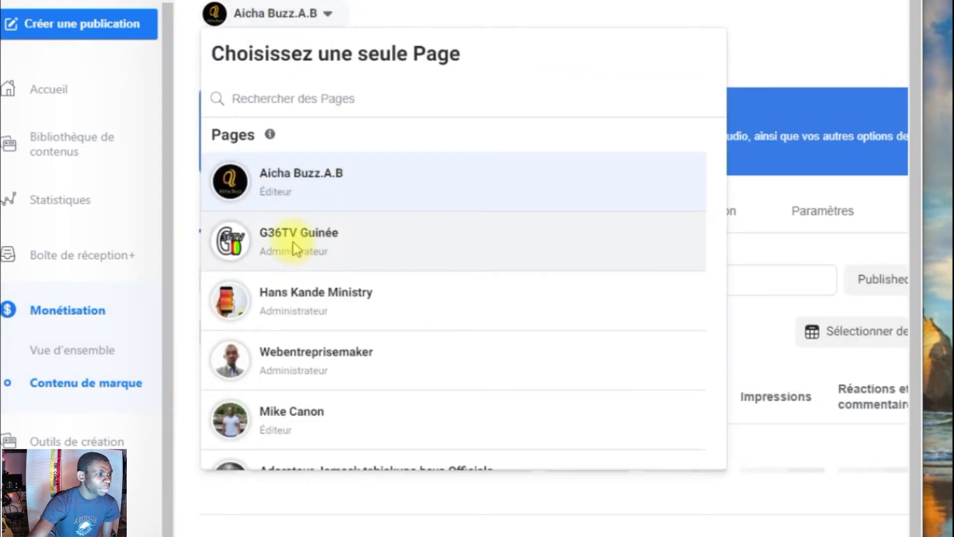
click(296, 248)
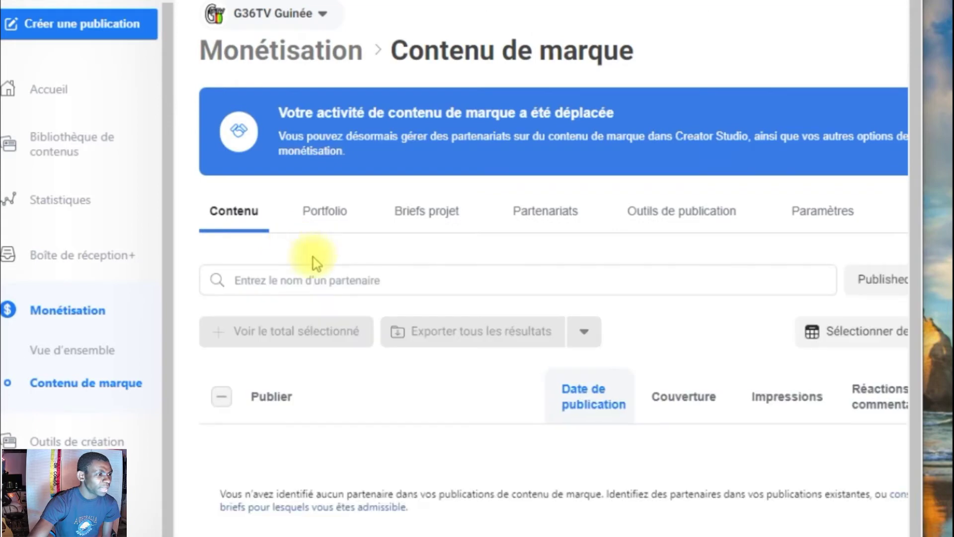
scroll(371, 273, down, 1)
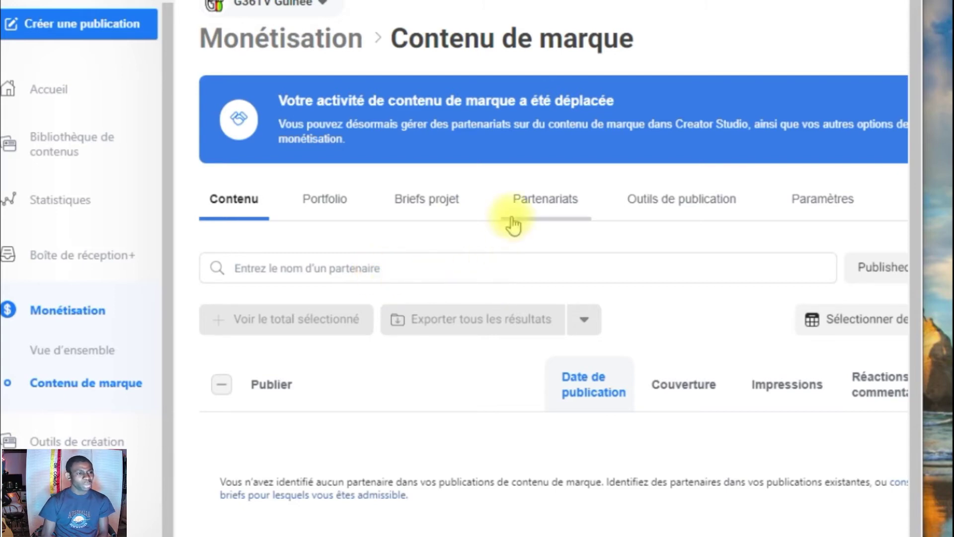
Open the brand content Paramètres and review the e-mail, notification, message, identification approval, approved partner and blocked partner settings.
click(822, 214)
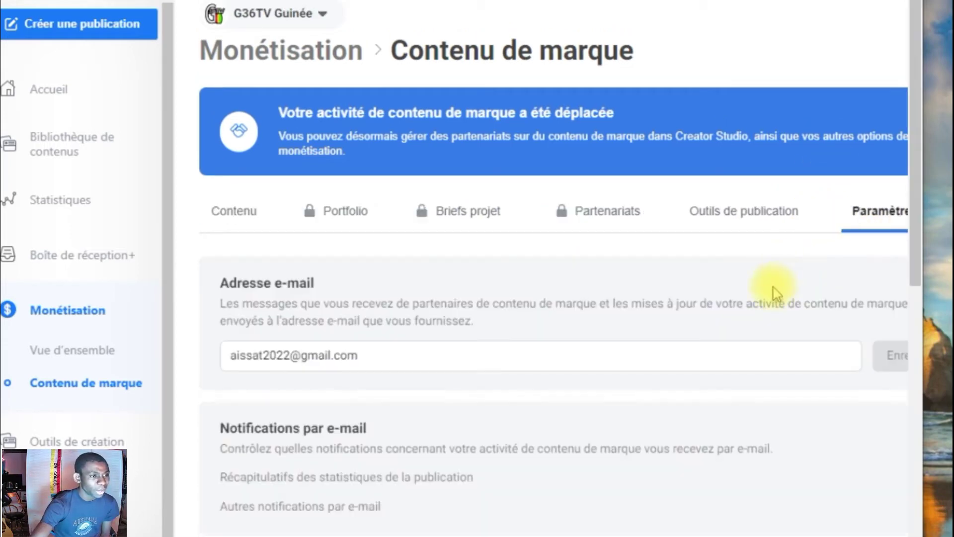
scroll(692, 288, down, 3)
scroll(693, 288, down, 7)
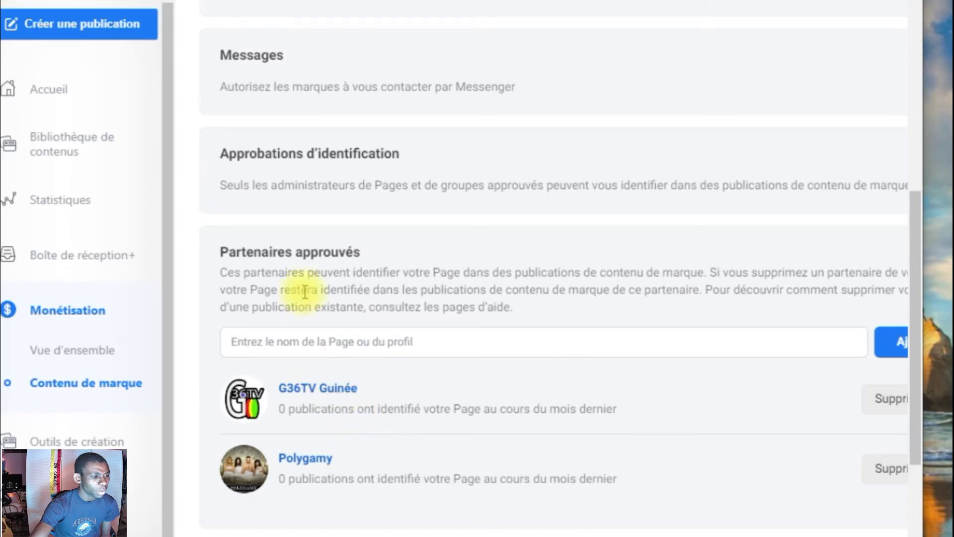
scroll(298, 303, down, 4)
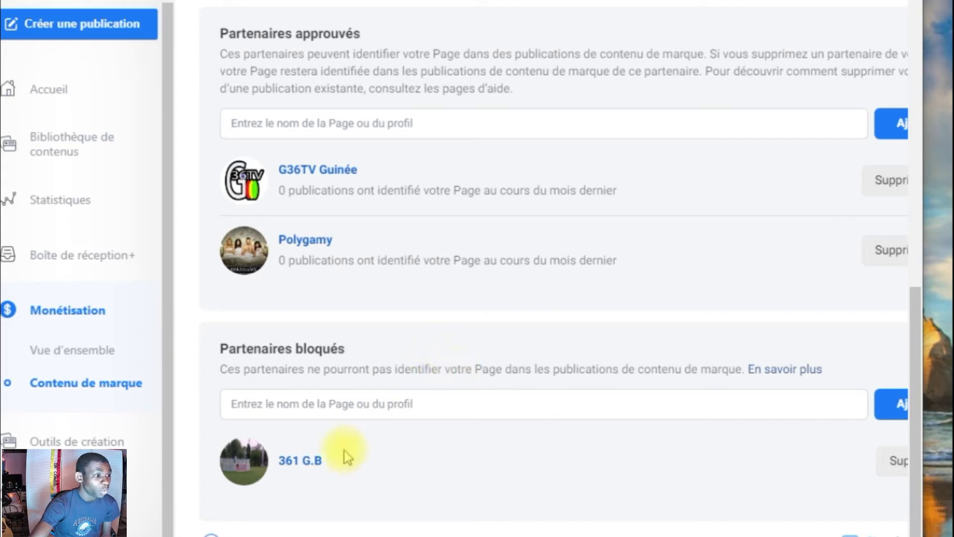
Open the blocked partner group 361 G.B and look through its recent discussion posts.
mouse_move(302, 467)
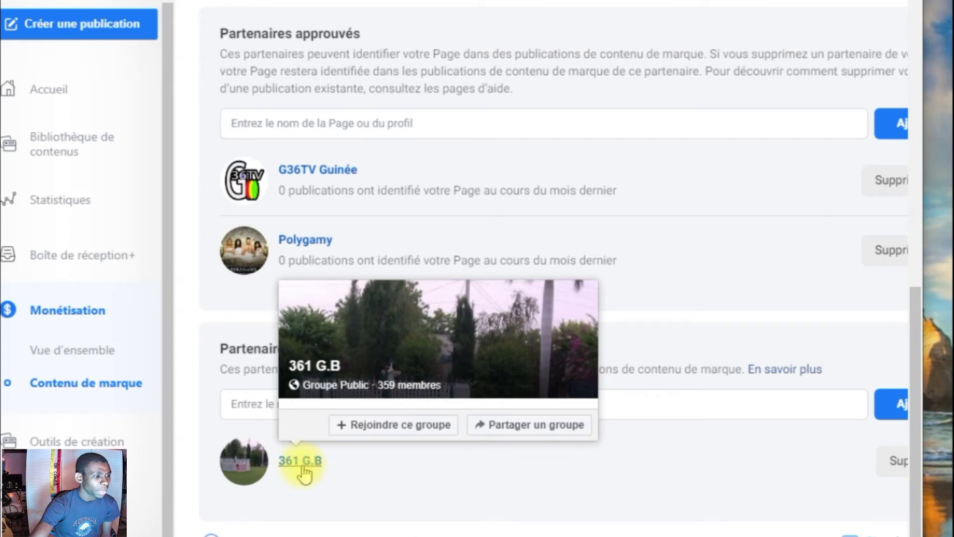
click(301, 464)
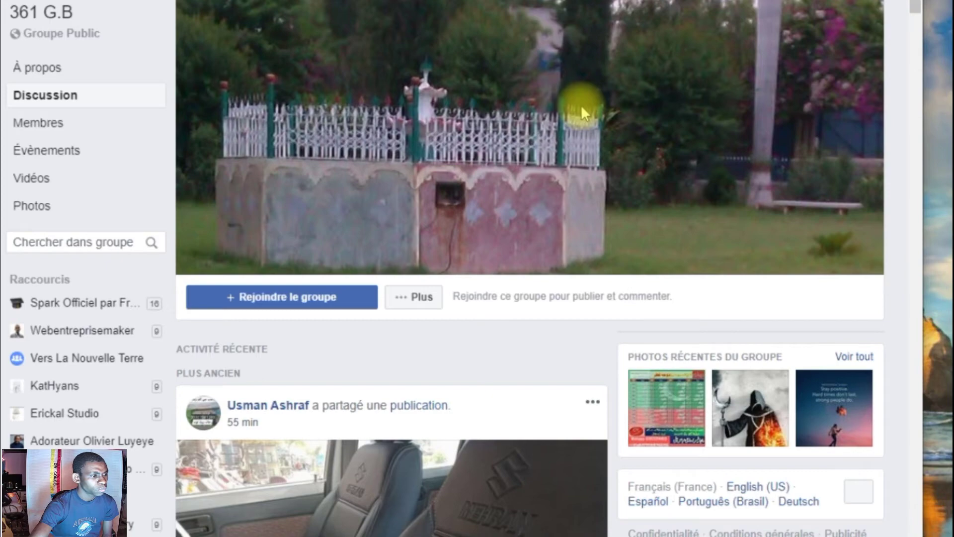
scroll(581, 108, down, 7)
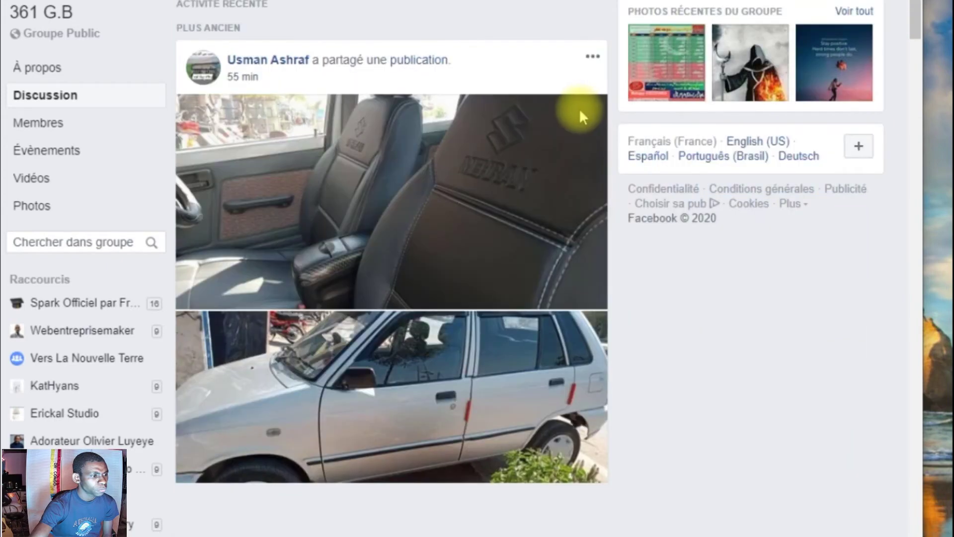
scroll(536, 115, down, 6)
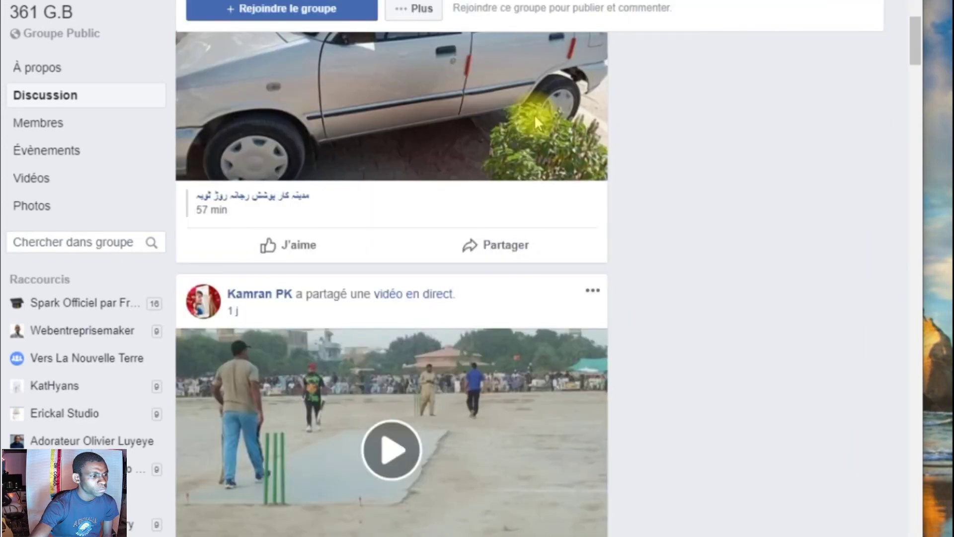
scroll(534, 114, down, 7)
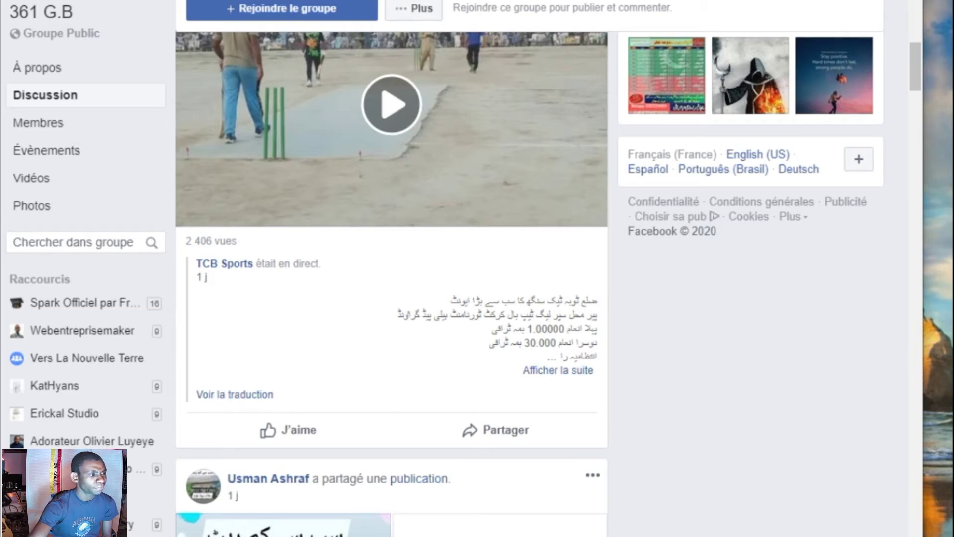
scroll(391, 283, down, 7)
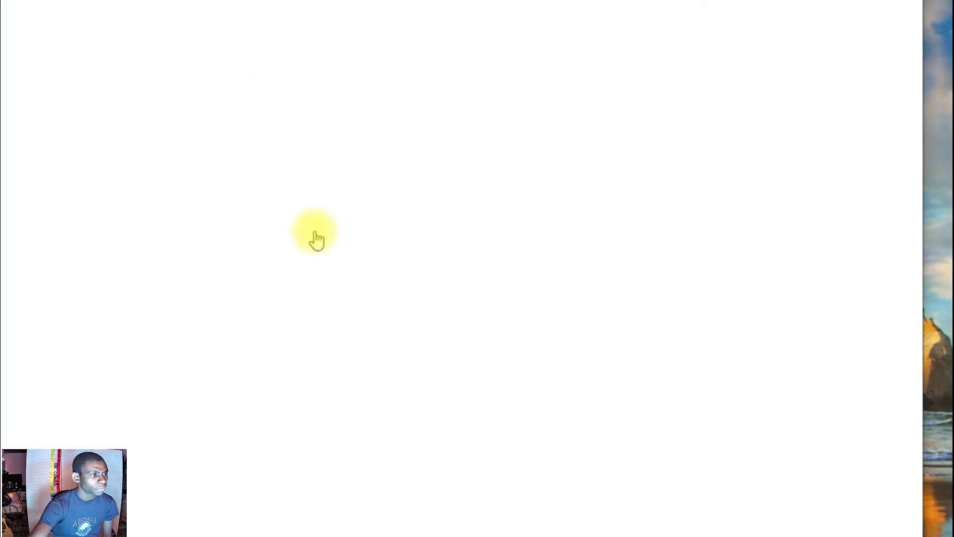
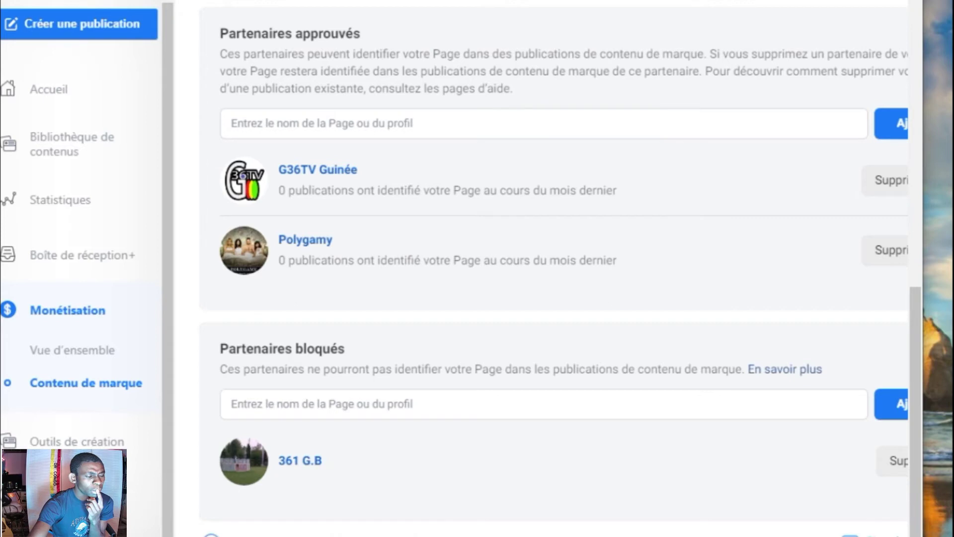
Search for the administrator's Ministry Page under Partenaires approuvés and add it as an approved partner.
scroll(534, 268, right, 2)
scroll(477, 268, left, 1)
scroll(477, 268, right, 1)
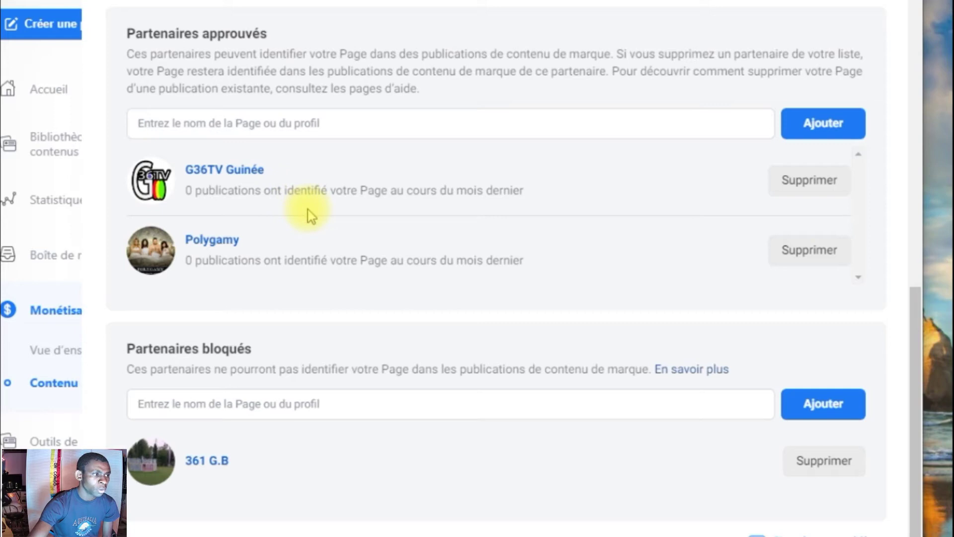
scroll(312, 215, up, 2)
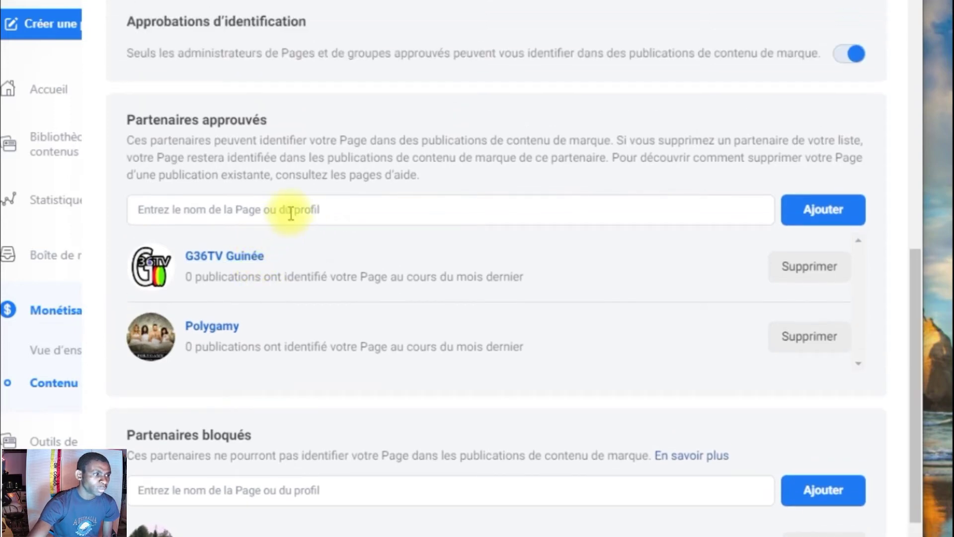
click(273, 215)
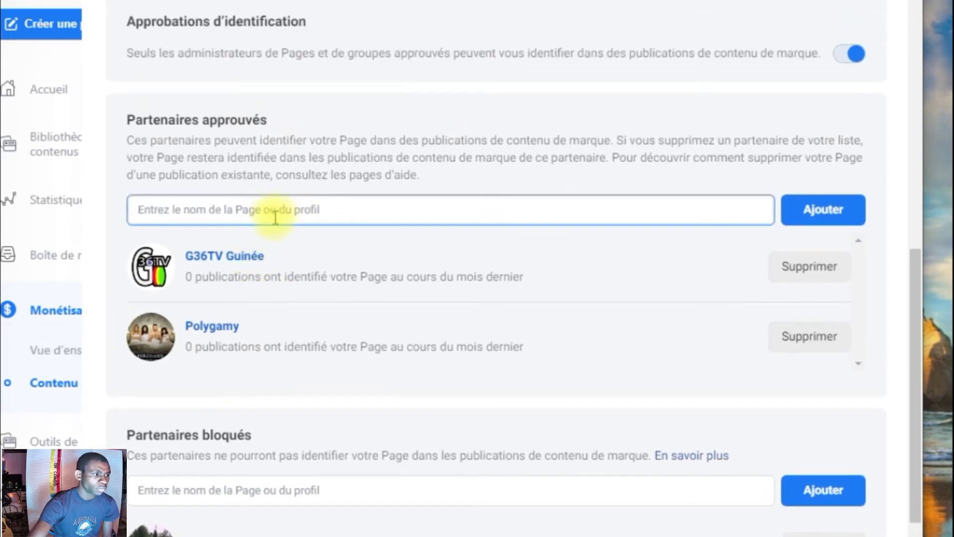
text(hans)
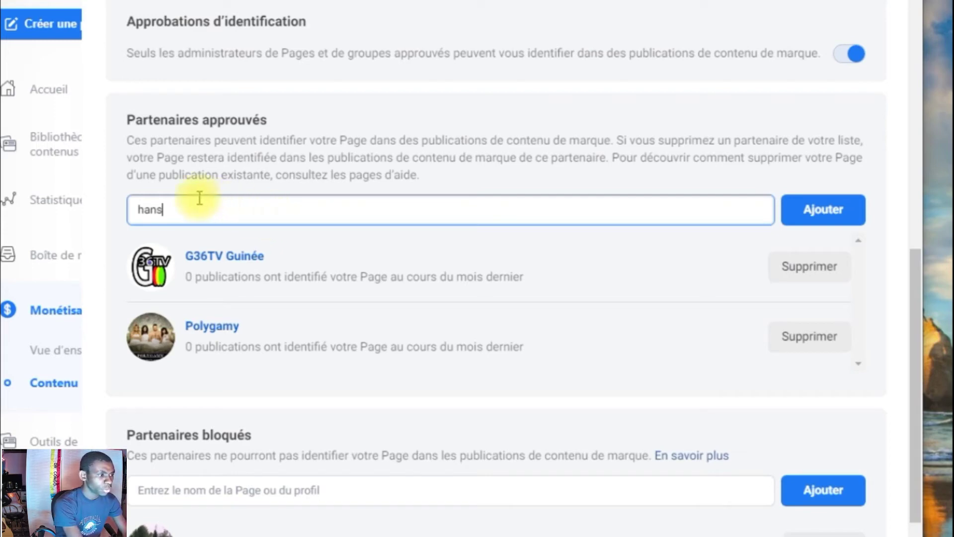
text(kab ka)
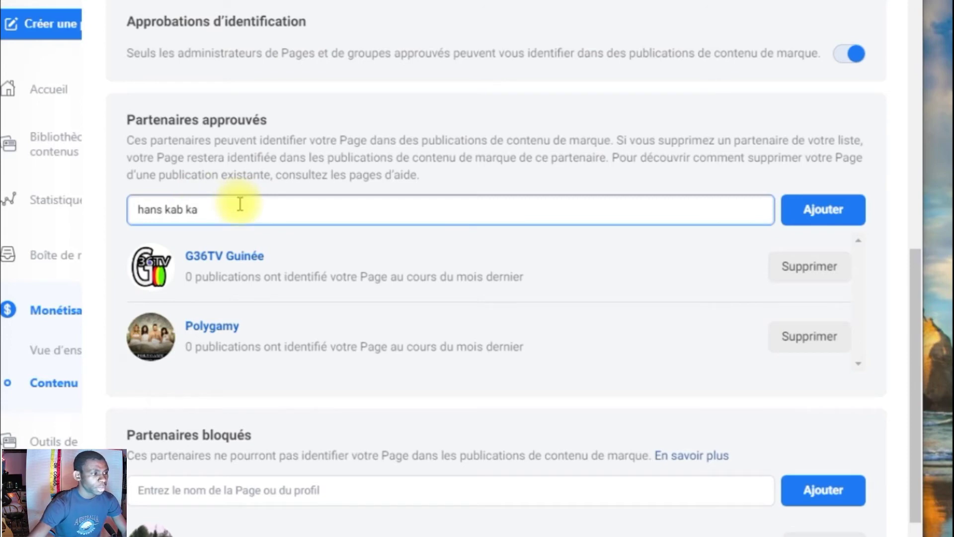
key(BackSpace)
key(BackSpace)
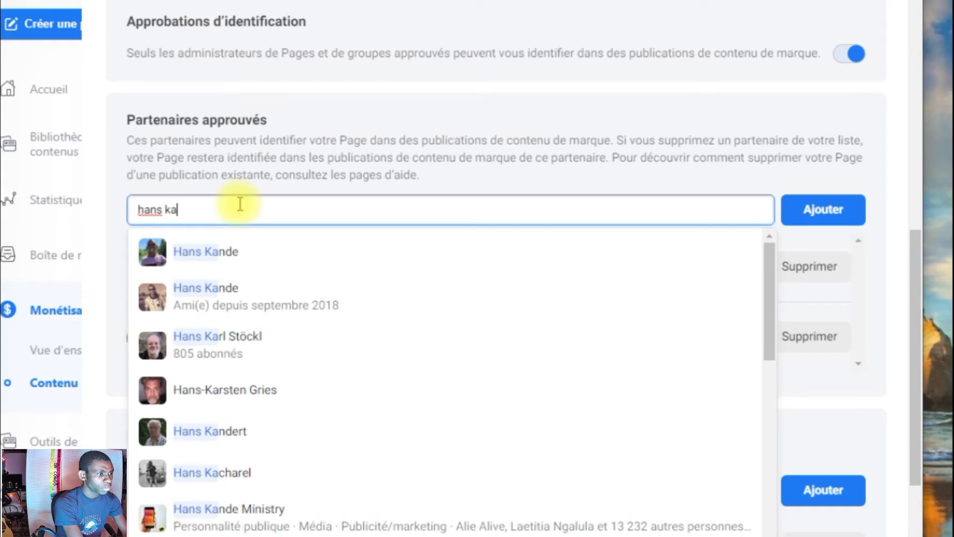
text(nde)
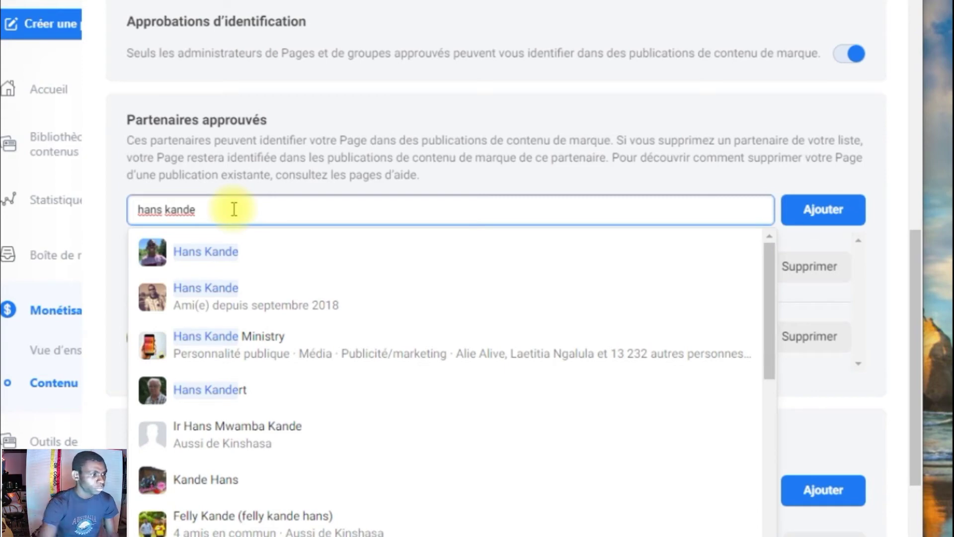
text(min)
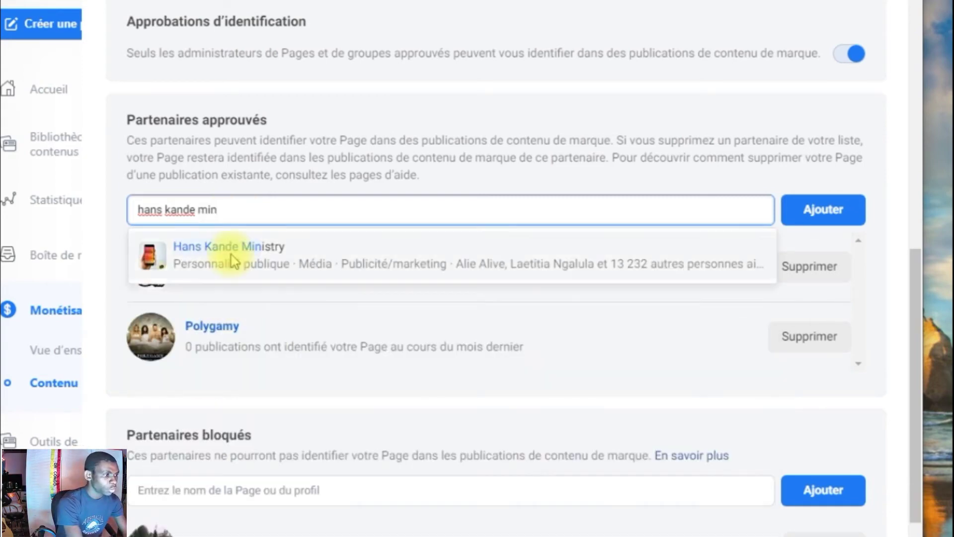
click(227, 258)
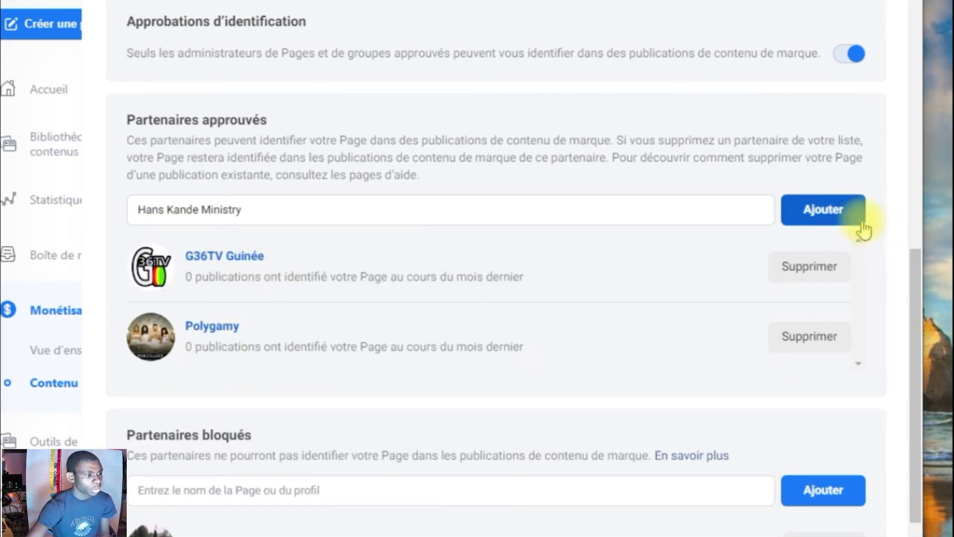
click(838, 215)
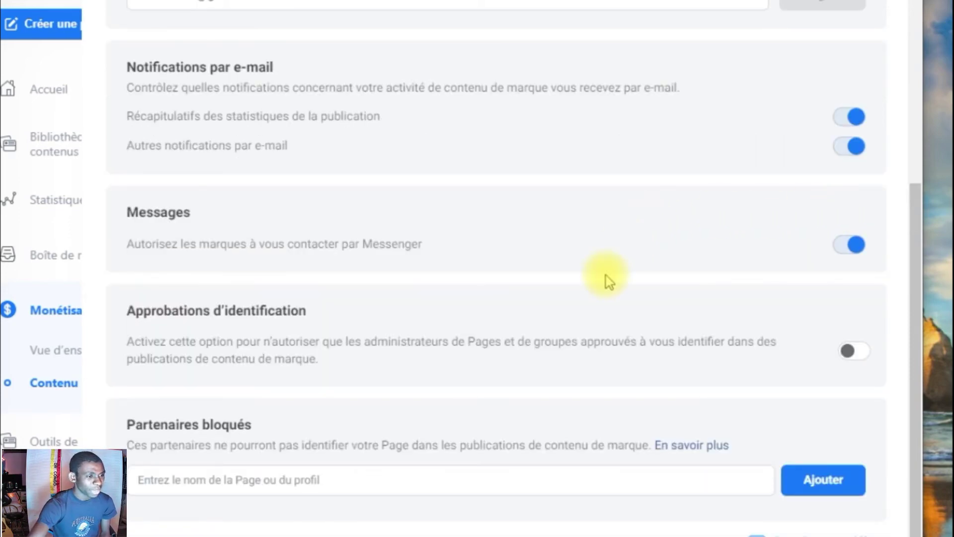
Recheck the brand content settings and open Partenariats to read the brand partnership offer and its Postuler comme créateur option.
scroll(614, 273, up, 1)
scroll(614, 256, up, 5)
scroll(623, 251, down, 7)
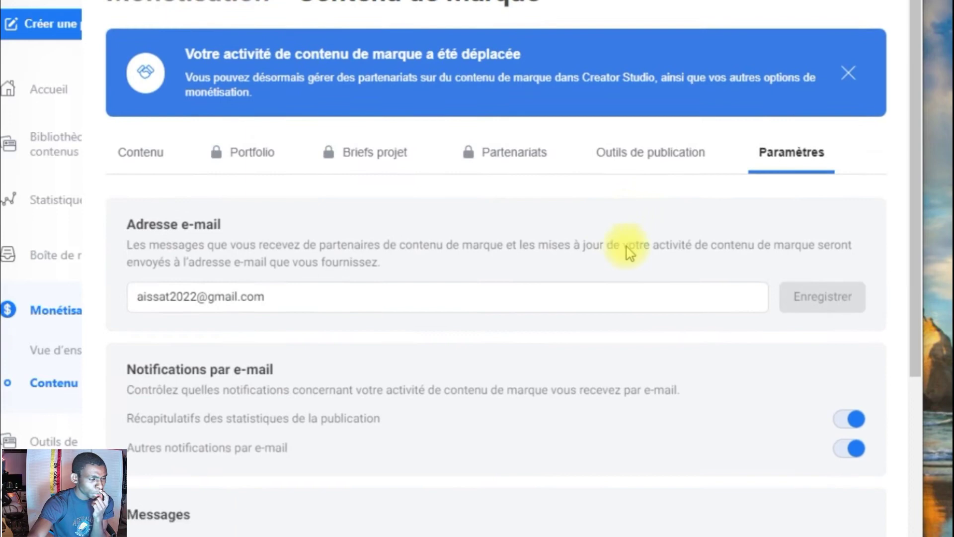
scroll(636, 254, up, 6)
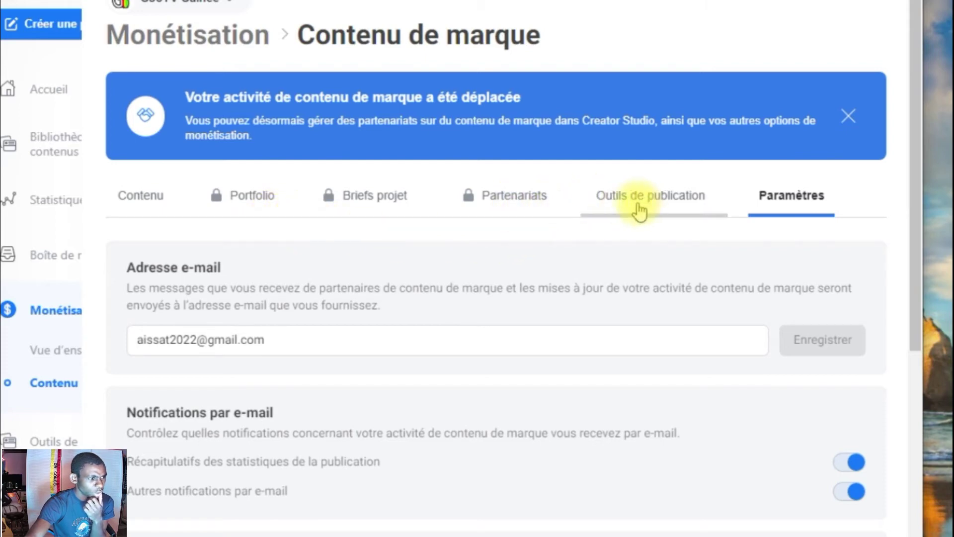
click(507, 198)
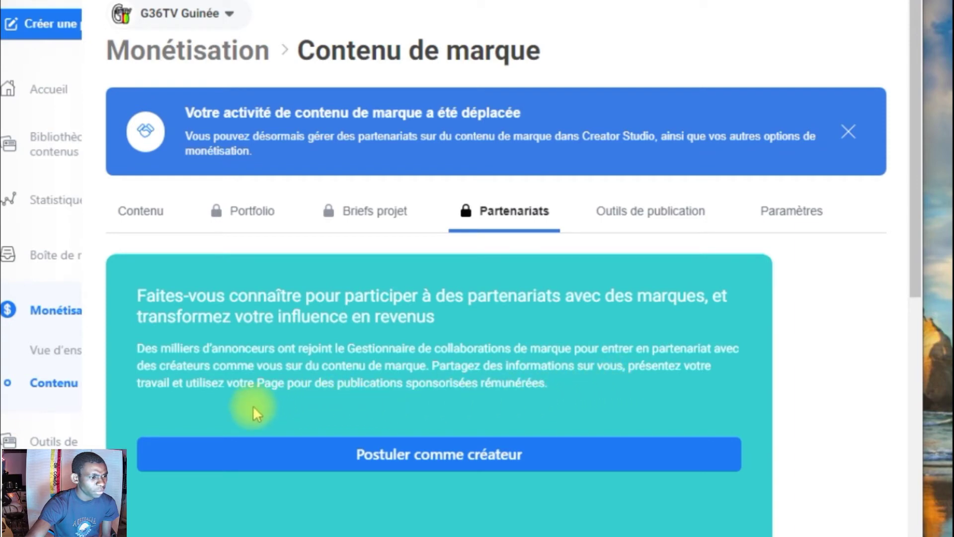
scroll(563, 372, down, 5)
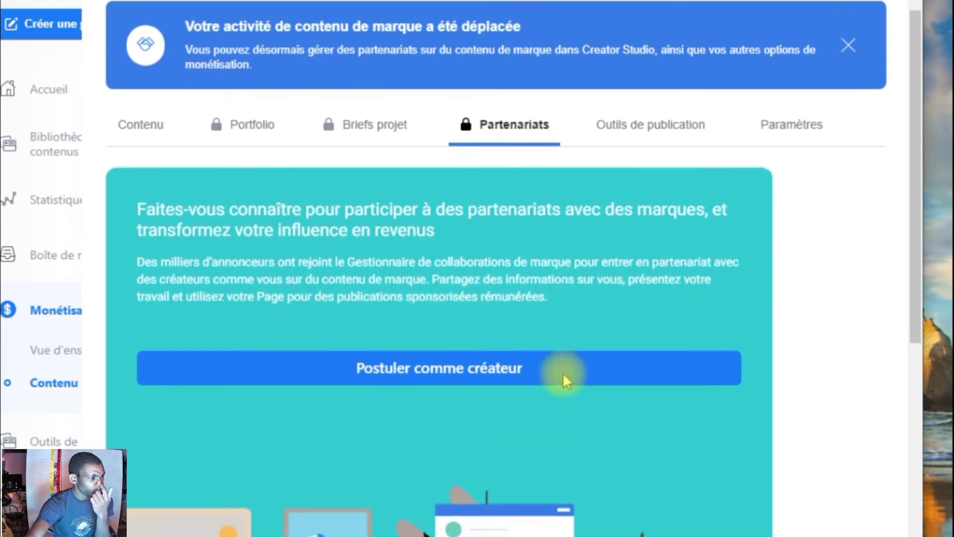
scroll(564, 374, down, 5)
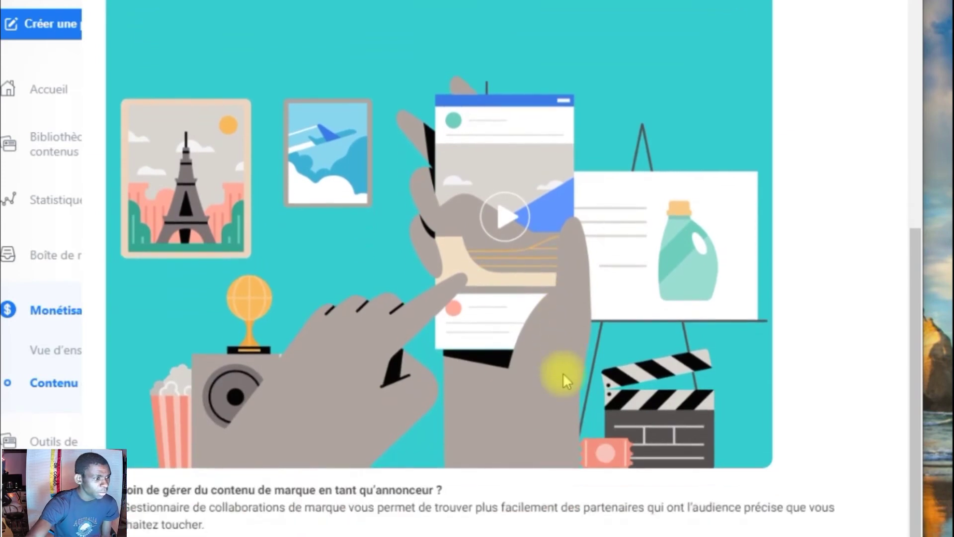
scroll(398, 342, up, 7)
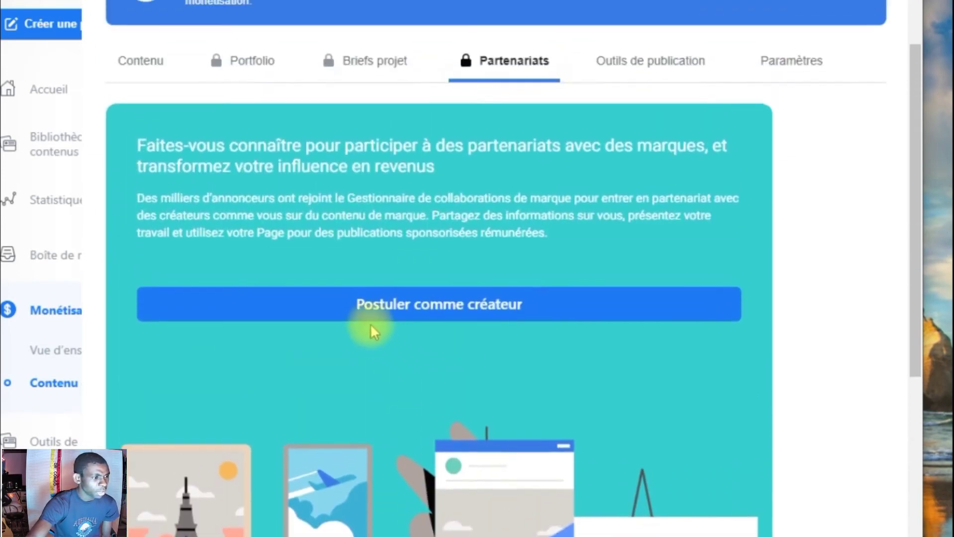
Apply as a creator for brand partnerships and go through the monetisation tools sign-up page to the Approuvée Pages in the eligibility list.
click(400, 316)
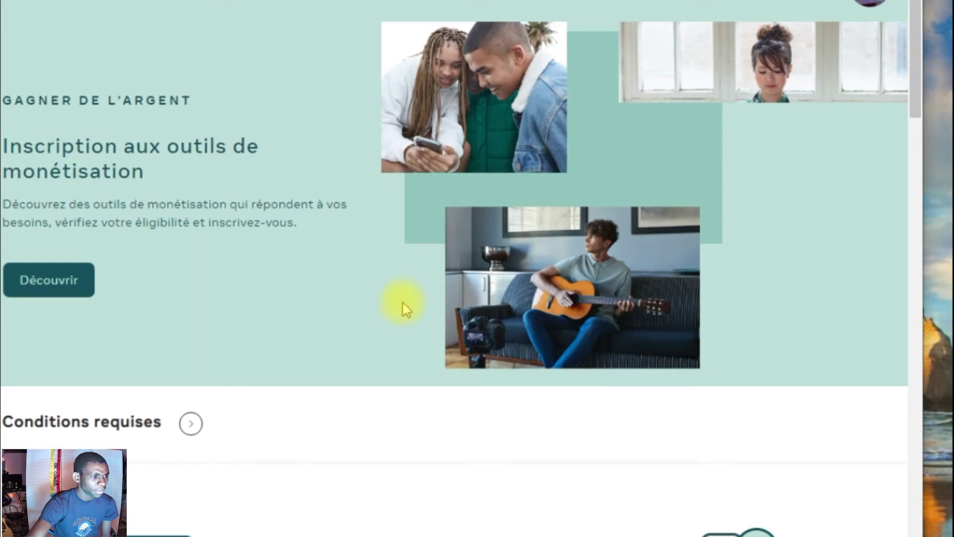
scroll(404, 295, down, 6)
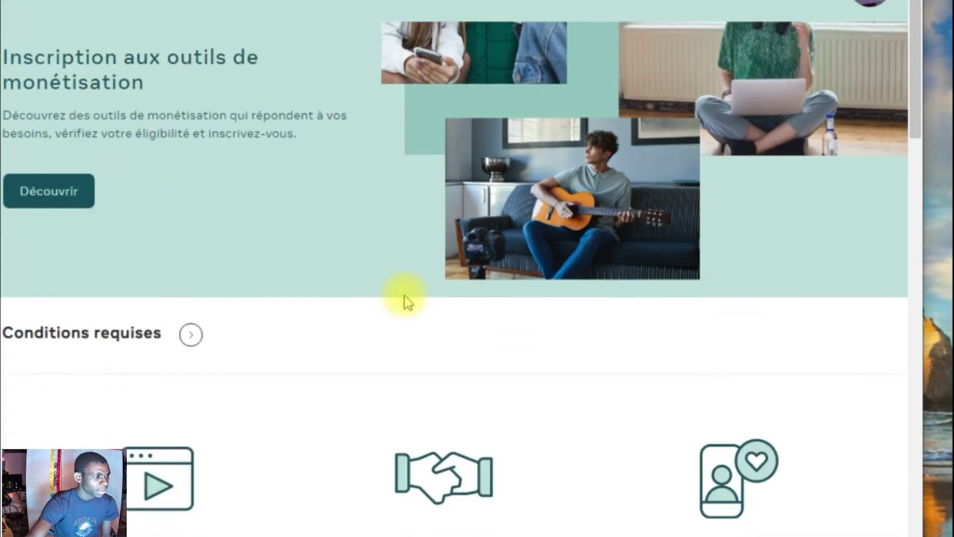
scroll(404, 298, down, 8)
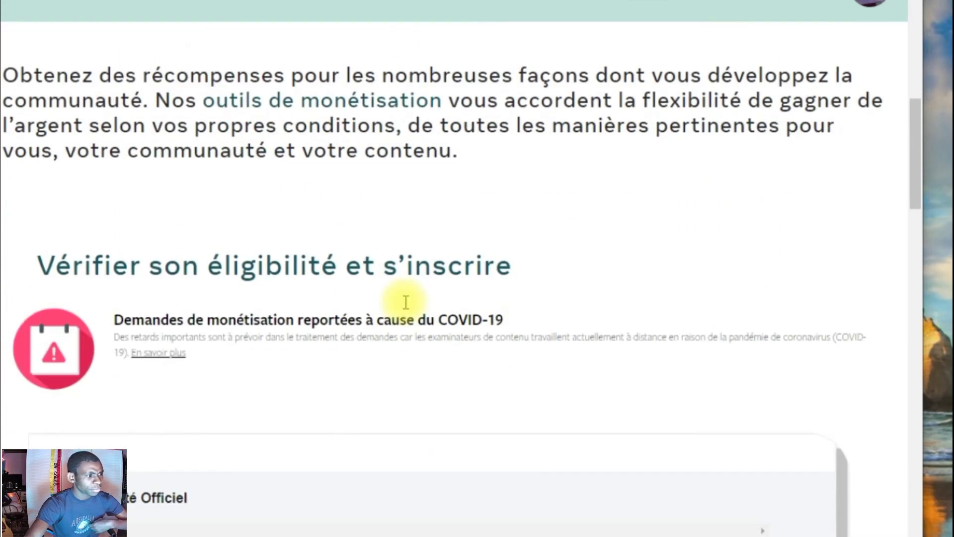
scroll(404, 302, down, 2)
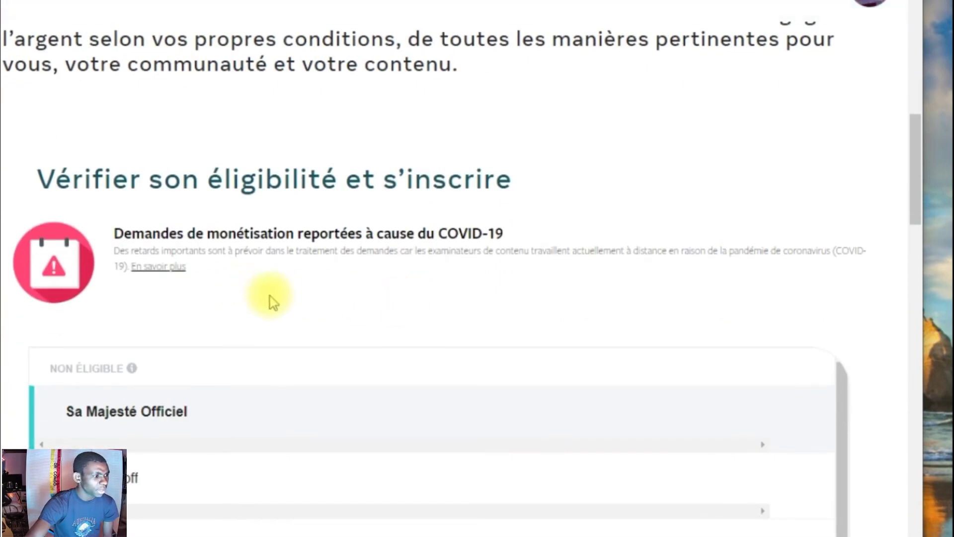
scroll(271, 301, down, 2)
scroll(270, 303, down, 7)
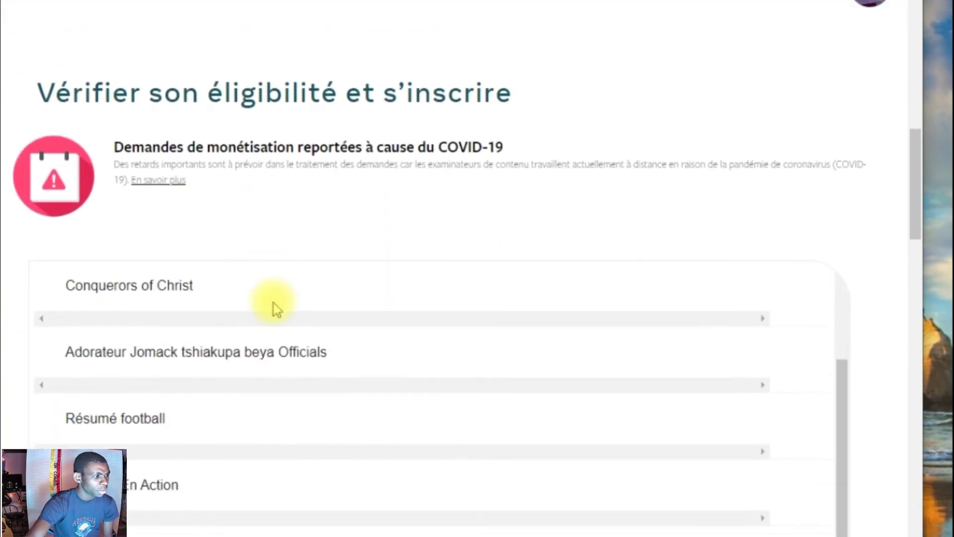
scroll(258, 345, down, 6)
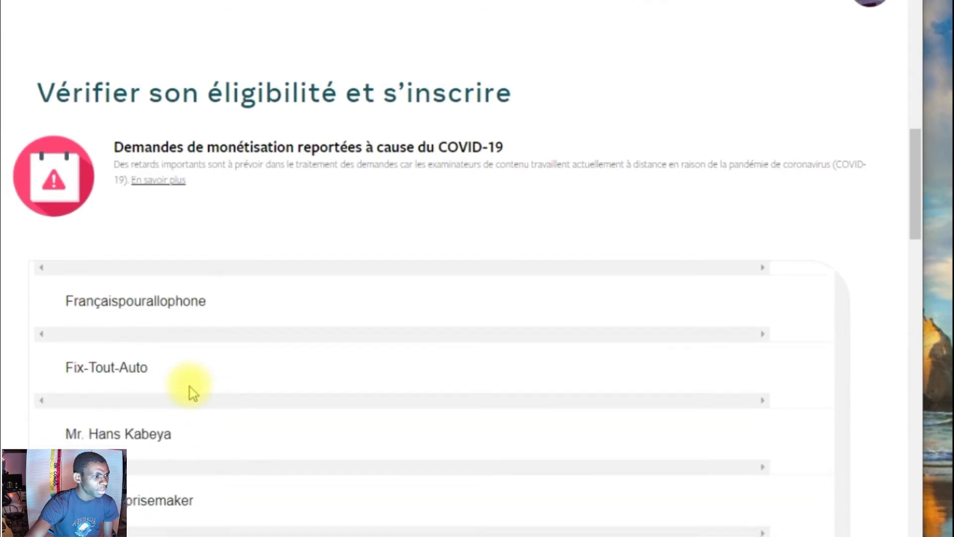
scroll(207, 438, down, 6)
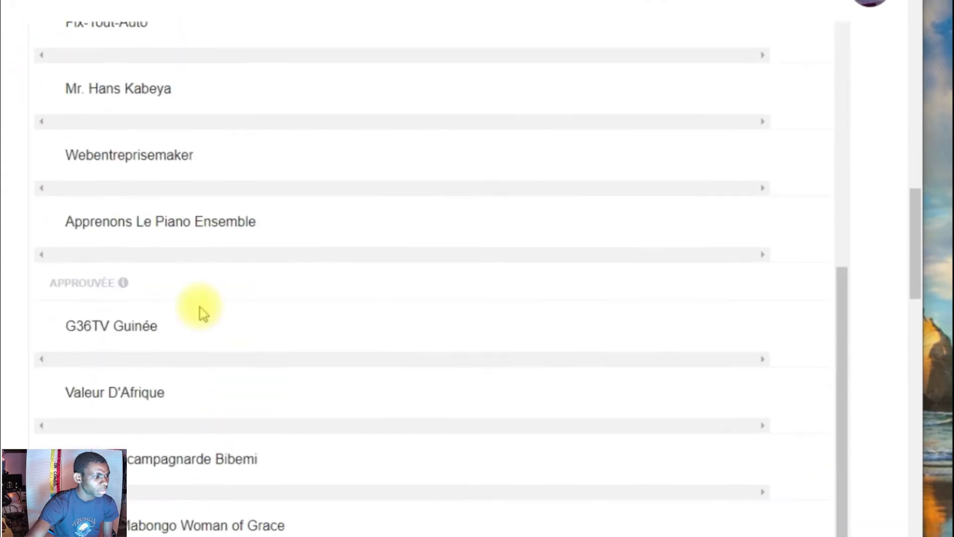
Check the monetisation eligibility details of the G36TV Guinée Page and return to the Page list.
click(140, 332)
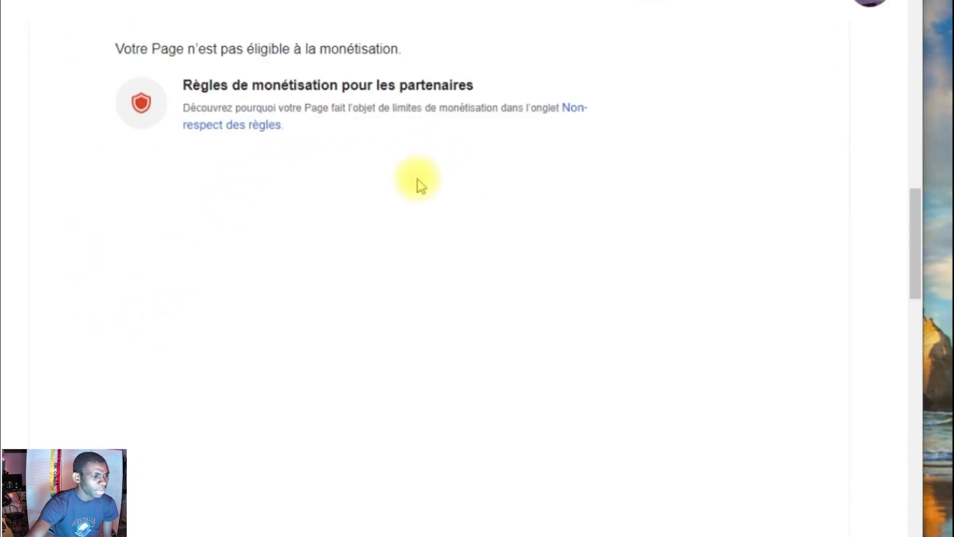
scroll(413, 169, up, 2)
scroll(482, 4, up, 2)
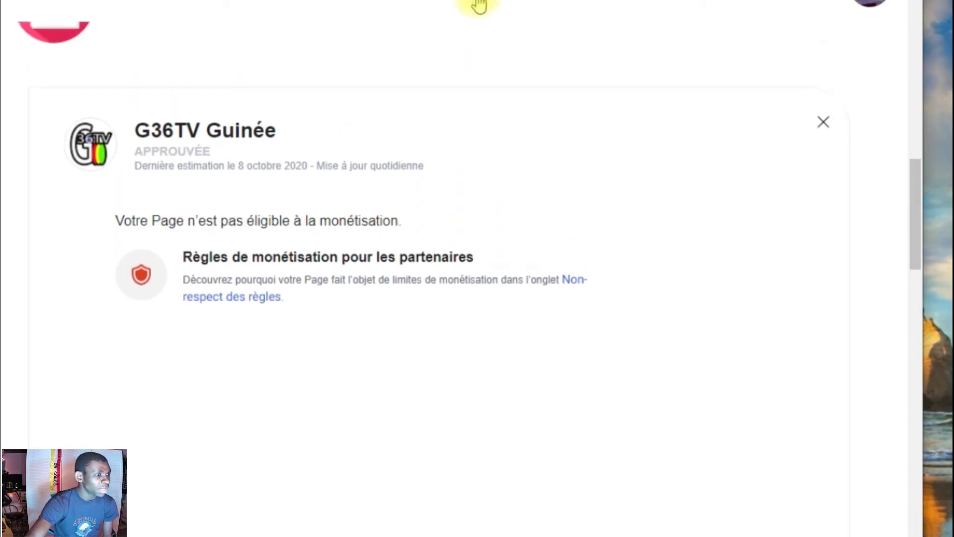
click(821, 125)
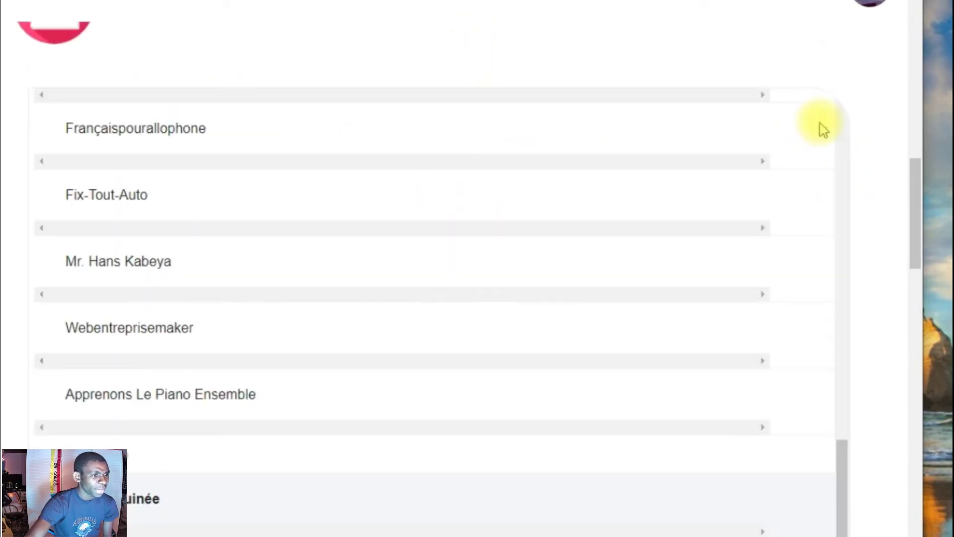
Check the eligibility details of the Valeur D'Afrique Page and look through the rest of the monetisation tools page.
scroll(149, 412, down, 5)
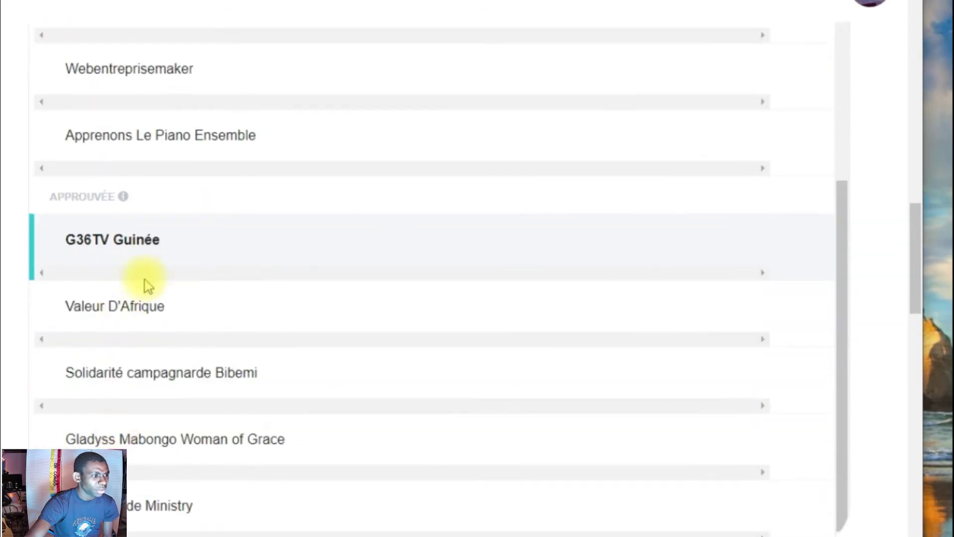
click(150, 311)
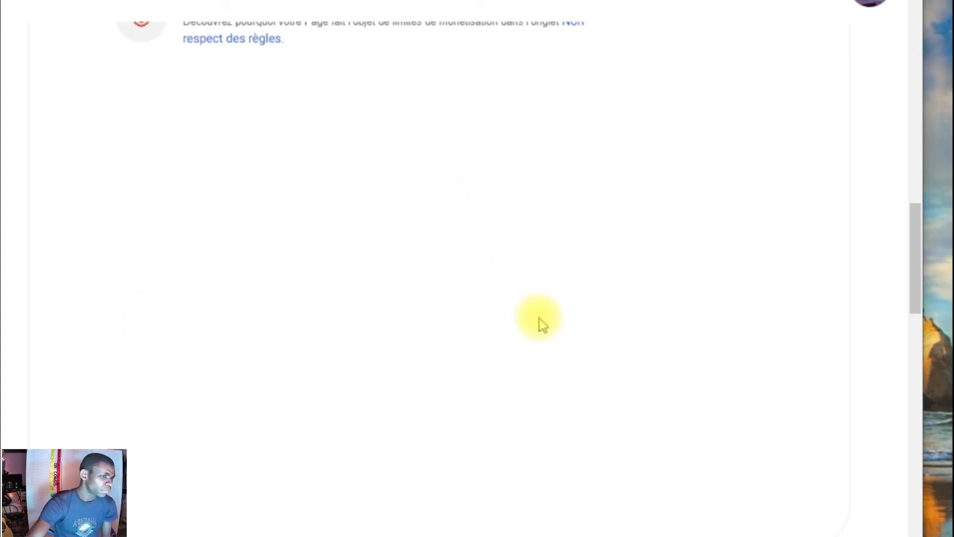
scroll(452, 252, down, 6)
scroll(450, 254, down, 10)
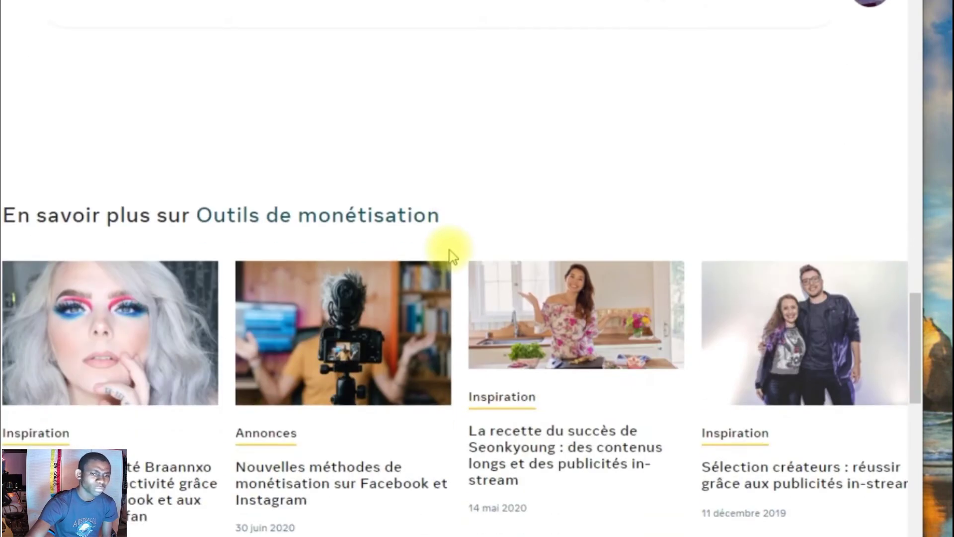
scroll(435, 274, down, 5)
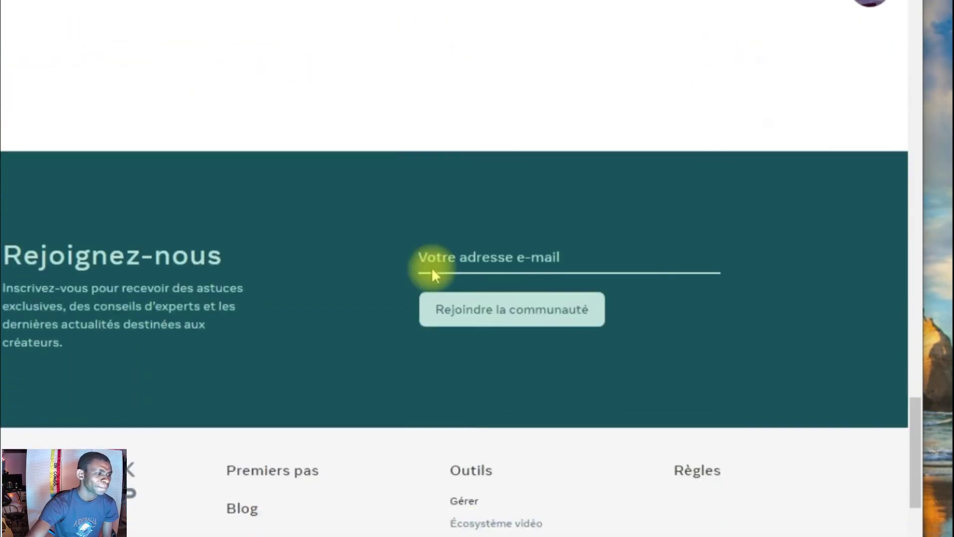
scroll(433, 270, up, 10)
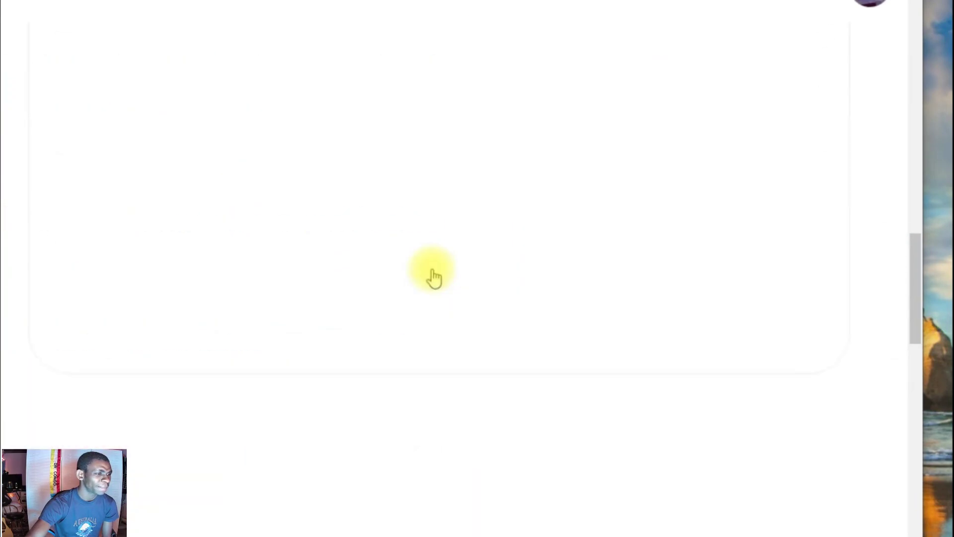
scroll(432, 273, up, 3)
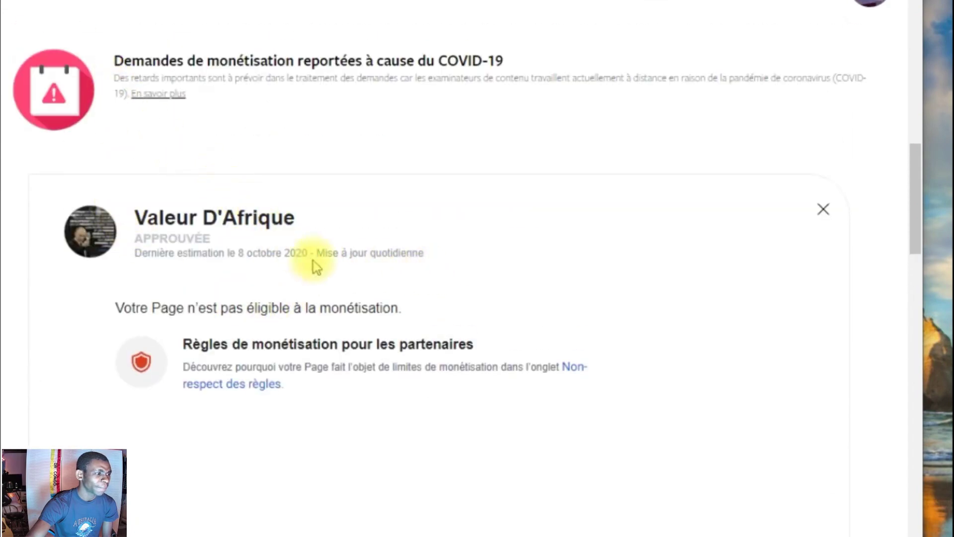
scroll(238, 207, down, 5)
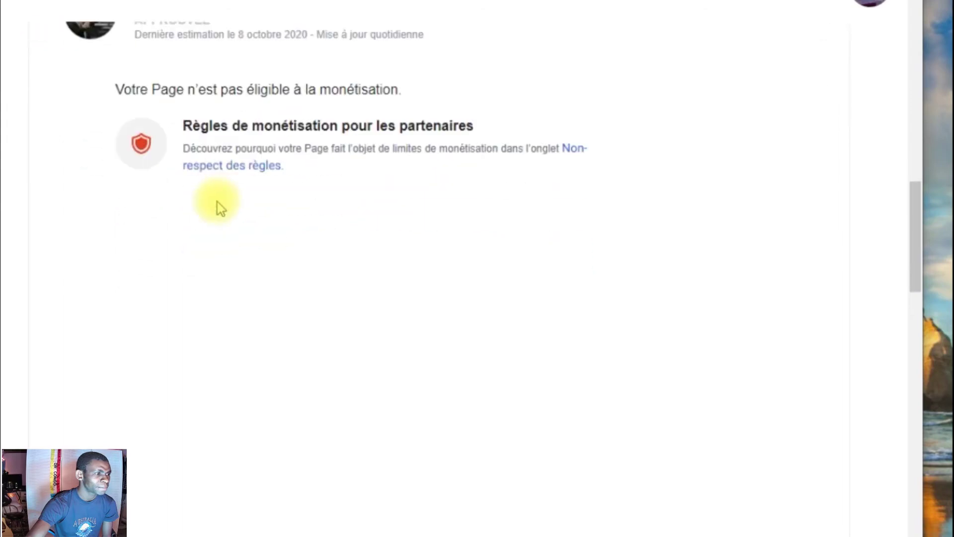
scroll(216, 203, up, 10)
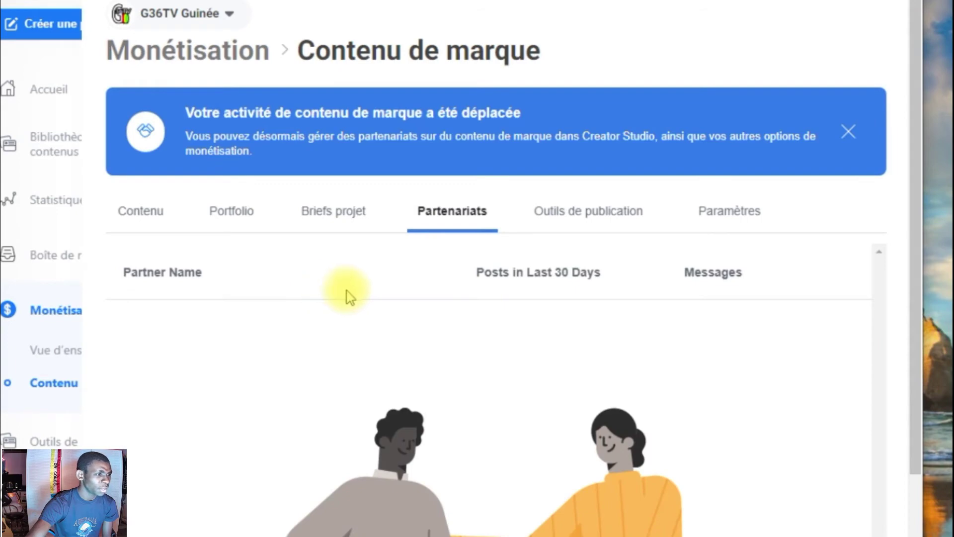
Look over the Partenariats partner list and view the Demandes d'identification under Outils de publication.
scroll(347, 294, down, 2)
scroll(335, 298, up, 2)
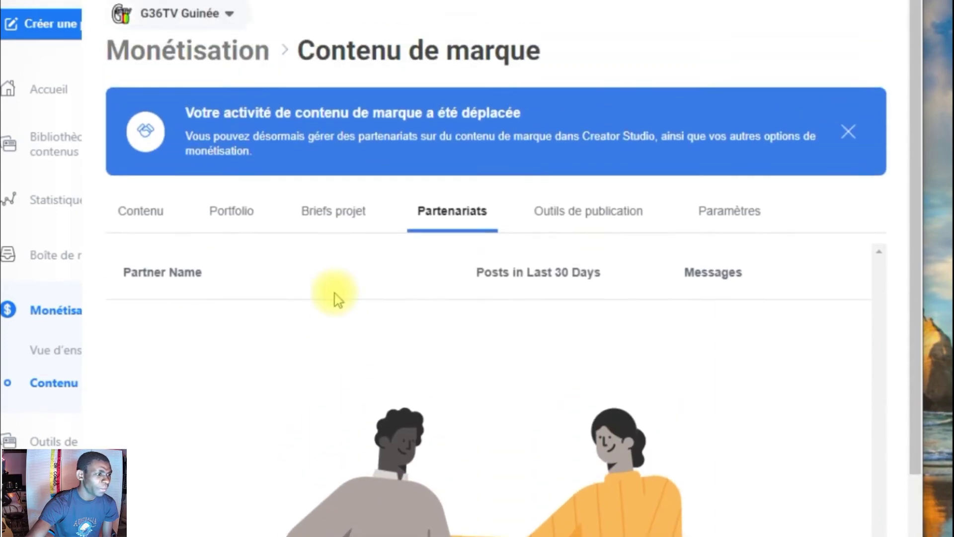
scroll(506, 287, down, 2)
scroll(453, 277, up, 2)
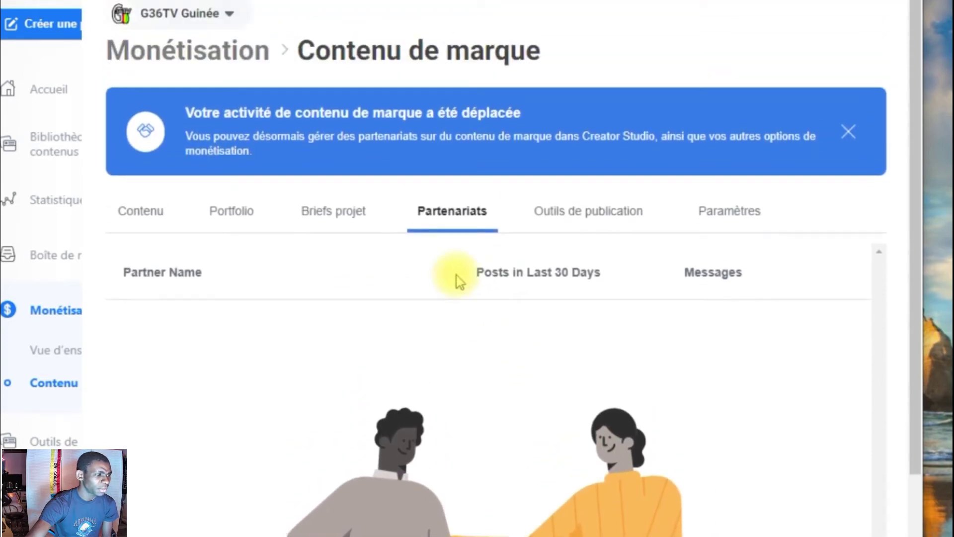
click(592, 215)
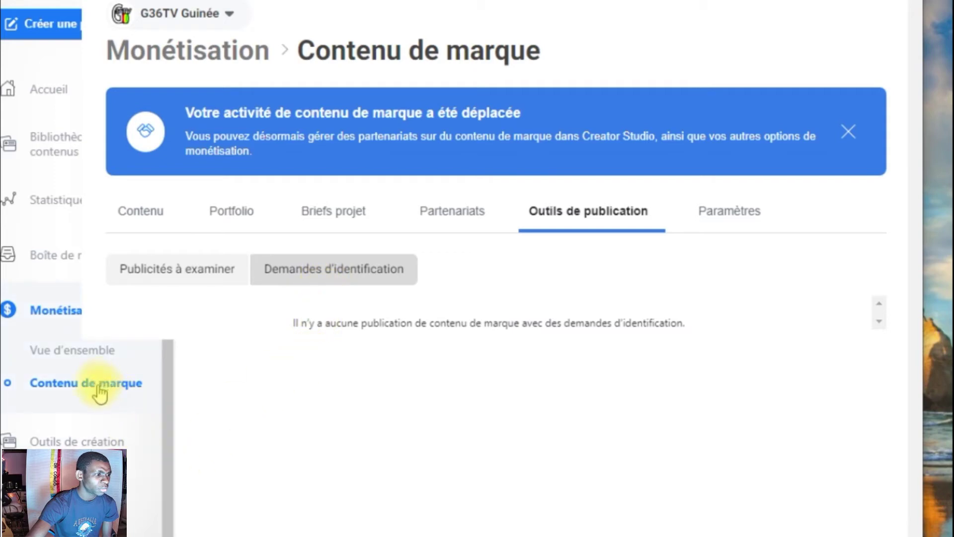
Open the monetisation Vue d'ensemble for G36TV Guinée and review its status, brand collaboration indicators, in-stream ads and fan subscriptions.
scroll(108, 378, down, 1)
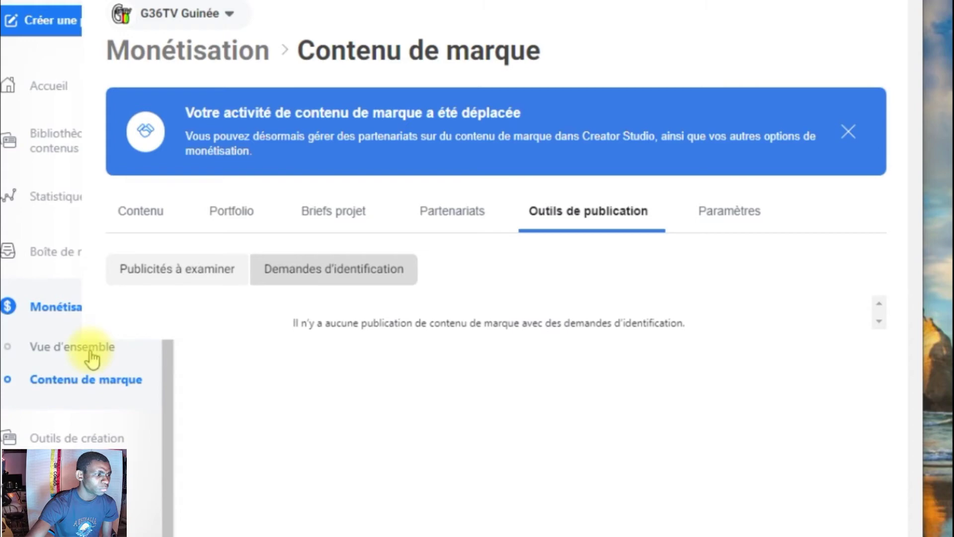
click(91, 358)
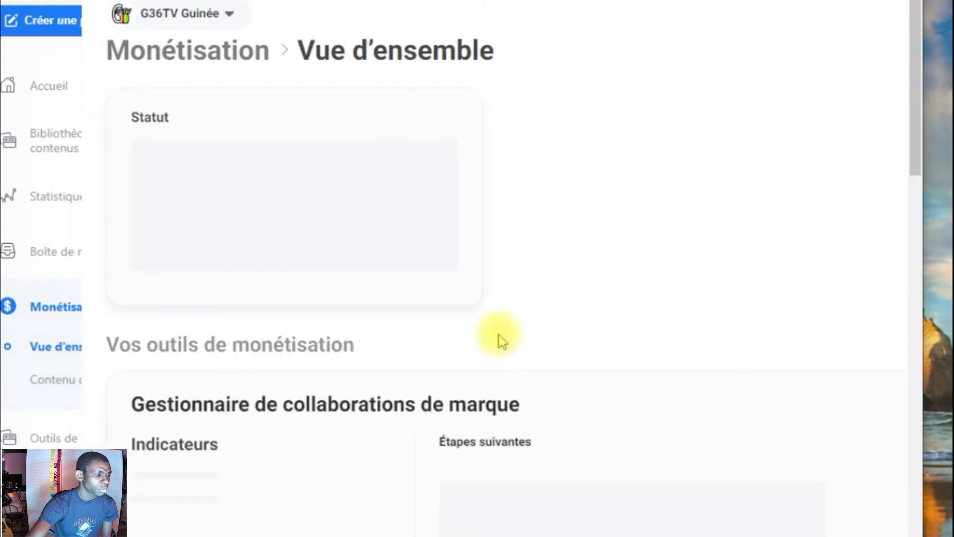
scroll(561, 321, down, 1)
scroll(560, 321, down, 15)
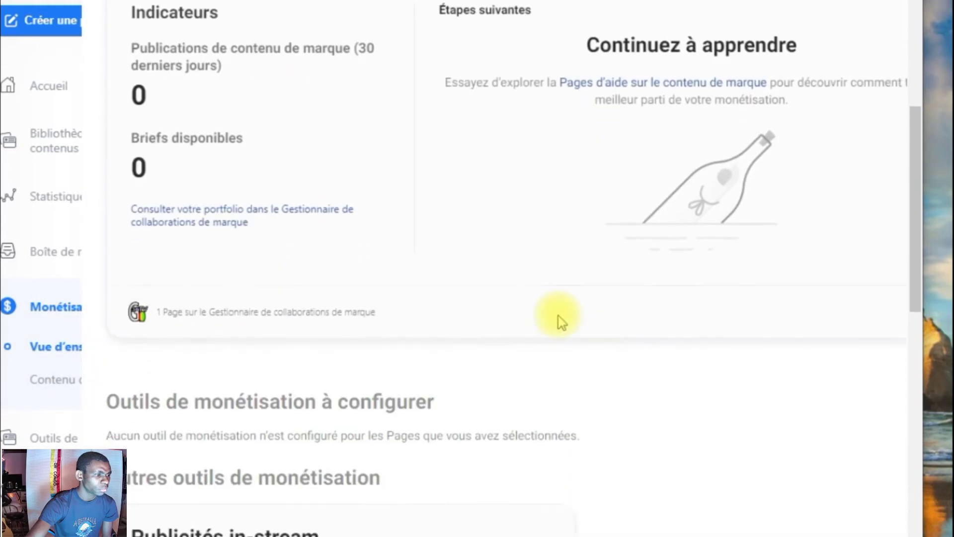
scroll(558, 318, down, 6)
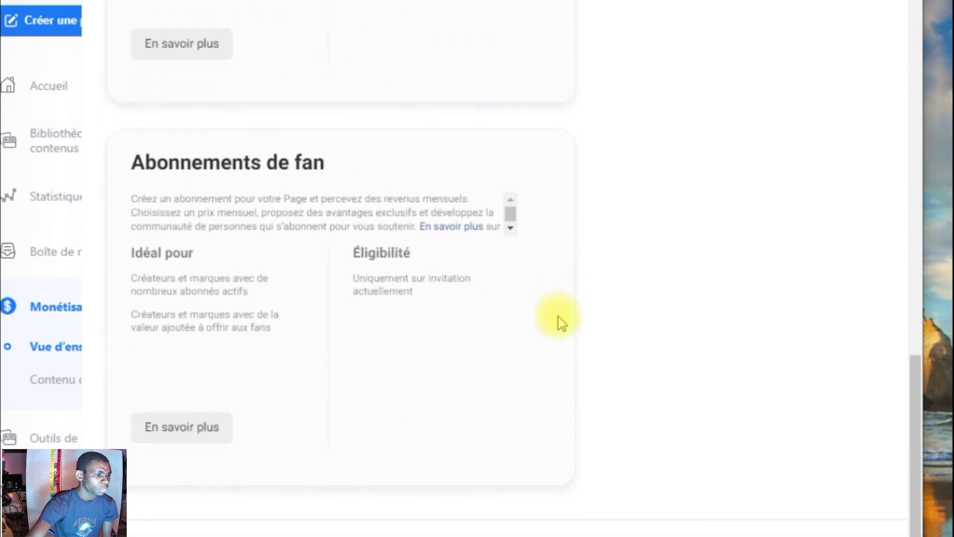
scroll(560, 322, up, 9)
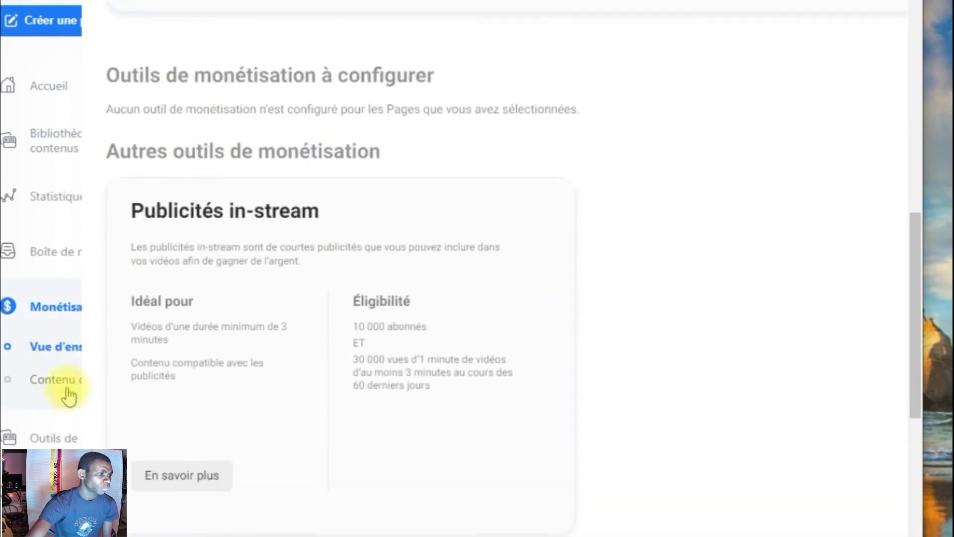
scroll(162, 98, up, 7)
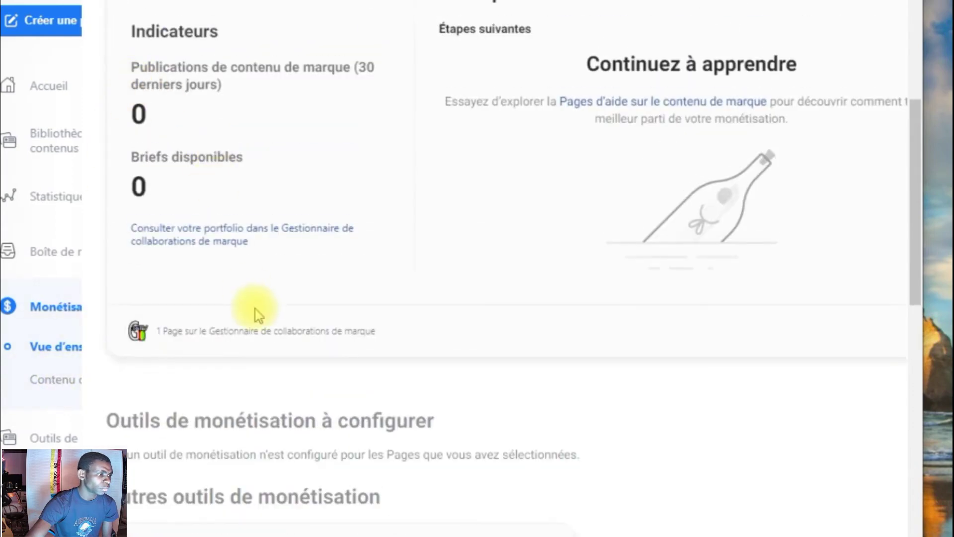
scroll(262, 226, up, 8)
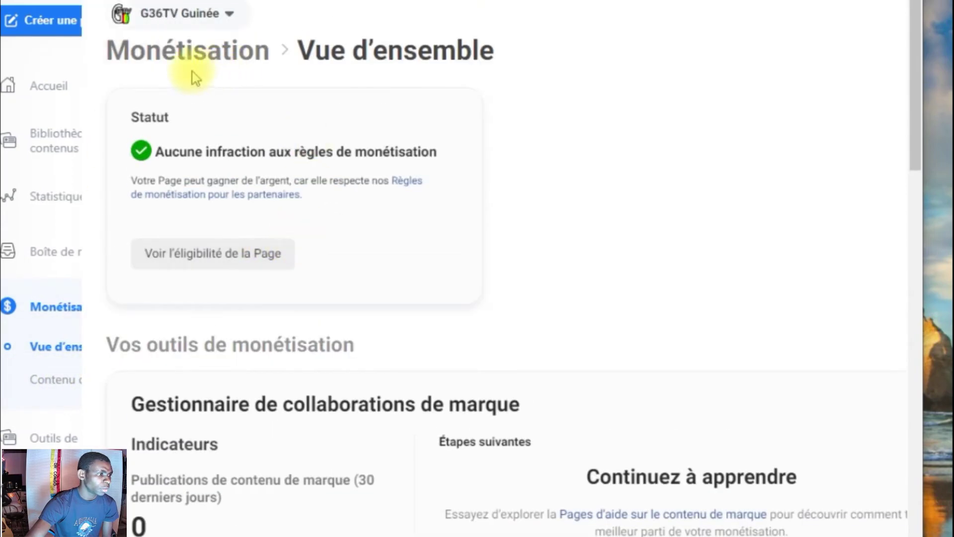
Add the administrator's Ministry Page to the viewed Pages alongside G36TV Guinée and review their combined monetisation overview.
click(229, 14)
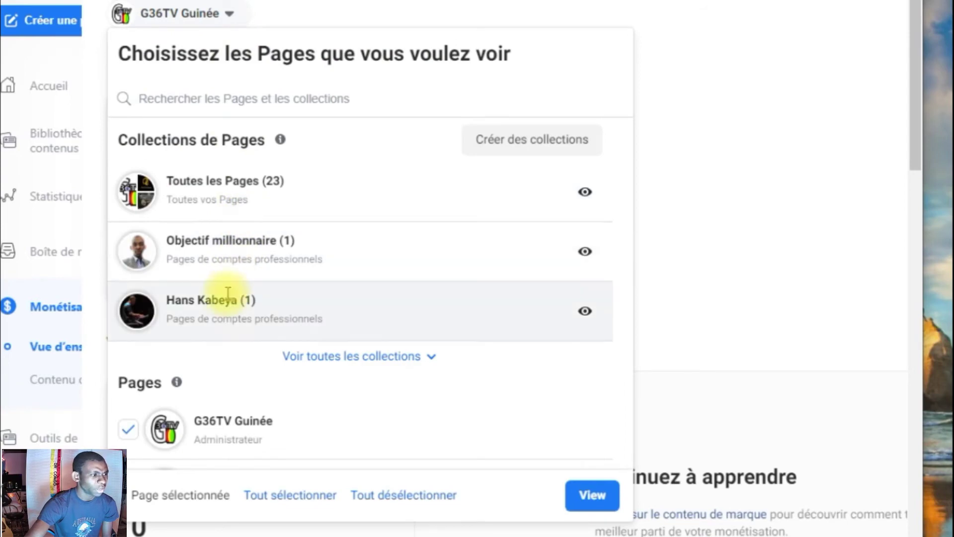
scroll(234, 324, down, 5)
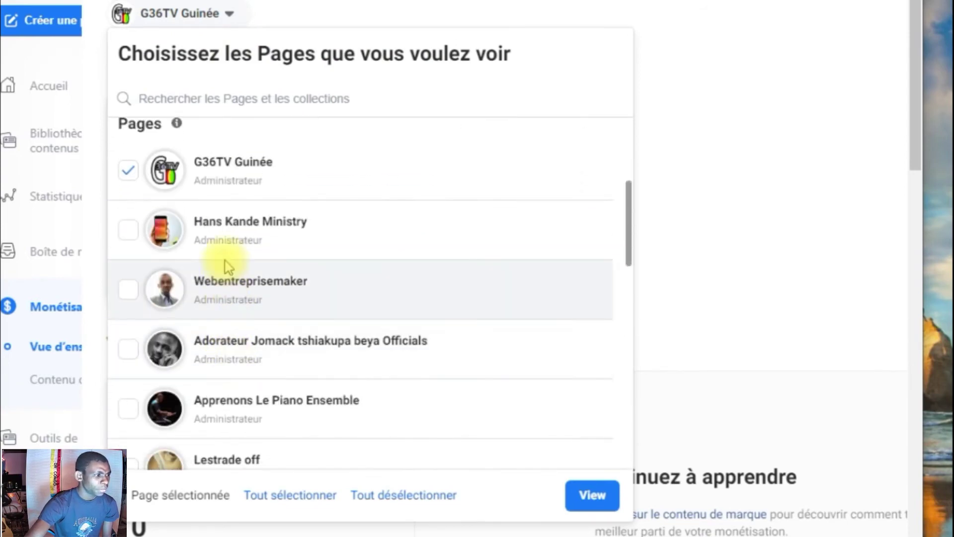
click(226, 241)
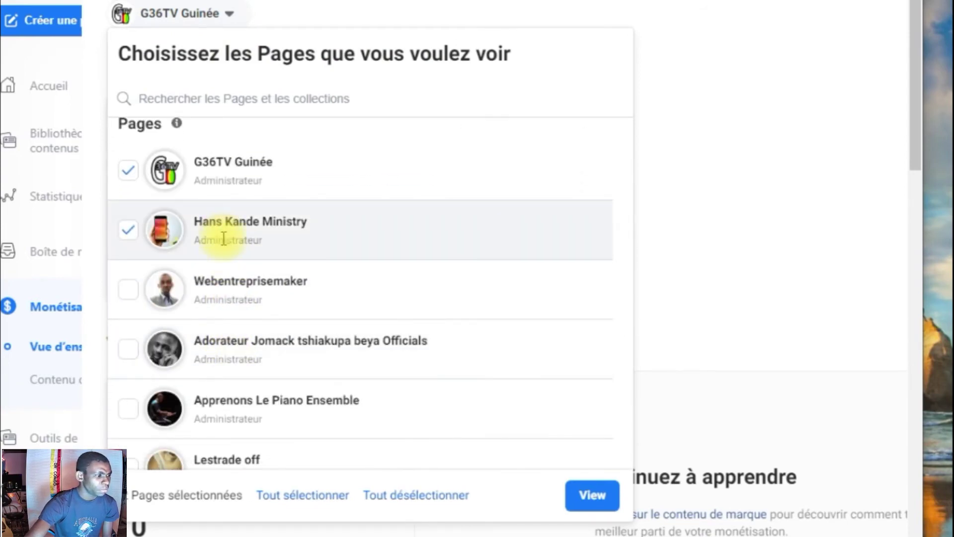
click(592, 496)
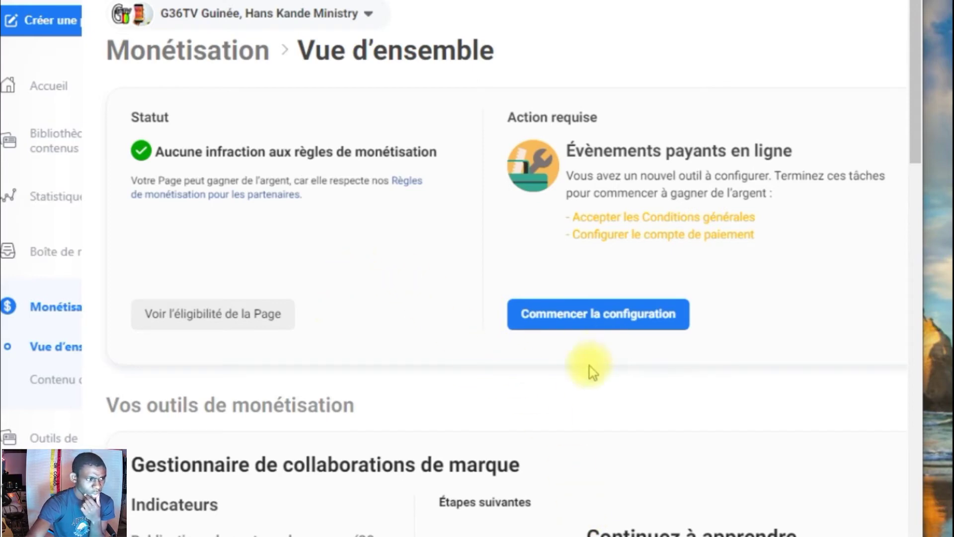
scroll(552, 314, down, 8)
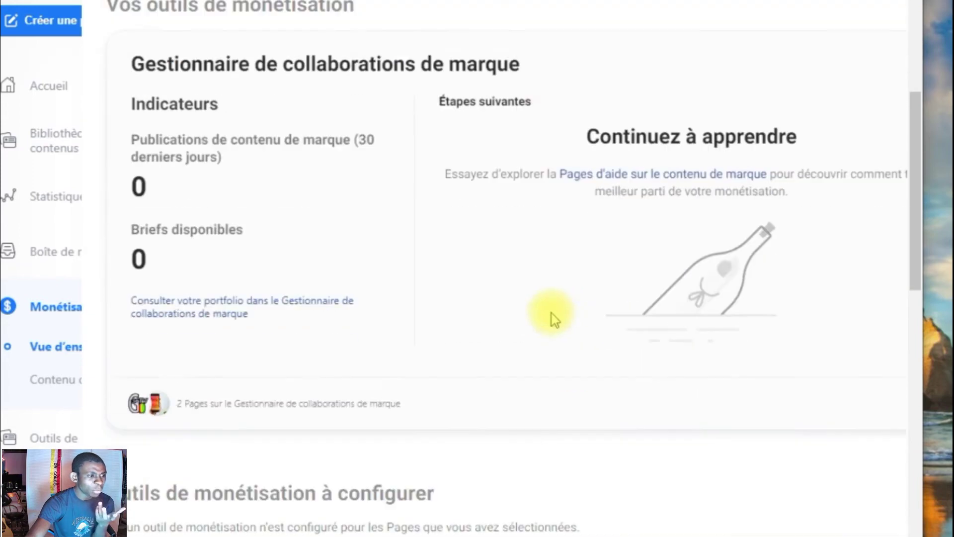
scroll(553, 312, down, 5)
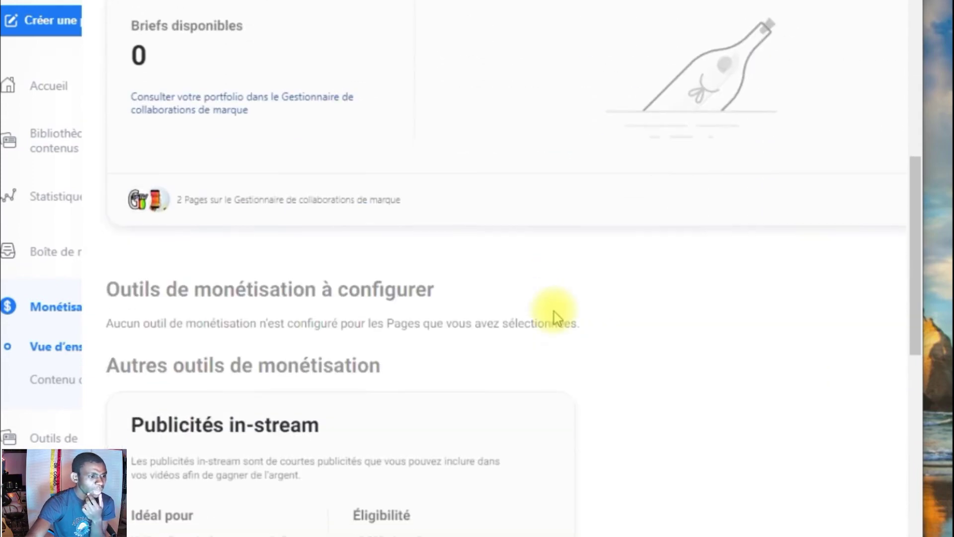
scroll(553, 312, down, 11)
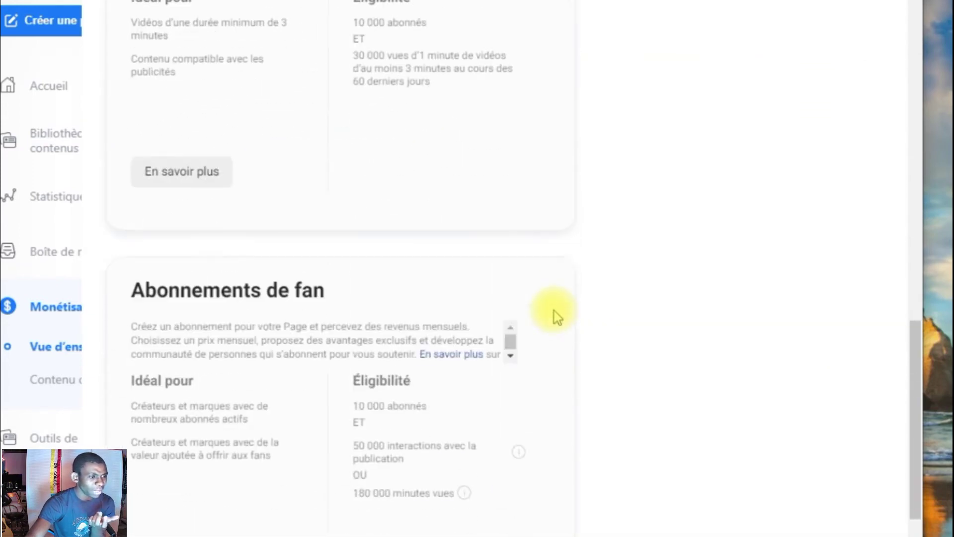
Open the Page eligibility list from the monetisation overview and view the details of the administrator's Ministry Page under Approuvée.
scroll(554, 317, up, 18)
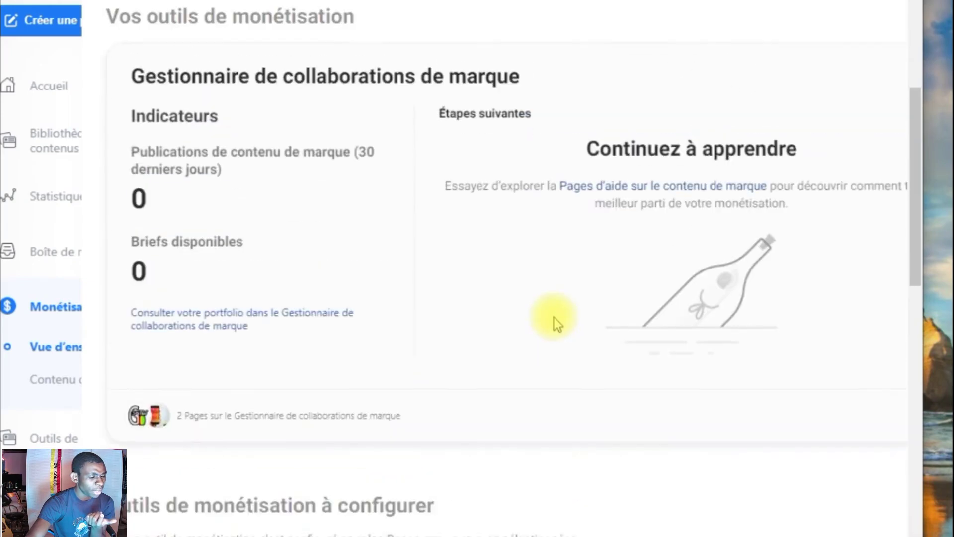
scroll(548, 293, up, 3)
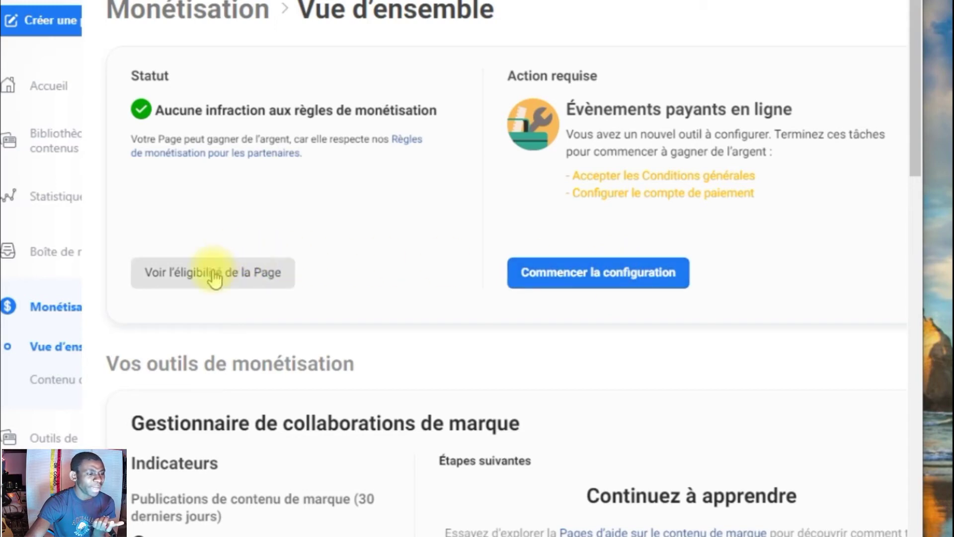
click(622, 274)
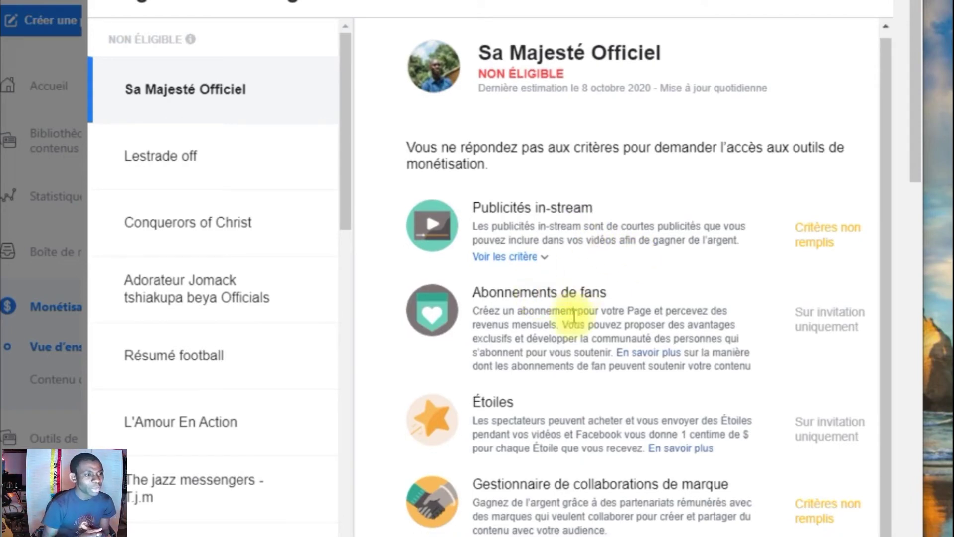
scroll(567, 318, down, 1)
scroll(565, 316, down, 5)
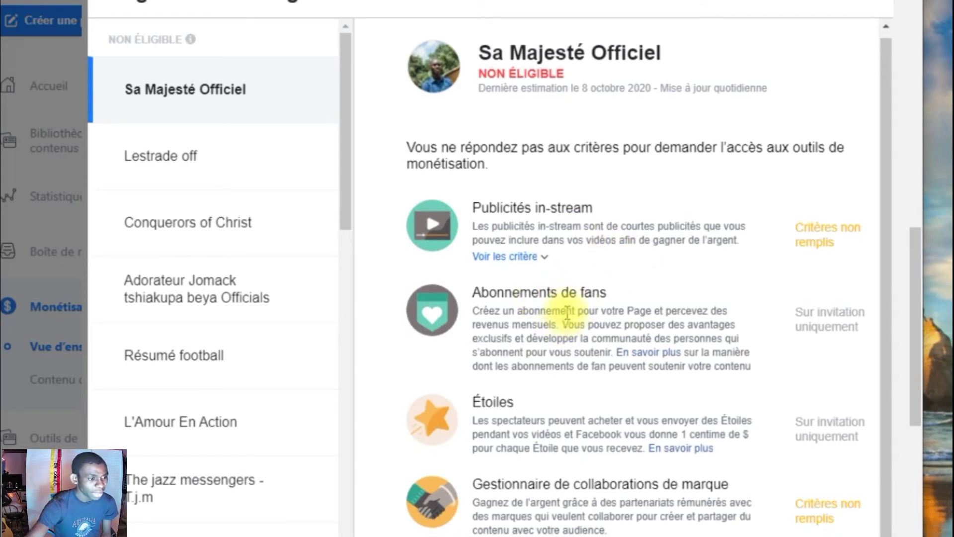
scroll(560, 315, up, 6)
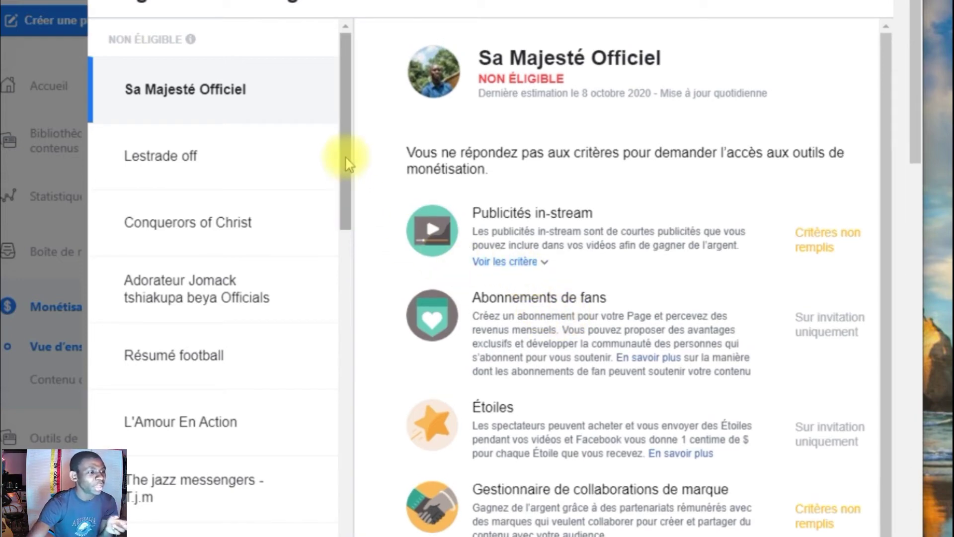
drag(344, 187, 358, 517)
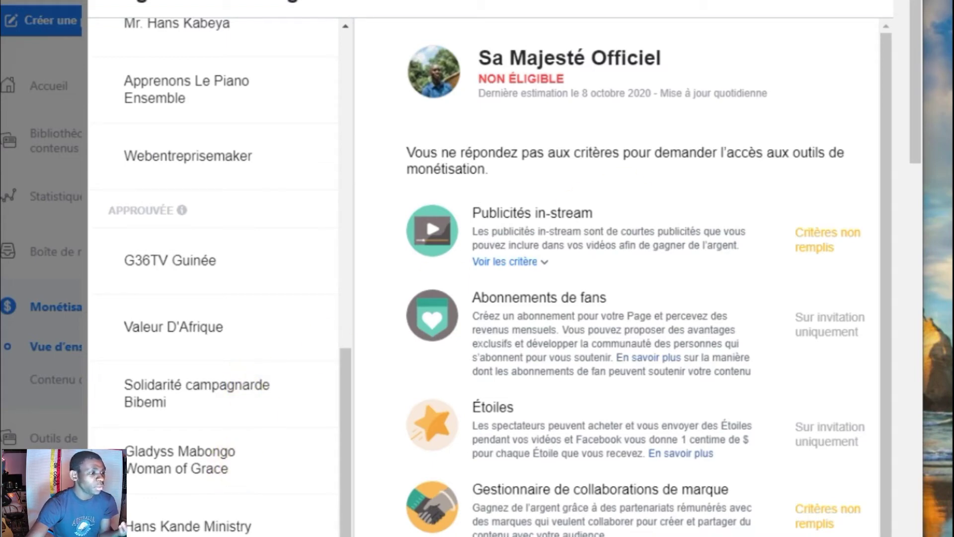
click(247, 526)
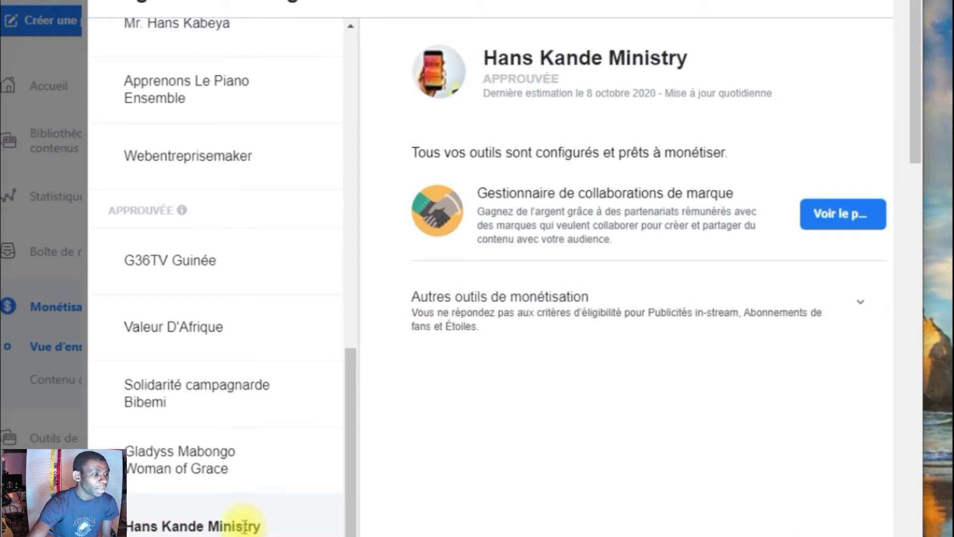
Open the Ministry Page's brand collaboration portfolio and look through its intro, past partnerships and content pricing.
click(851, 225)
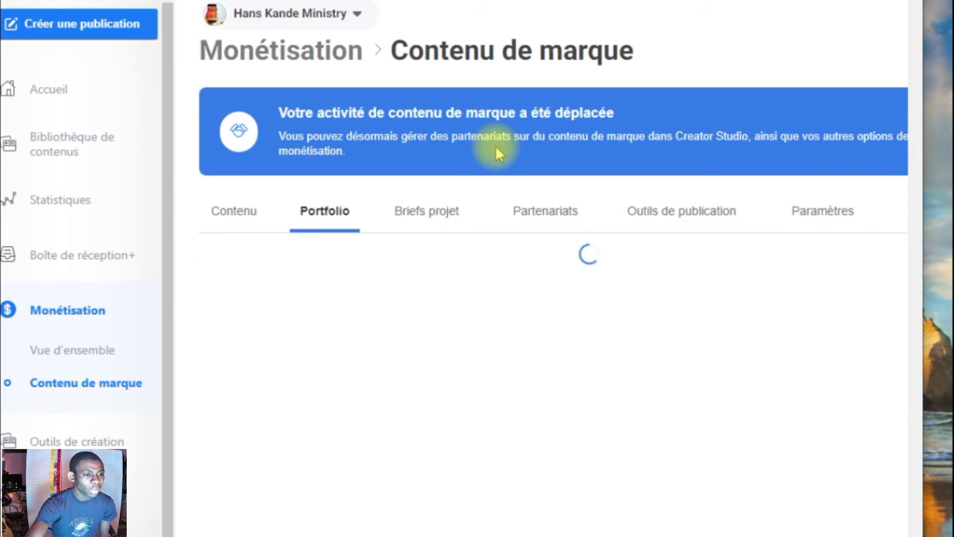
scroll(546, 218, down, 3)
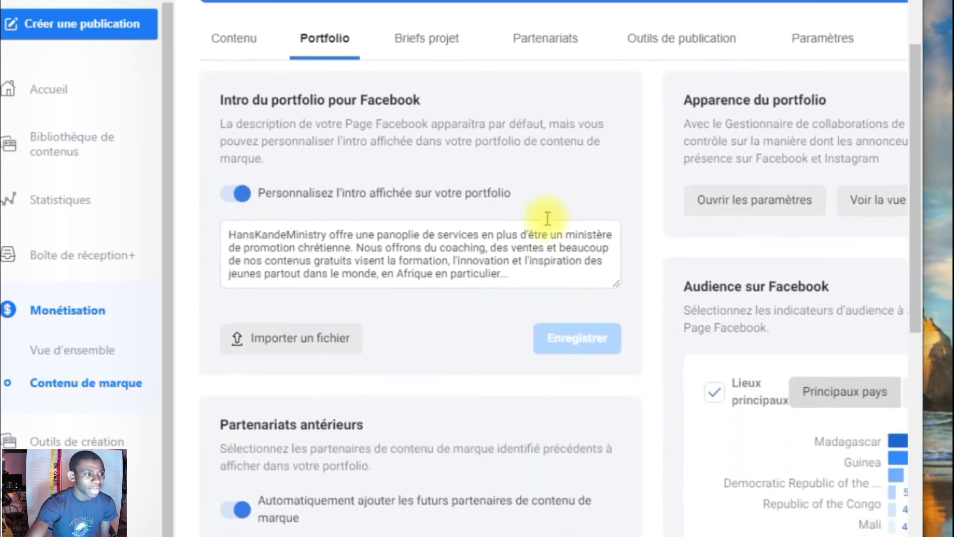
scroll(607, 240, down, 7)
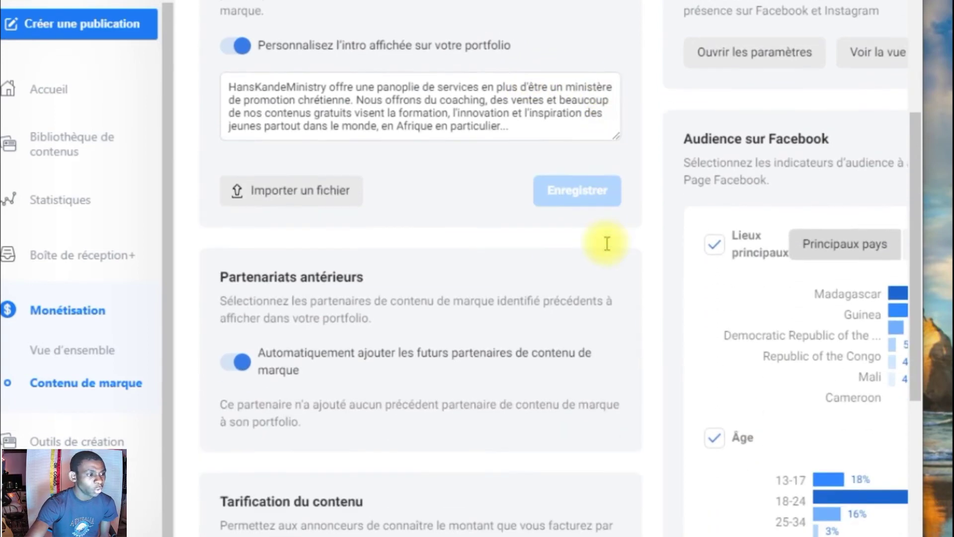
scroll(569, 248, down, 3)
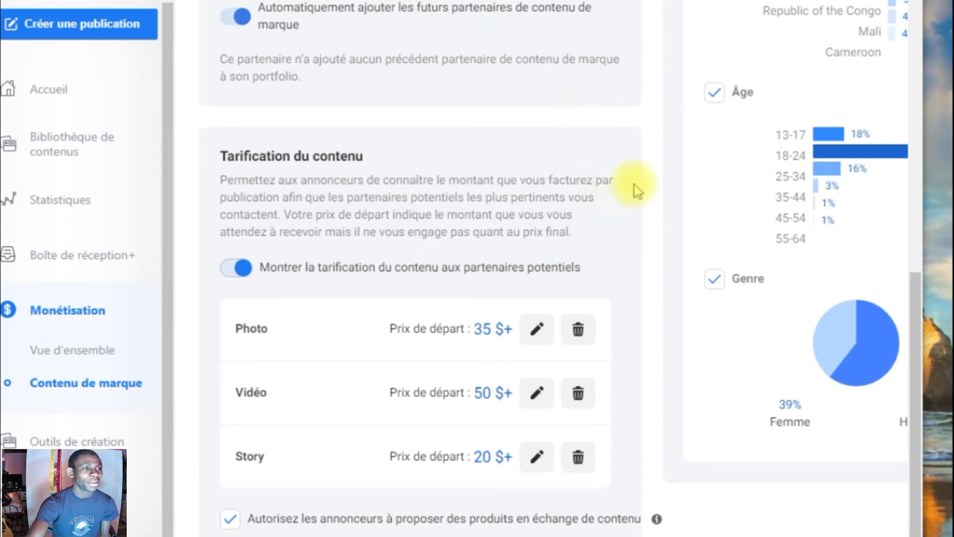
Go back over the portfolio intro, Partenariats antérieurs and the photo, video and story prices under Tarification du contenu.
scroll(650, 185, up, 8)
scroll(652, 186, down, 8)
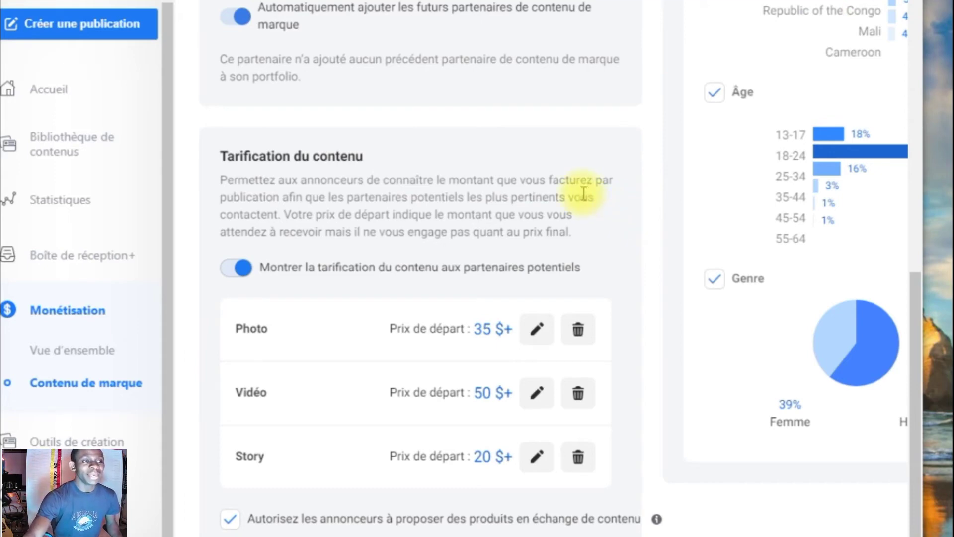
scroll(599, 167, up, 2)
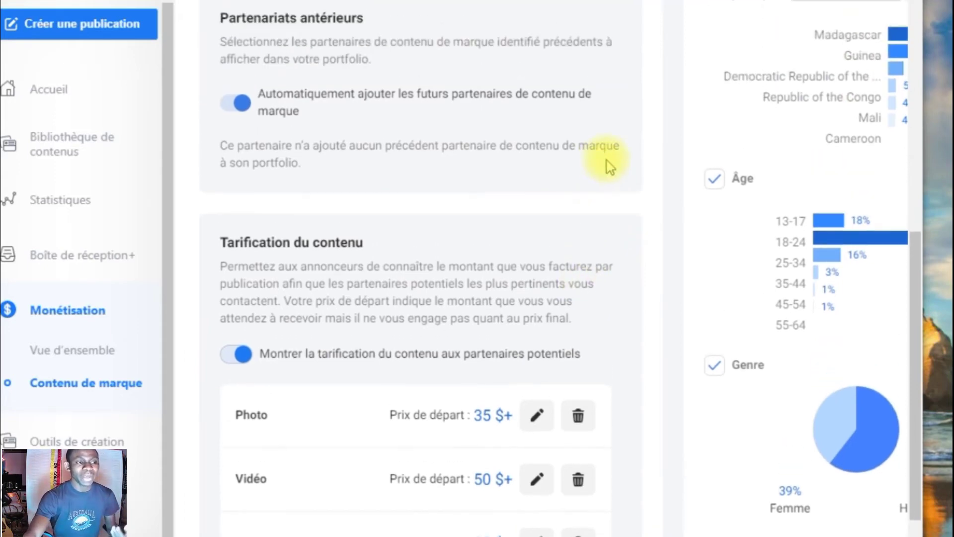
scroll(602, 168, up, 5)
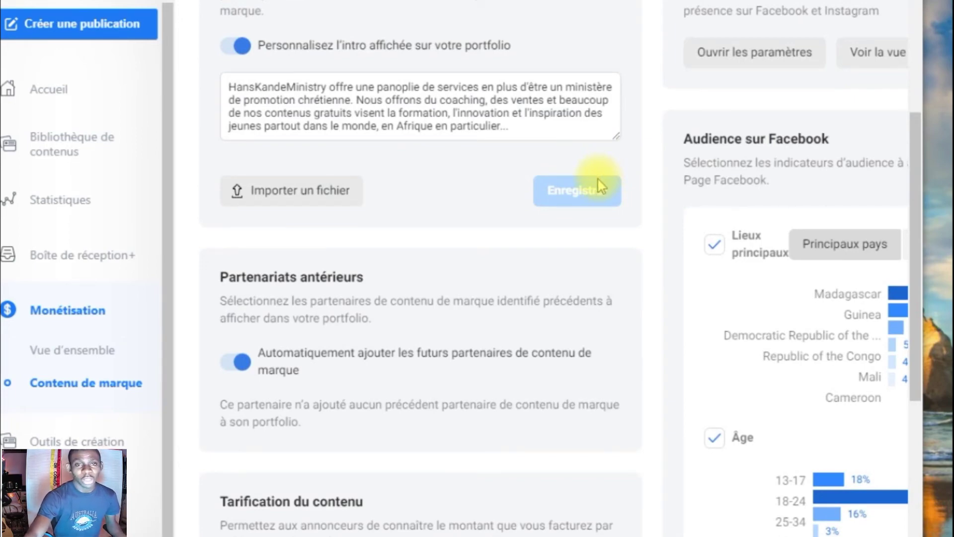
scroll(556, 181, down, 7)
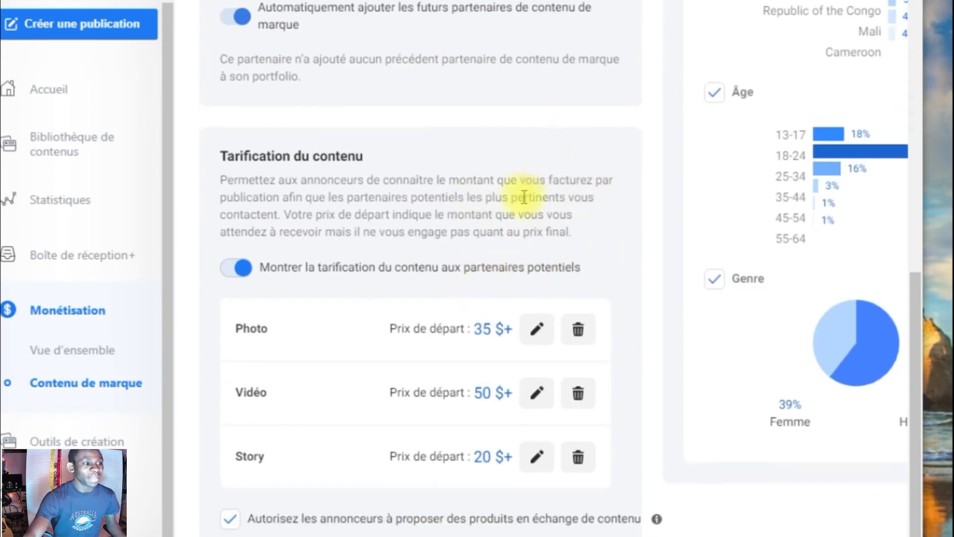
scroll(517, 219, up, 12)
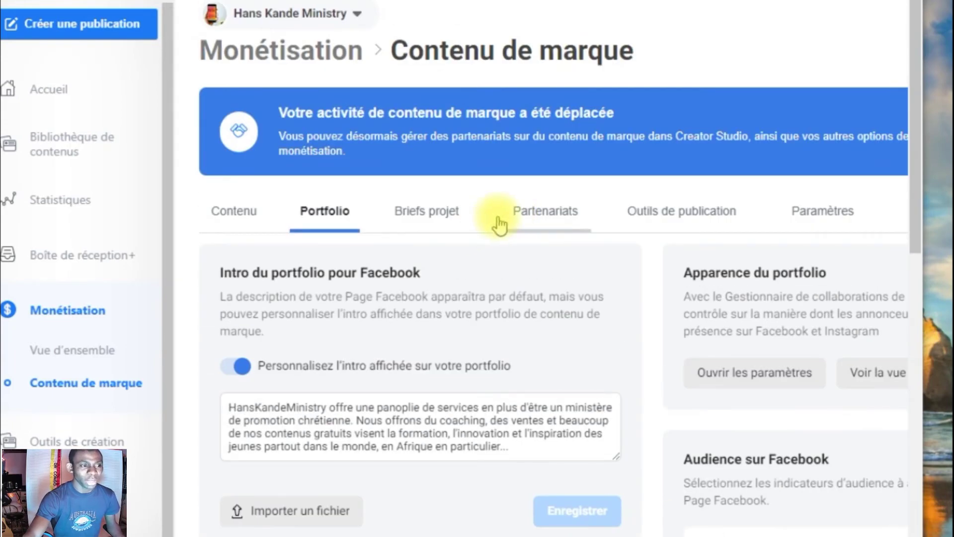
scroll(503, 224, down, 5)
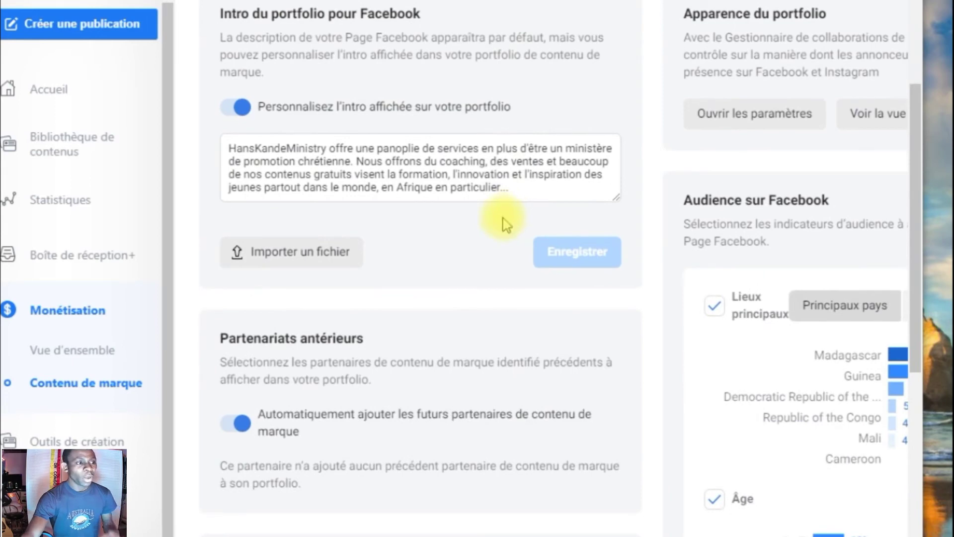
scroll(507, 223, down, 8)
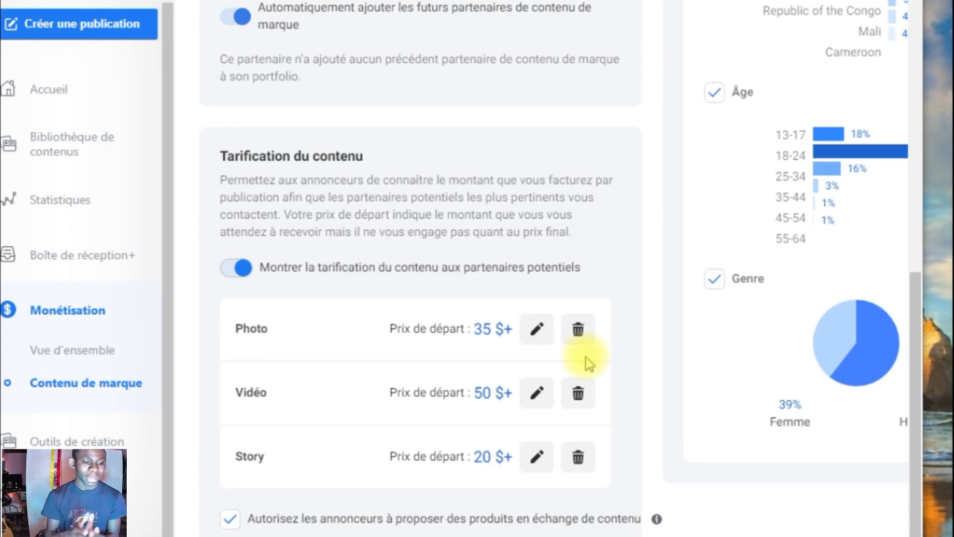
Open the advertiser's view of the portfolio and skim its profile, starting prices and Facebook audience.
scroll(790, 248, up, 10)
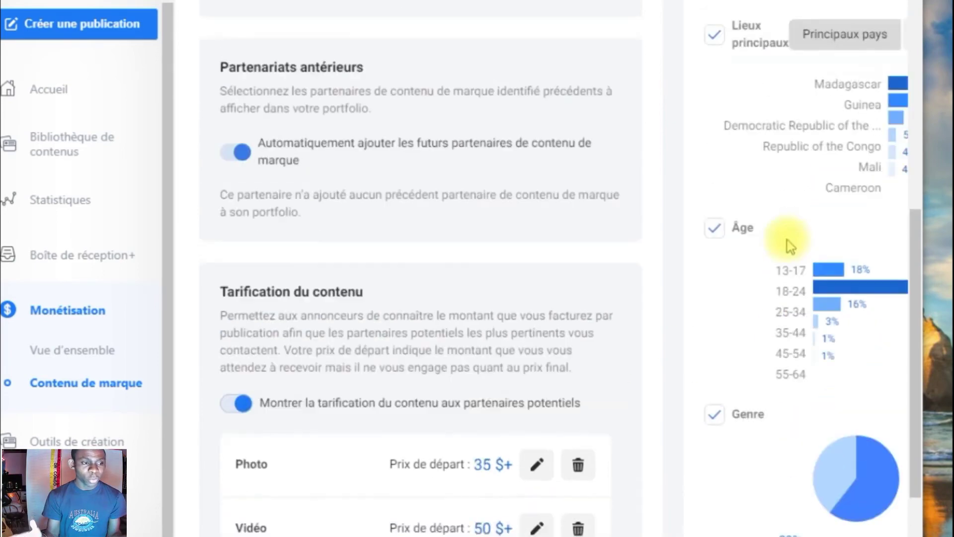
scroll(819, 264, down, 3)
scroll(821, 270, up, 4)
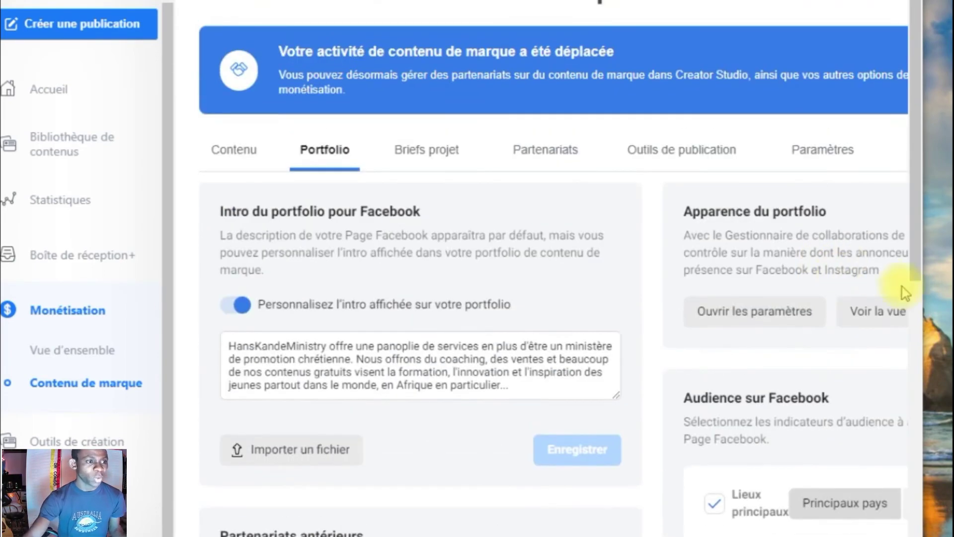
click(887, 314)
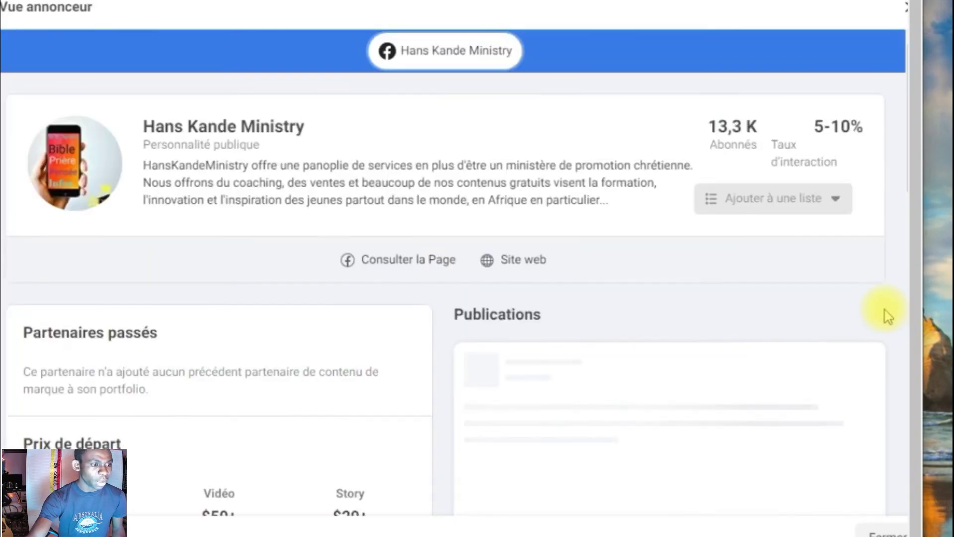
scroll(633, 247, down, 1)
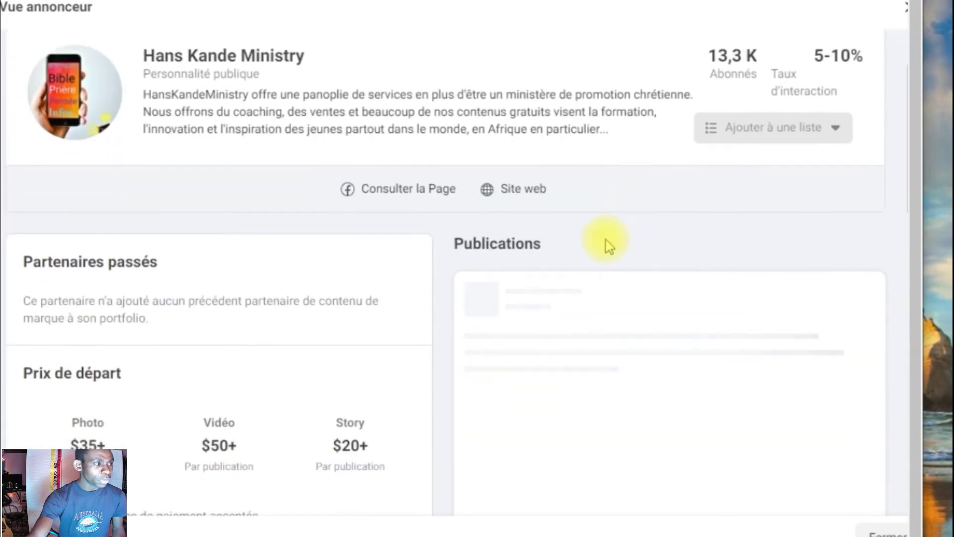
scroll(599, 232, down, 1)
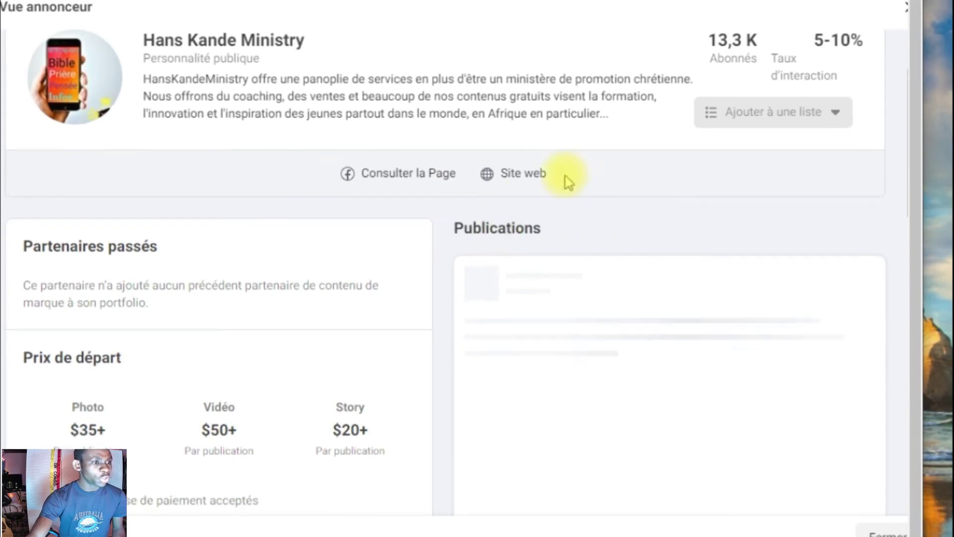
scroll(348, 309, down, 5)
scroll(368, 292, down, 4)
scroll(379, 294, up, 7)
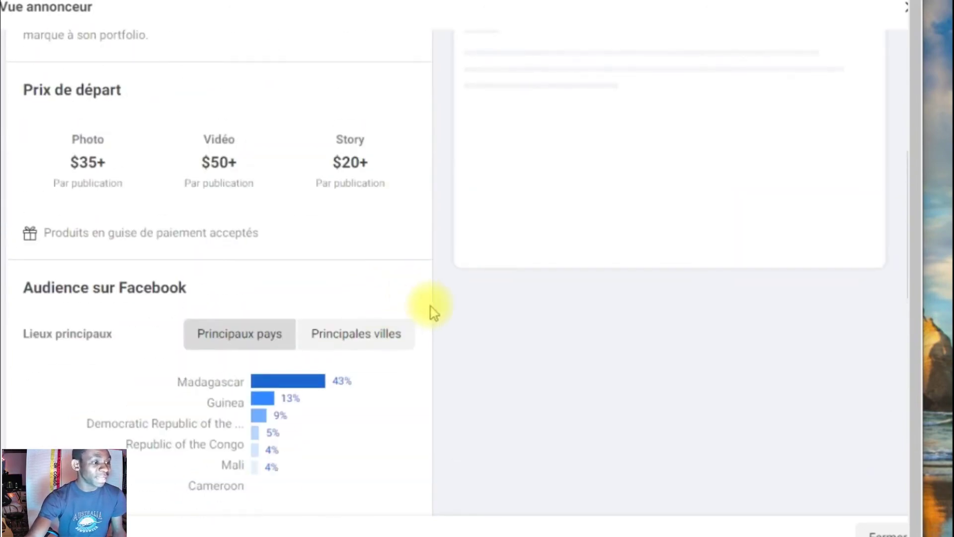
scroll(471, 283, up, 6)
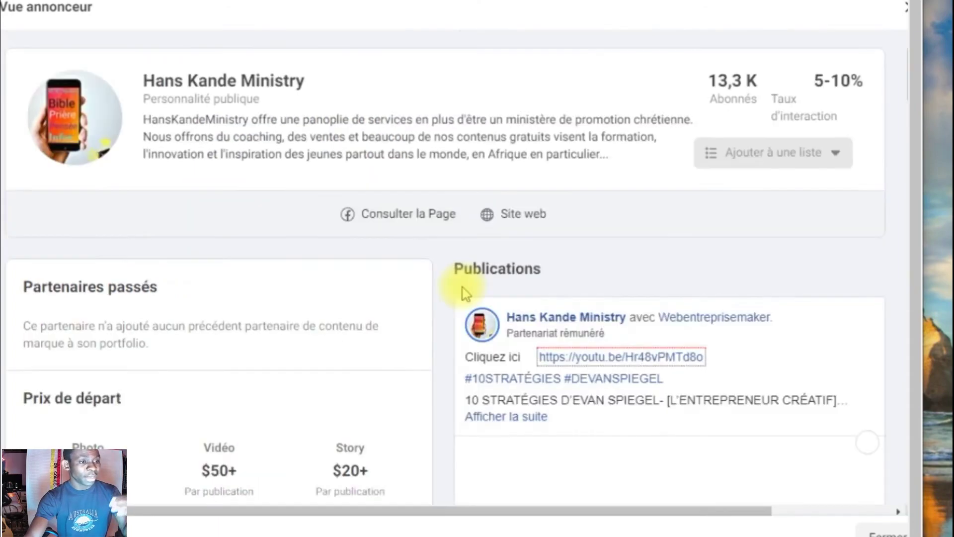
Examine the follower count, interaction rate and sponsored publication shown to advertisers in the portfolio.
scroll(464, 287, down, 2)
scroll(457, 291, up, 2)
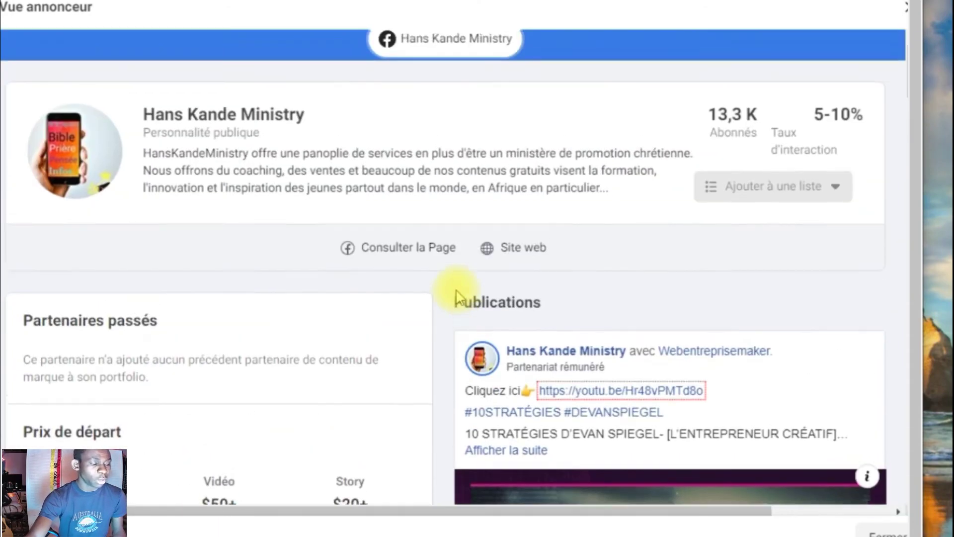
scroll(398, 194, down, 5)
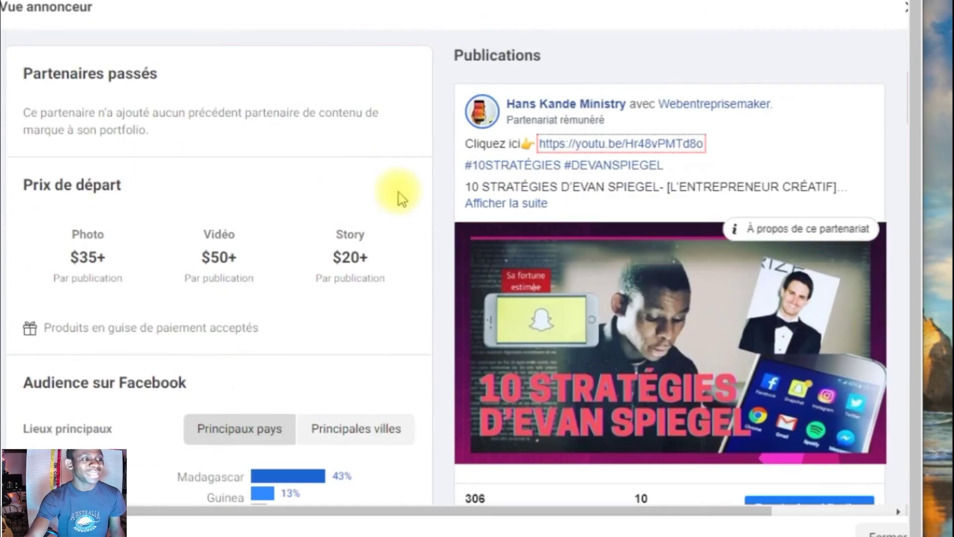
scroll(402, 197, up, 5)
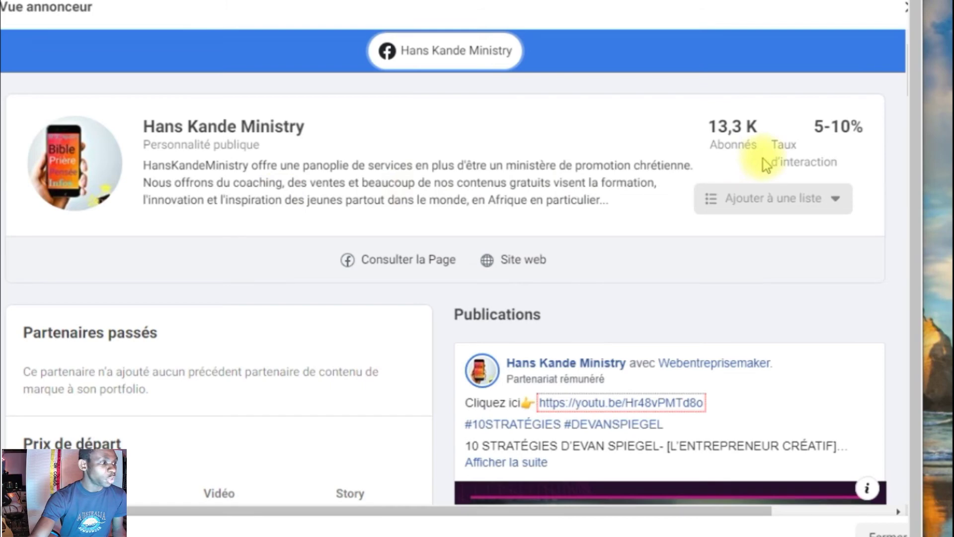
scroll(367, 213, down, 1)
scroll(368, 214, down, 2)
scroll(500, 144, up, 2)
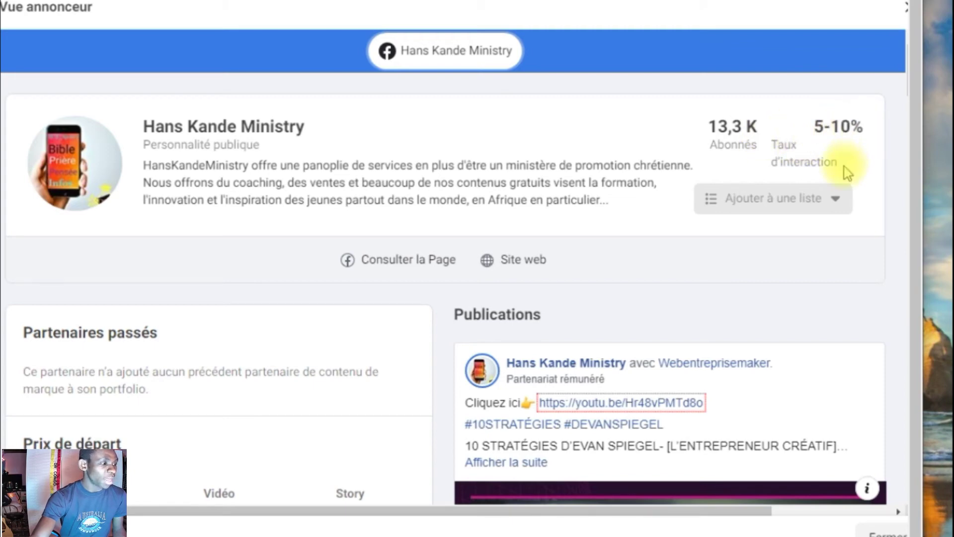
Review the Prix de départ for each content type and the Facebook audience by country and age in the advertiser view.
scroll(394, 223, down, 4)
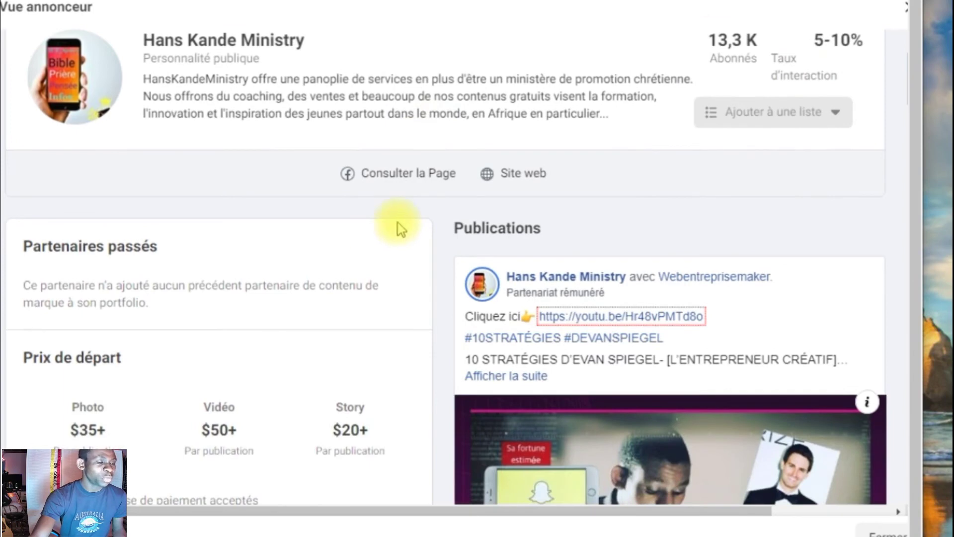
scroll(481, 246, down, 2)
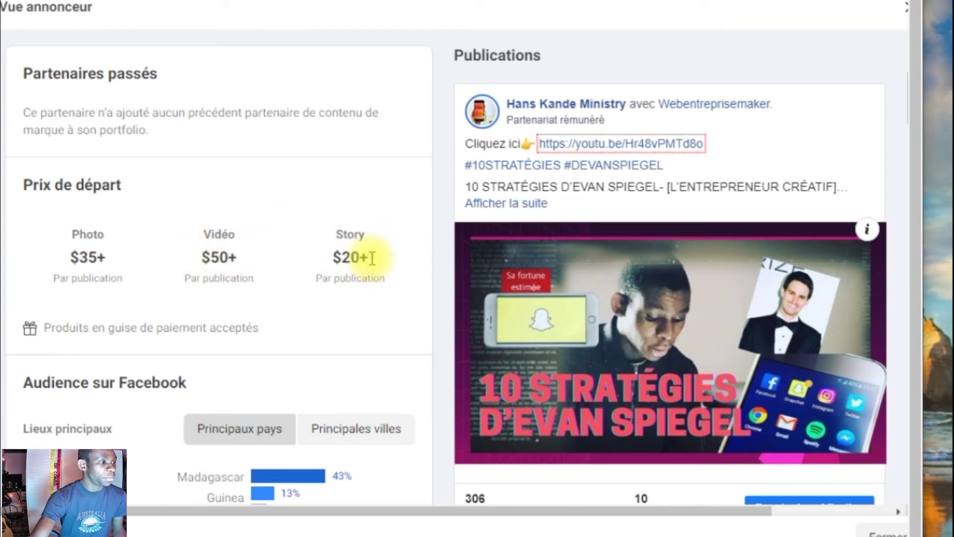
scroll(350, 258, down, 3)
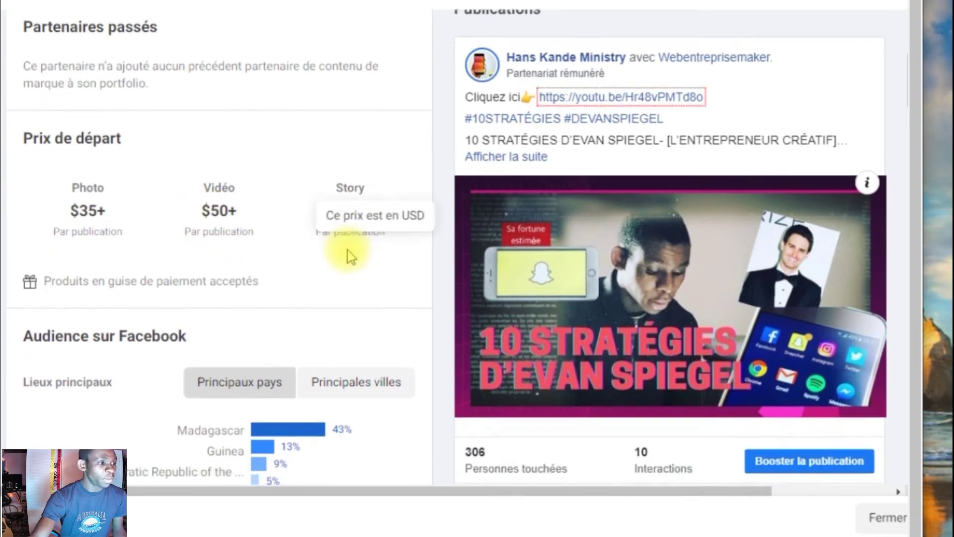
scroll(308, 246, down, 5)
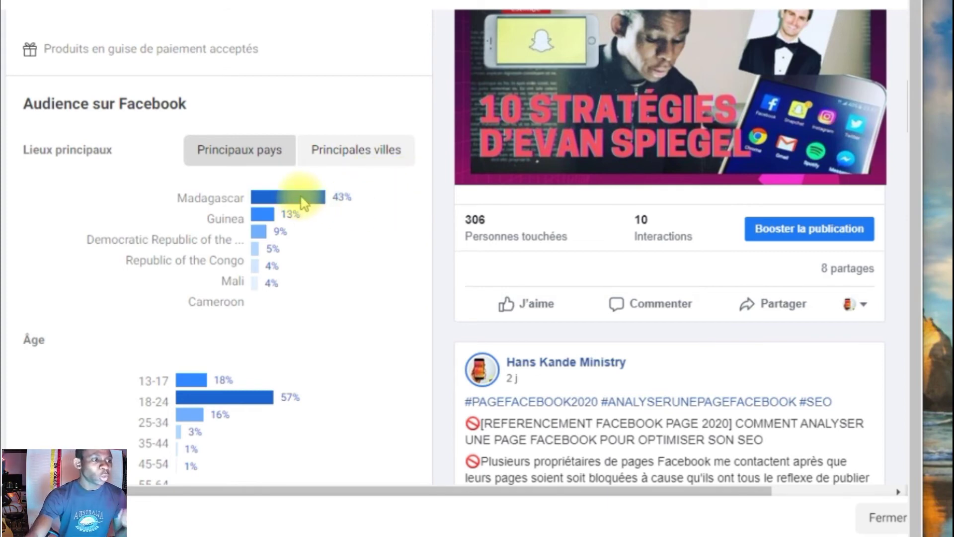
scroll(199, 149, down, 2)
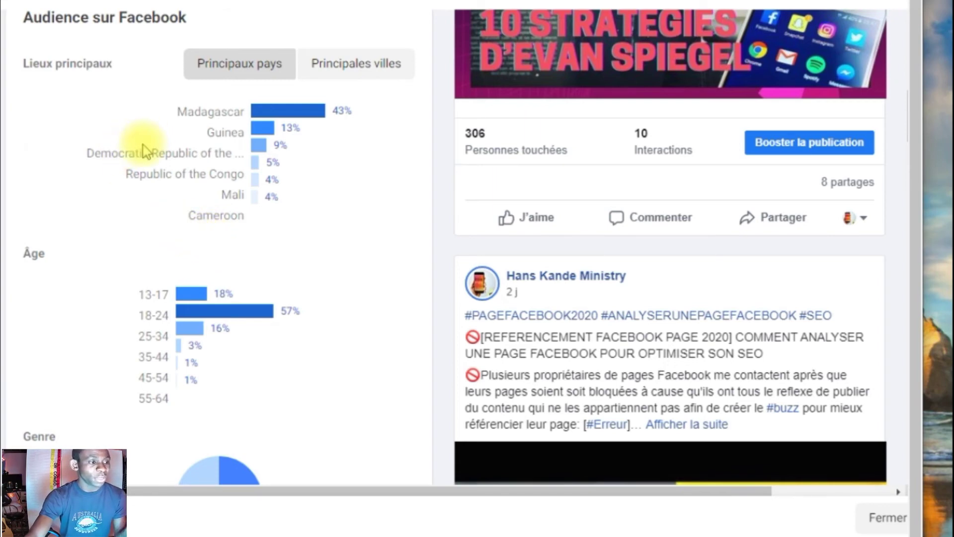
scroll(124, 107, up, 3)
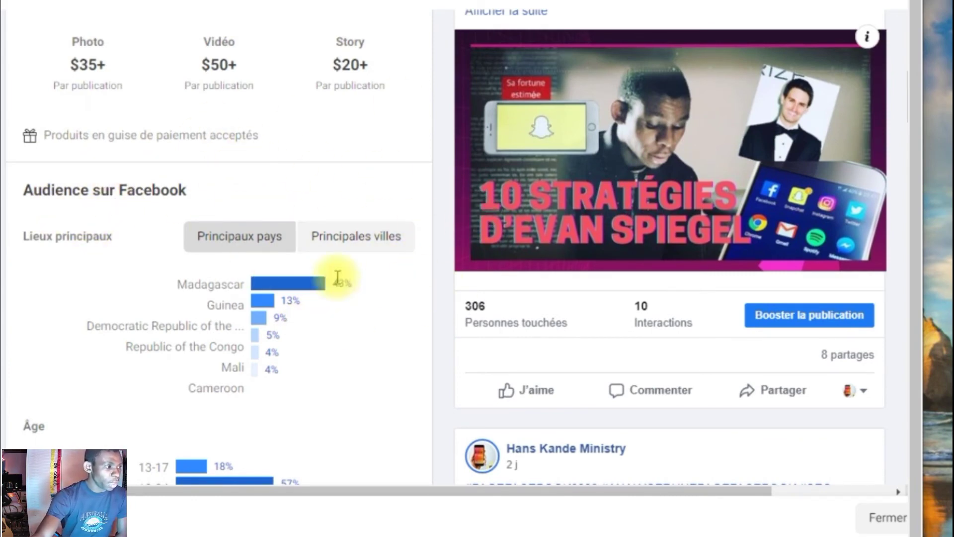
Examine the Facebook audience's breakdown by main country, age group and gender in the advertiser view.
scroll(183, 206, down, 2)
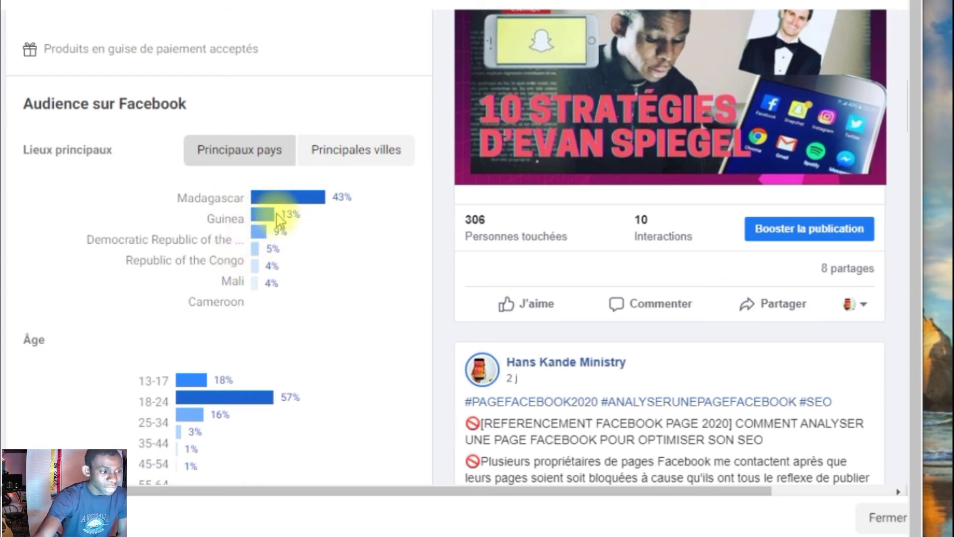
scroll(283, 215, down, 2)
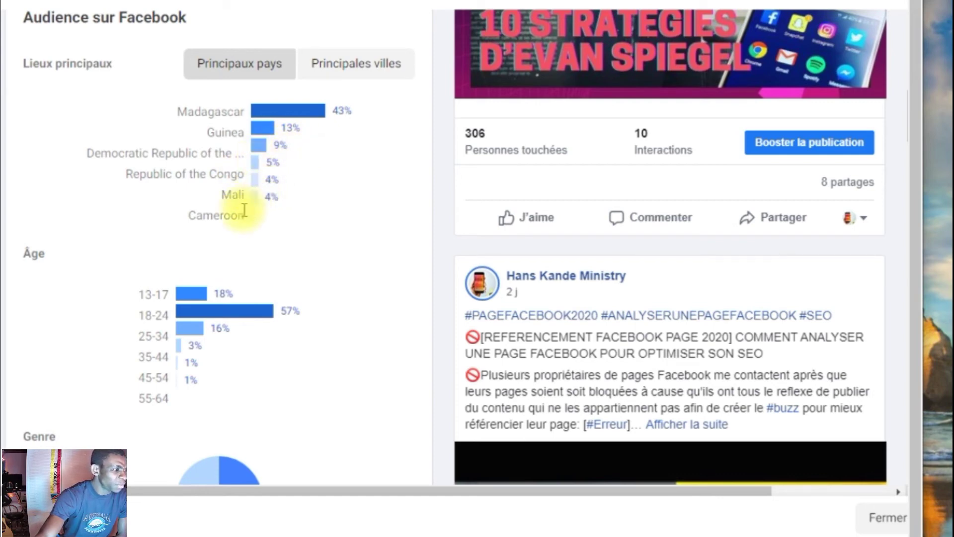
scroll(269, 188, down, 2)
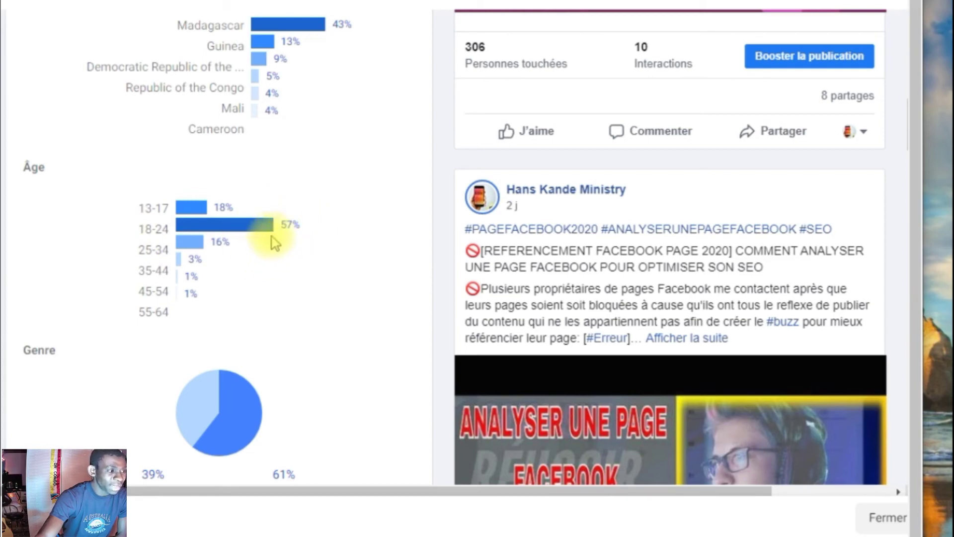
scroll(284, 230, down, 2)
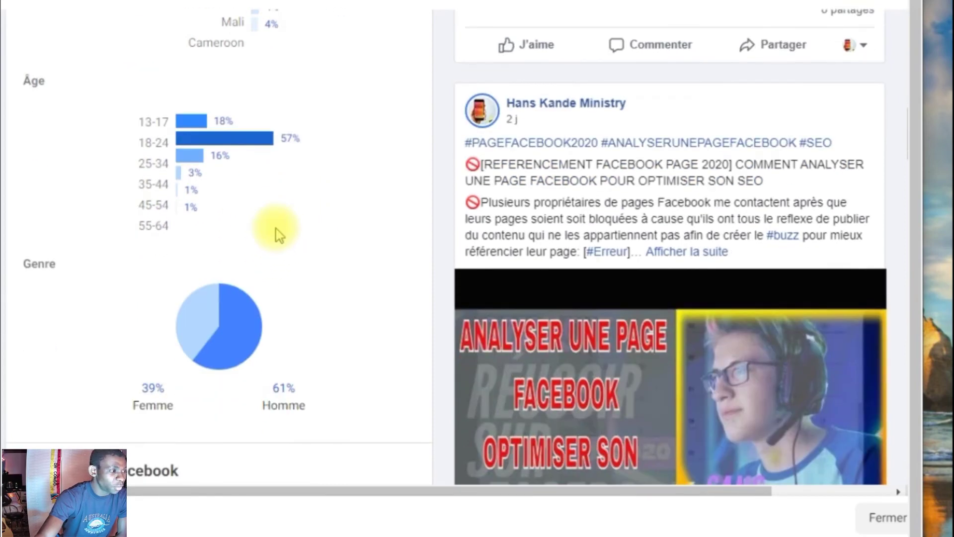
scroll(276, 230, down, 2)
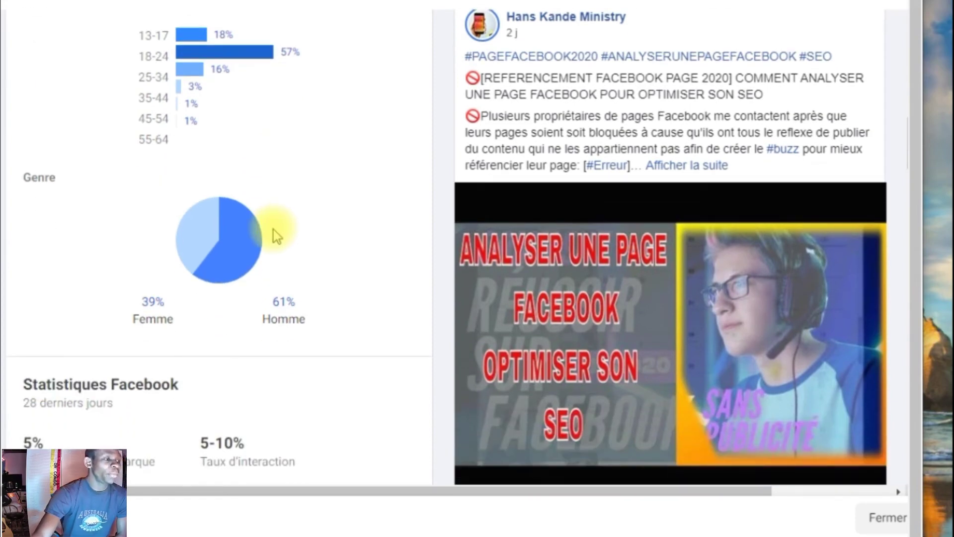
scroll(274, 229, down, 2)
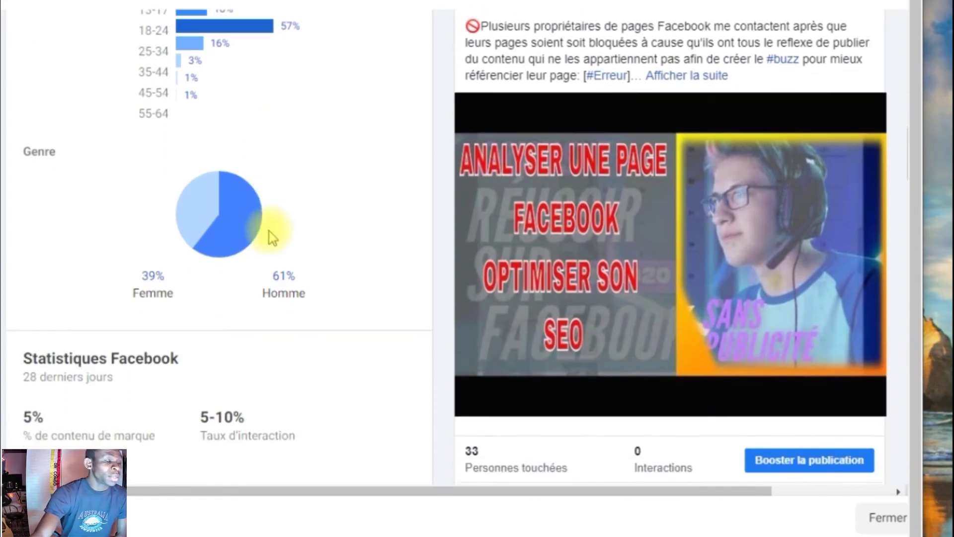
Browse the Page's publications and the 28-day Statistiques Facebook, including the explanation of how the indicators are estimated.
scroll(249, 234, down, 4)
scroll(225, 239, down, 2)
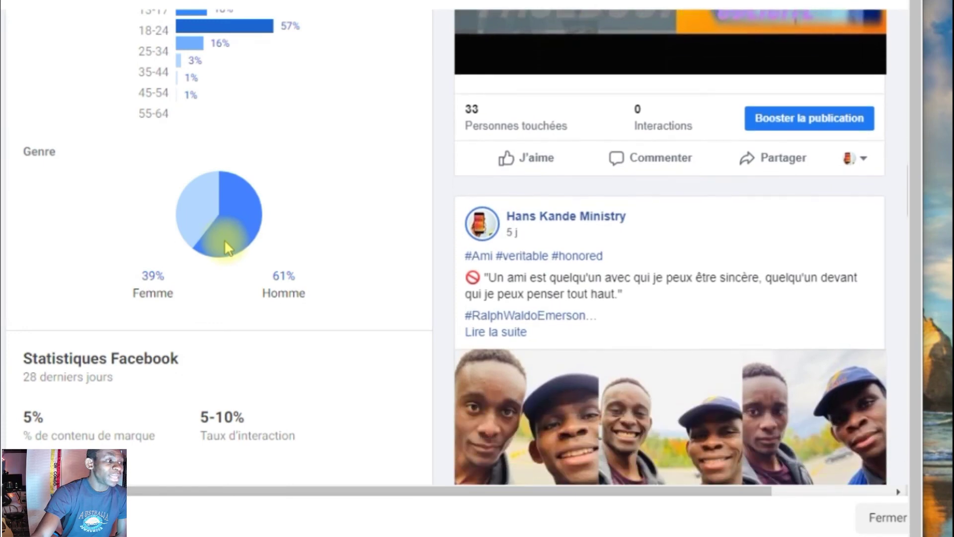
scroll(219, 241, down, 4)
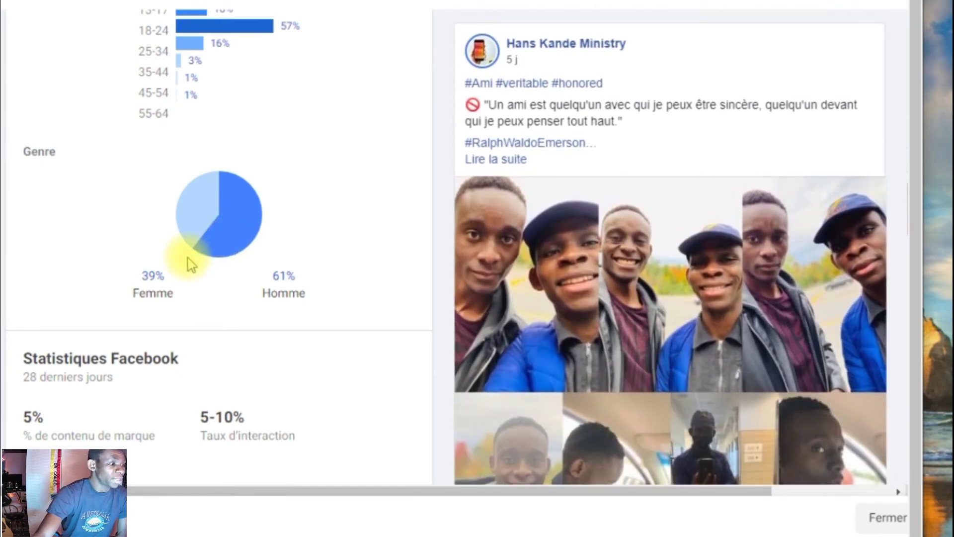
scroll(191, 265, down, 8)
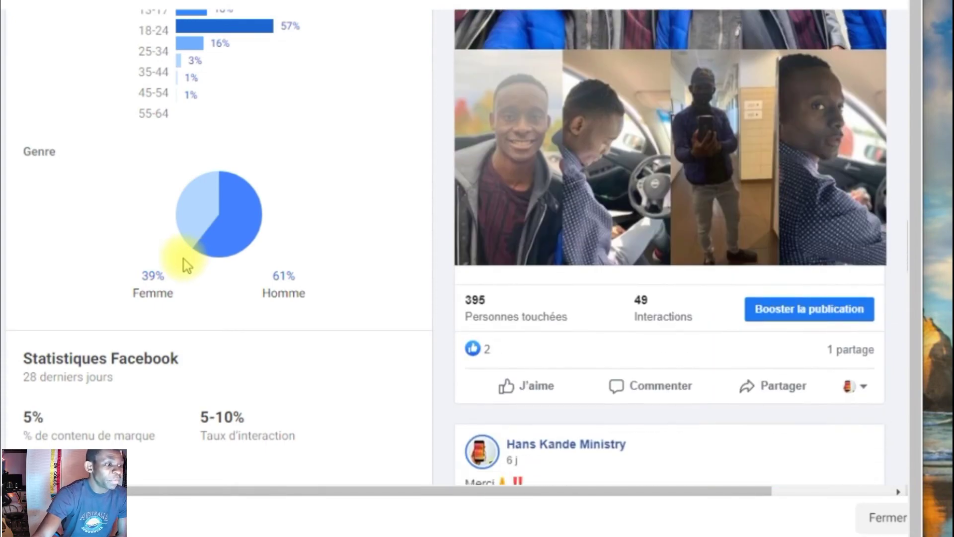
scroll(253, 265, down, 15)
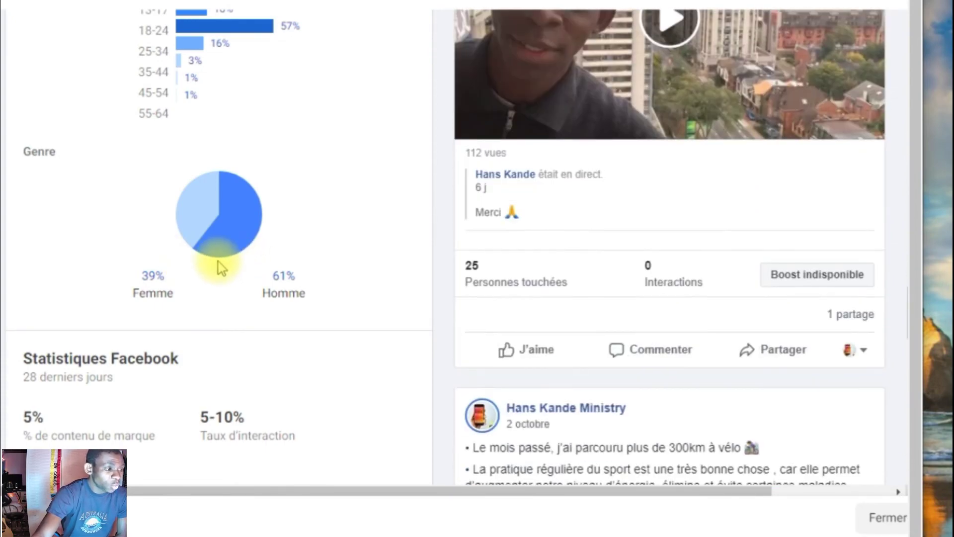
scroll(217, 261, down, 20)
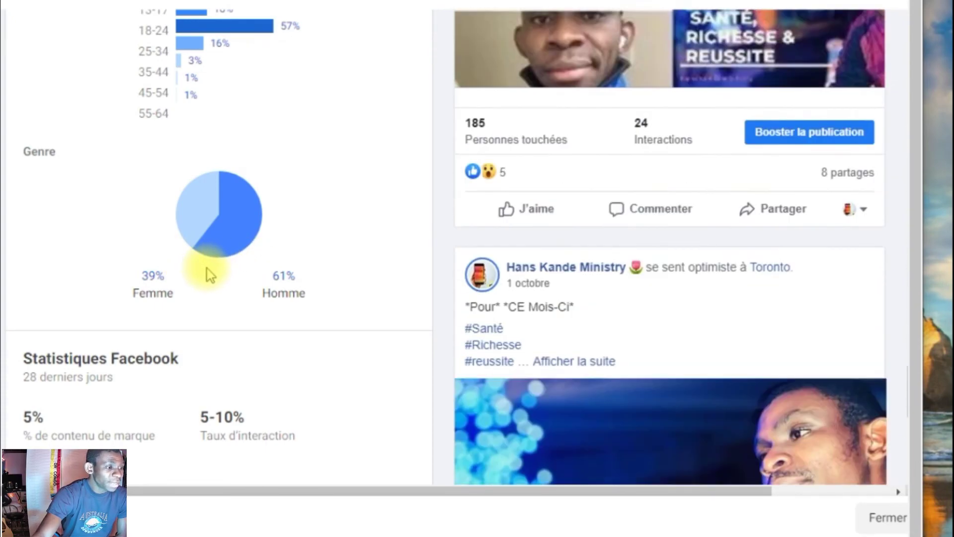
scroll(228, 277, down, 8)
scroll(208, 275, down, 3)
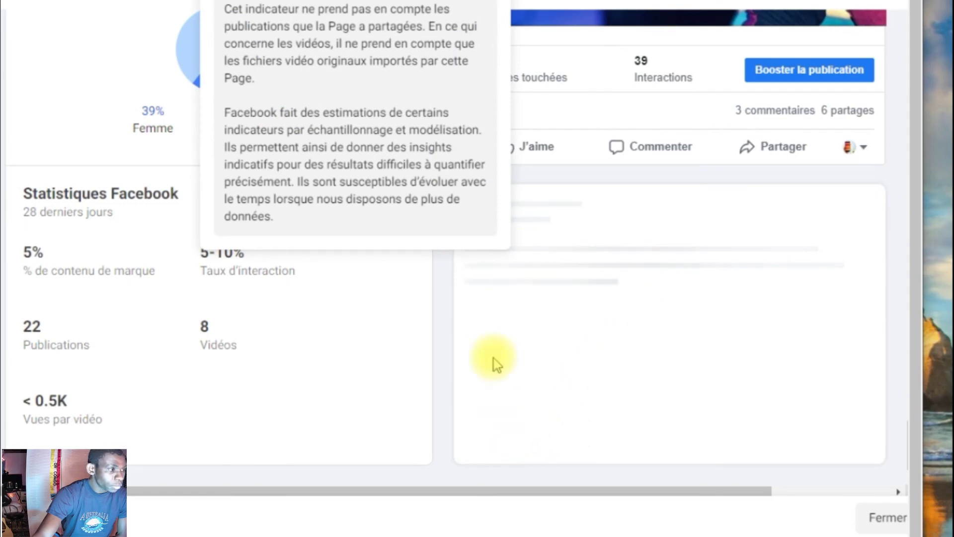
scroll(447, 303, up, 3)
click(636, 252)
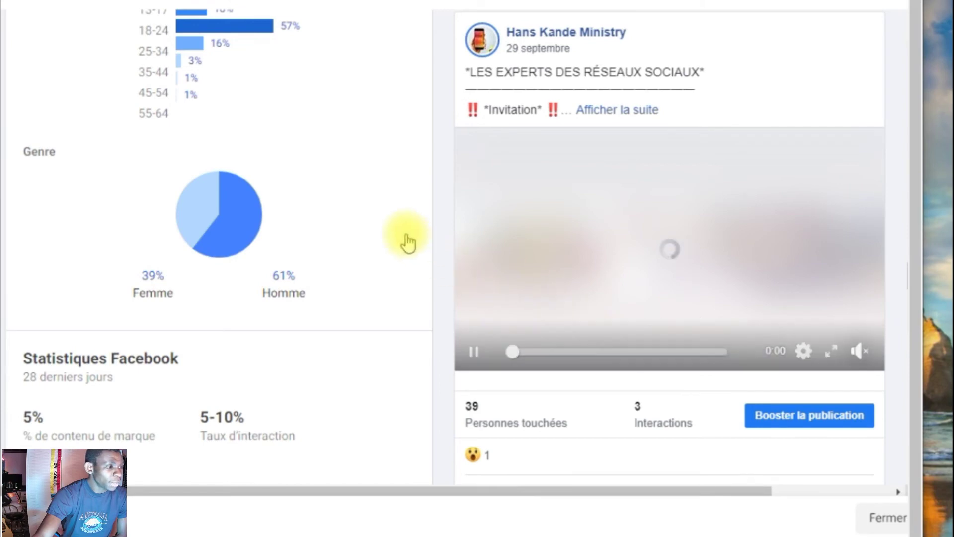
scroll(311, 21, up, 10)
scroll(298, 50, up, 10)
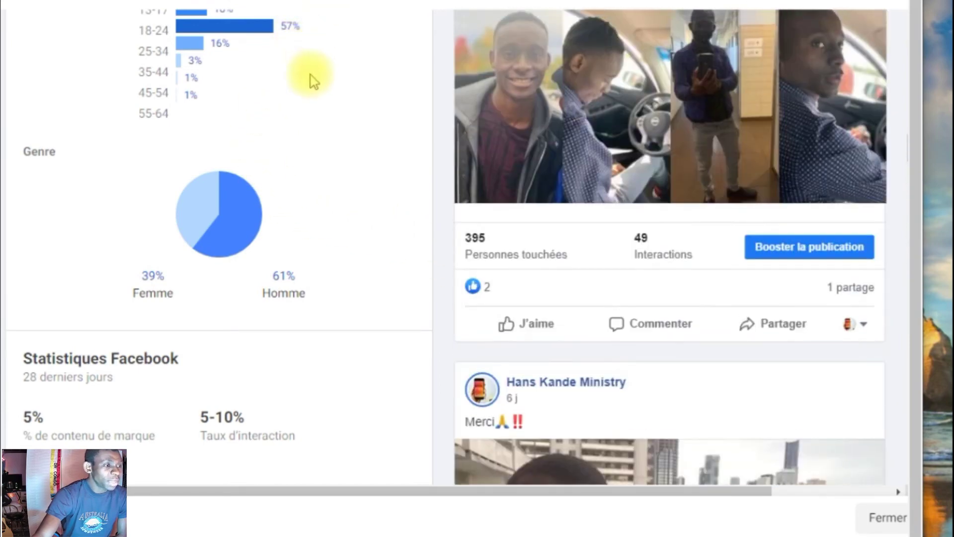
scroll(311, 76, up, 8)
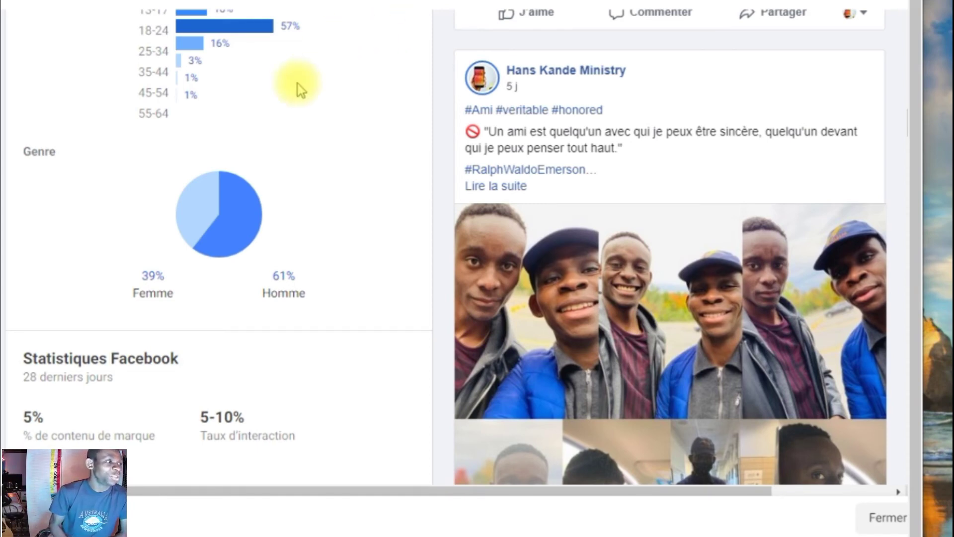
scroll(318, 94, up, 1)
scroll(323, 104, up, 15)
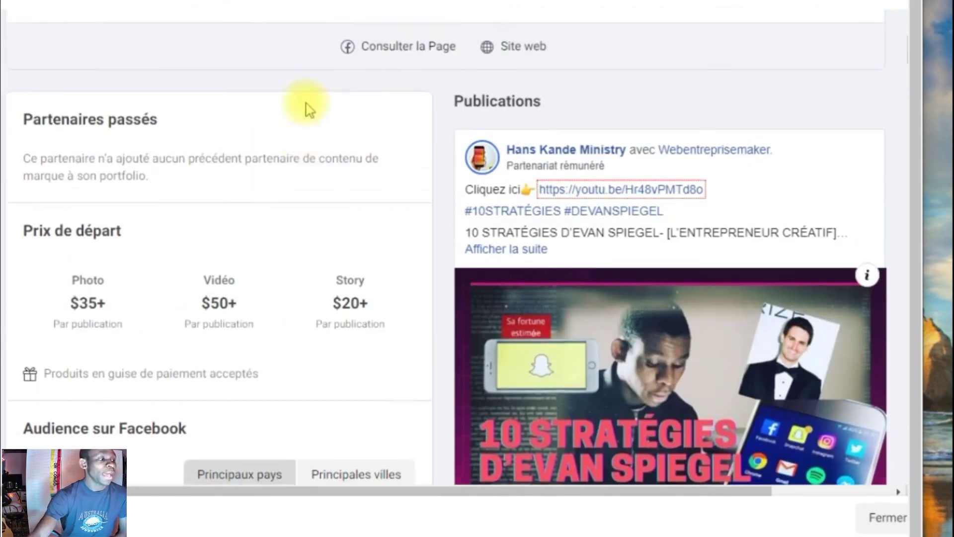
scroll(384, 113, up, 1)
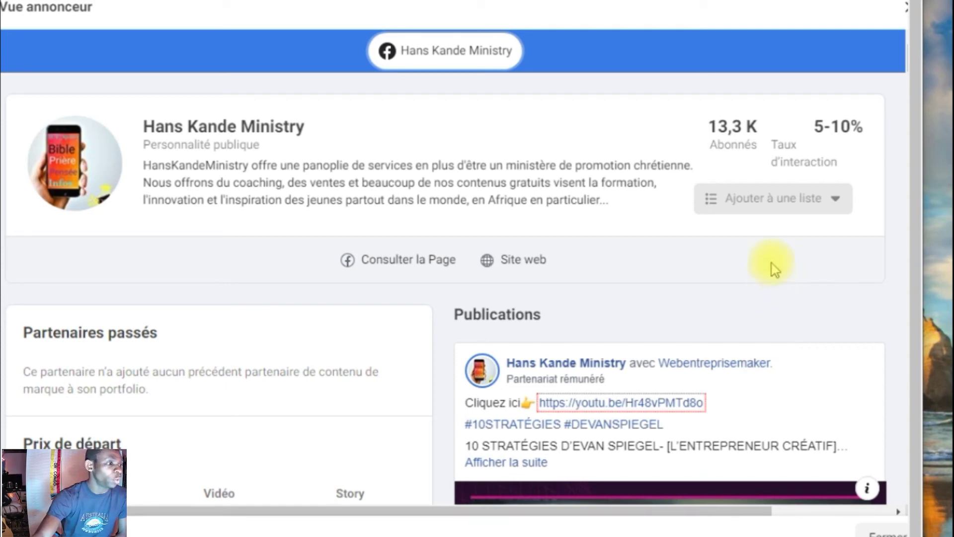
Recheck the Prix de départ and show the audience's Lieux principaux by Principales villes.
scroll(696, 268, down, 5)
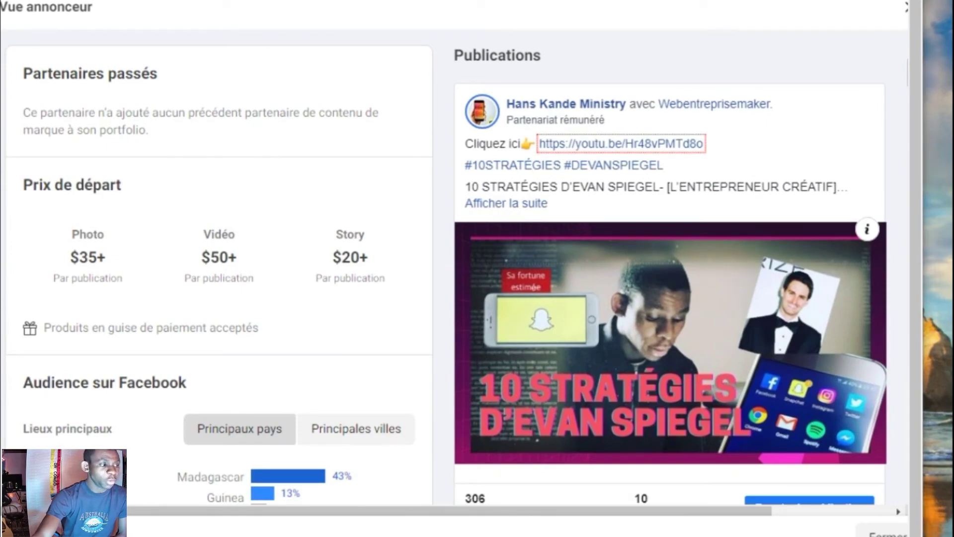
scroll(636, 397, down, 3)
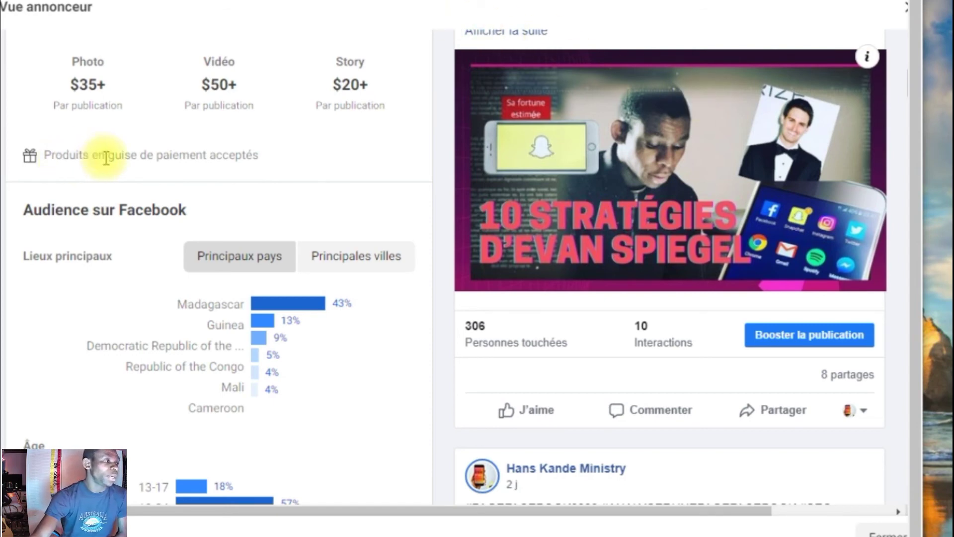
scroll(222, 154, down, 2)
scroll(204, 159, up, 3)
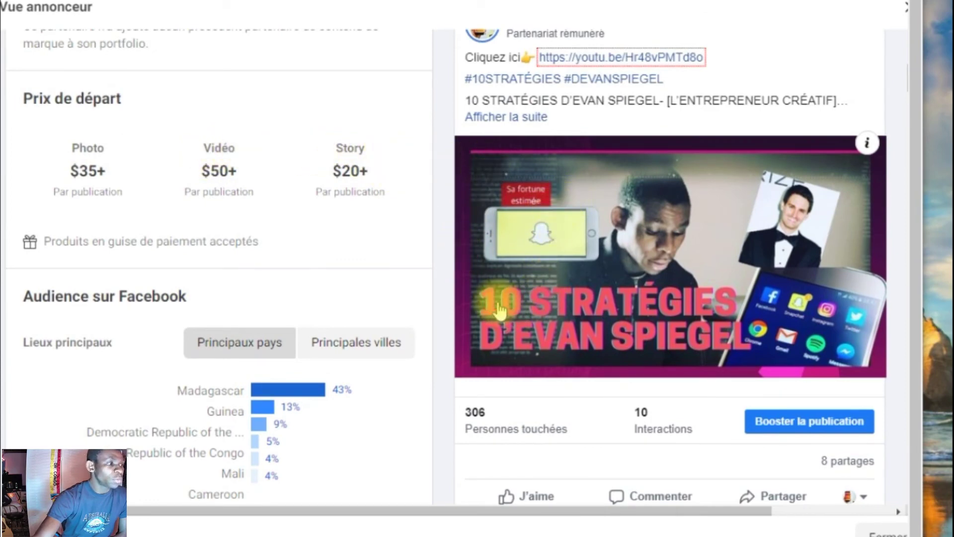
click(358, 347)
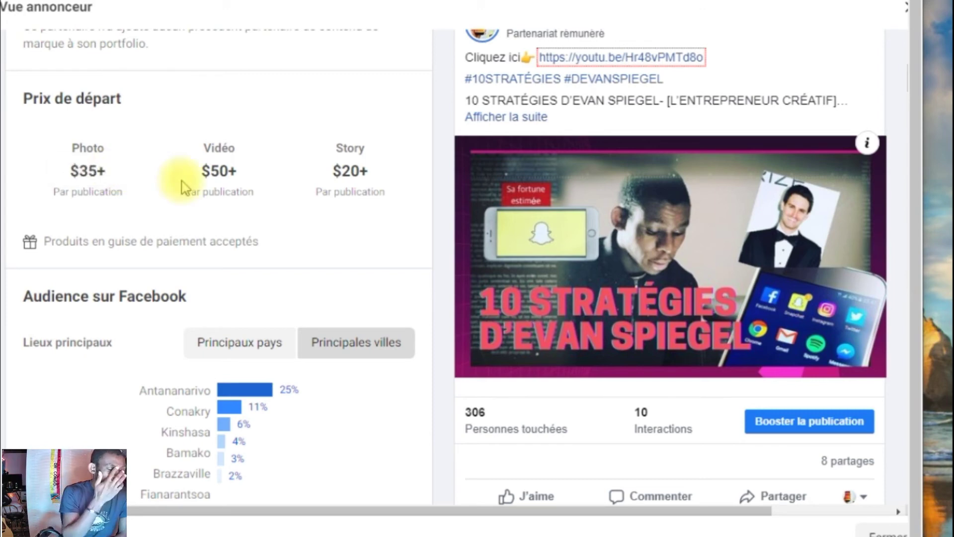
Review the audience by city, age and gender, and skim the publications as far as the 1 octobre post.
scroll(319, 213, down, 2)
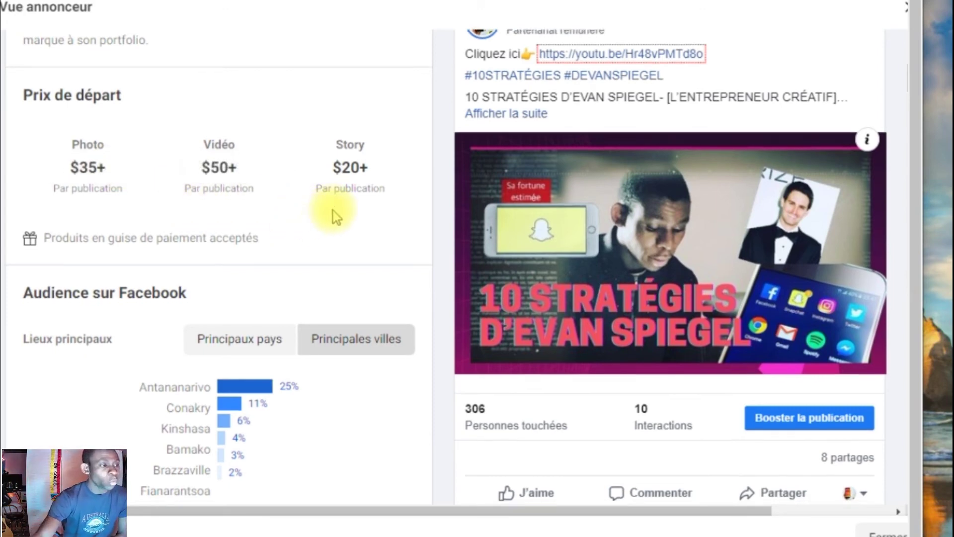
scroll(341, 248, down, 5)
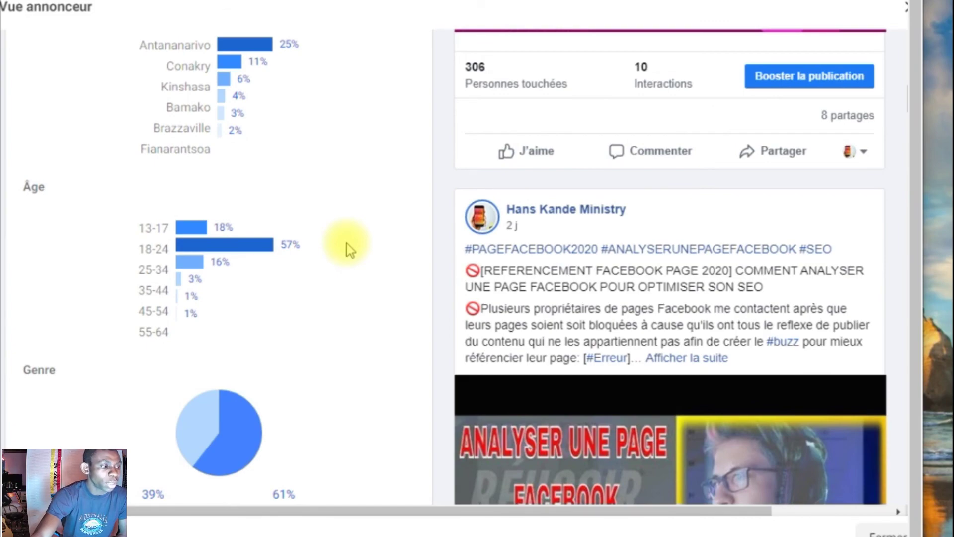
scroll(354, 234, down, 4)
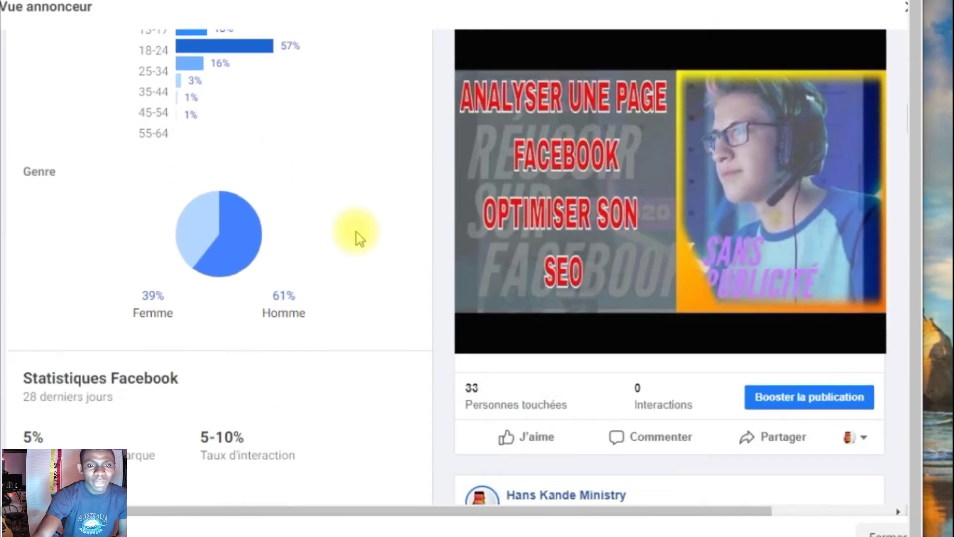
scroll(393, 272, down, 20)
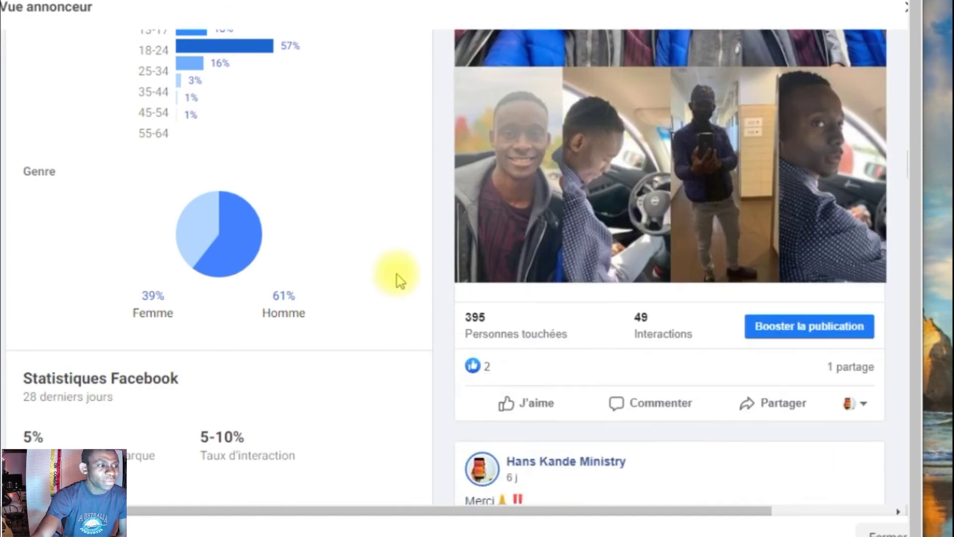
scroll(405, 280, down, 10)
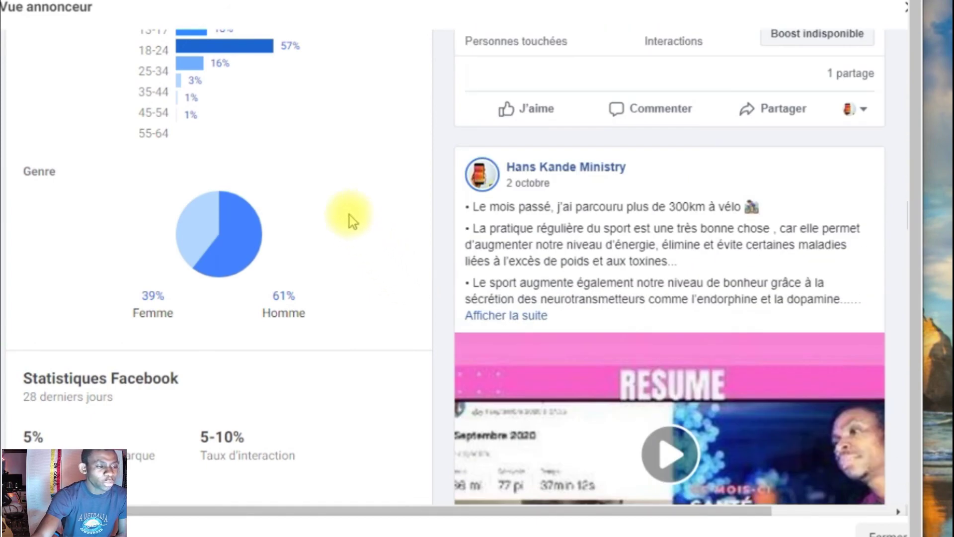
scroll(589, 279, down, 8)
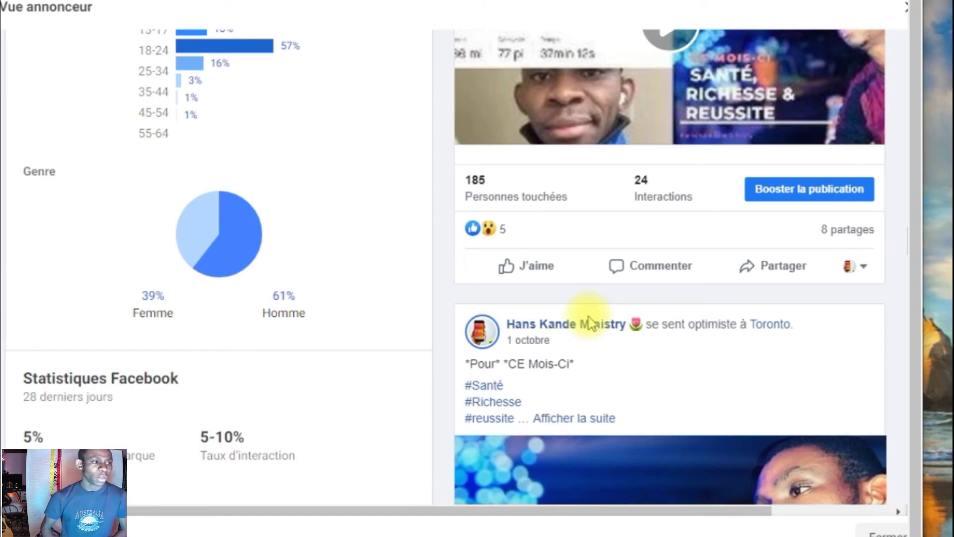
Return from the October publications to the profile header and Partenaires passés section of the advertiser view.
scroll(671, 239, up, 12)
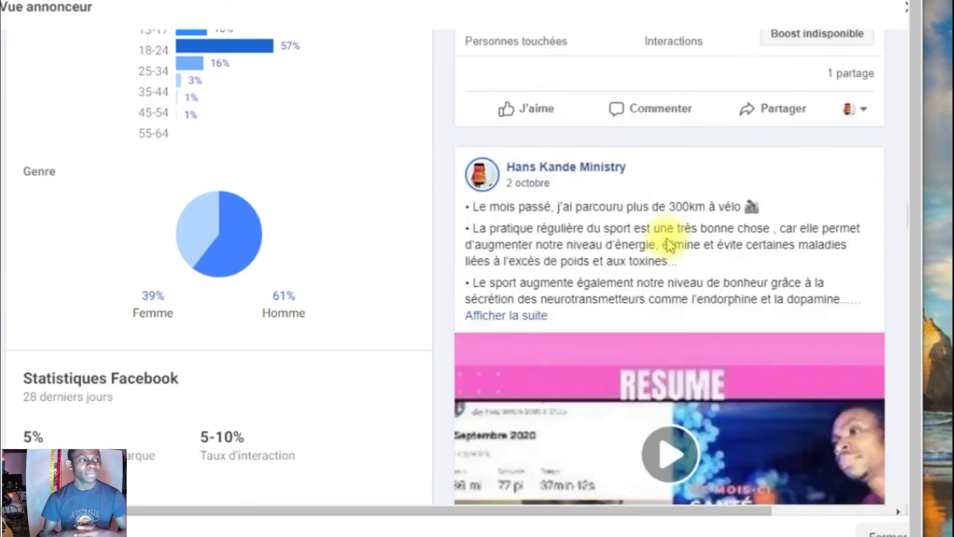
scroll(666, 246, up, 15)
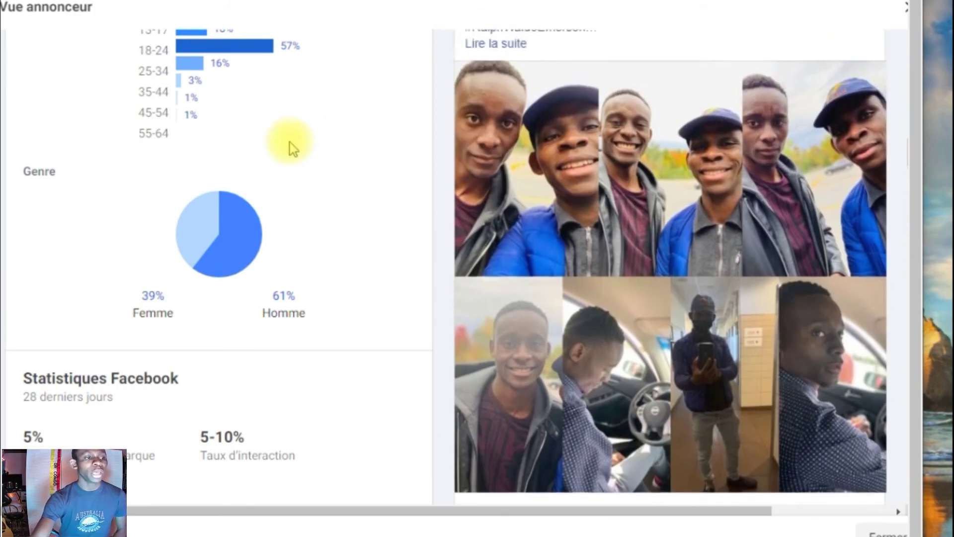
scroll(326, 145, up, 10)
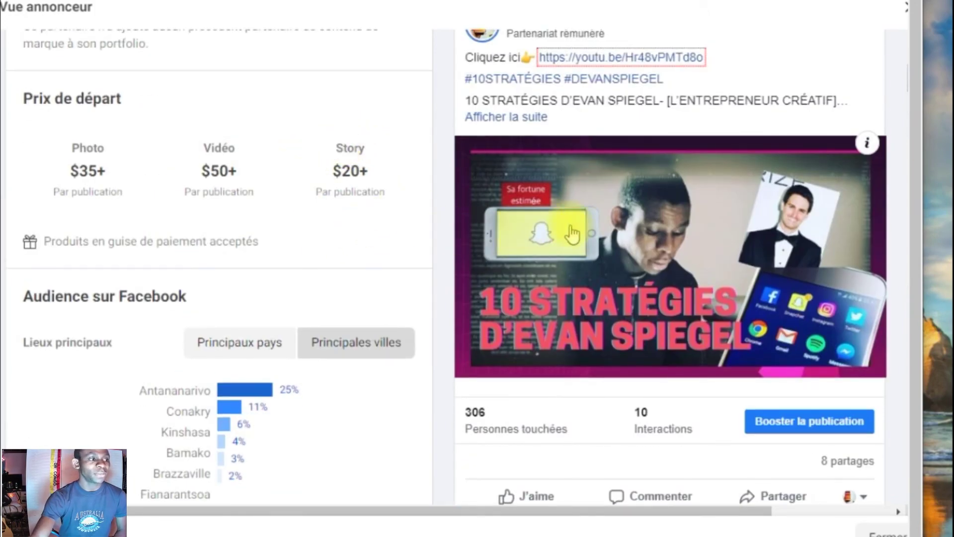
scroll(581, 218, up, 7)
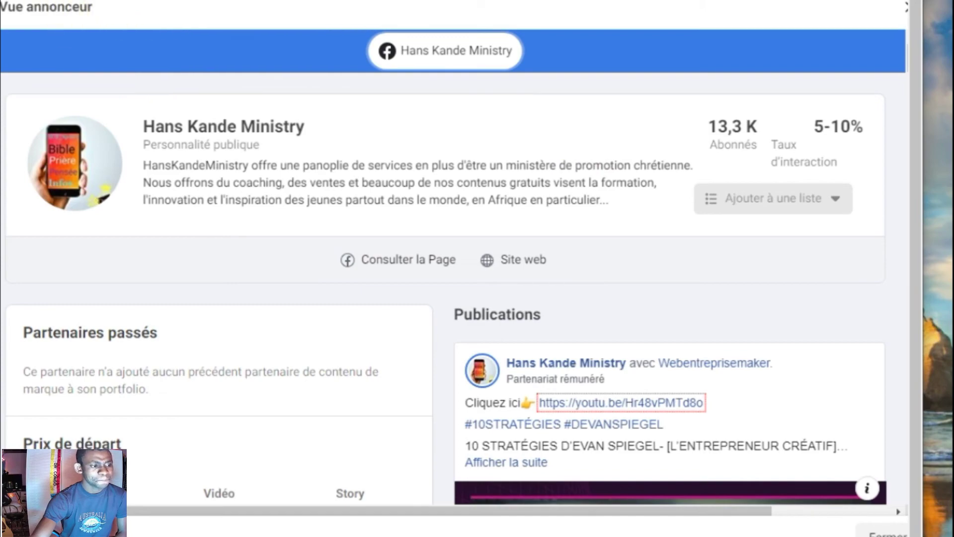
Look over the starting prices, gender split and Statistiques Facebook again, and skim the publications to the 2 octobre post.
scroll(251, 213, down, 10)
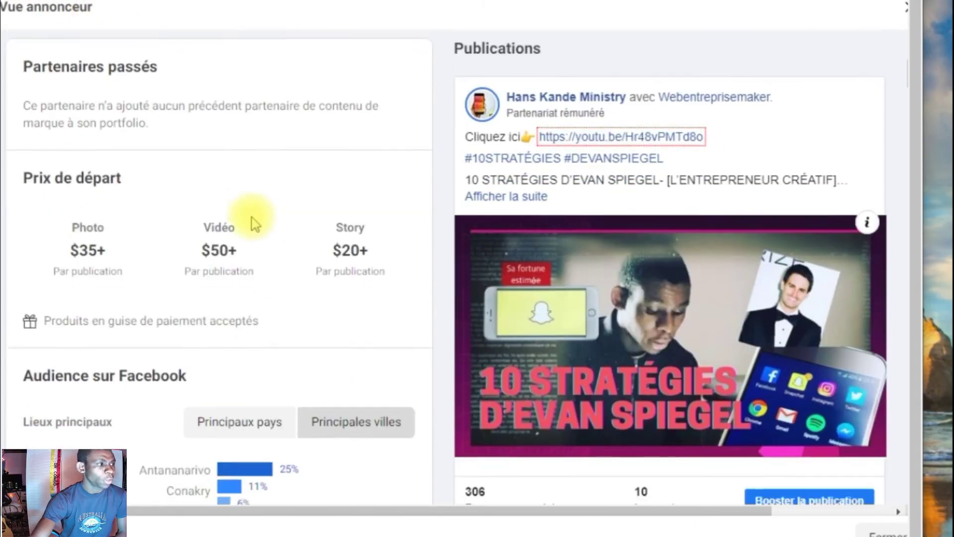
scroll(253, 221, down, 8)
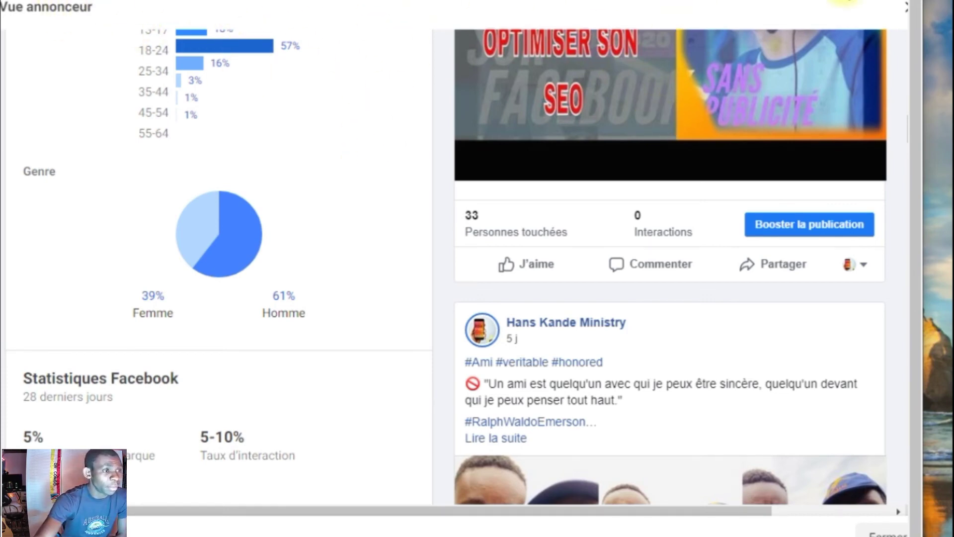
scroll(646, 213, down, 10)
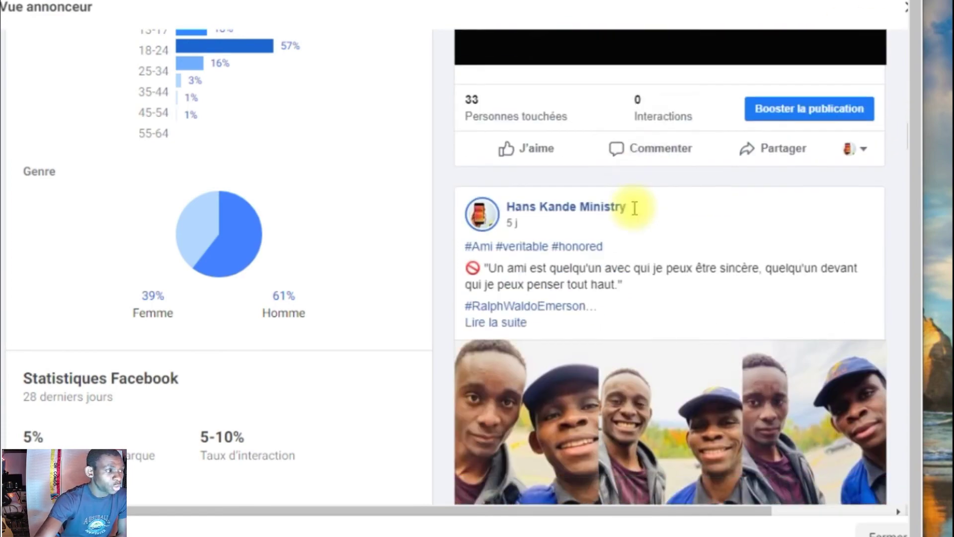
scroll(282, 115, down, 10)
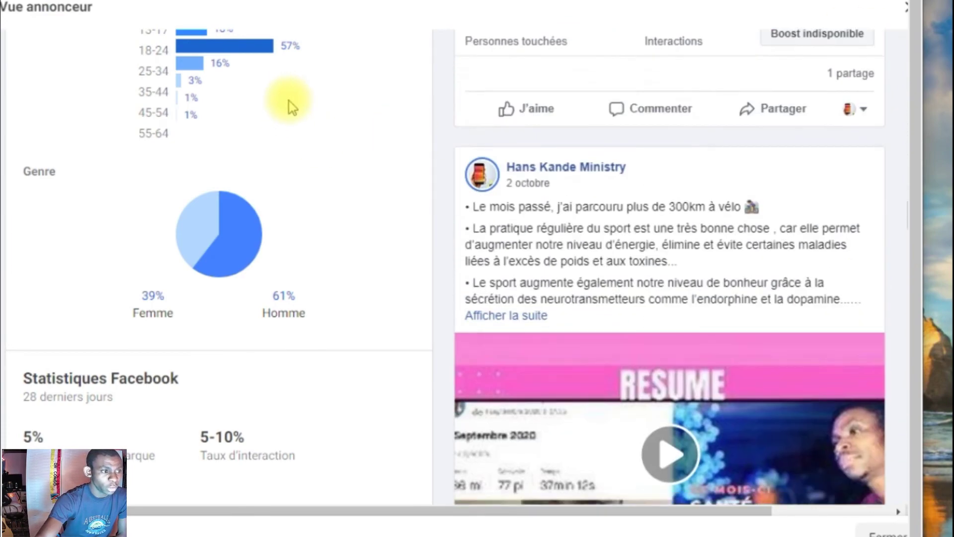
Skim the publications in the advertiser view from the 2 octobre post through the September posts to the oldest ones loaded.
scroll(309, 132, down, 7)
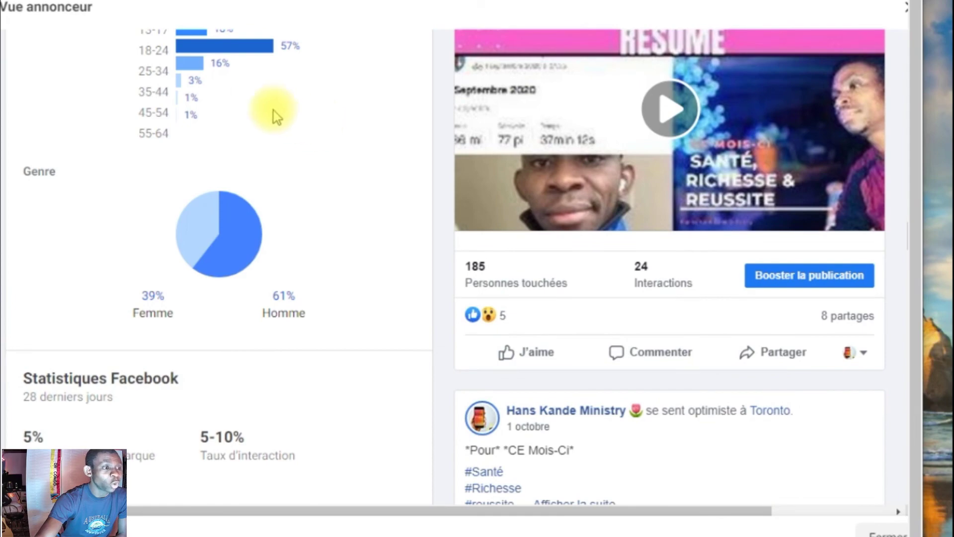
scroll(196, 121, down, 10)
scroll(181, 114, down, 3)
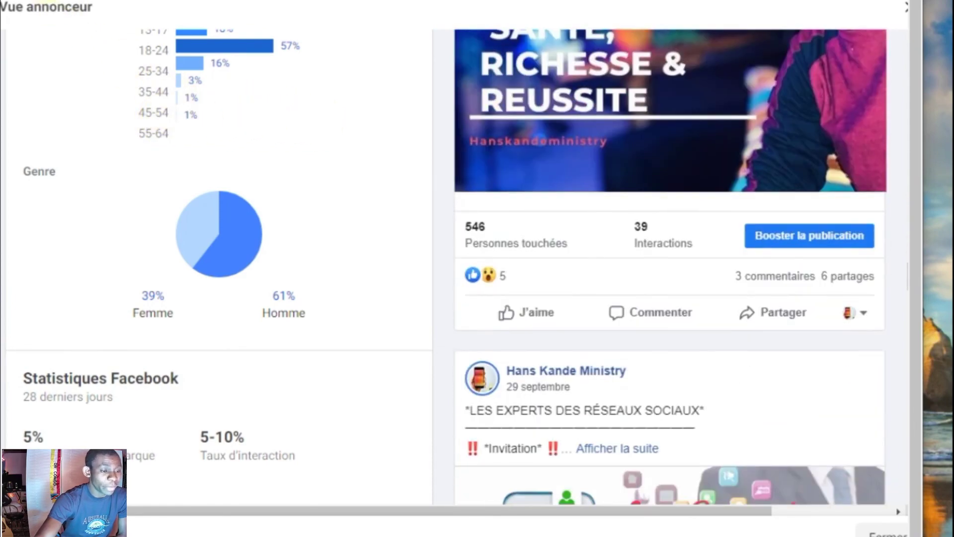
scroll(486, 202, down, 20)
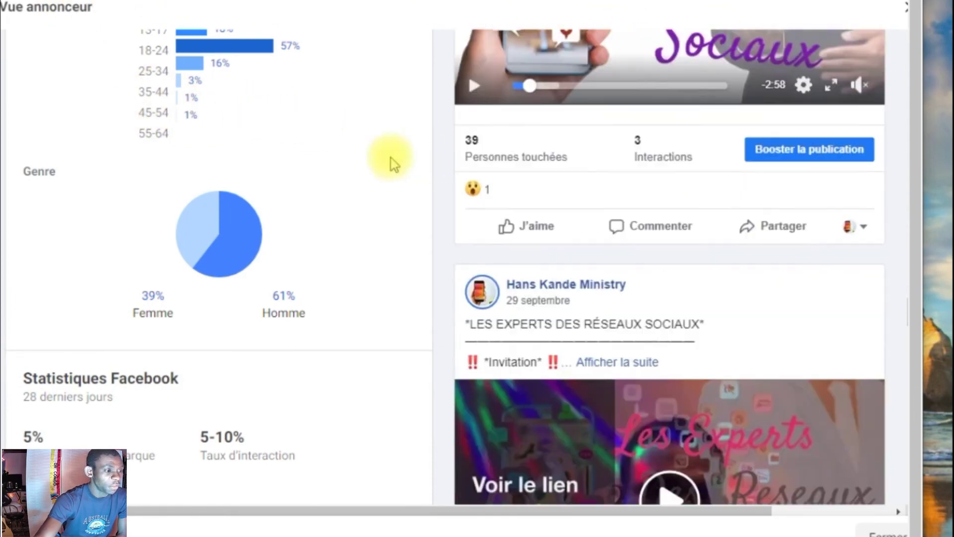
scroll(507, 185, down, 5)
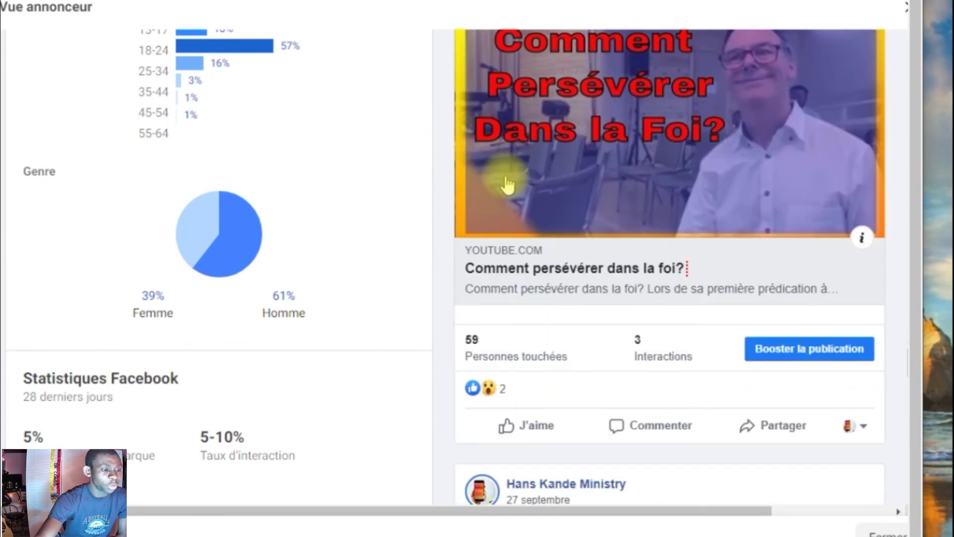
scroll(566, 207, down, 5)
scroll(560, 204, down, 15)
scroll(445, 188, down, 10)
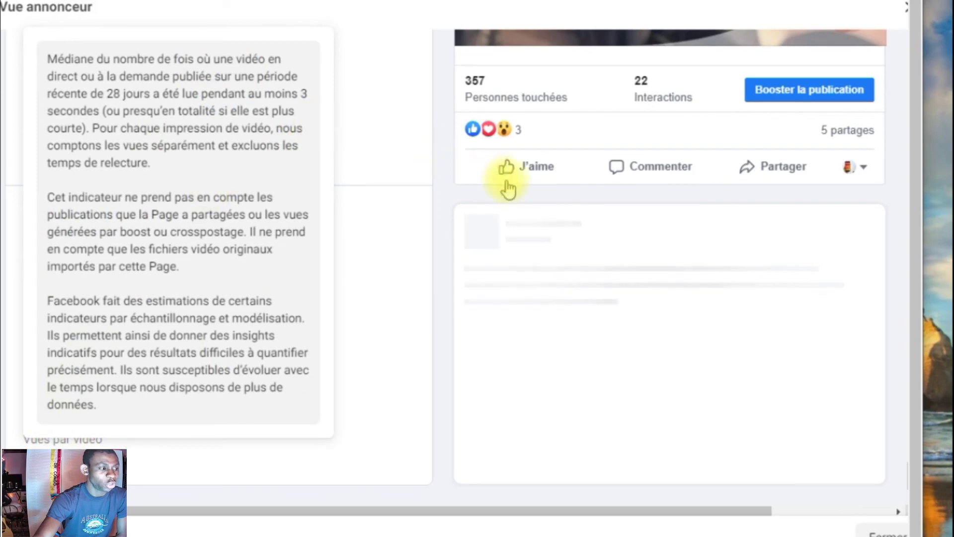
Look over the 25 septembre and 27 septembre posts promoting new YouTube videos.
scroll(608, 320, up, 10)
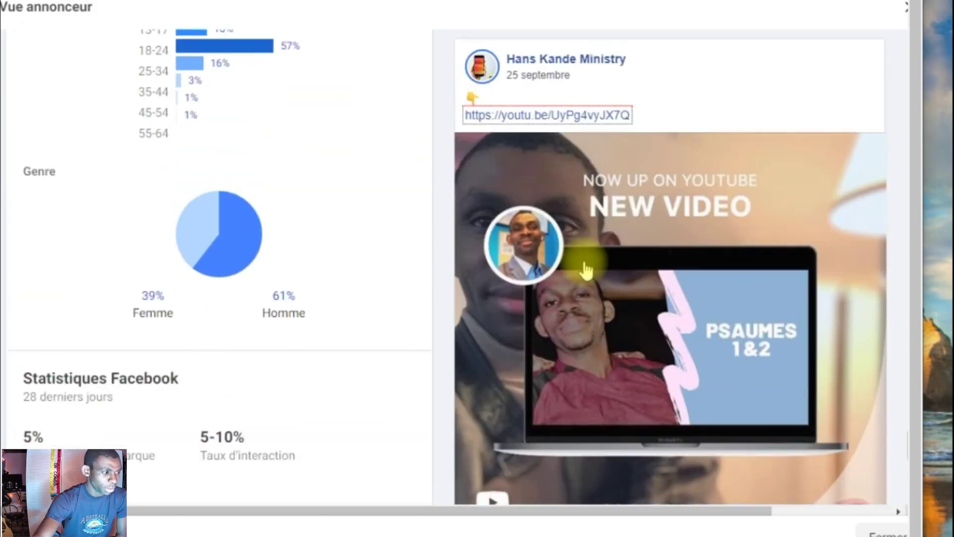
scroll(581, 249, down, 10)
scroll(575, 214, up, 6)
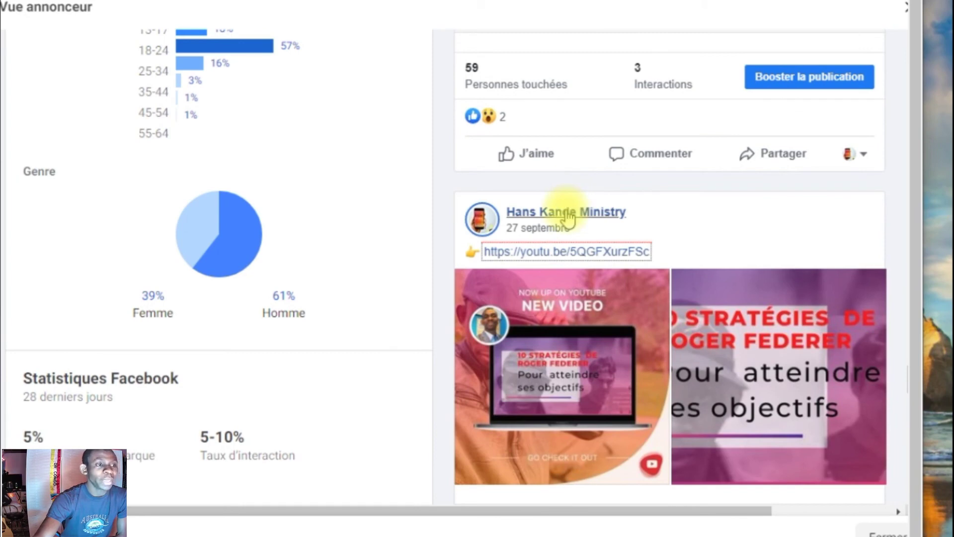
mouse_move(568, 219)
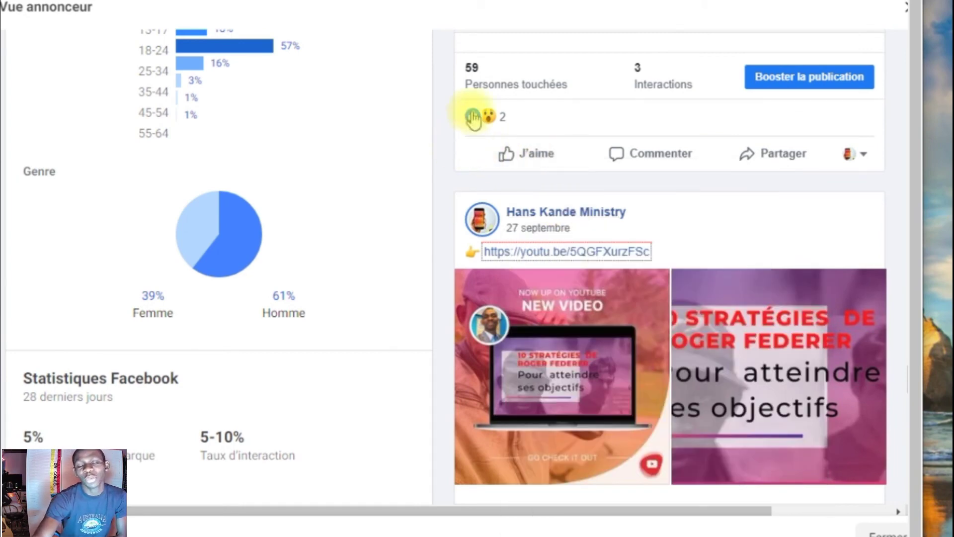
Return through the publications to the early October photo post and close the advertiser view.
scroll(463, 99, up, 4)
scroll(459, 92, up, 15)
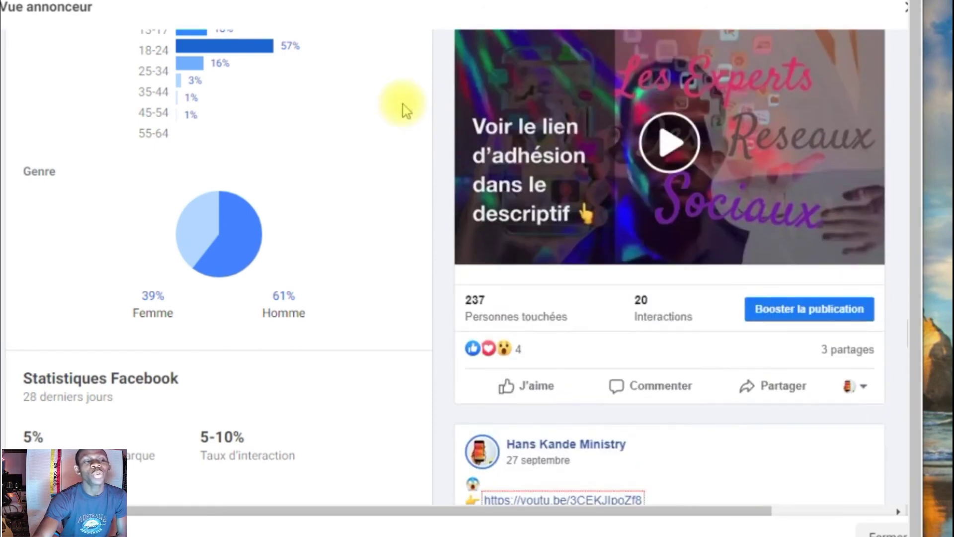
scroll(367, 114, up, 15)
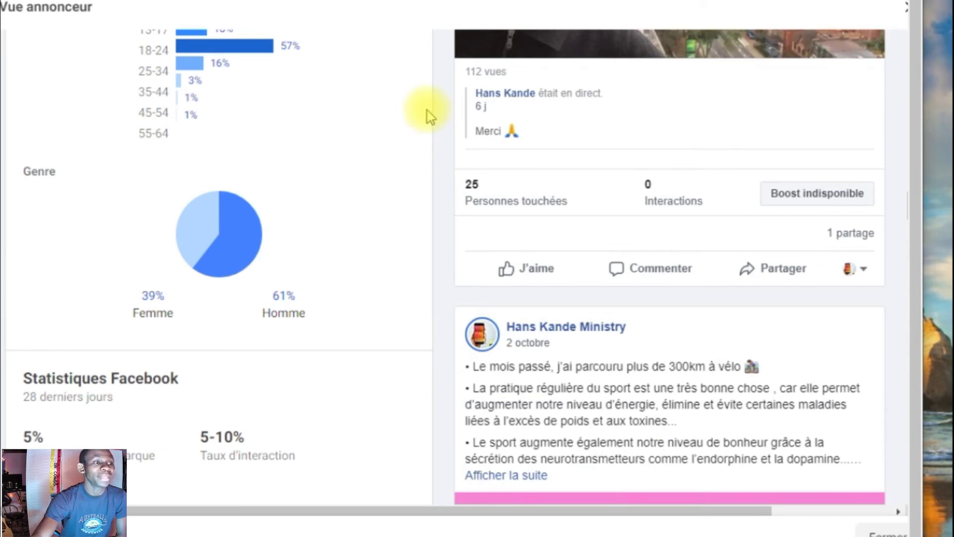
scroll(430, 116, up, 10)
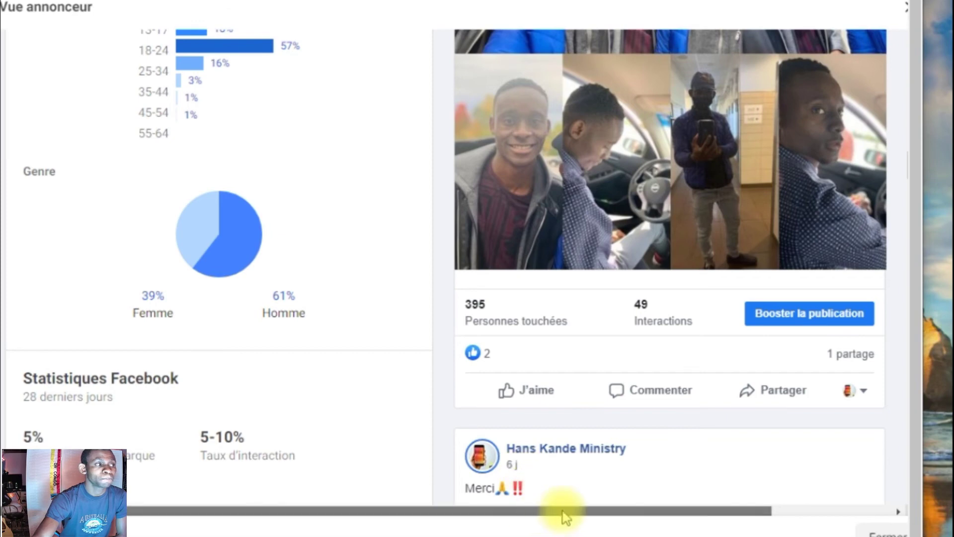
drag(565, 511, 698, 512)
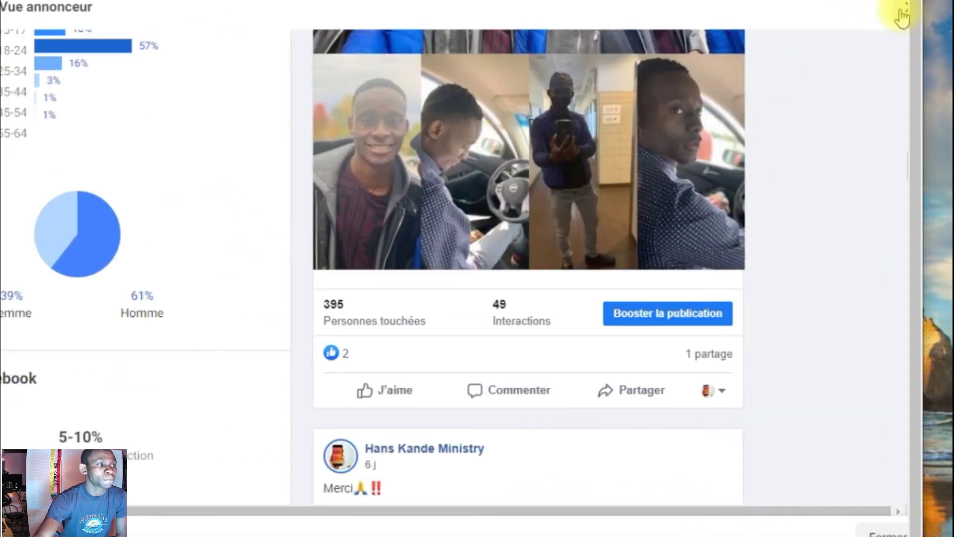
click(906, 10)
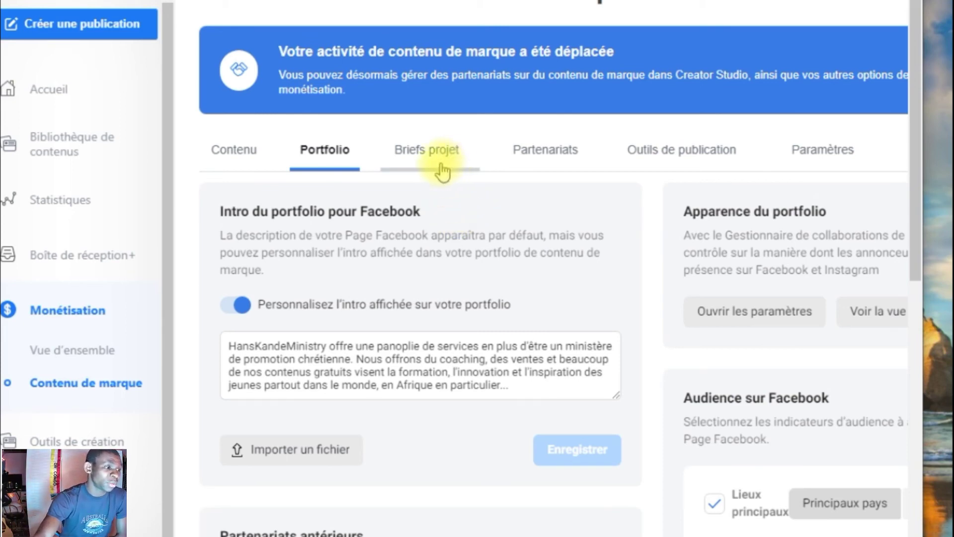
Show the Page's branded publications in the Contenu section of Contenu de marque.
scroll(81, 440, down, 1)
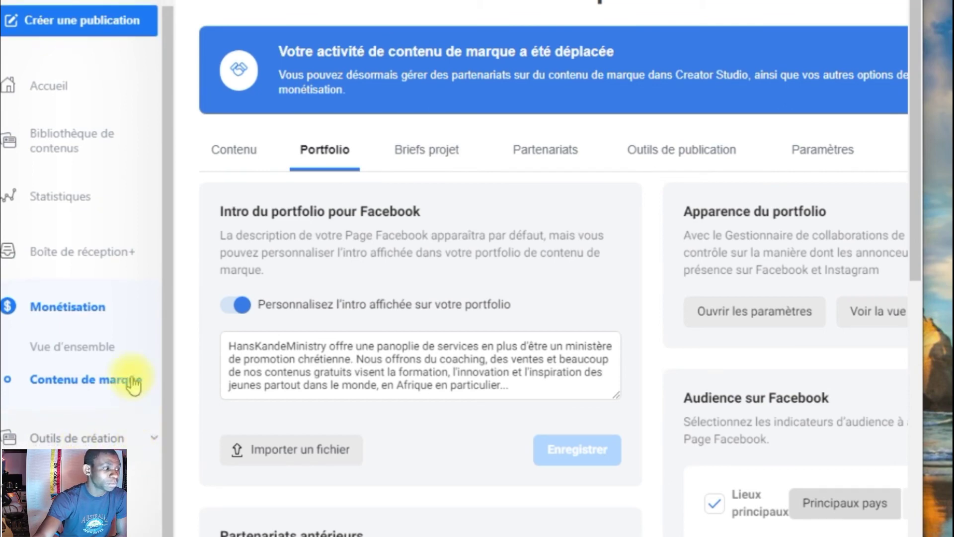
scroll(497, 64, up, 2)
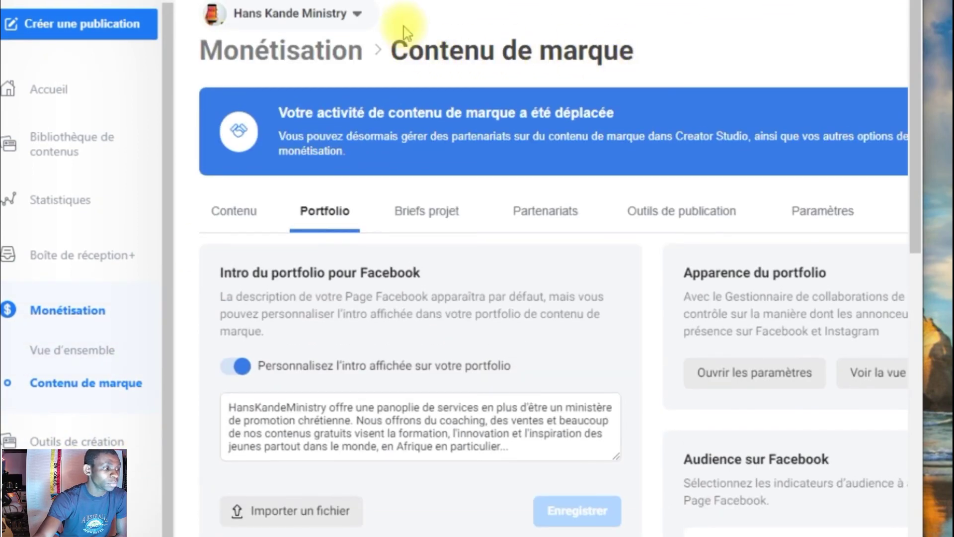
click(249, 225)
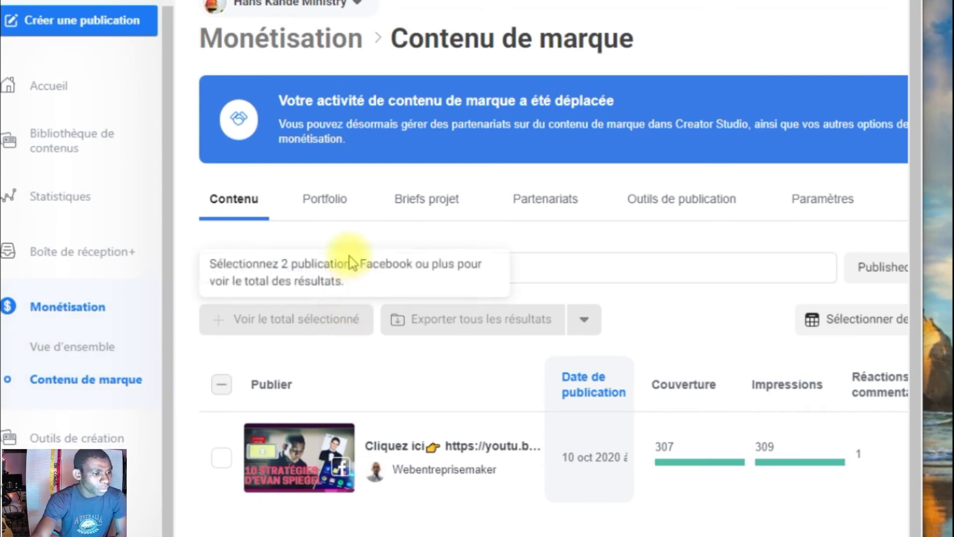
Reopen the Portfolio and review its Partenariats antérieurs and Tarification du contenu sections.
click(329, 213)
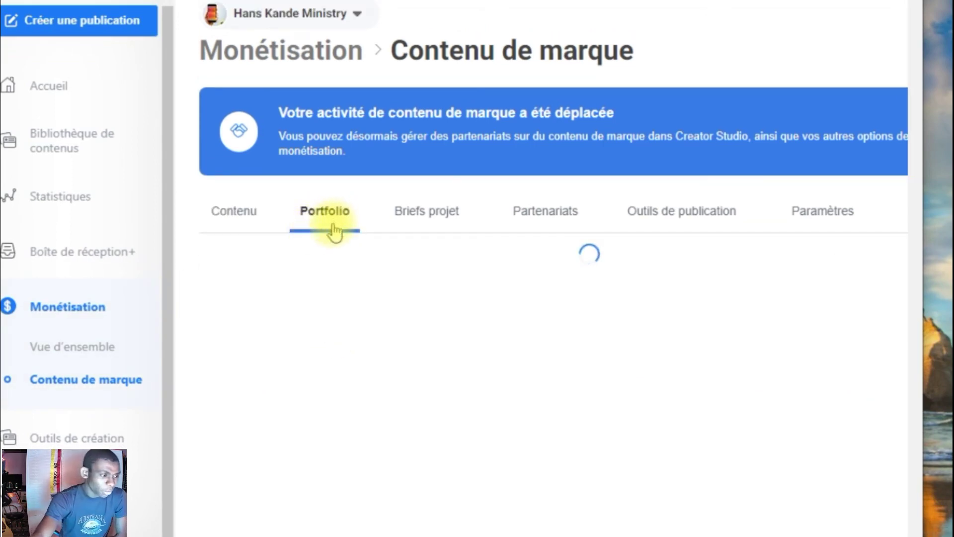
scroll(415, 244, down, 10)
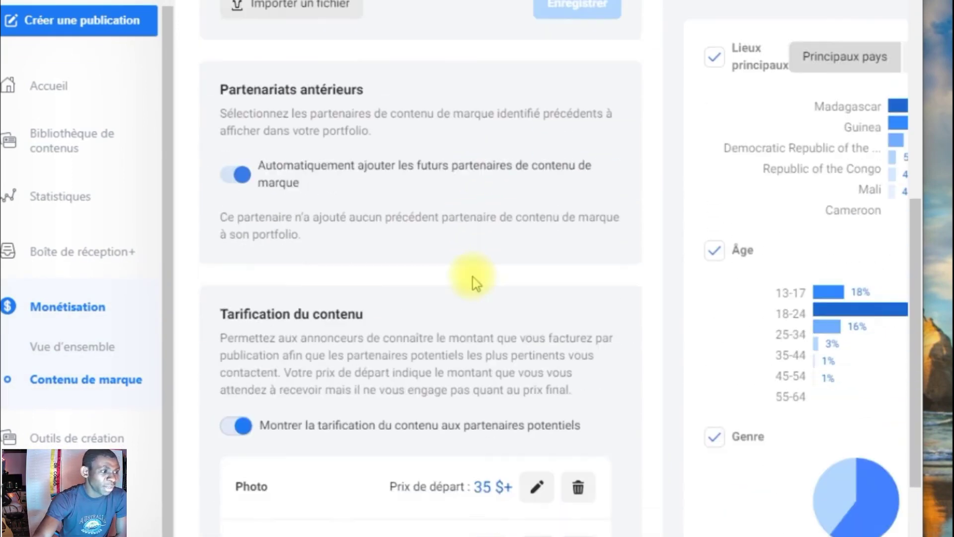
scroll(466, 264, down, 3)
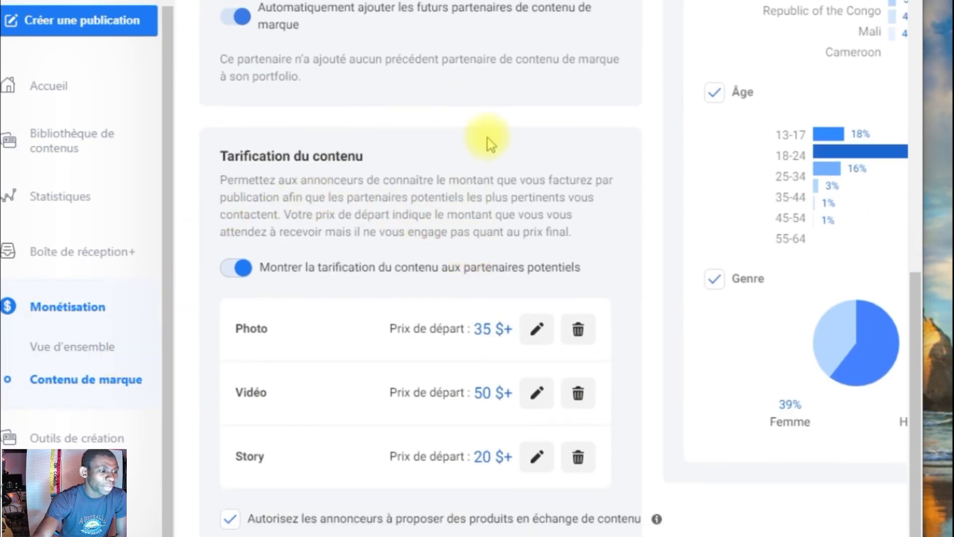
scroll(447, 125, up, 8)
scroll(385, 85, up, 5)
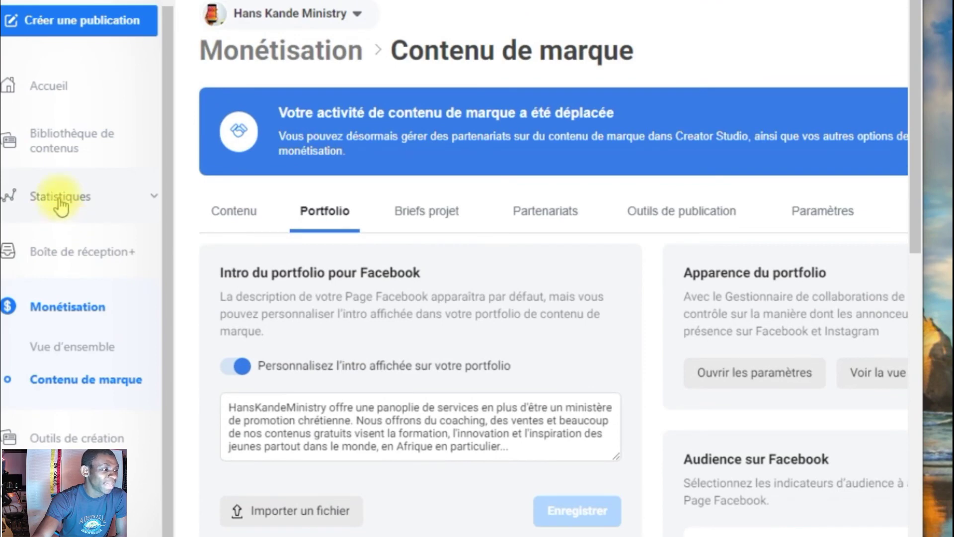
Look over the Accueil page and the Bibliothèque de contenus publications, ending on the Monétisation overview.
click(54, 90)
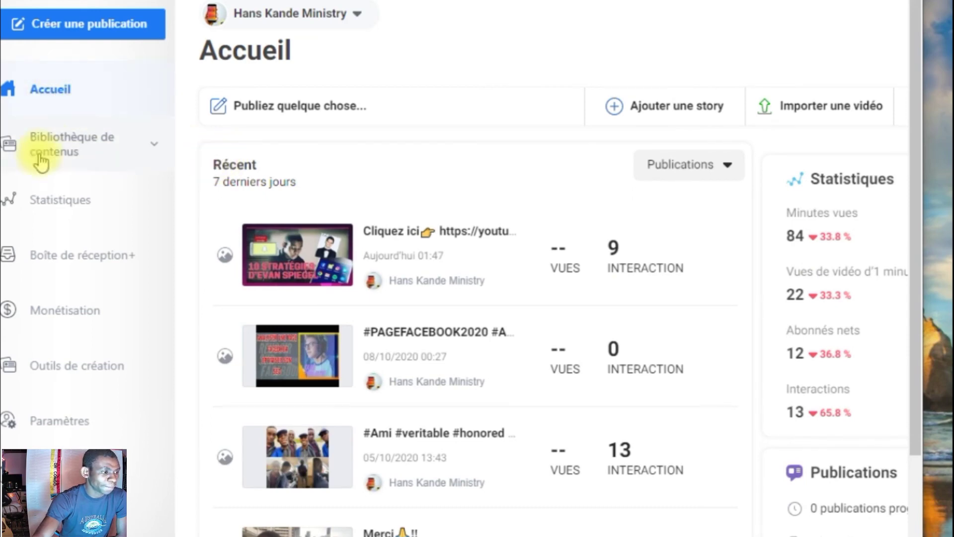
click(69, 313)
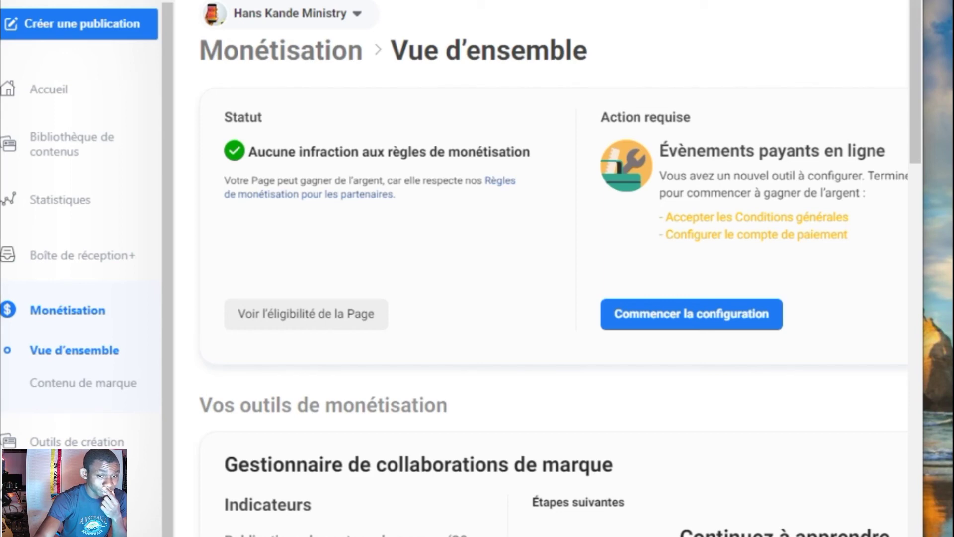
click(86, 151)
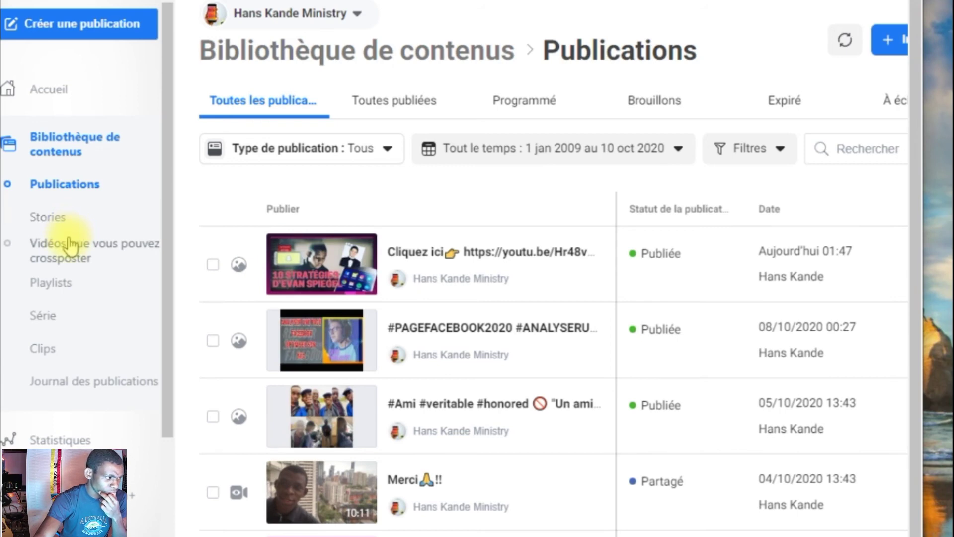
scroll(75, 249, down, 3)
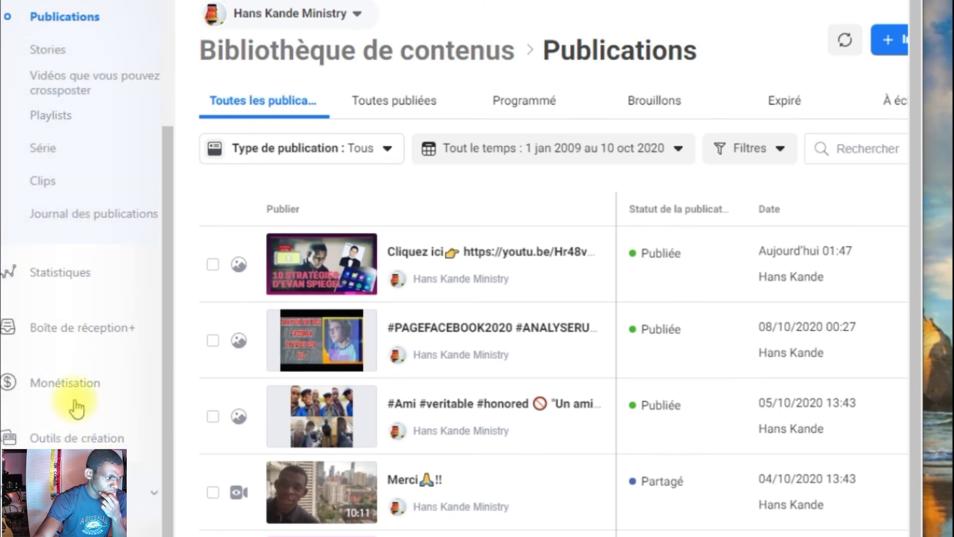
click(154, 386)
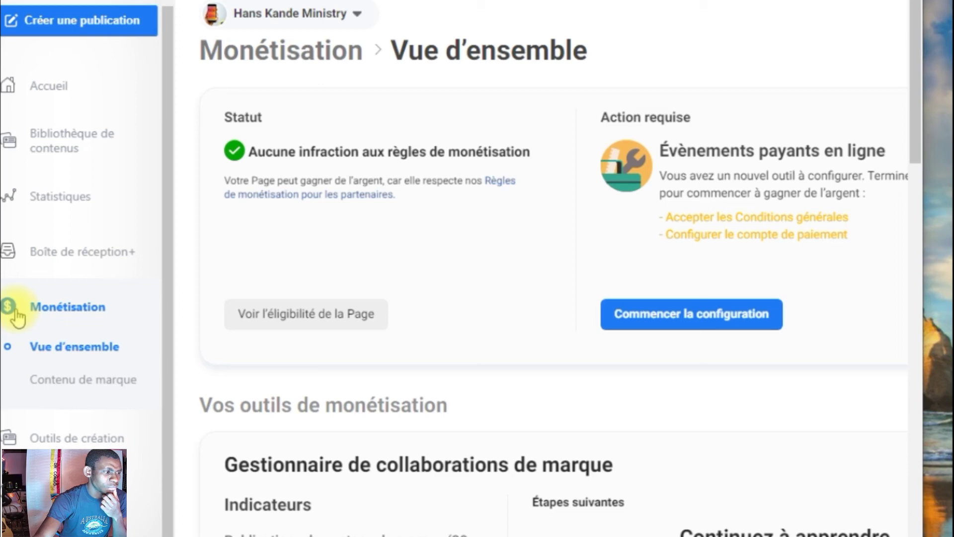
Add the G36TV Guinée Page to the selected Pages and view both together.
click(357, 15)
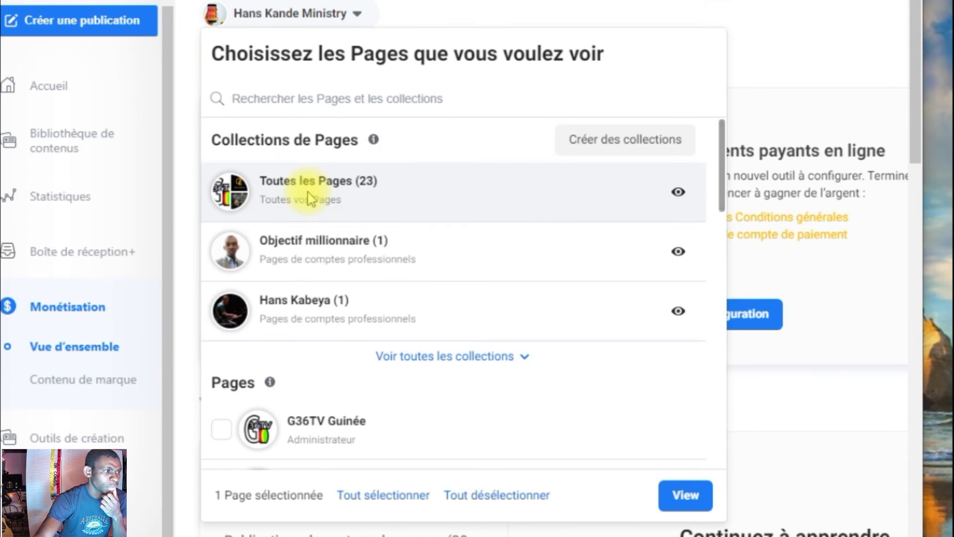
click(317, 428)
click(686, 496)
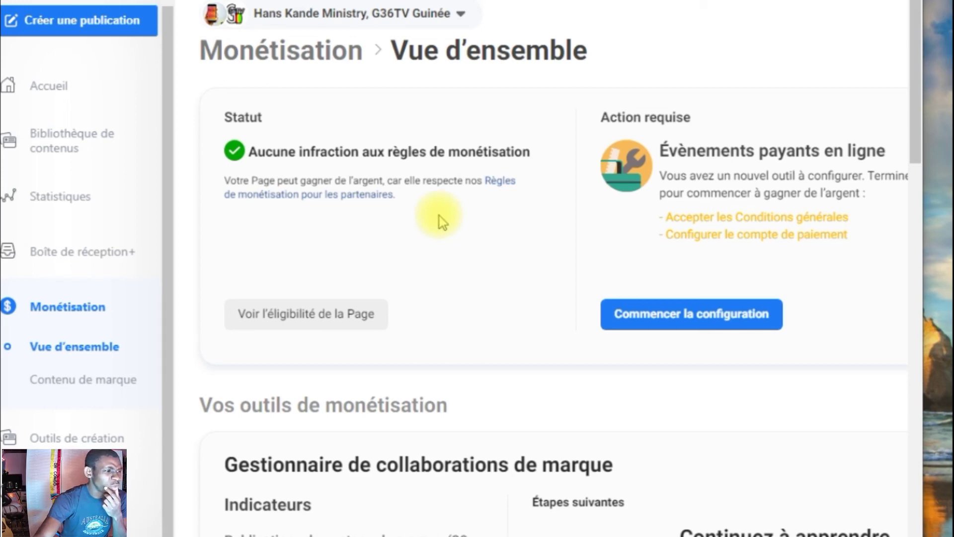
Review the two Pages' brand collaboration indicators, tools to configure, and the eligibility criteria for Publicités in-stream and Abonnements de fan.
scroll(440, 215, down, 5)
scroll(446, 224, down, 9)
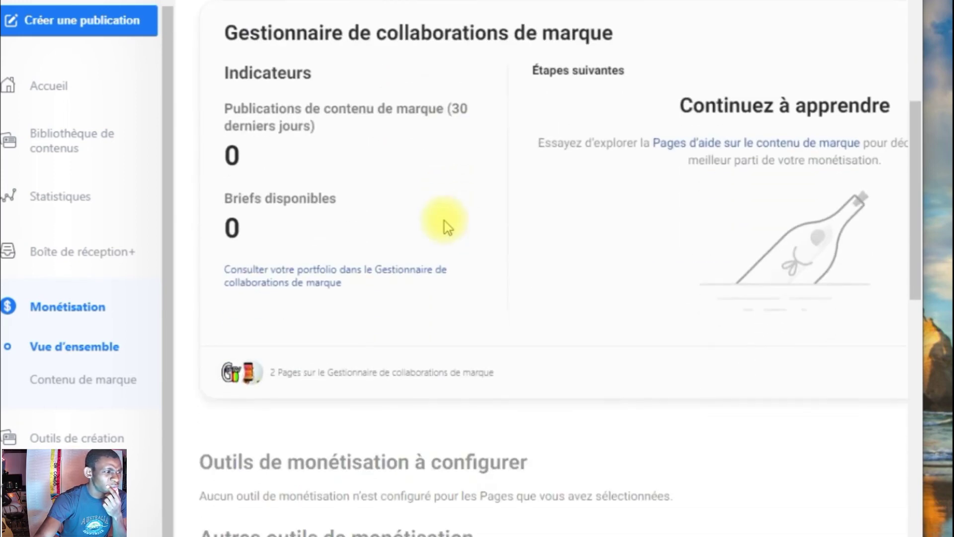
scroll(444, 220, down, 4)
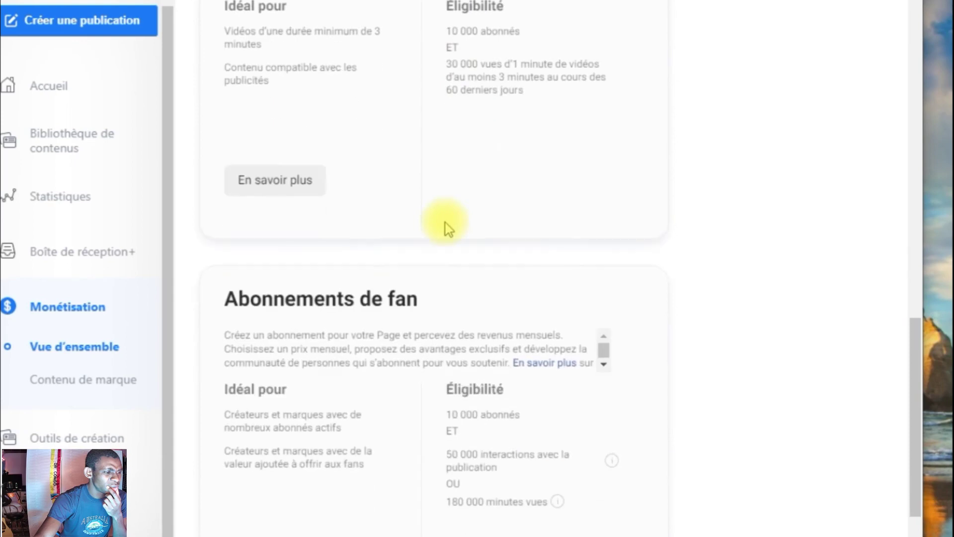
scroll(445, 221, up, 3)
scroll(442, 221, up, 2)
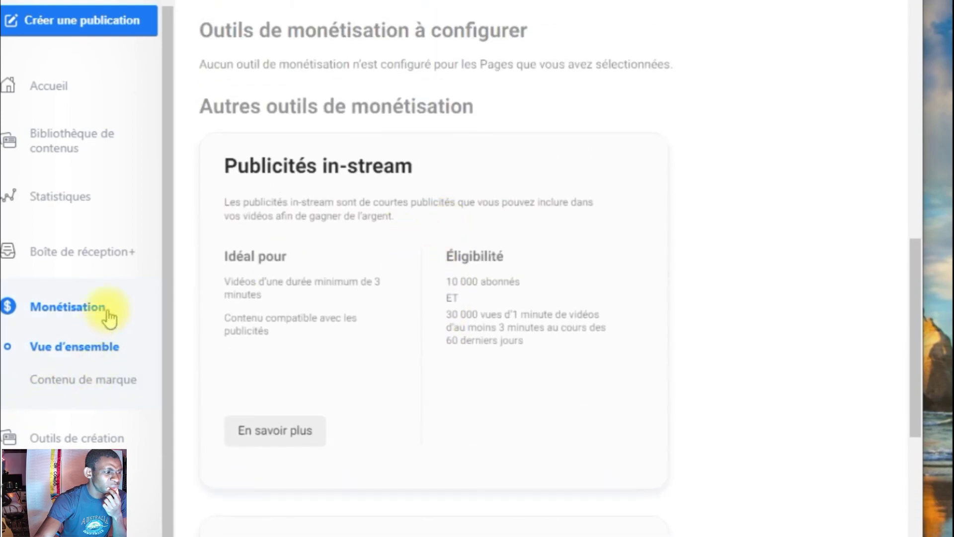
scroll(278, 149, up, 4)
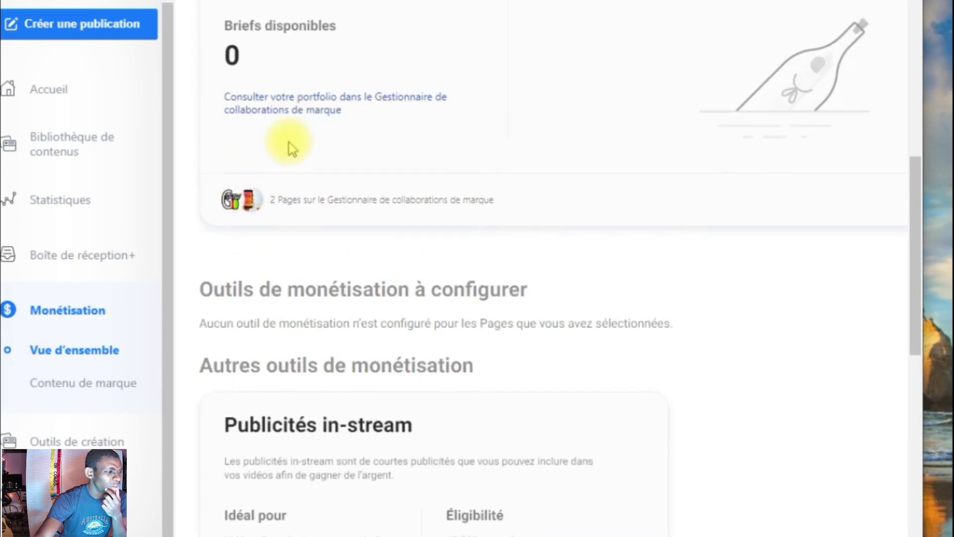
scroll(288, 142, up, 2)
mouse_move(288, 142)
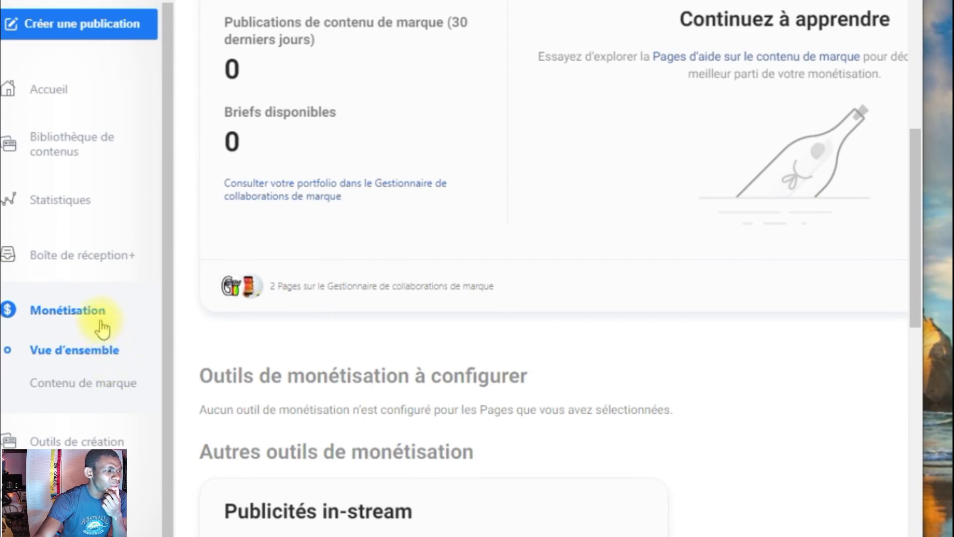
View the publications library for both selected Pages and return to the Monétisation Vue d'ensemble.
click(157, 150)
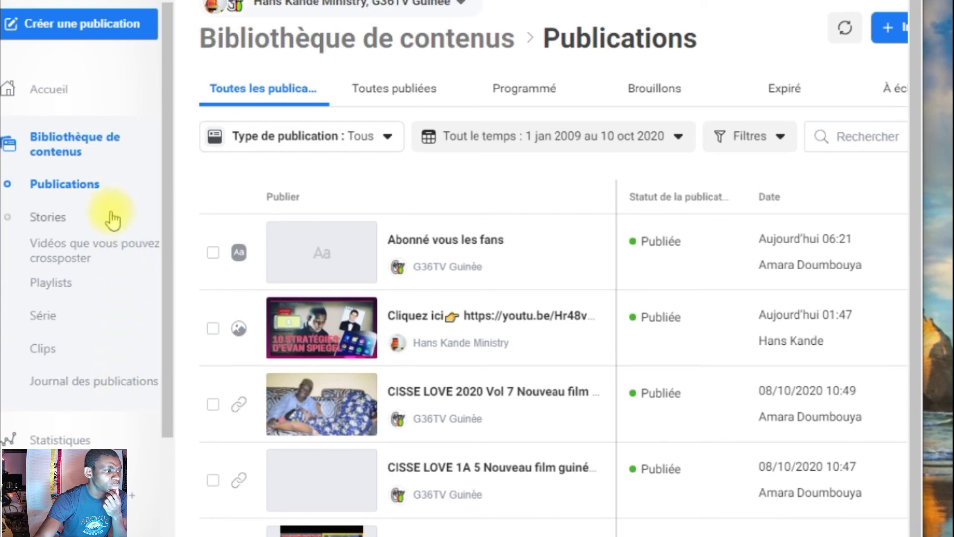
scroll(79, 326, down, 3)
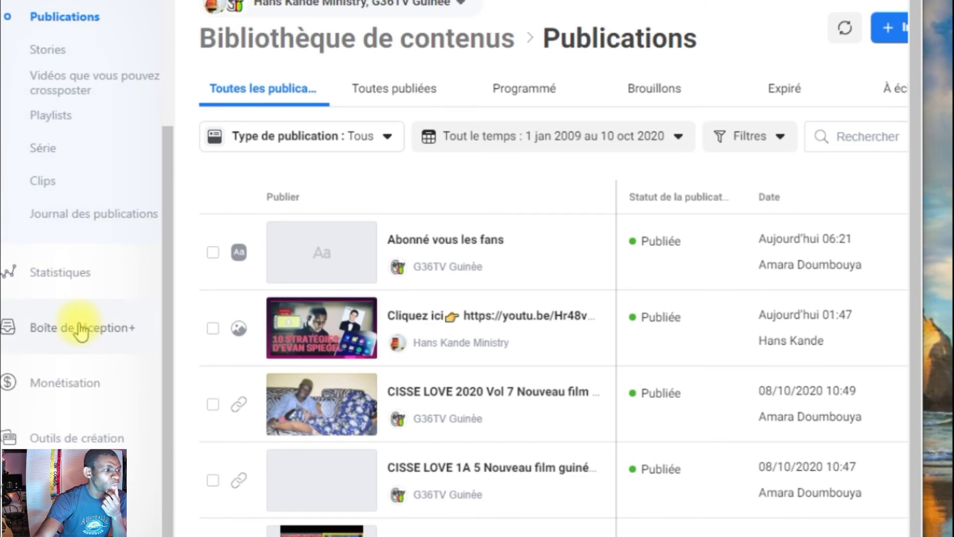
click(155, 392)
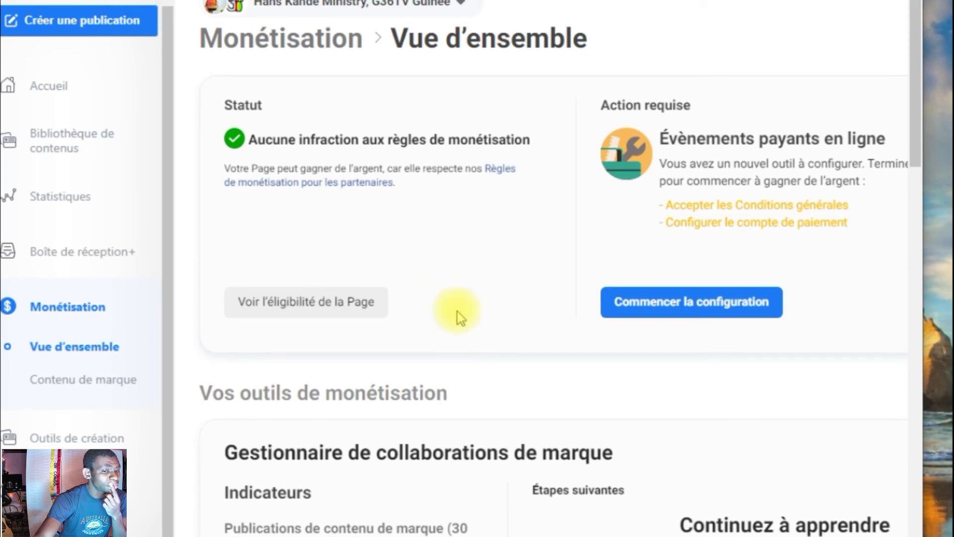
Review the Monétisation overview for both Pages, from Statut and Action requise through the brand collaboration indicators to the Abonnements de fan eligibility.
scroll(589, 332, down, 5)
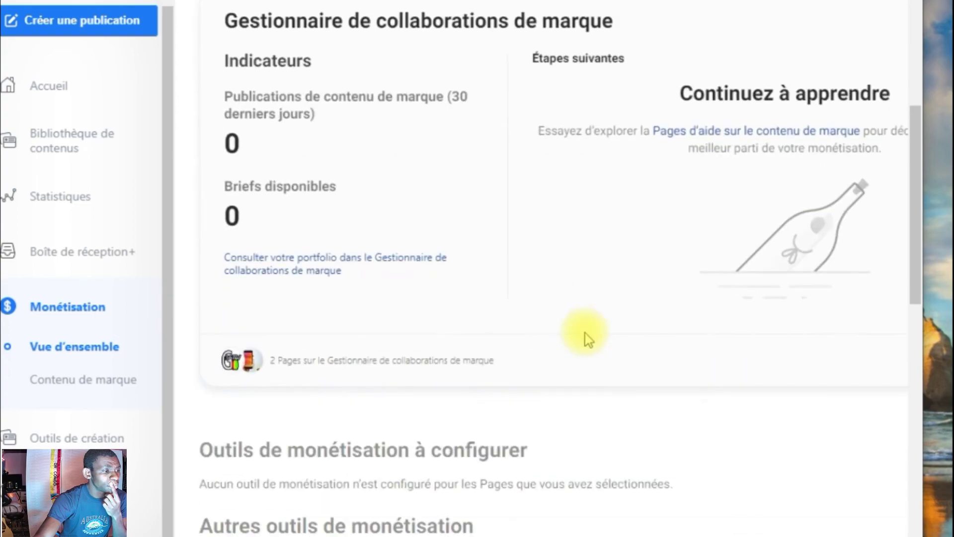
scroll(588, 338, down, 10)
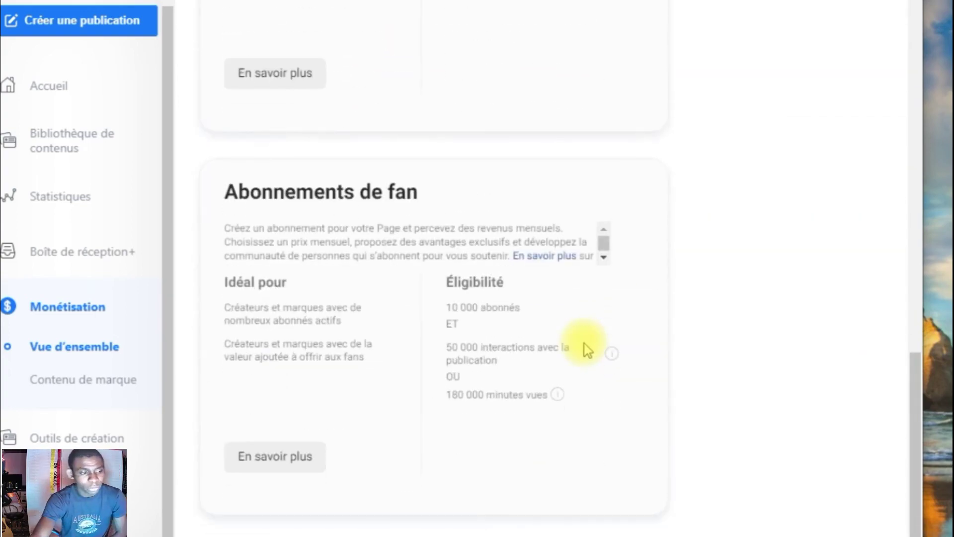
scroll(490, 273, up, 10)
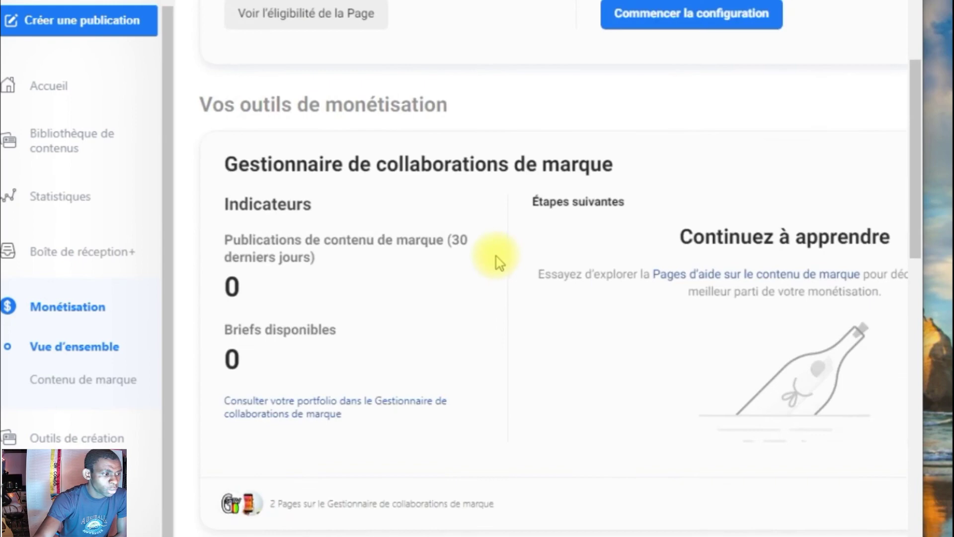
scroll(498, 258, up, 5)
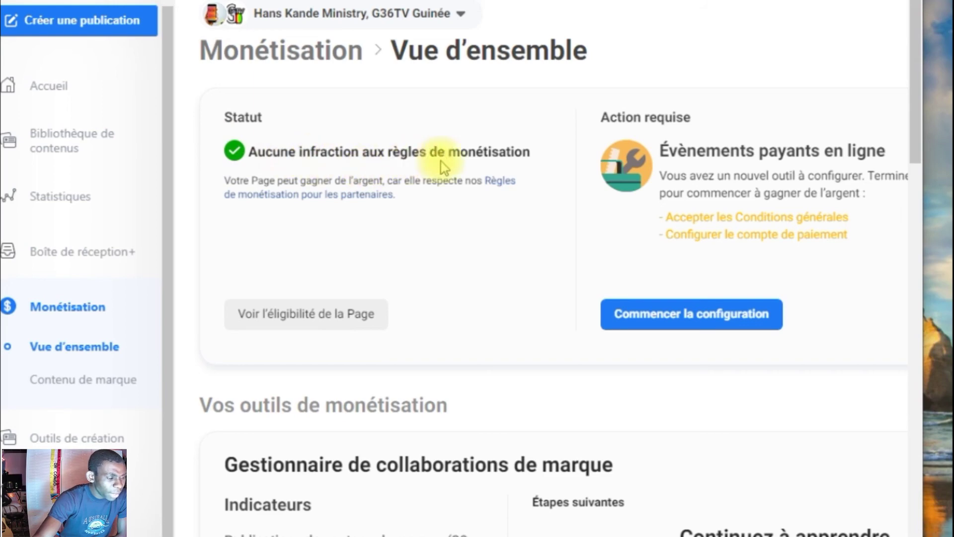
scroll(524, 179, down, 3)
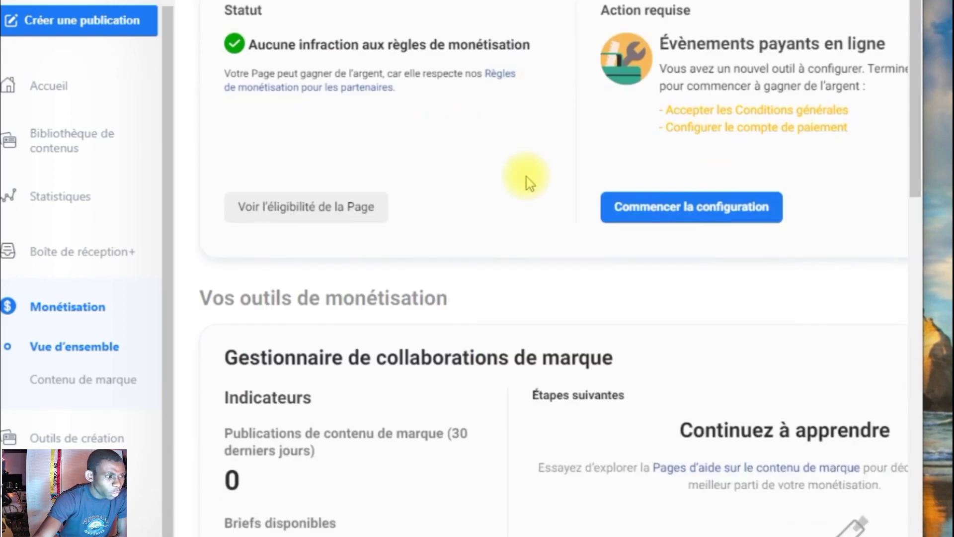
scroll(523, 180, up, 3)
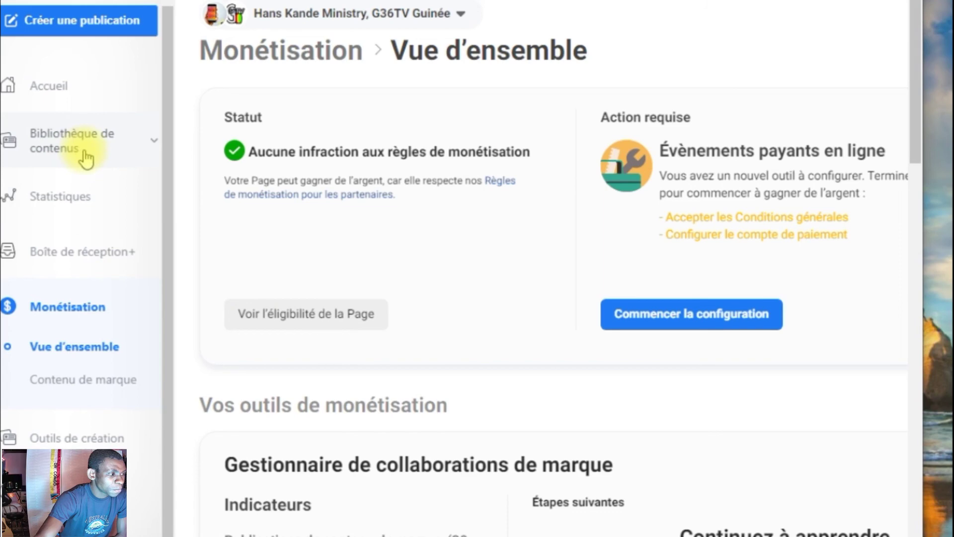
Show the Bibliothèque de contenus publications for both Pages and look through their recent posts and videos.
click(154, 147)
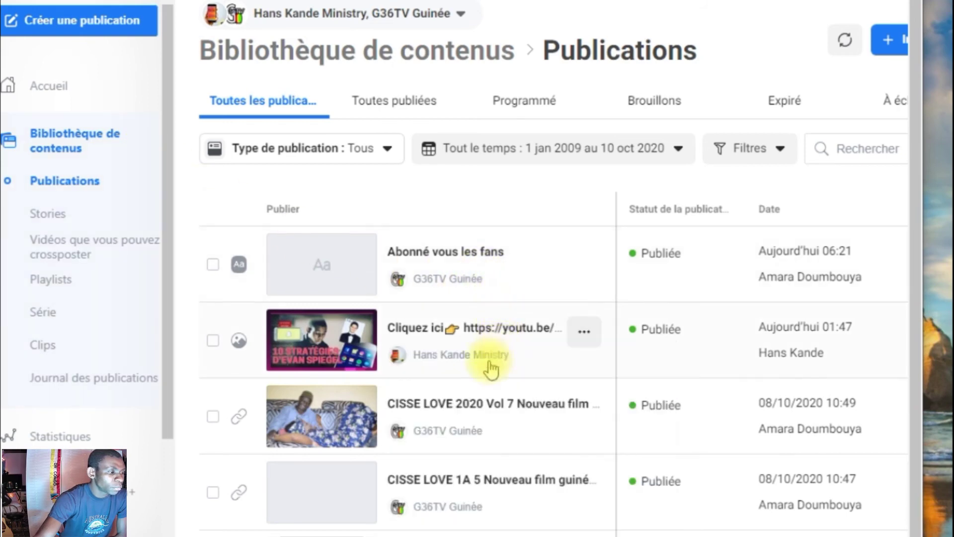
scroll(509, 400, down, 3)
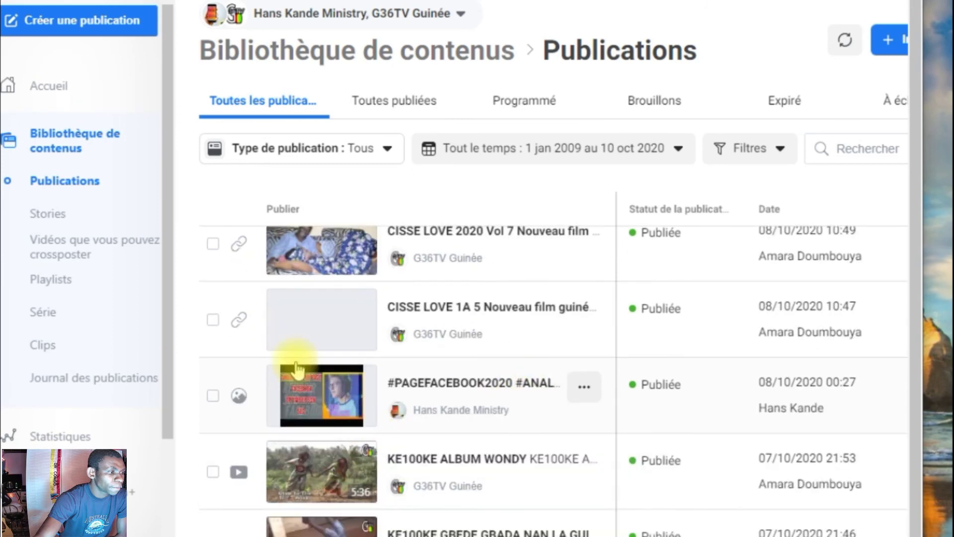
scroll(572, 496, down, 3)
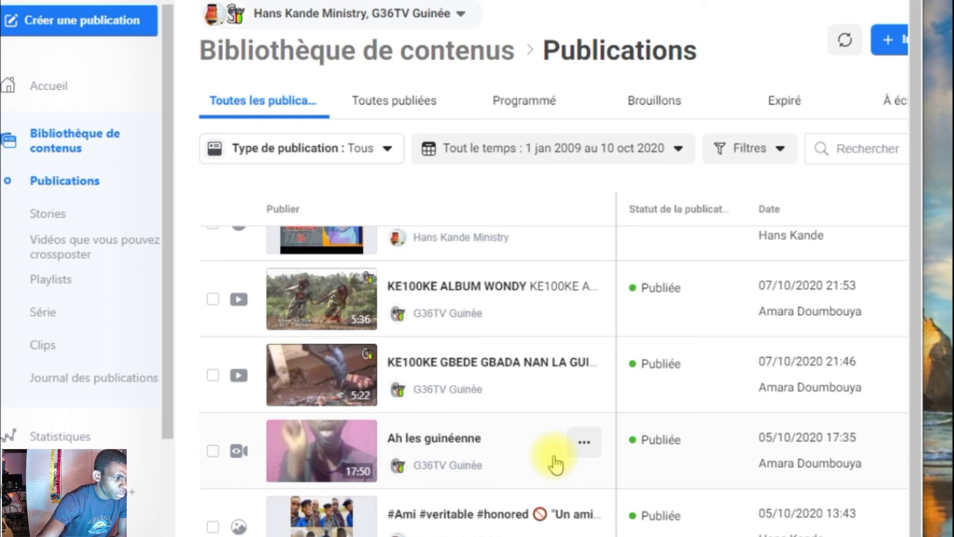
scroll(552, 454, down, 2)
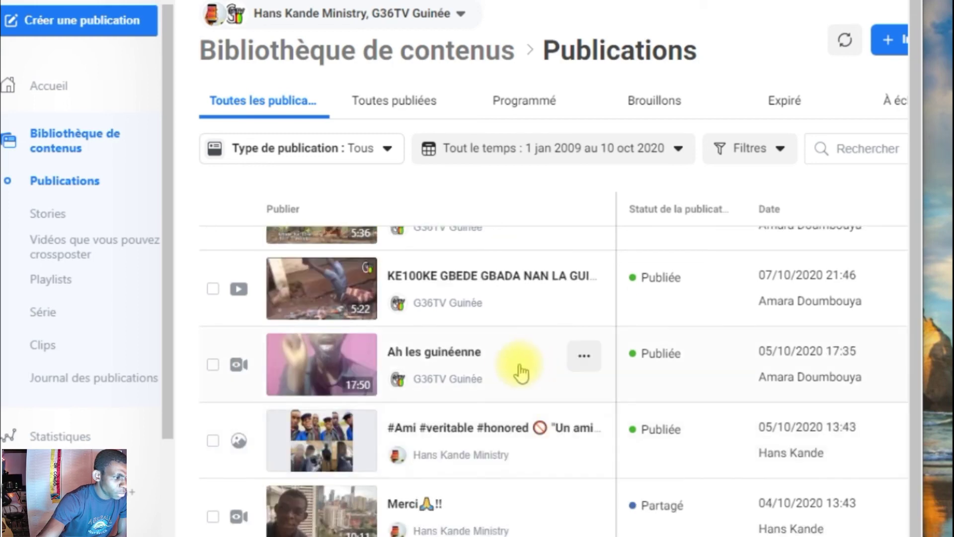
scroll(491, 358, down, 2)
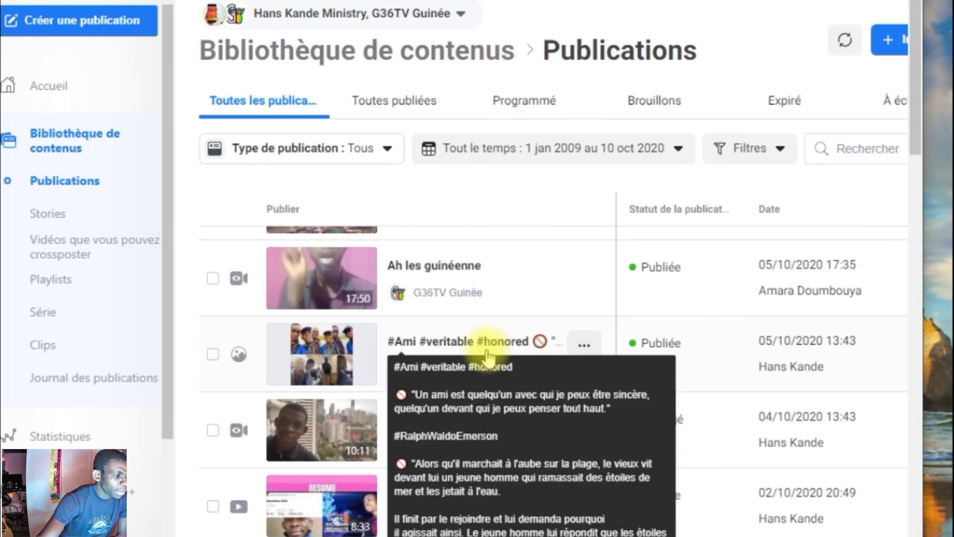
scroll(491, 357, up, 4)
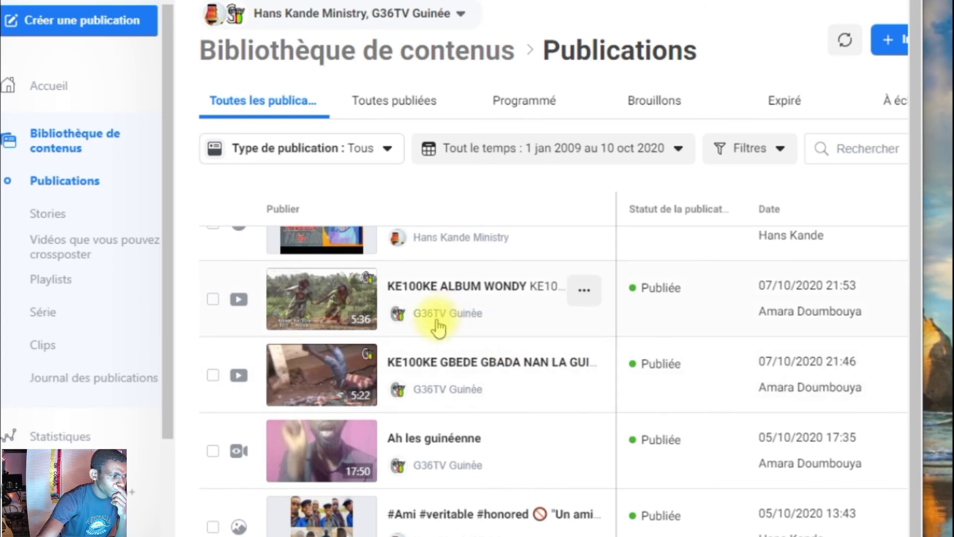
scroll(440, 331, up, 2)
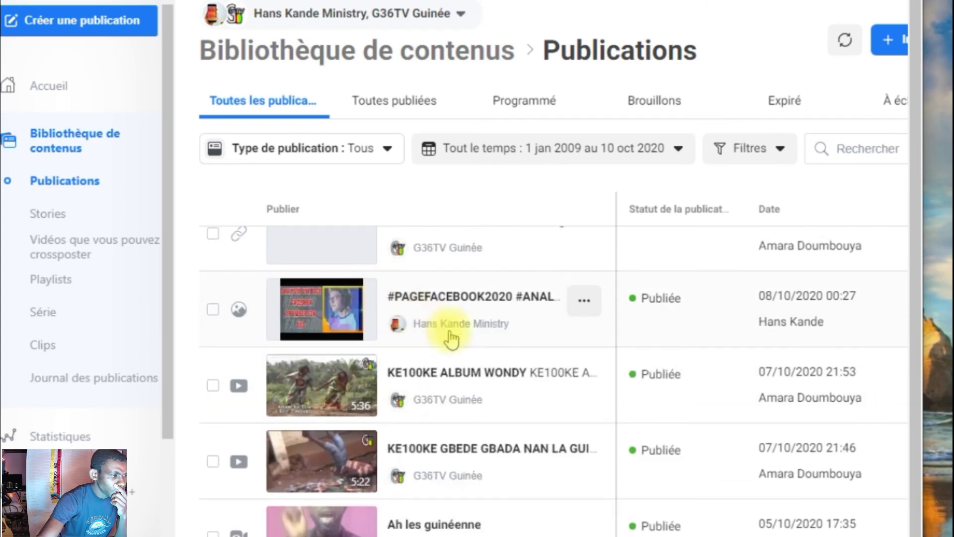
scroll(464, 358, down, 2)
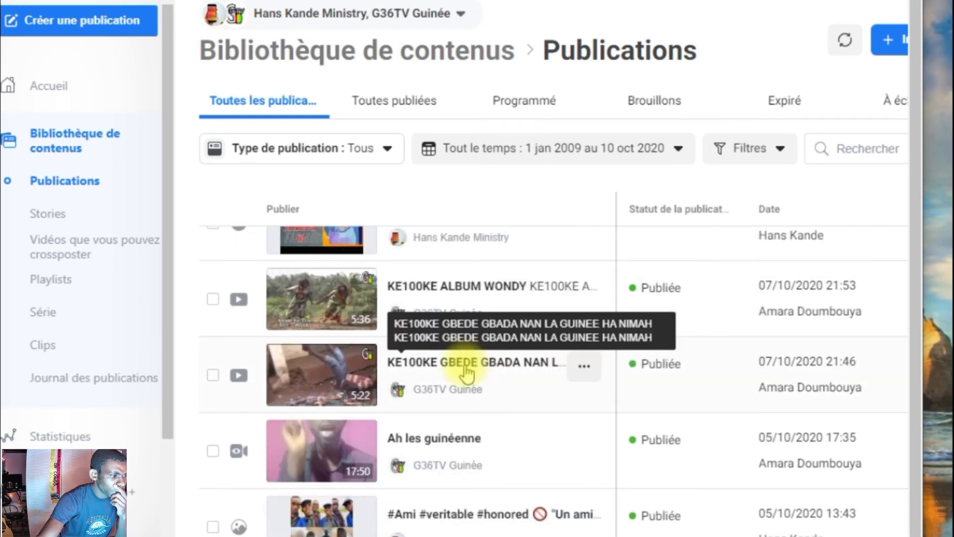
scroll(656, 359, down, 4)
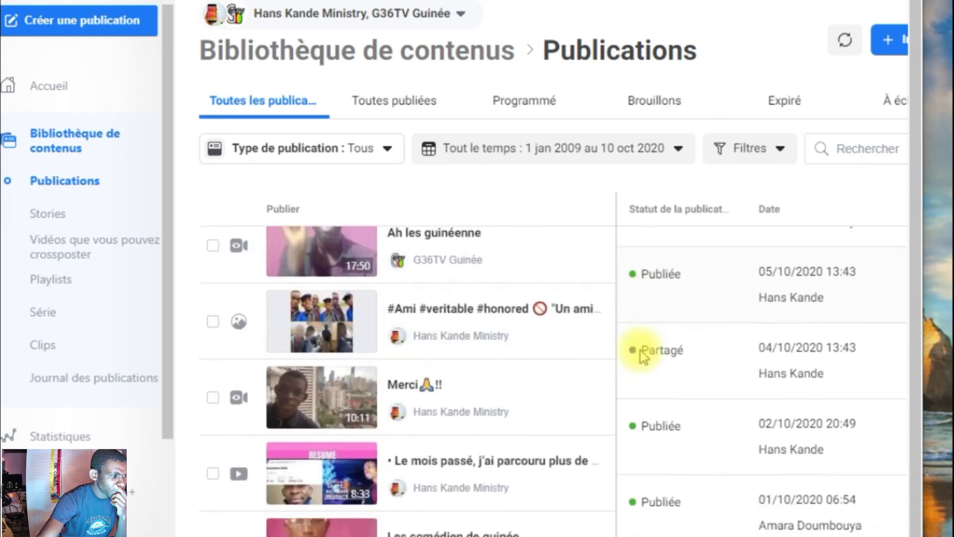
Bring the Détails column into view and check the monetisation indicators of the recent videos, including "Ah les guinéenne" and "KE100KE ALBUM WONDY".
scroll(643, 355, down, 1)
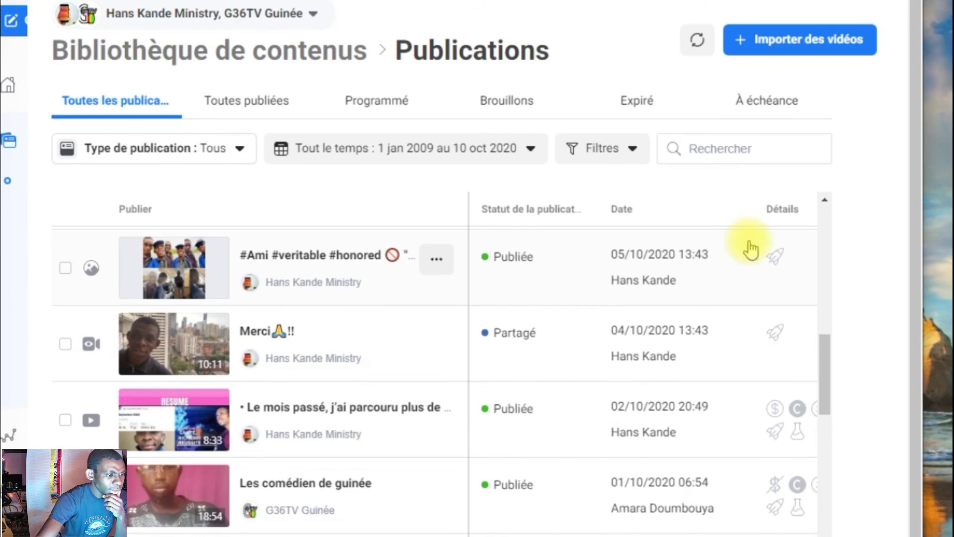
mouse_move(773, 412)
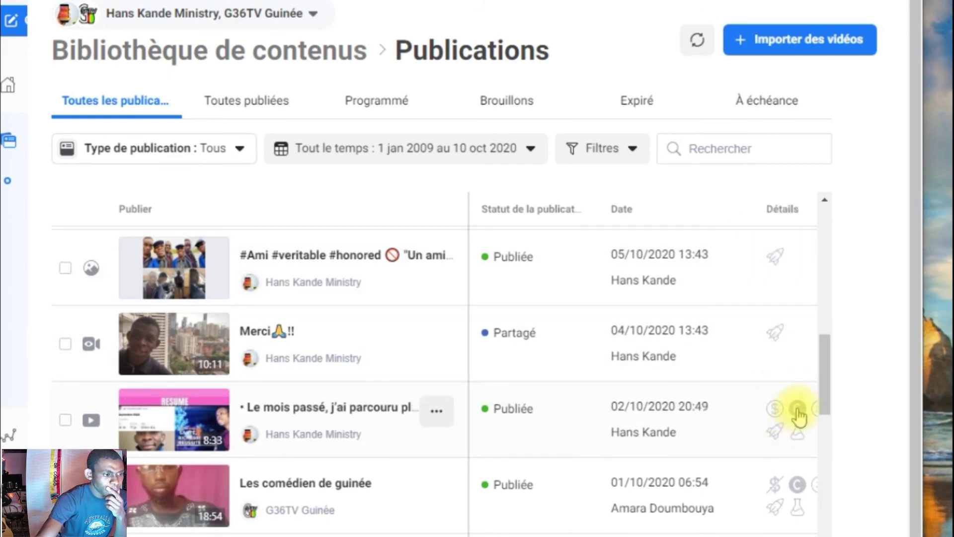
mouse_move(767, 489)
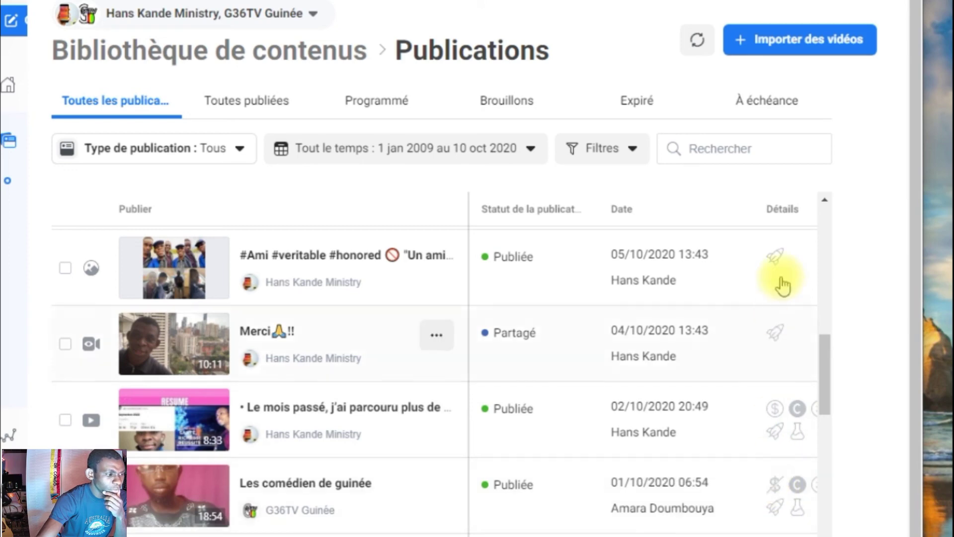
scroll(782, 285, up, 1)
mouse_move(778, 273)
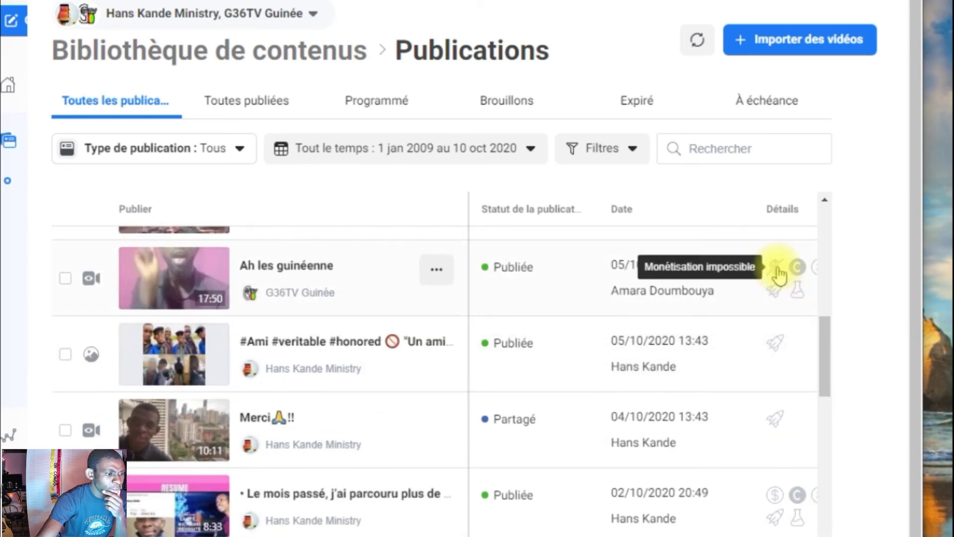
scroll(778, 275, up, 1)
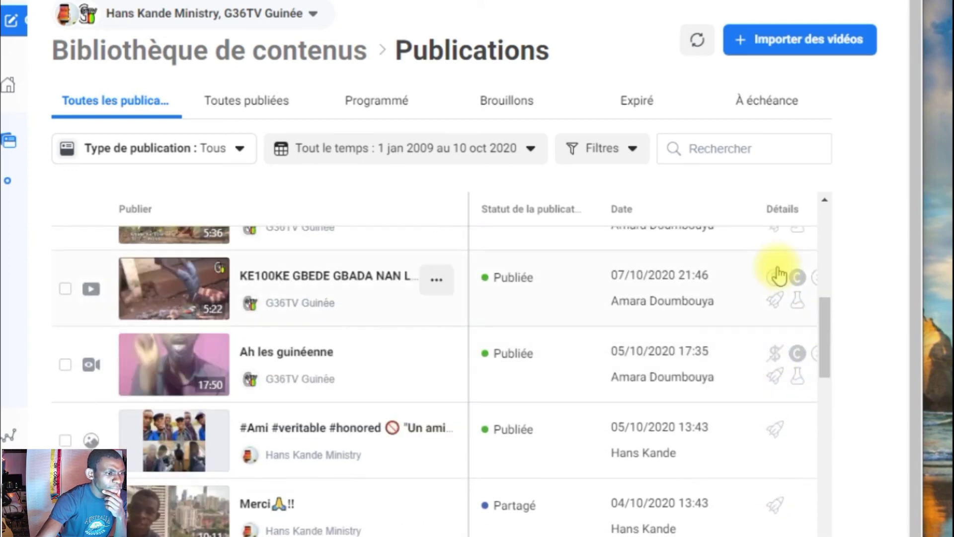
scroll(784, 285, up, 2)
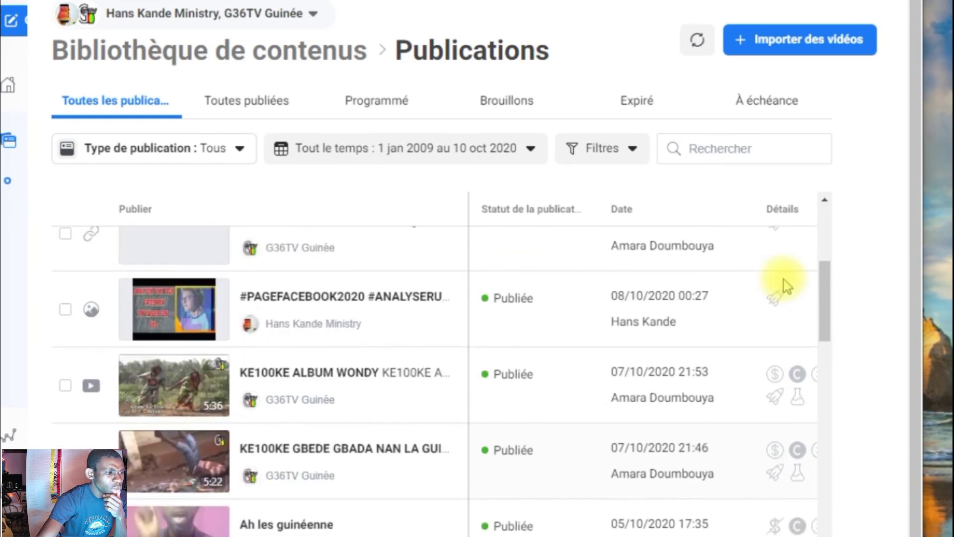
mouse_move(799, 383)
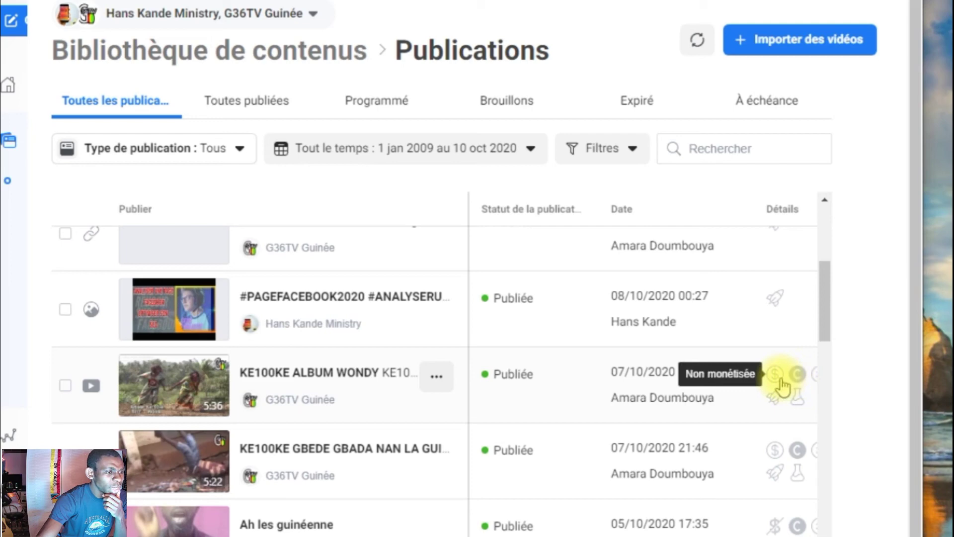
Compare the boost, monetisation and reference-file indicators in the Détails column across the link, photo and video publications.
scroll(783, 383, up, 3)
mouse_move(779, 319)
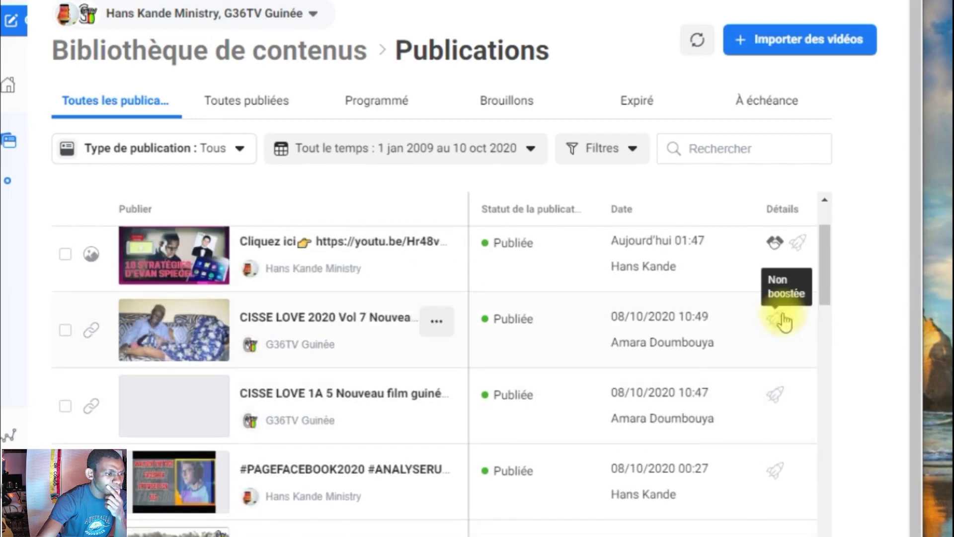
mouse_move(780, 252)
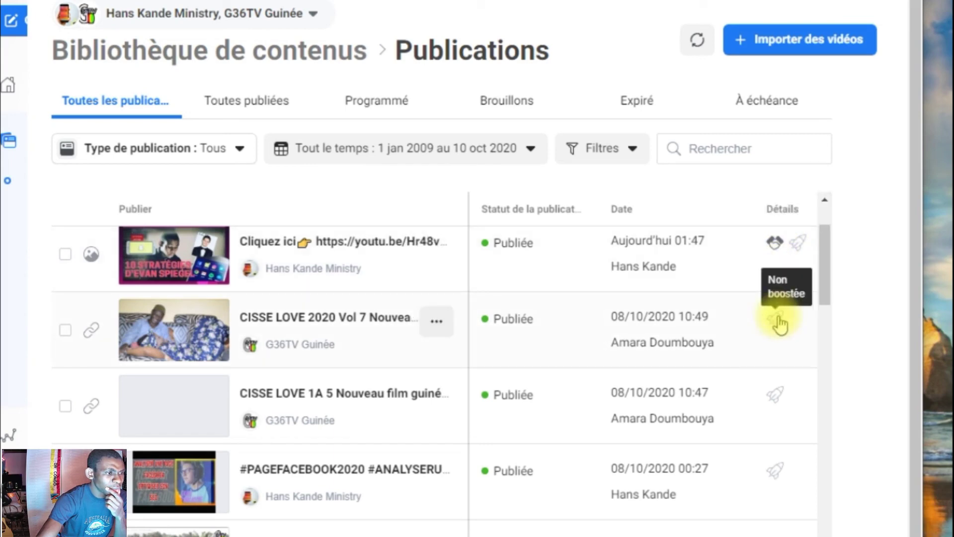
scroll(773, 420, down, 2)
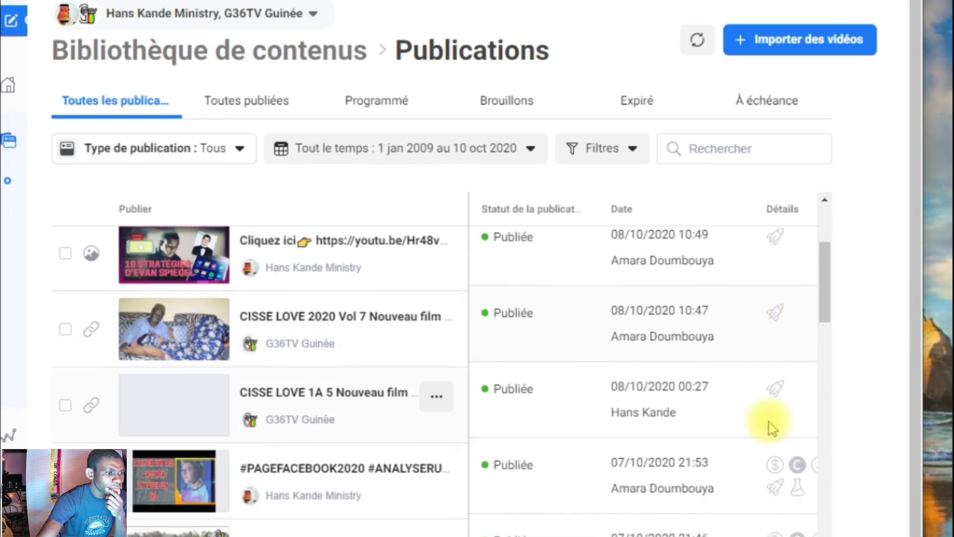
mouse_move(783, 468)
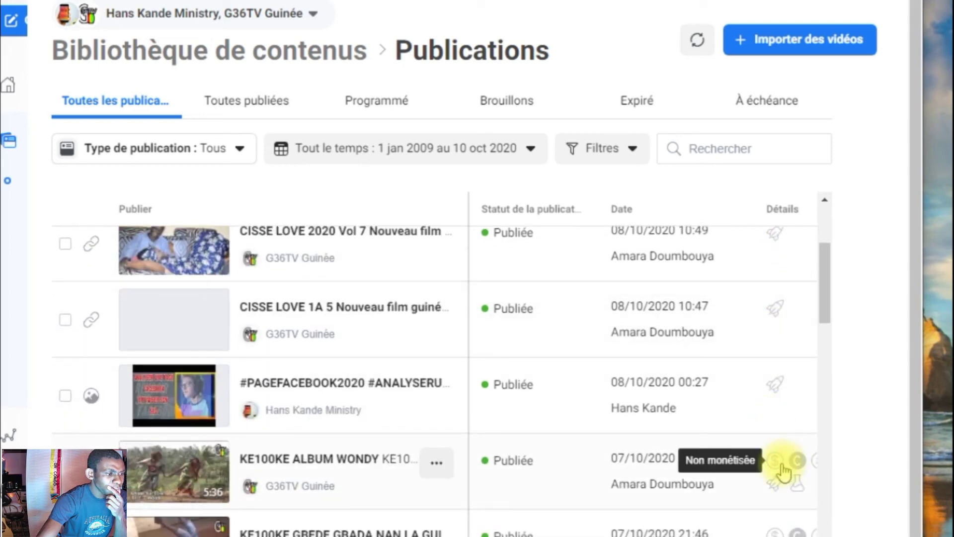
scroll(795, 457, down, 2)
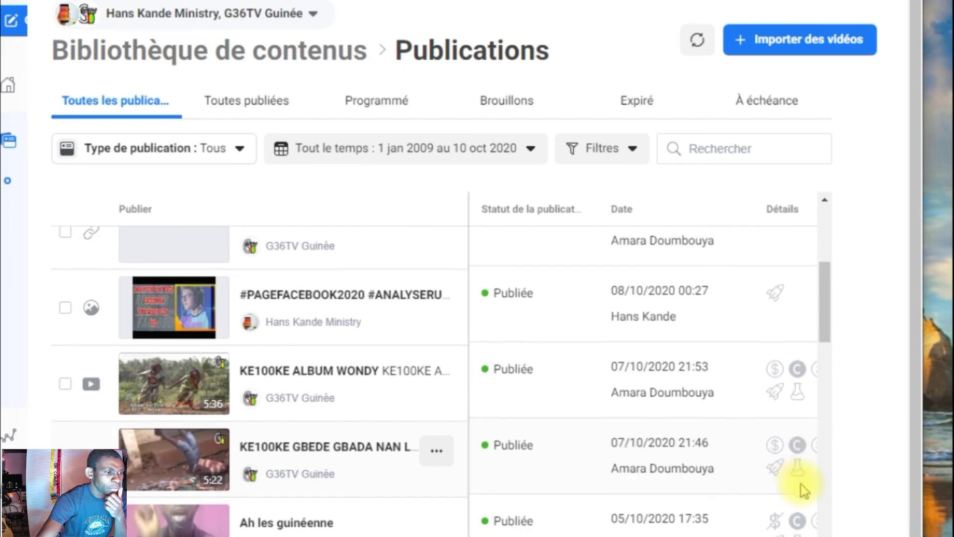
scroll(797, 462, down, 2)
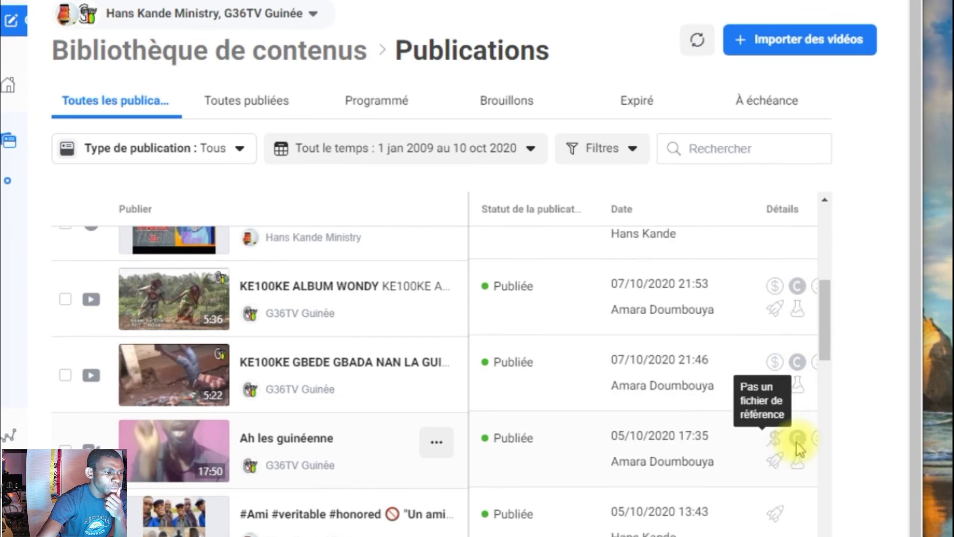
scroll(795, 452, down, 2)
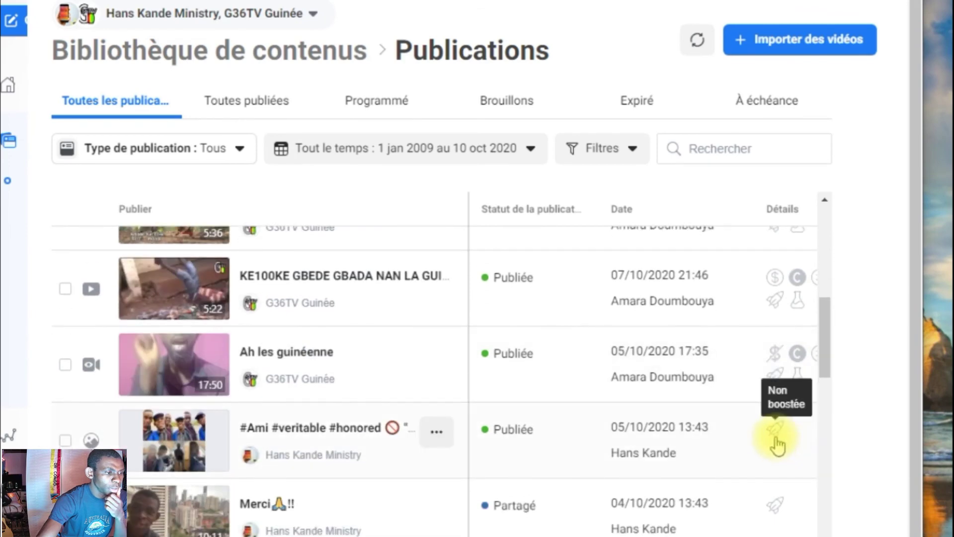
Look over the publications list and its Détails icons once more, ending on the newest posts of both Pages.
scroll(790, 343, up, 3)
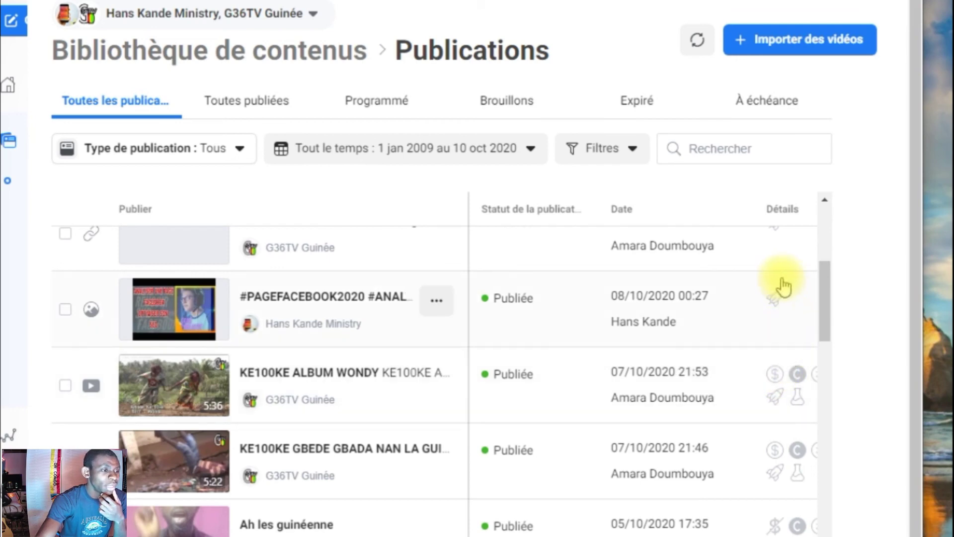
scroll(779, 286, up, 3)
scroll(780, 288, up, 3)
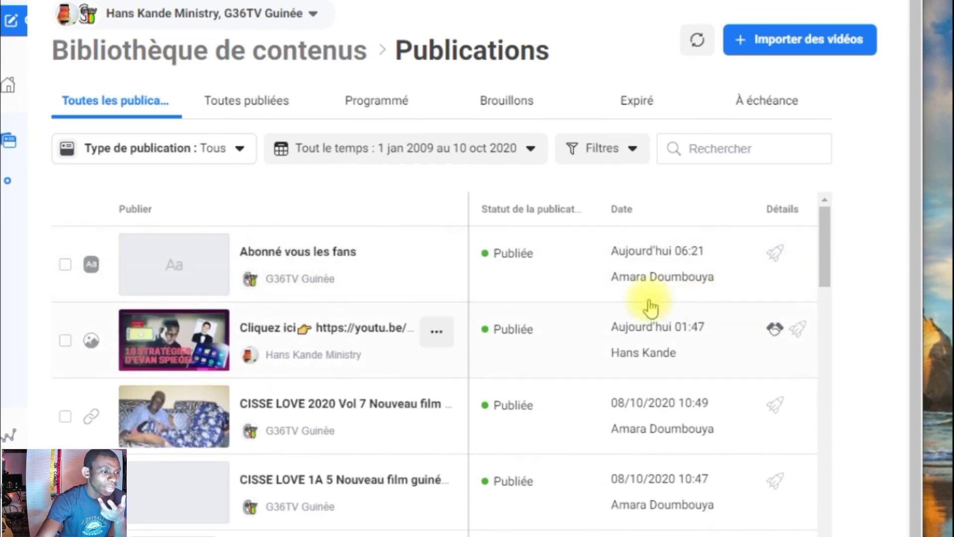
mouse_move(632, 353)
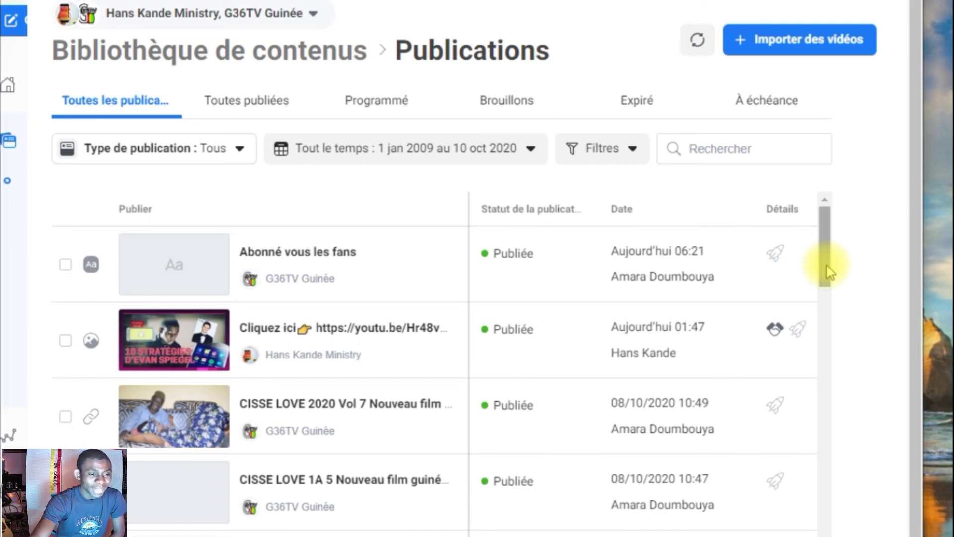
mouse_move(829, 273)
mouse_down()
mouse_move(824, 327)
mouse_move(821, 266)
mouse_up()
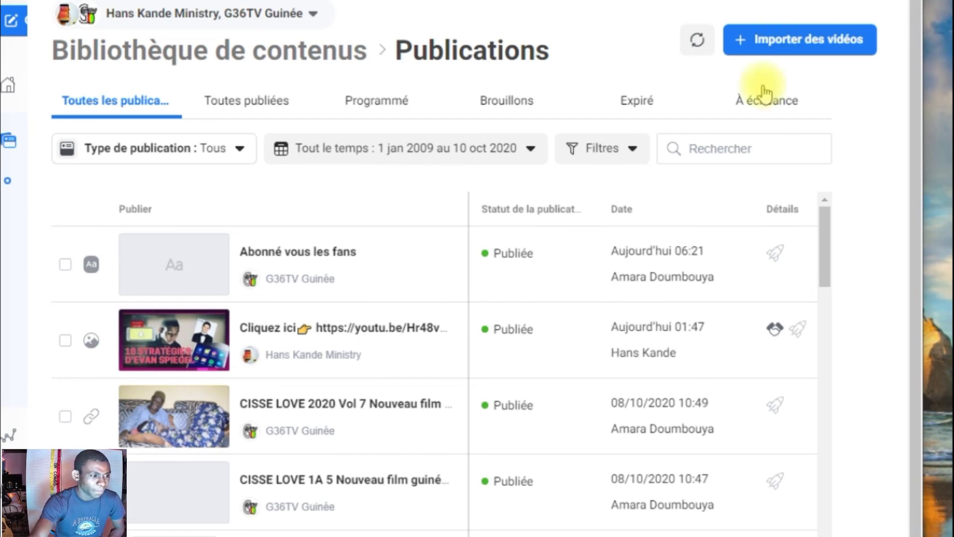
scroll(820, 189, down, 3)
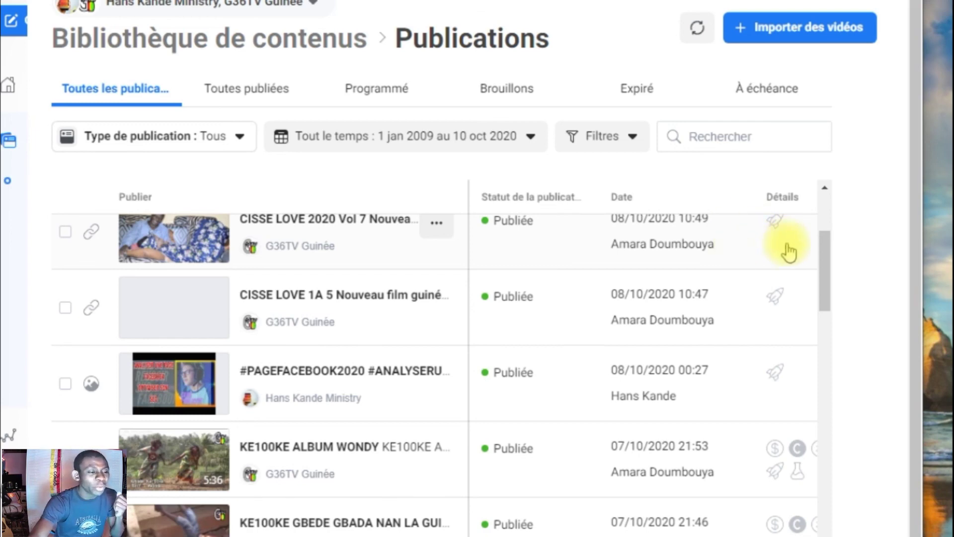
scroll(795, 251, down, 4)
scroll(807, 254, up, 6)
scroll(814, 257, up, 2)
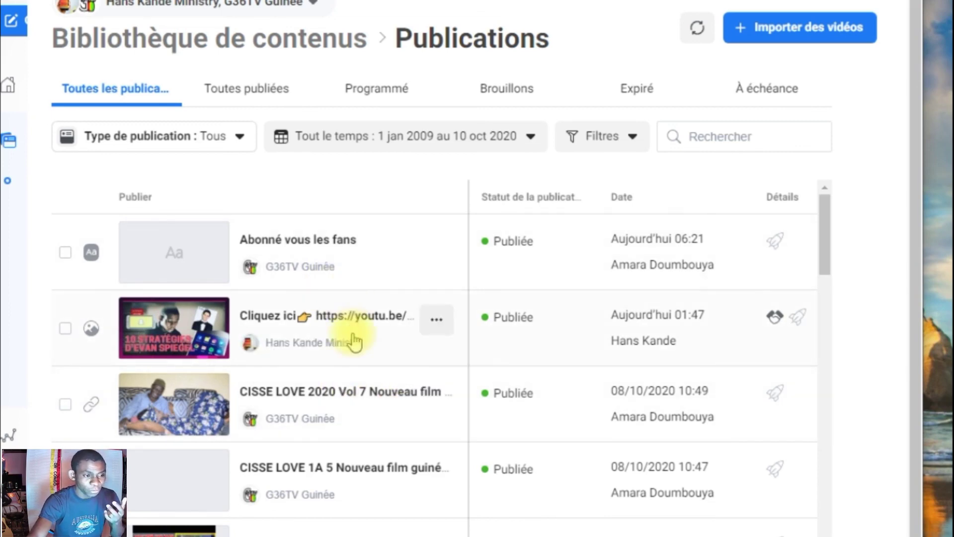
Examine the Détails indicators of the October posts and videos in the combined publications list of both Pages.
scroll(364, 373, down, 2)
scroll(370, 370, down, 2)
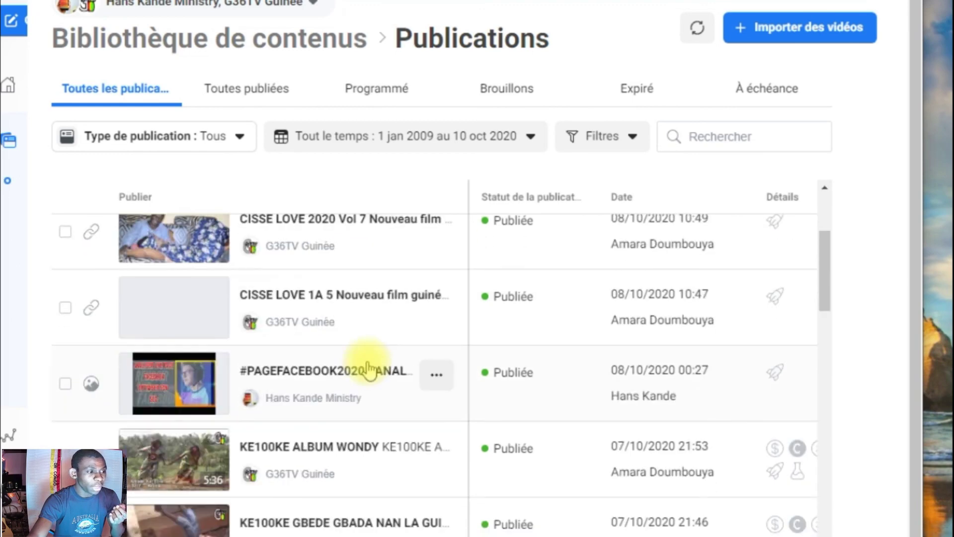
scroll(370, 370, down, 4)
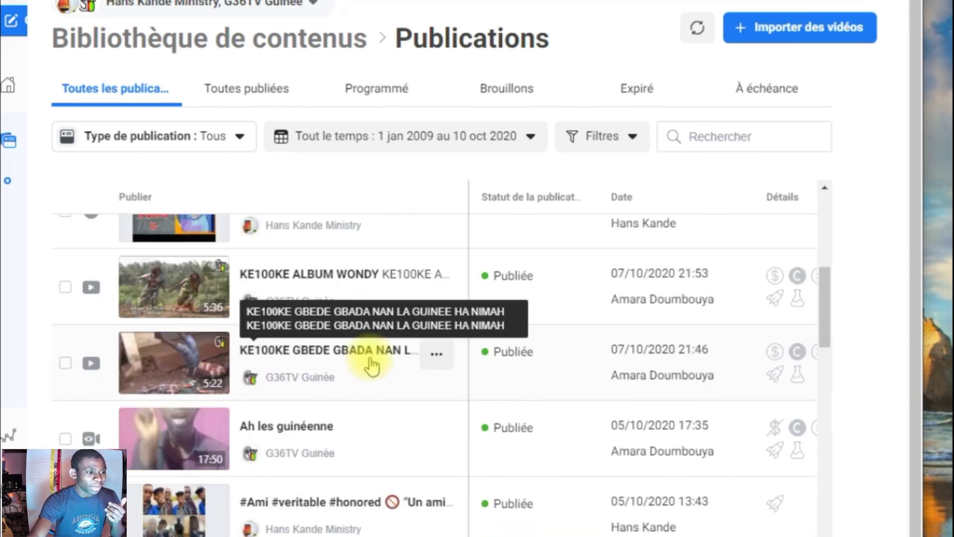
mouse_move(801, 369)
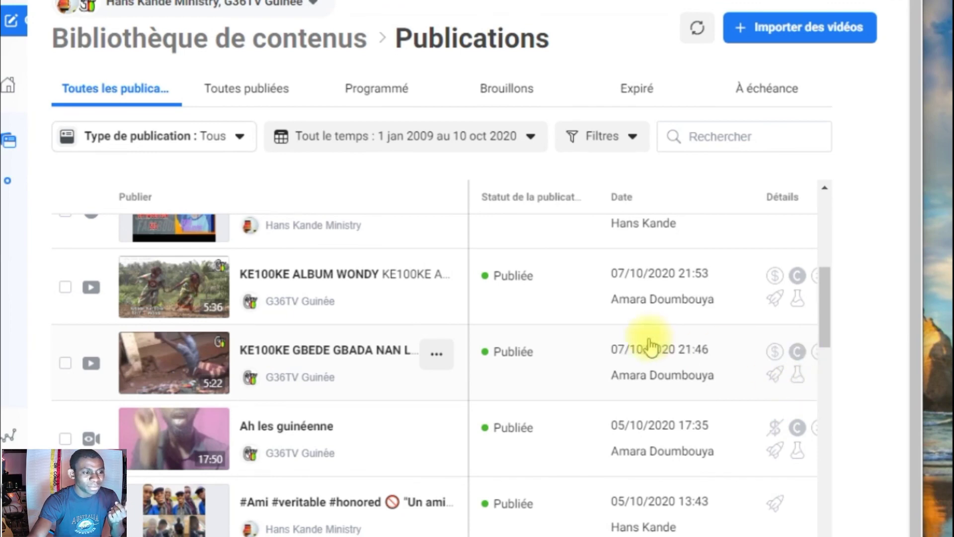
scroll(571, 347, down, 3)
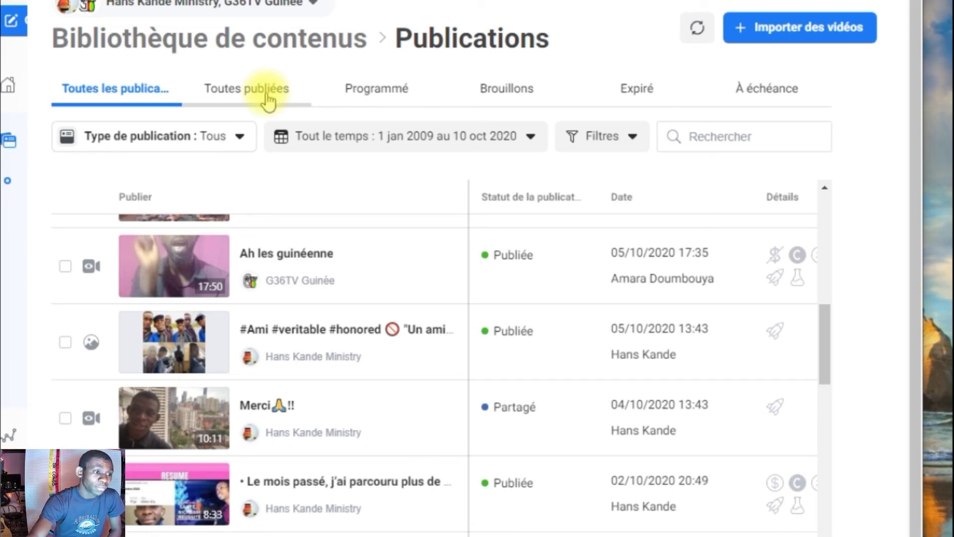
Remove the Ministry Page from the Page selection to show only G36TV Guinée's publications, and look through its recent videos.
click(312, 10)
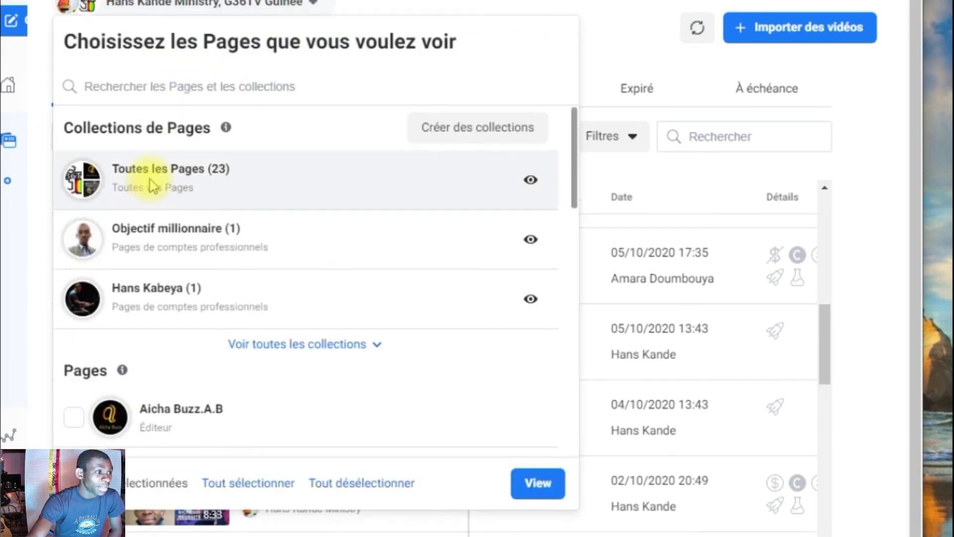
scroll(186, 376, down, 3)
scroll(186, 376, down, 2)
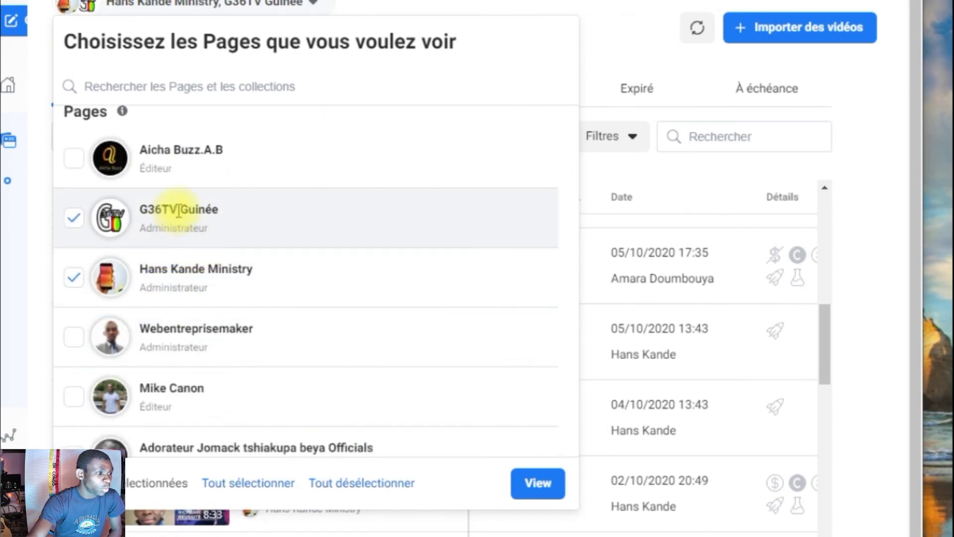
click(70, 276)
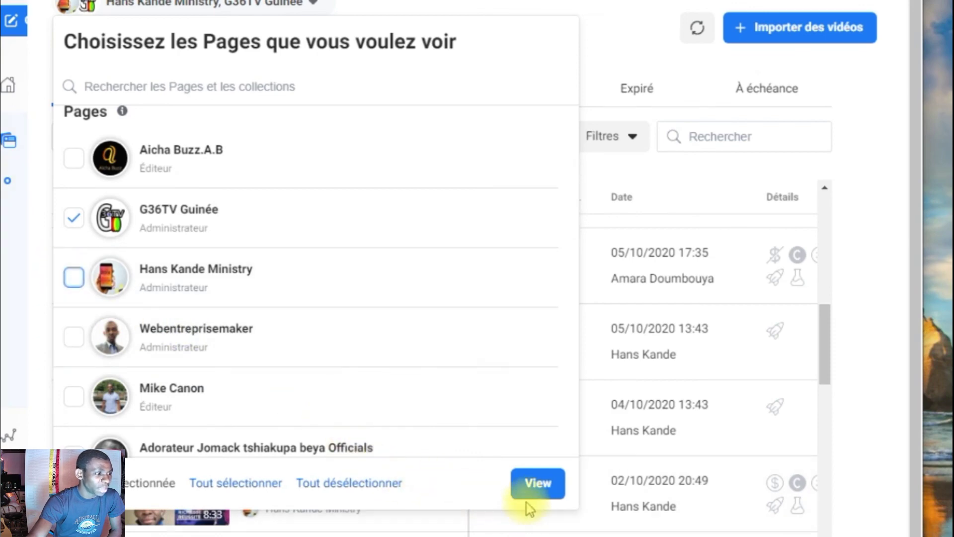
click(542, 494)
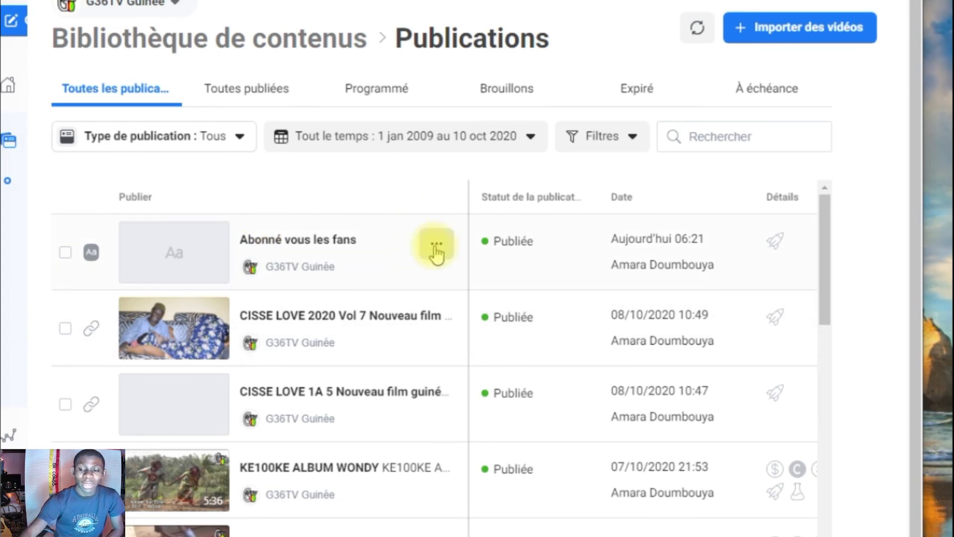
scroll(544, 227, down, 3)
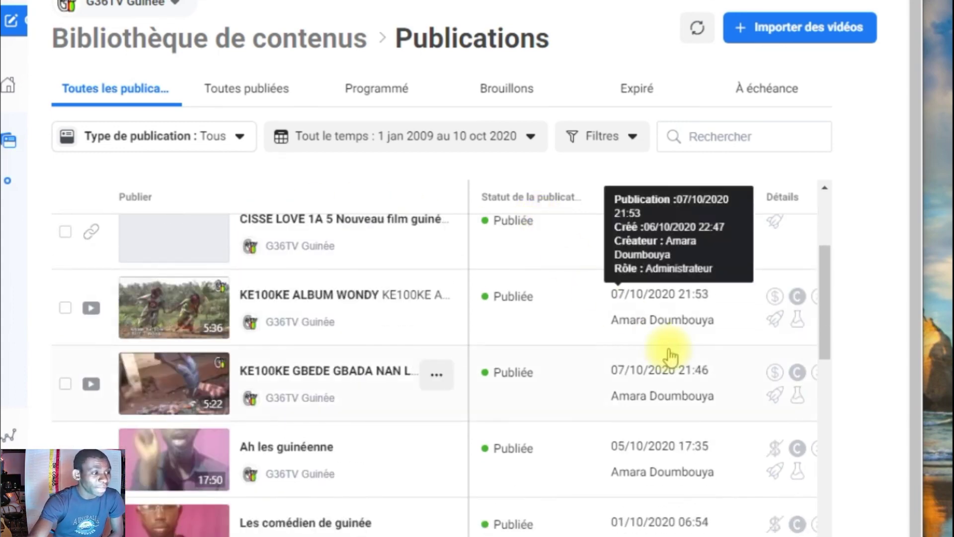
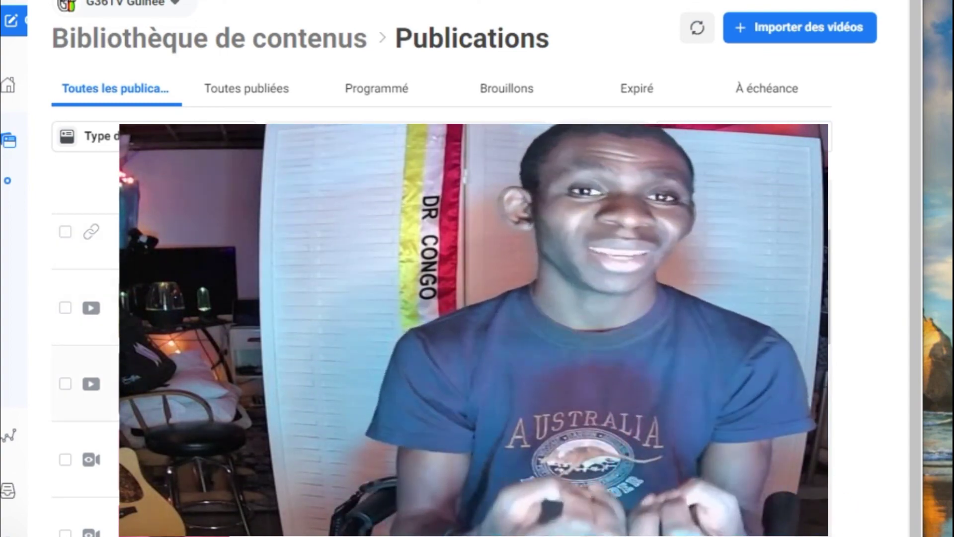
Switch the publications list from G36TV Guinée to the Ministry Page's collection.
scroll(194, 149, up, 2)
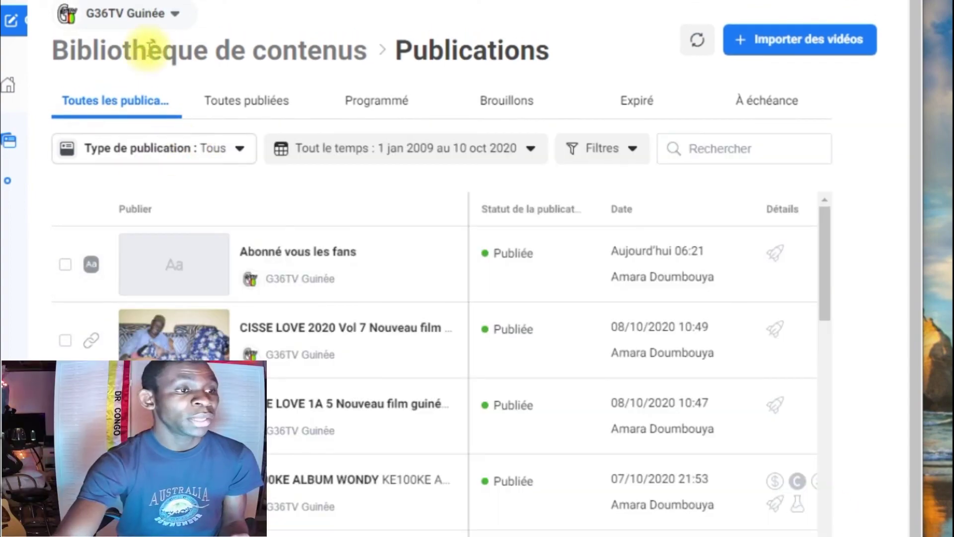
click(175, 14)
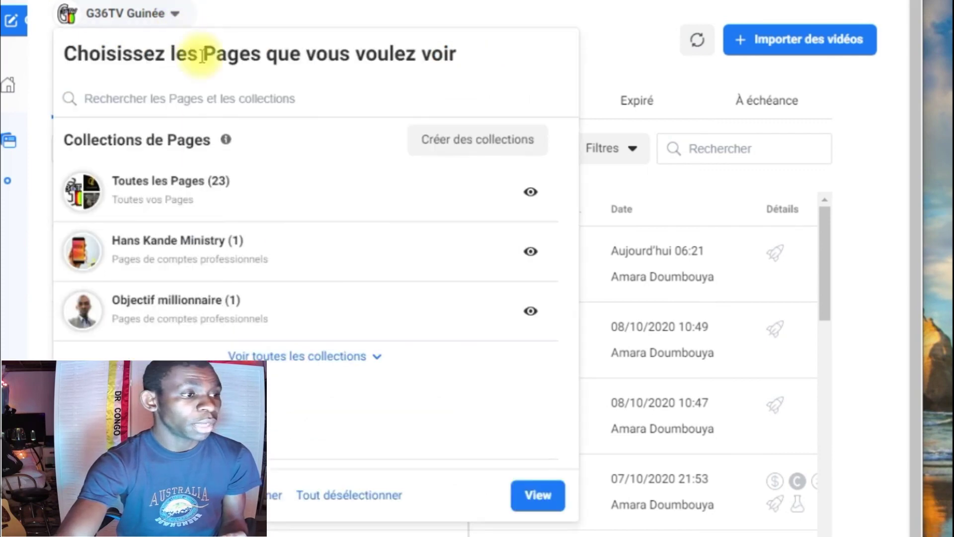
click(198, 247)
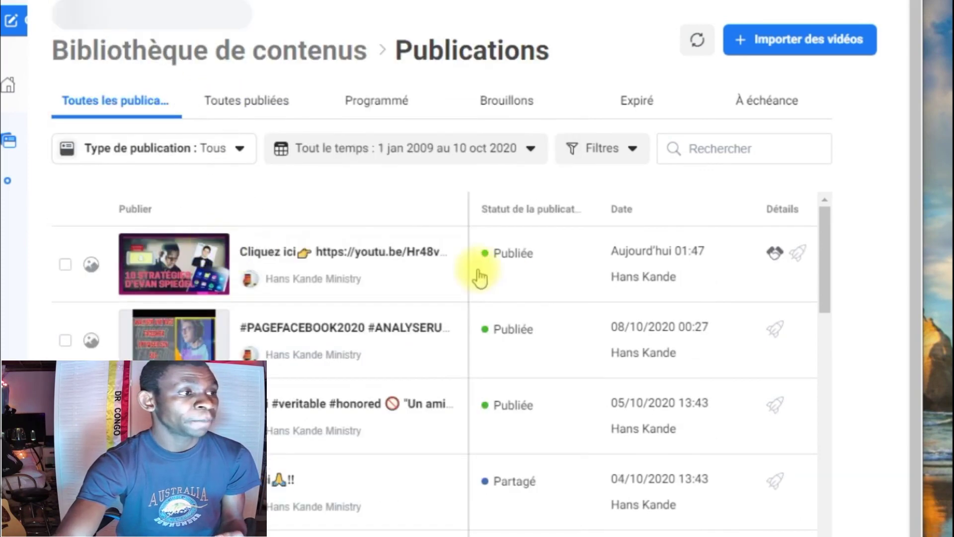